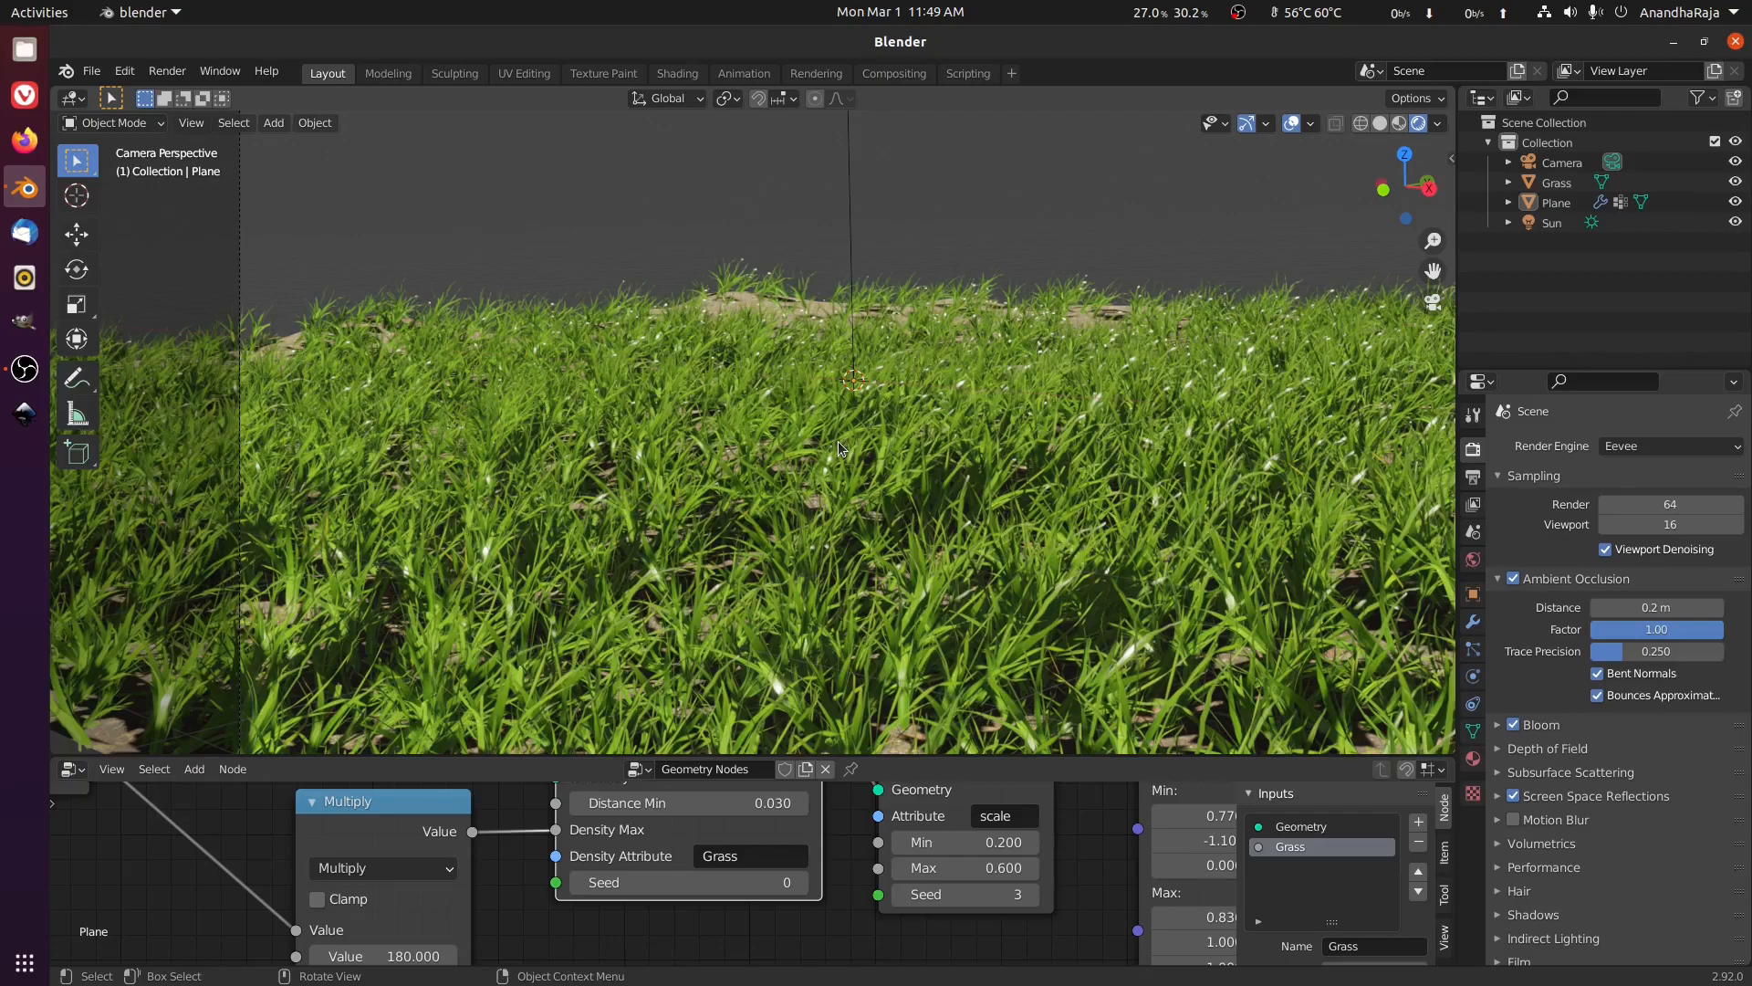
Start a new General scene and delete the default cube and light, keeping only the camera.
click(92, 70)
click(301, 92)
key(Delete)
click(946, 205)
key(Delete)
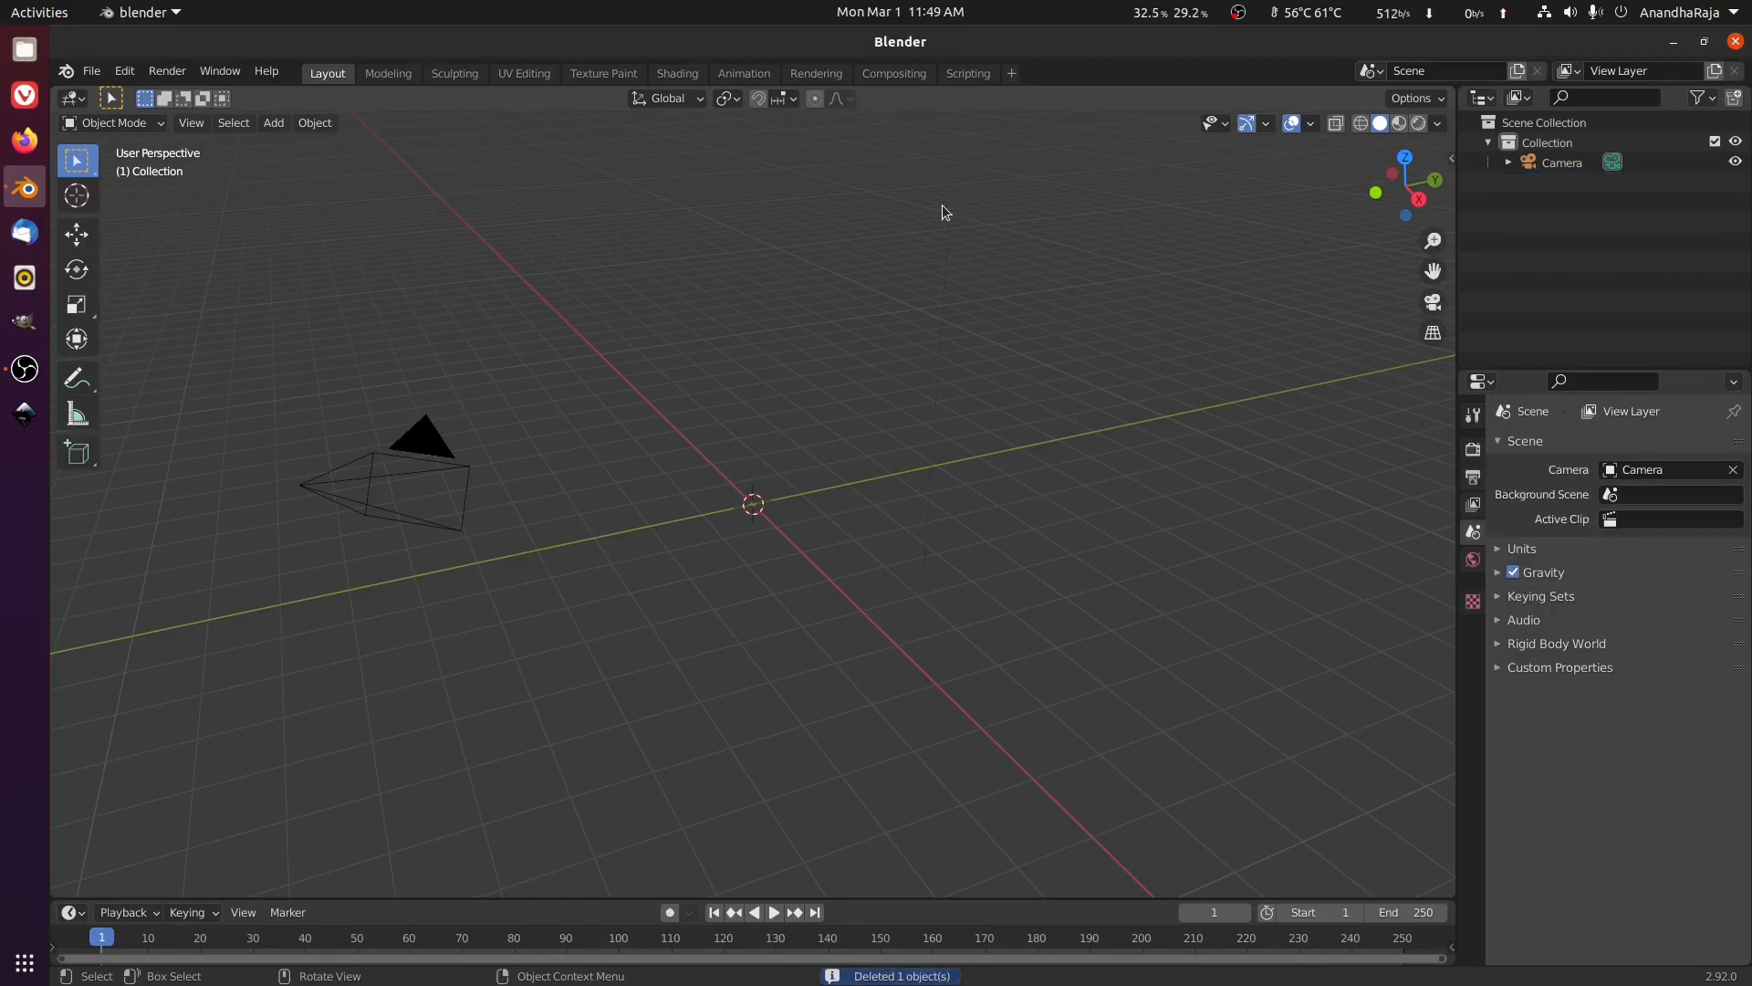
Add a mesh plane at the origin with a size of 10 m.
key(shift+a)
mouse_move(946, 208)
click(1011, 204)
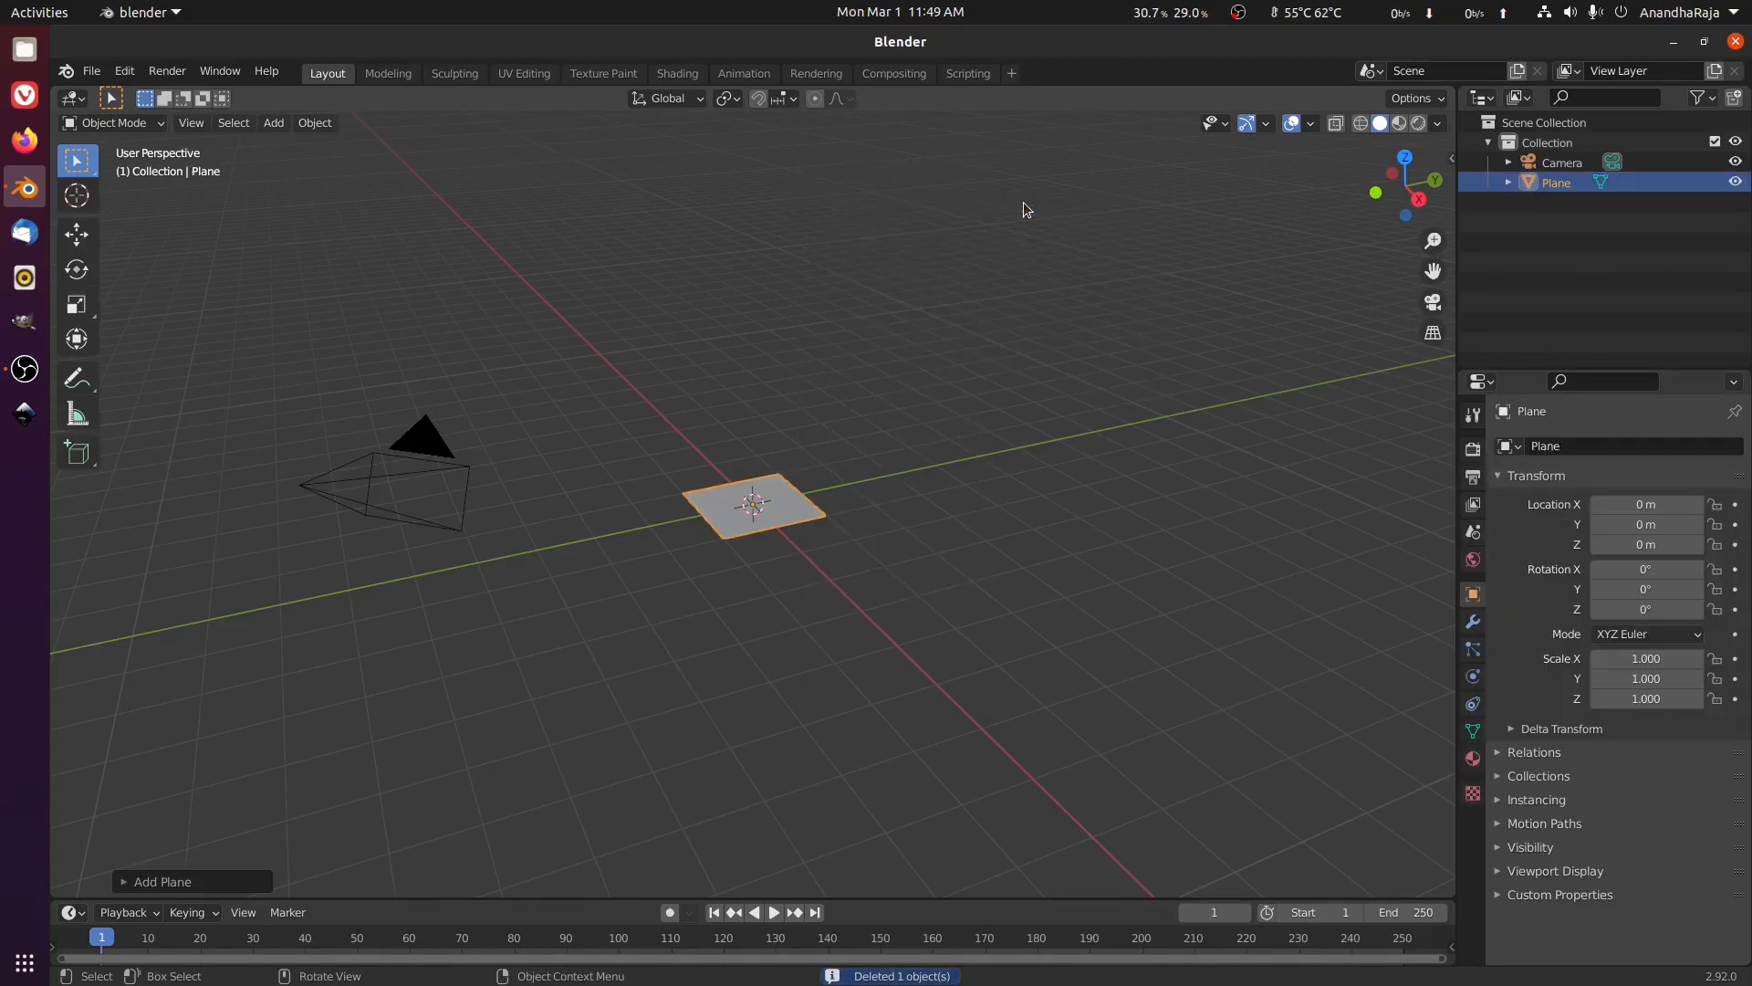
click(141, 881)
click(361, 708)
text(10)
key(Return)
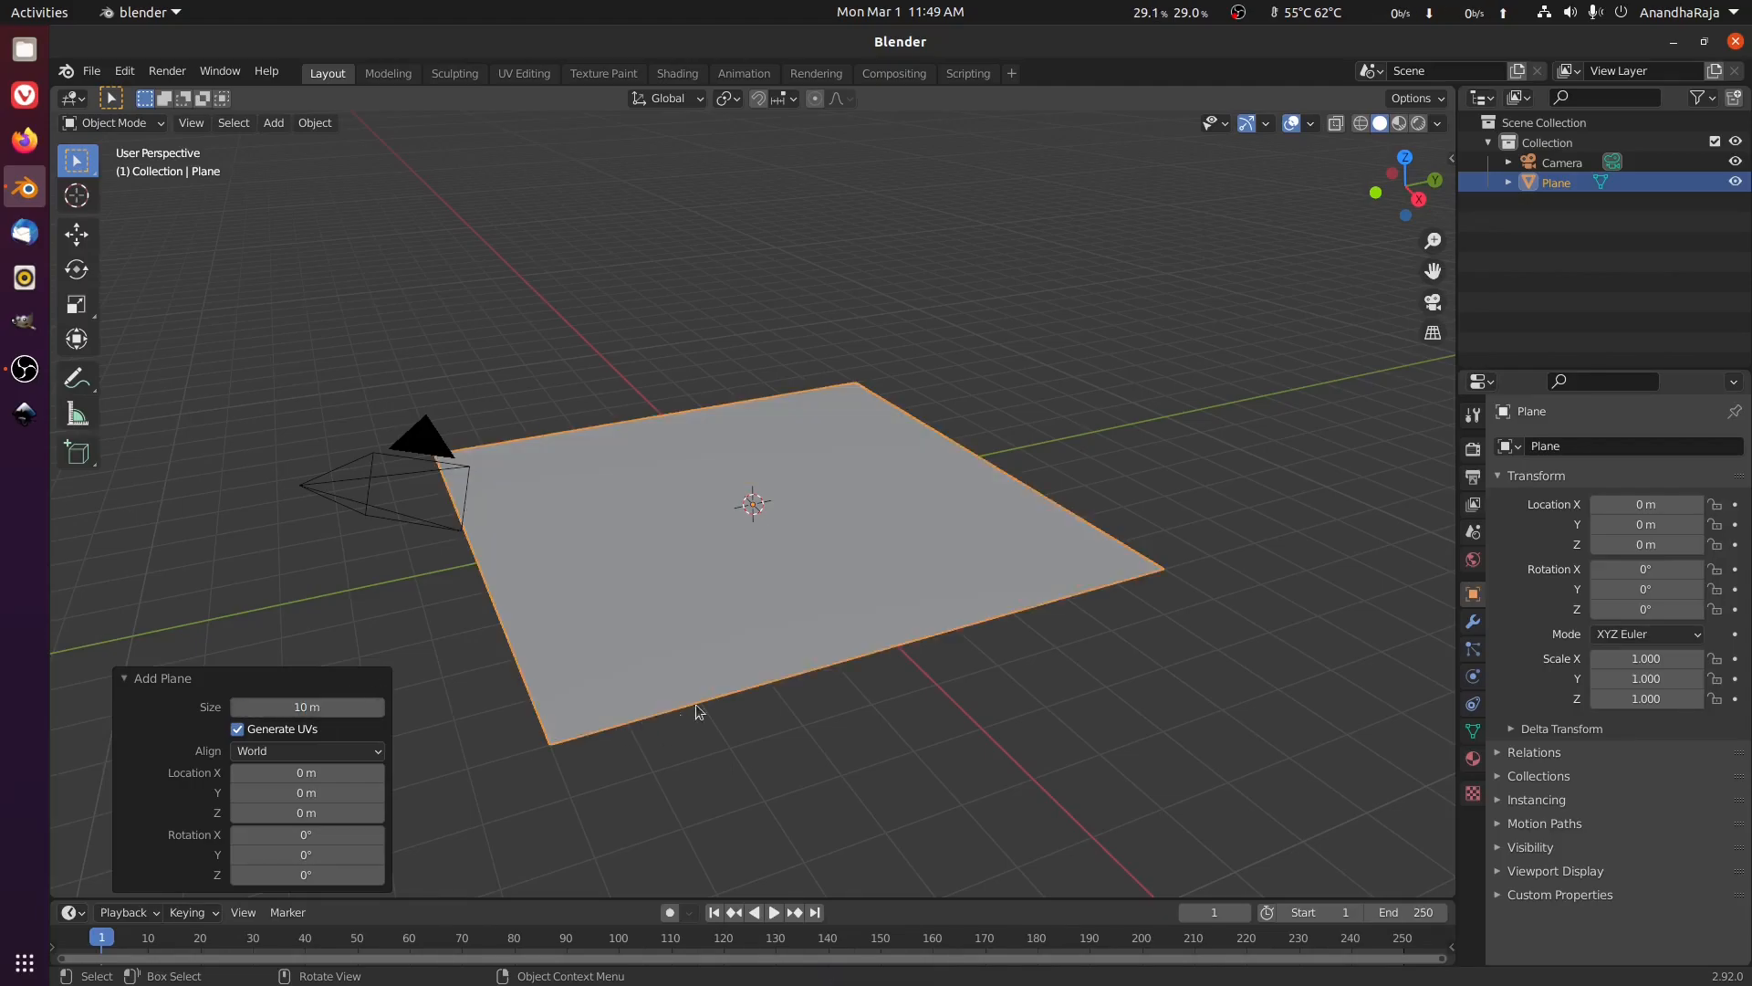
Add a Displace modifier to the plane.
middle_drag(873, 585, 878, 535)
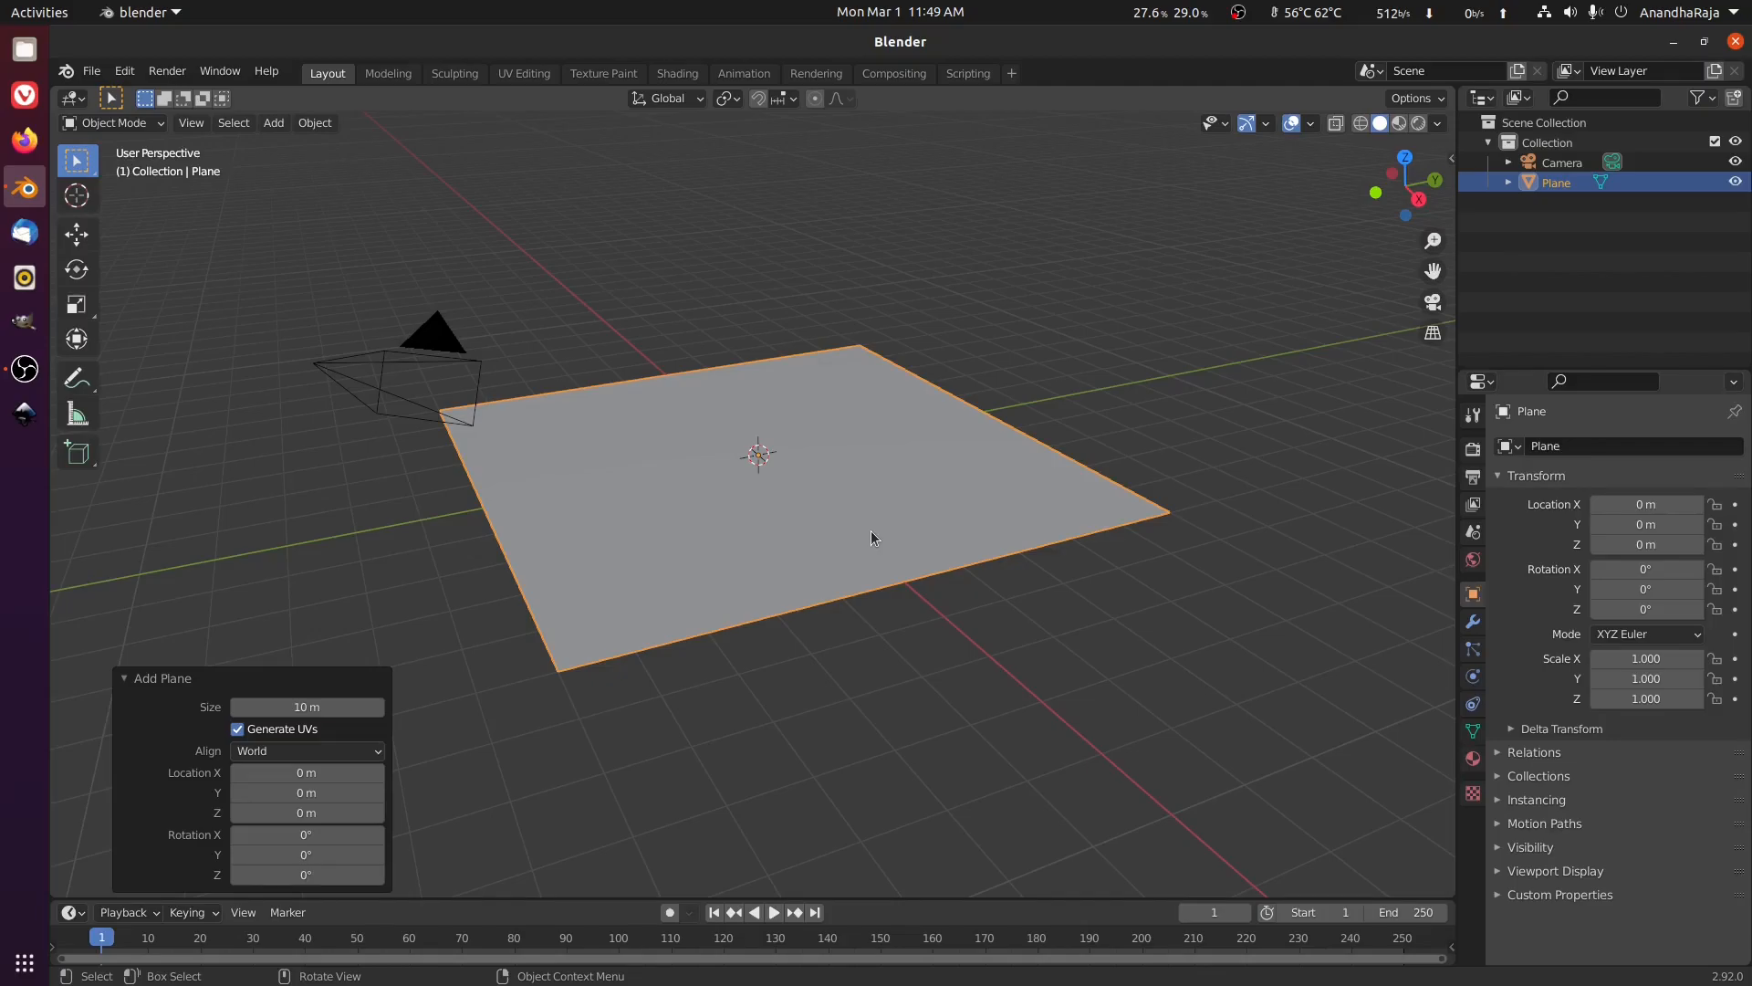
middle_drag(870, 530, 818, 553)
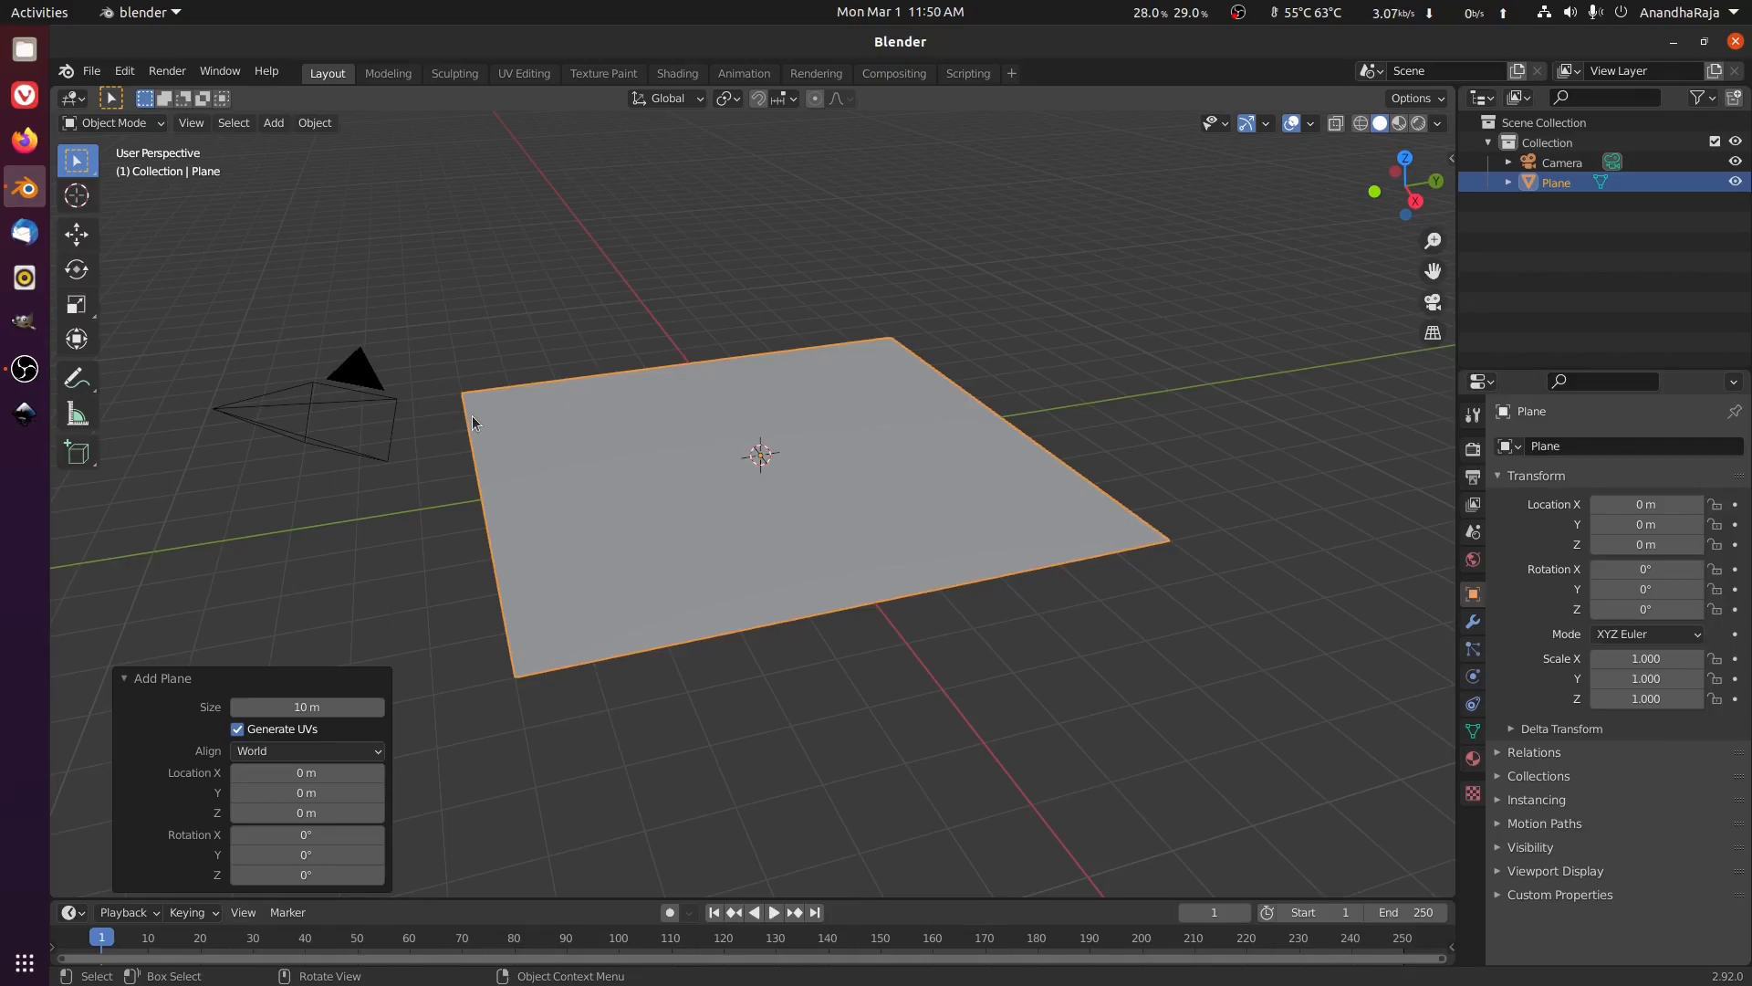
click(1474, 622)
click(1559, 448)
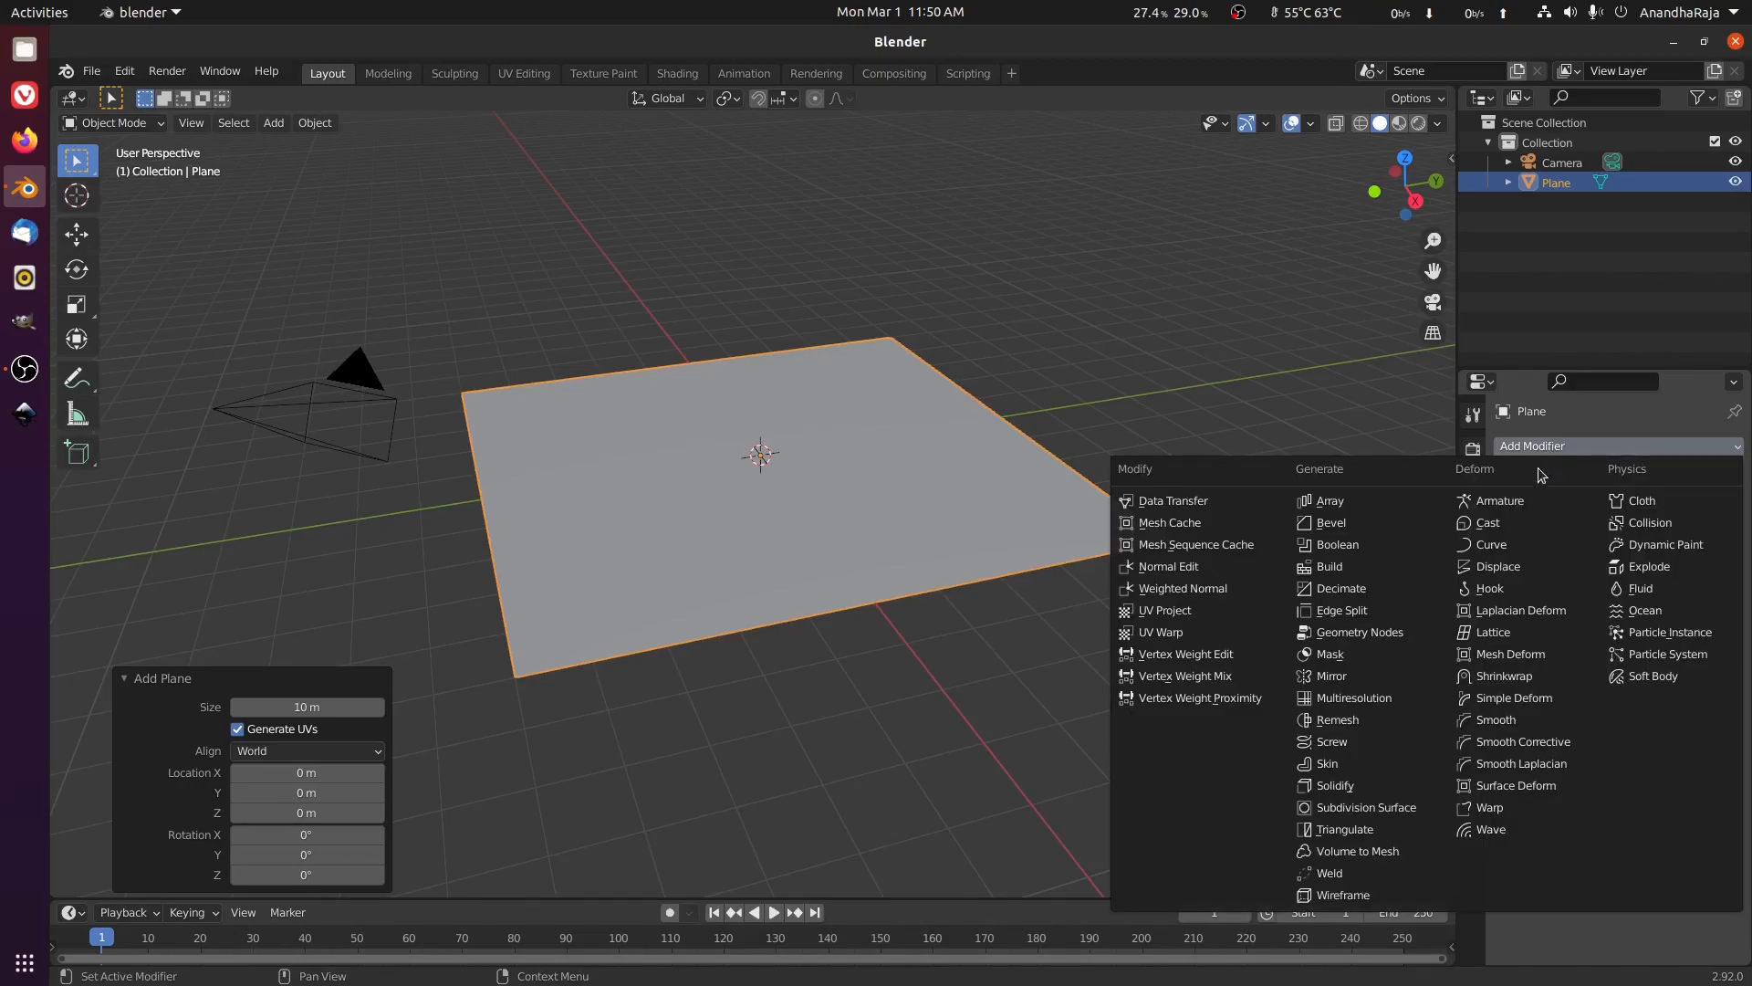
click(1501, 566)
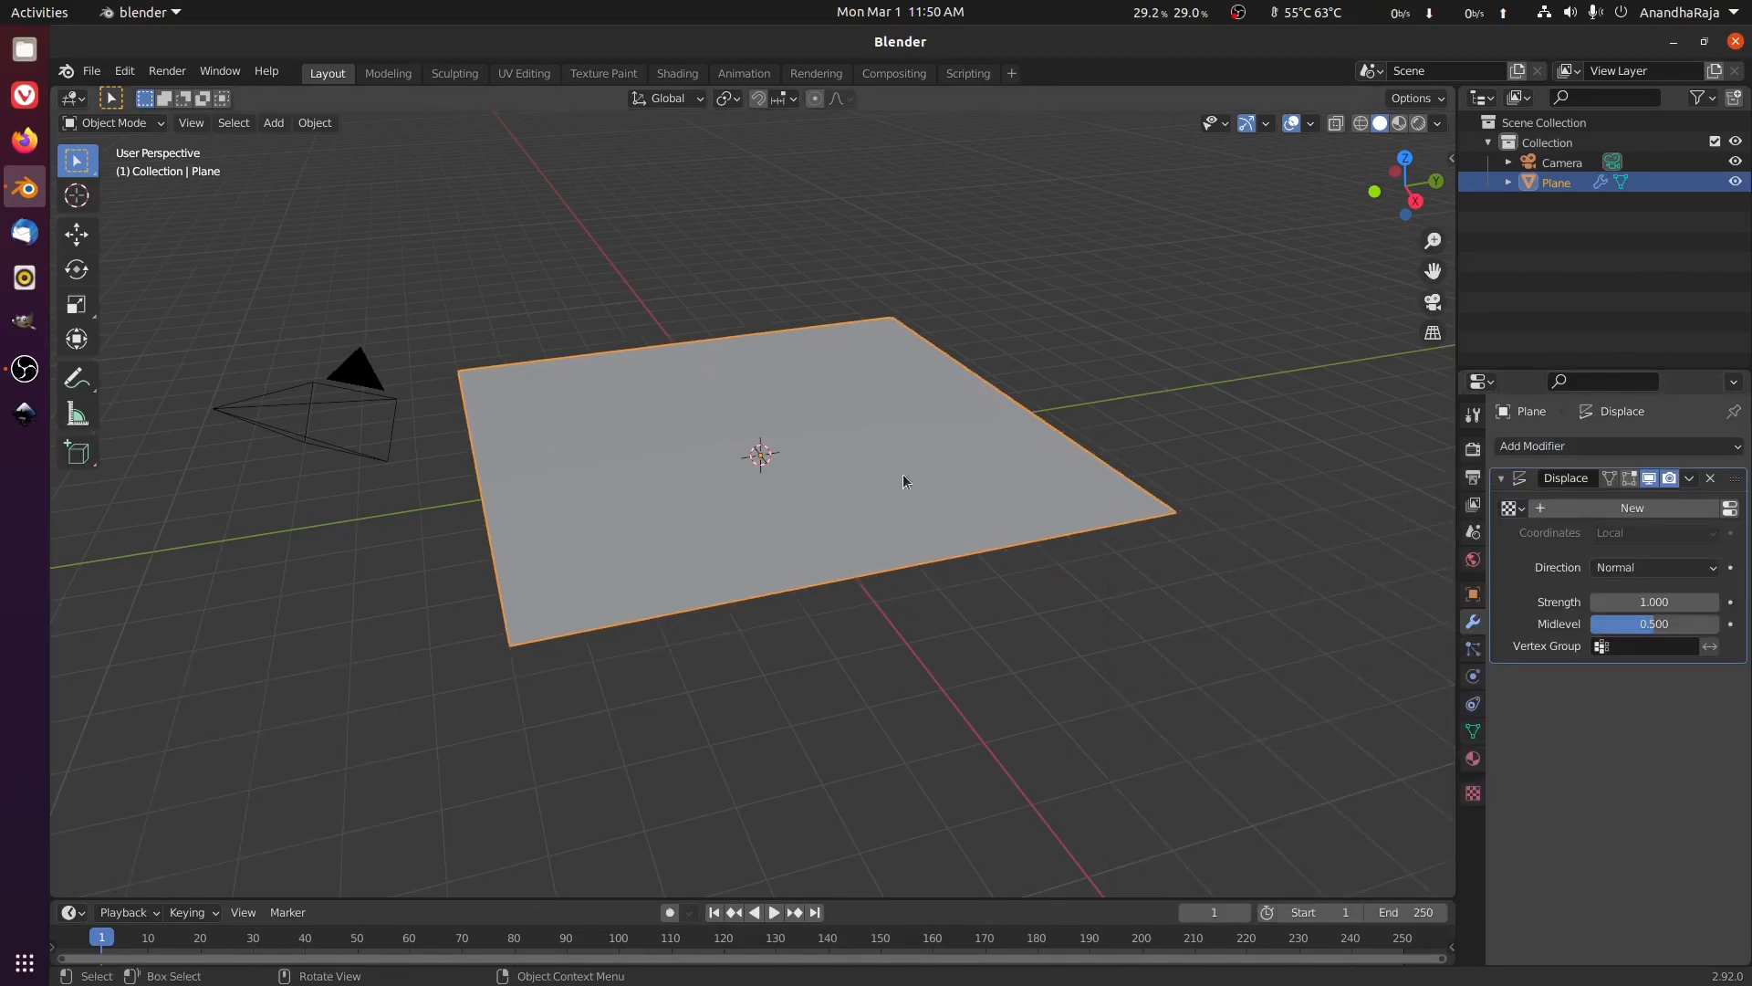
Give the Displace modifier a new Clouds texture with its size set to 0.53.
click(1653, 509)
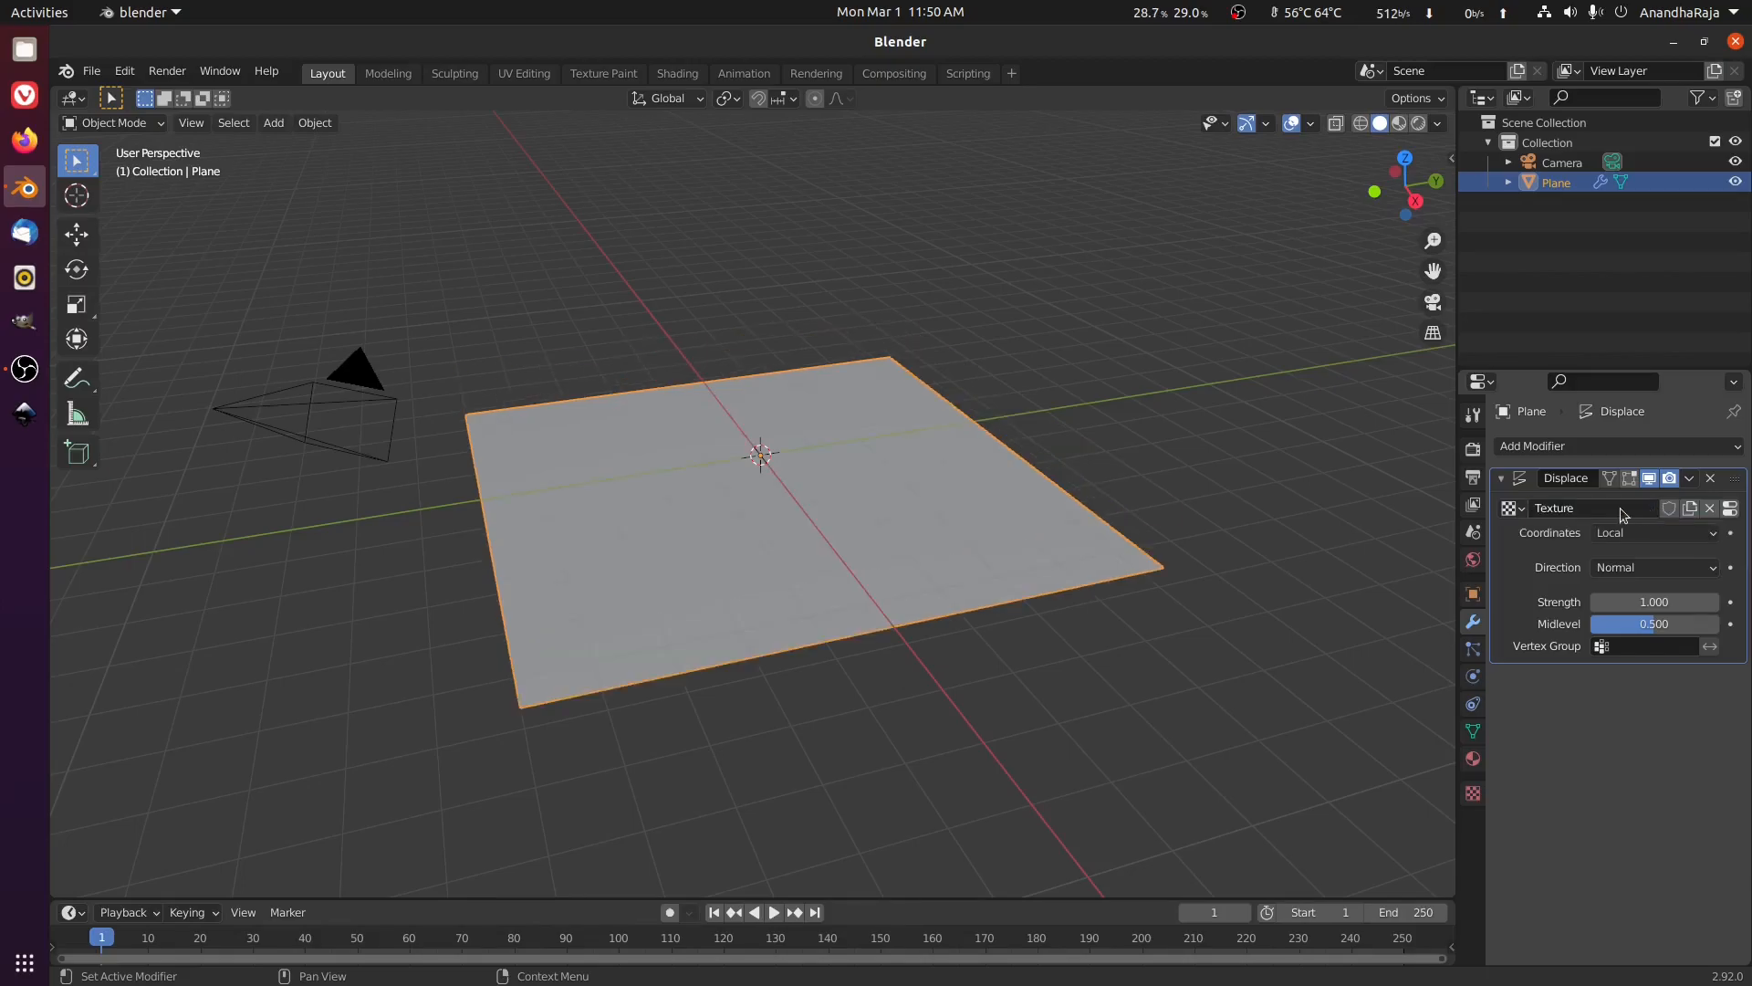
click(1731, 508)
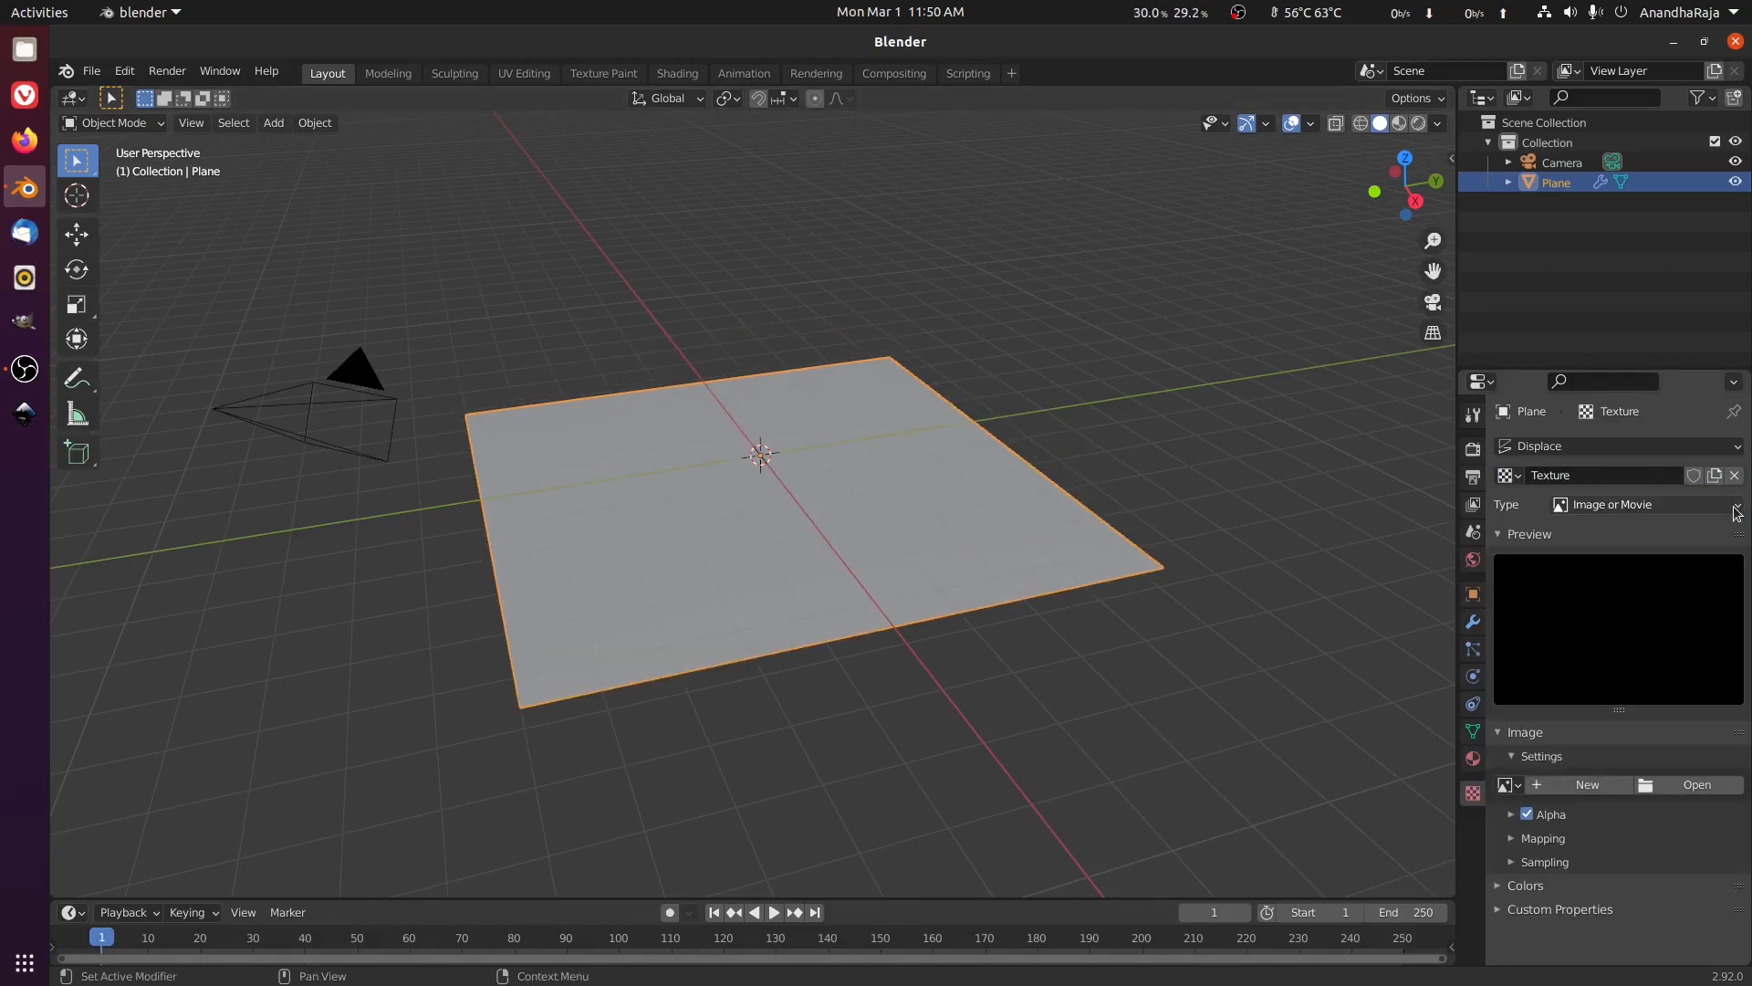
click(1689, 508)
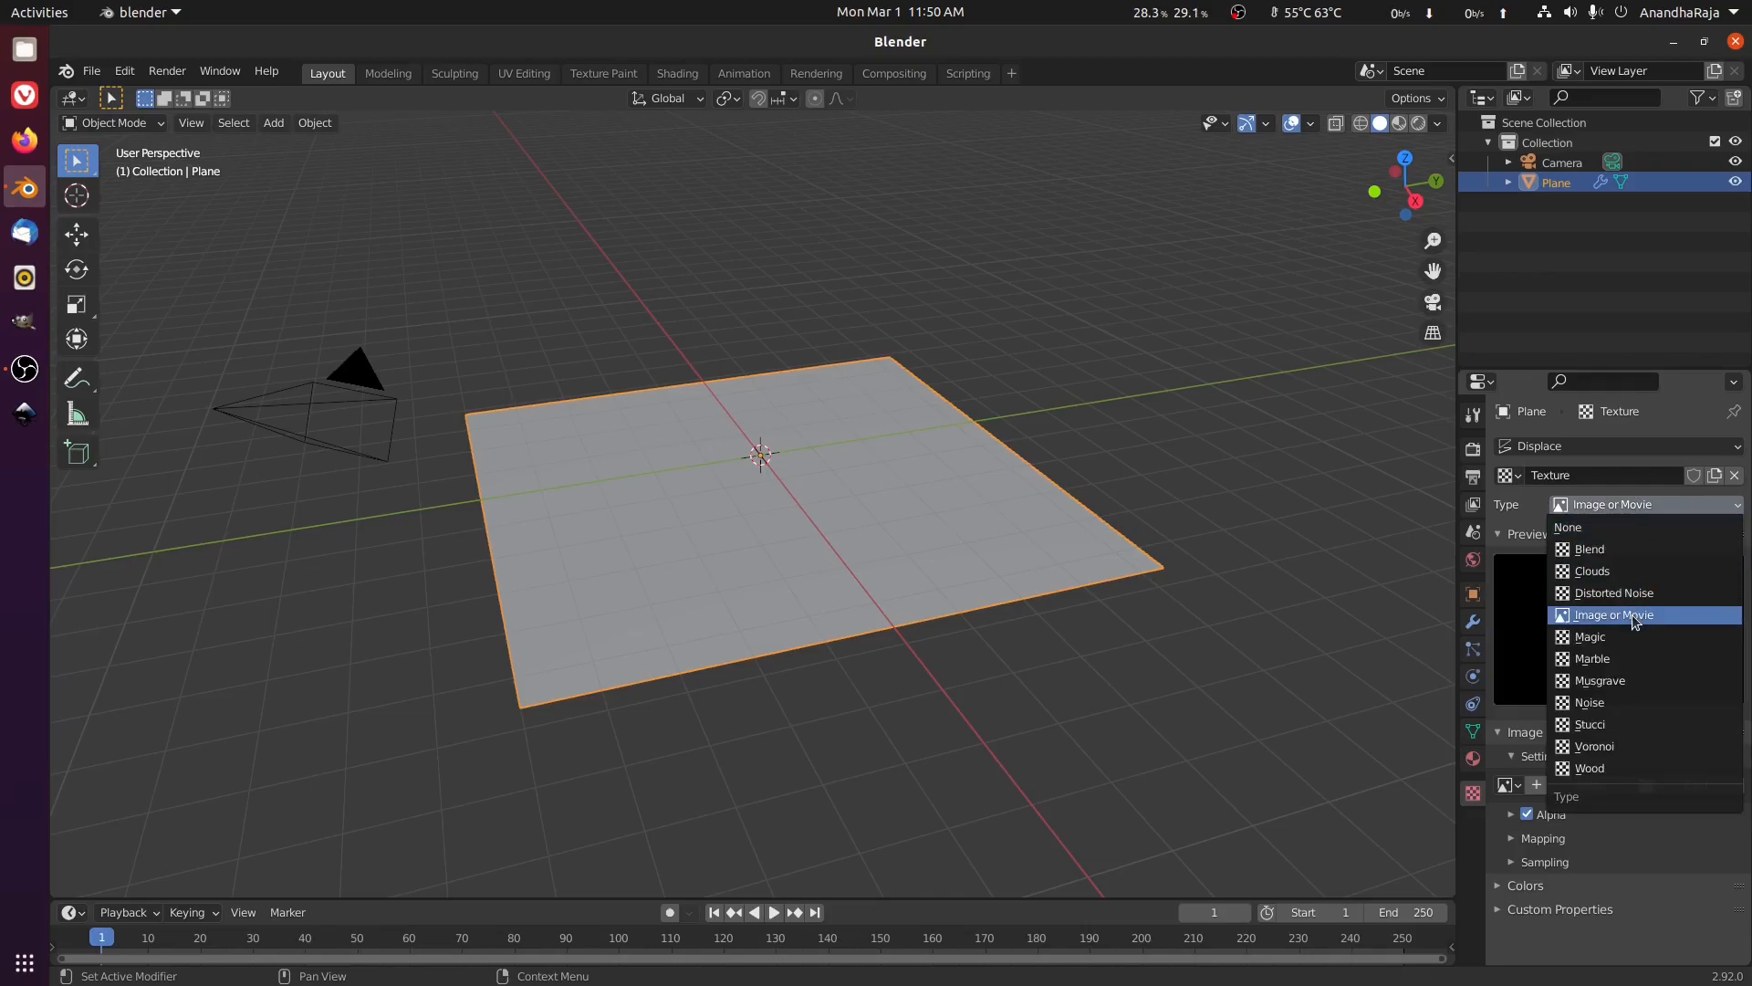
click(1645, 573)
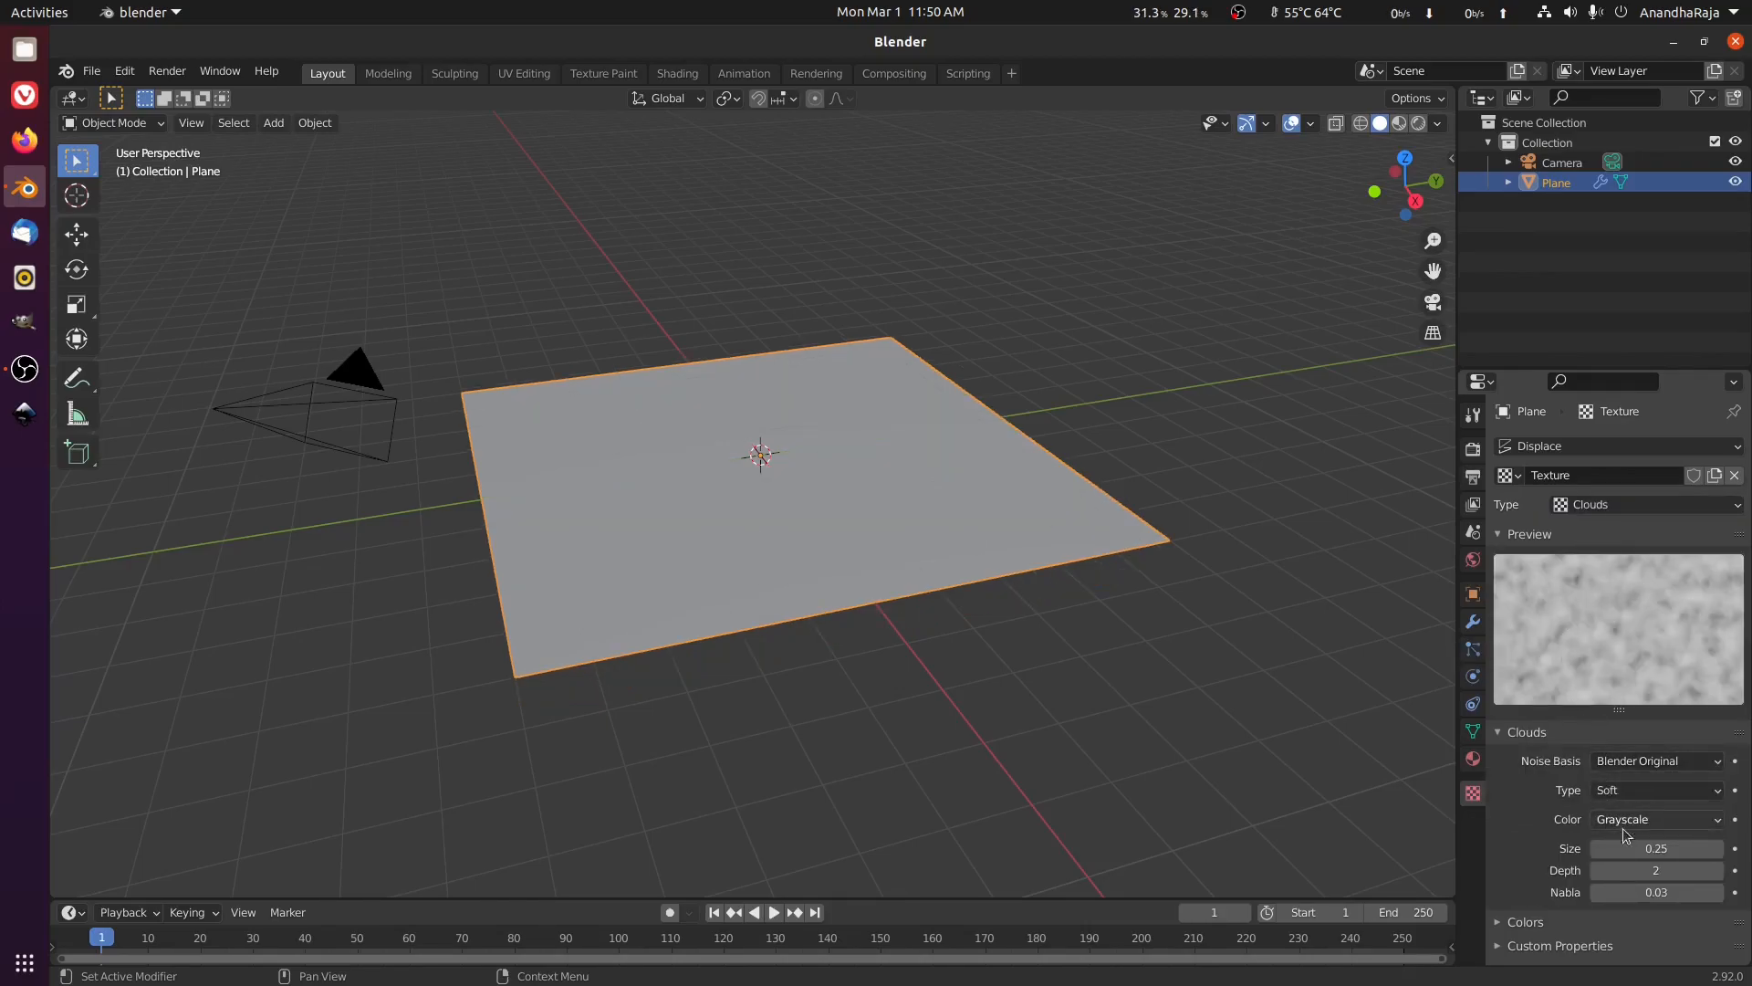
drag(1616, 849, 1679, 848)
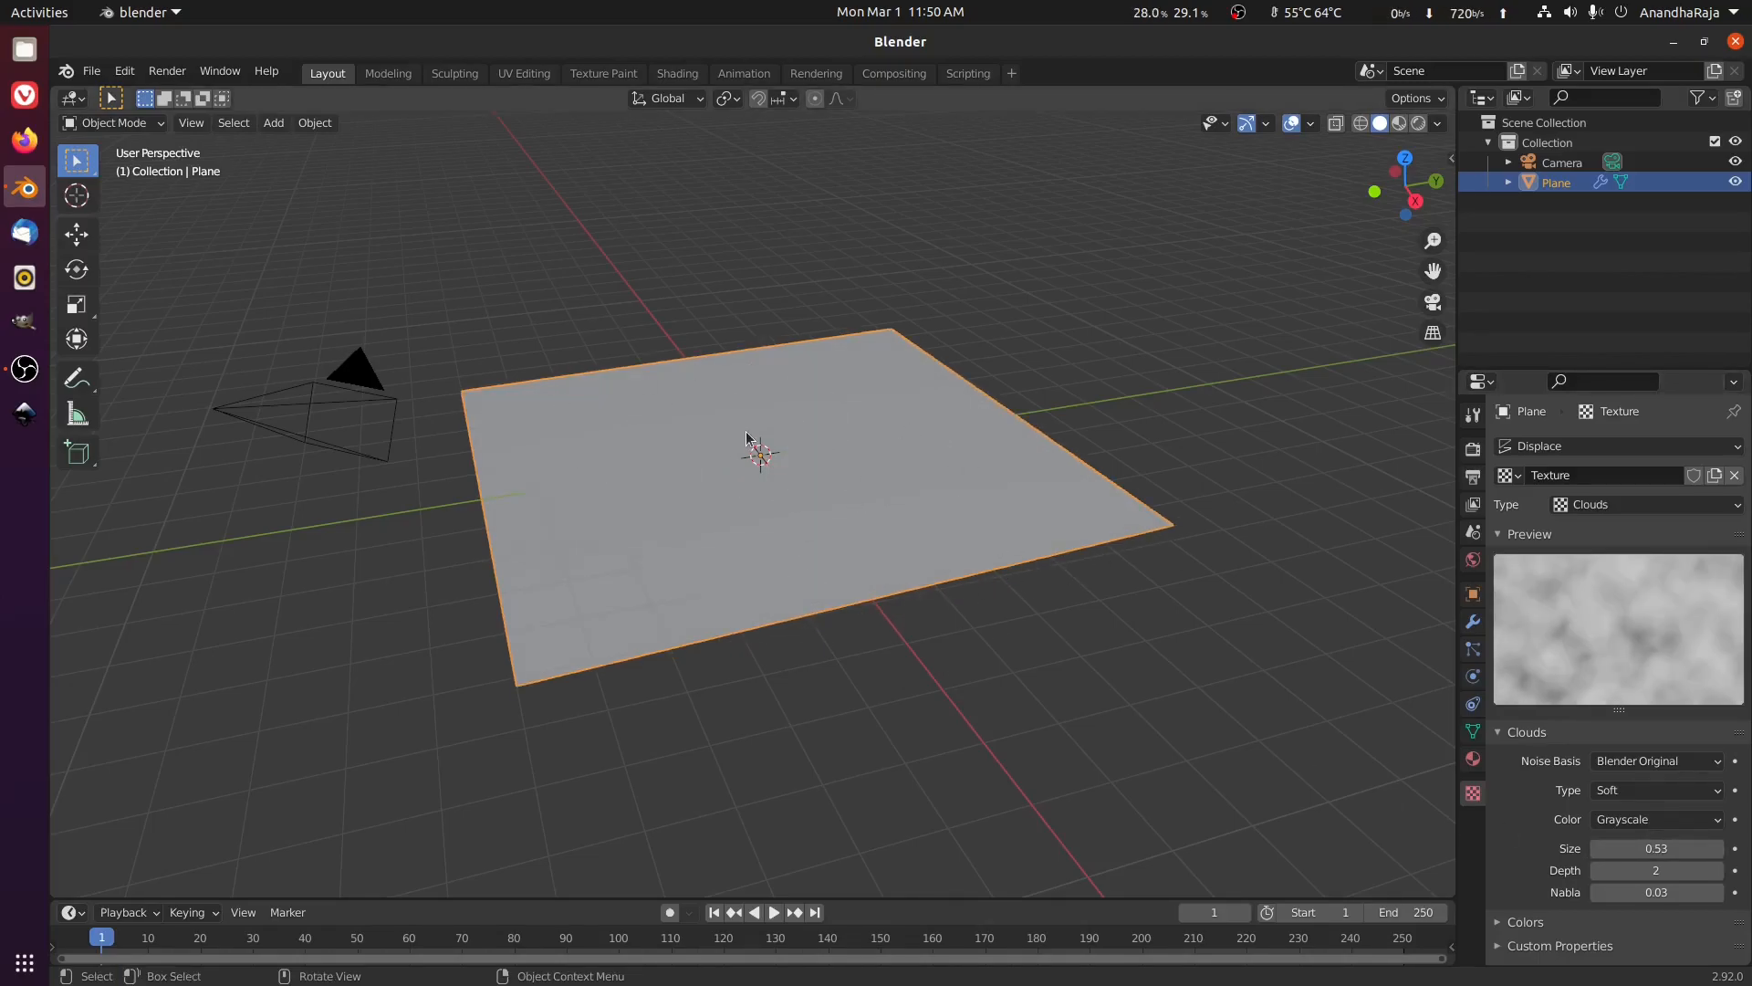
Subdivide the plane's mesh with 100 cuts in Edit Mode and return to Object Mode.
key(Tab)
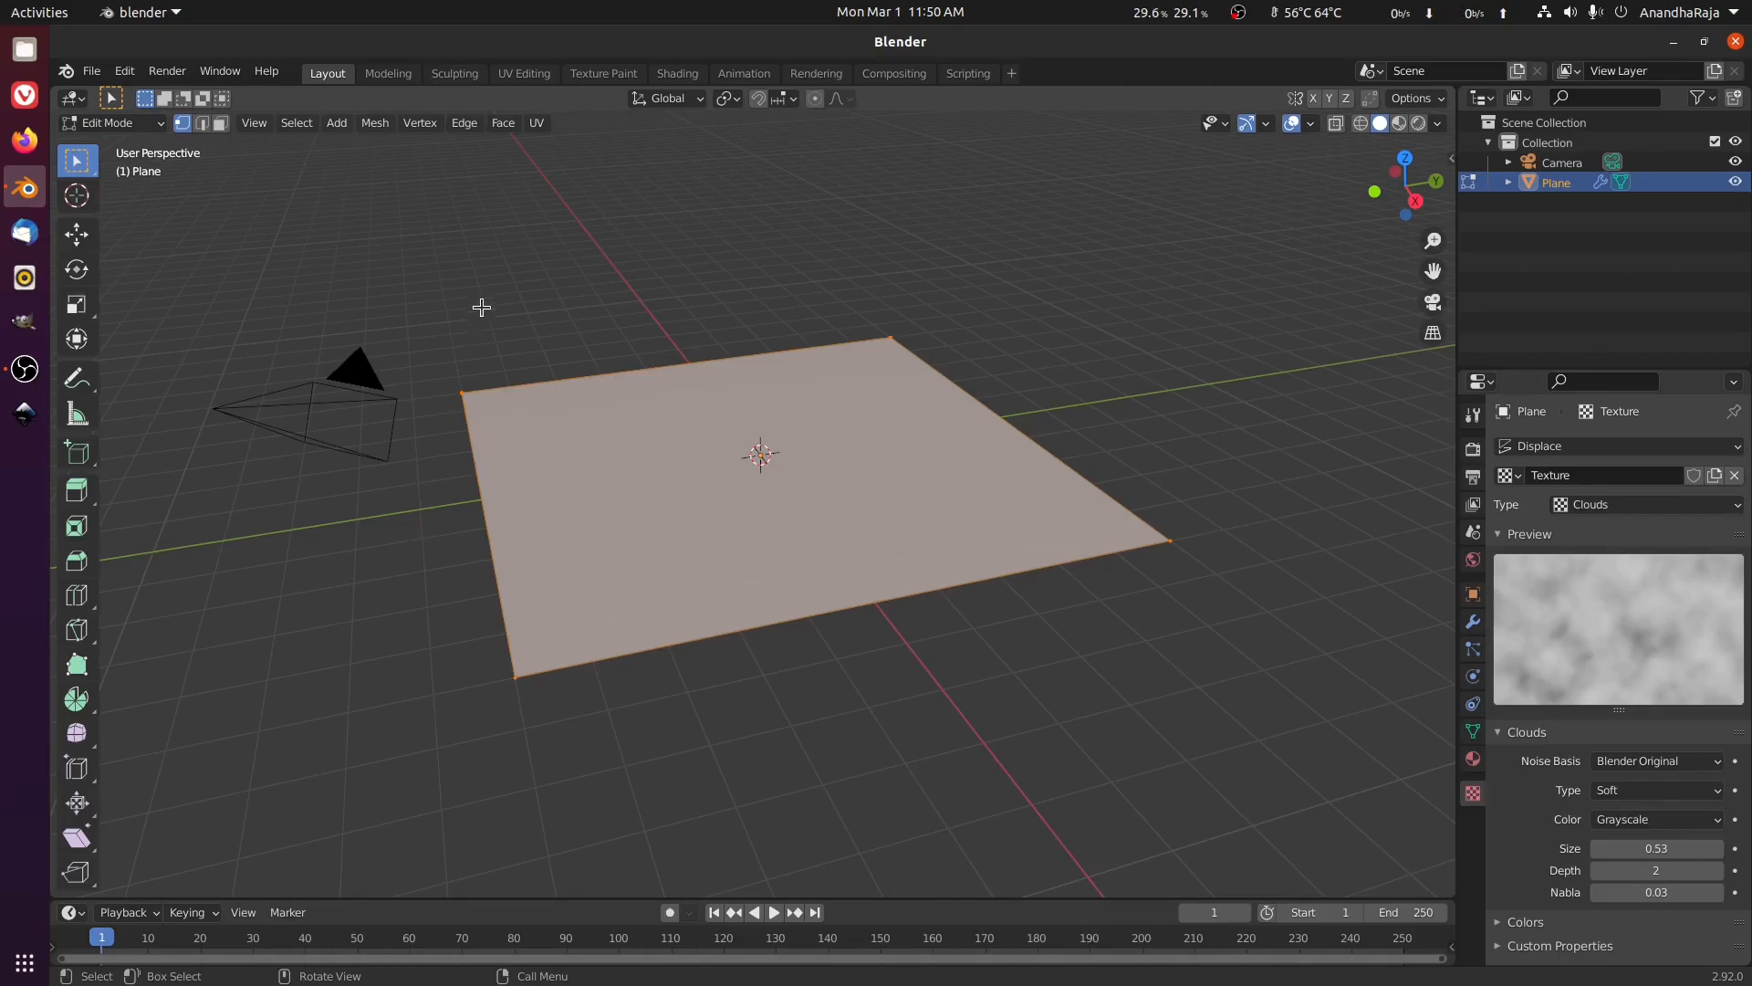
right_click(825, 404)
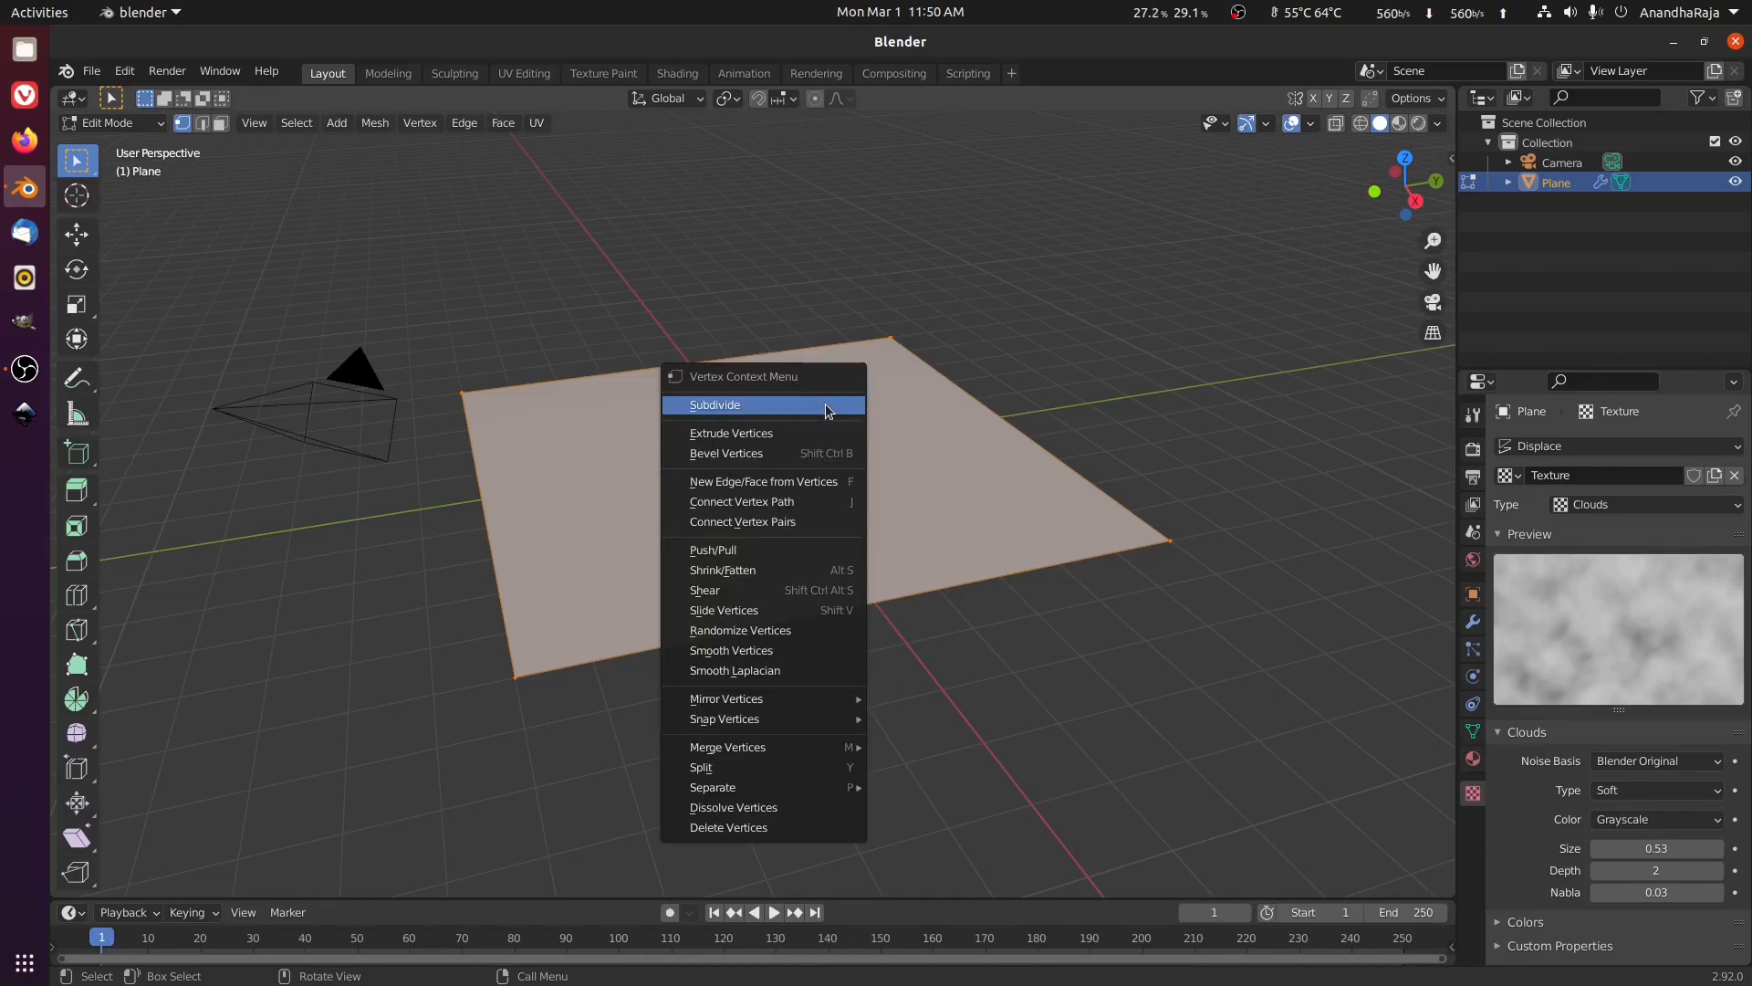
click(825, 405)
click(306, 744)
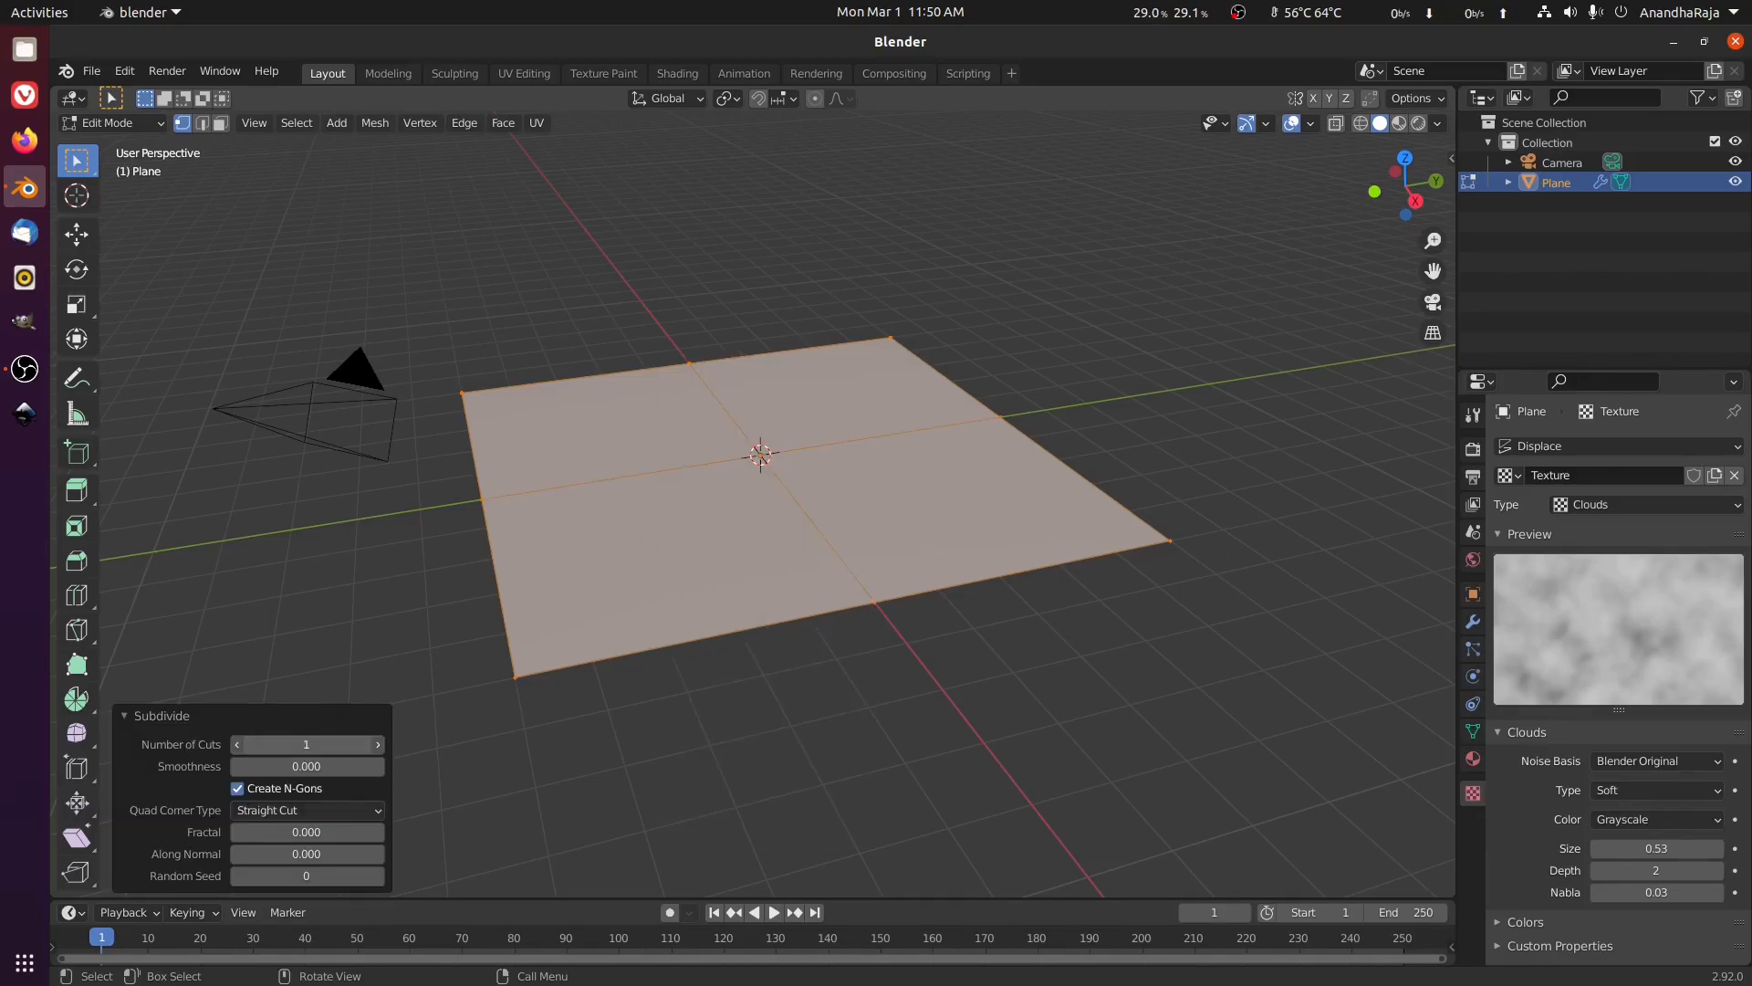
text(100)
key(Return)
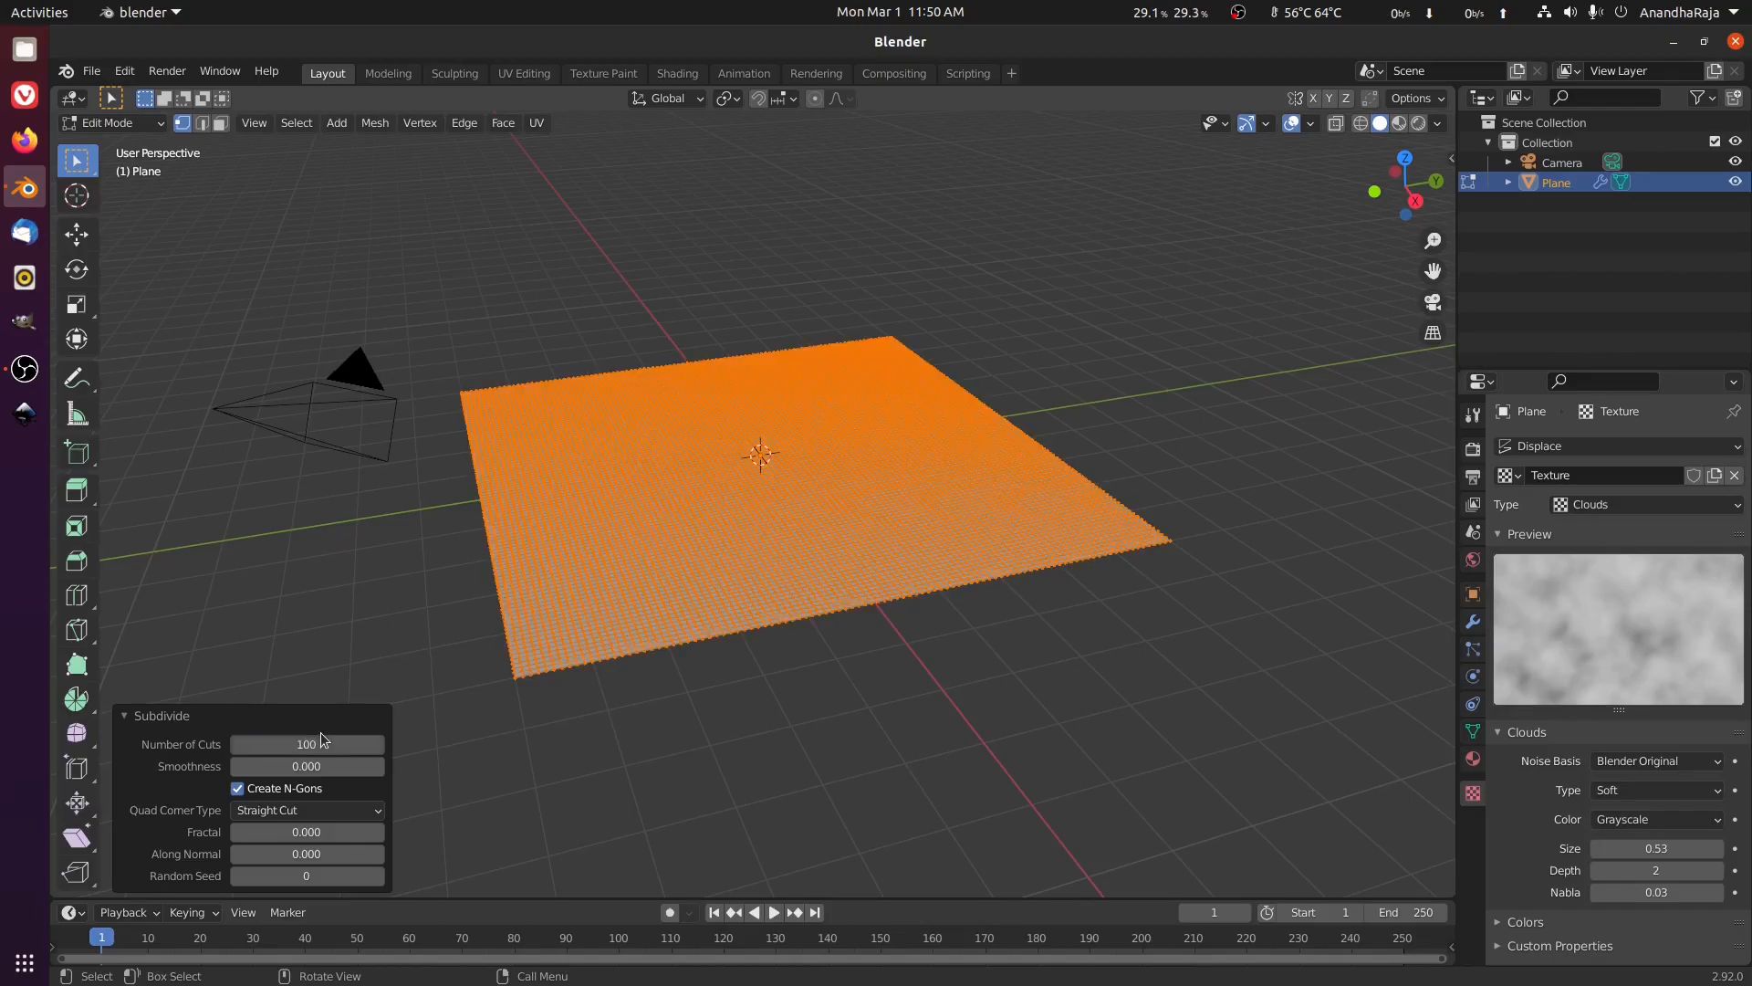
scroll(803, 584, up, 4)
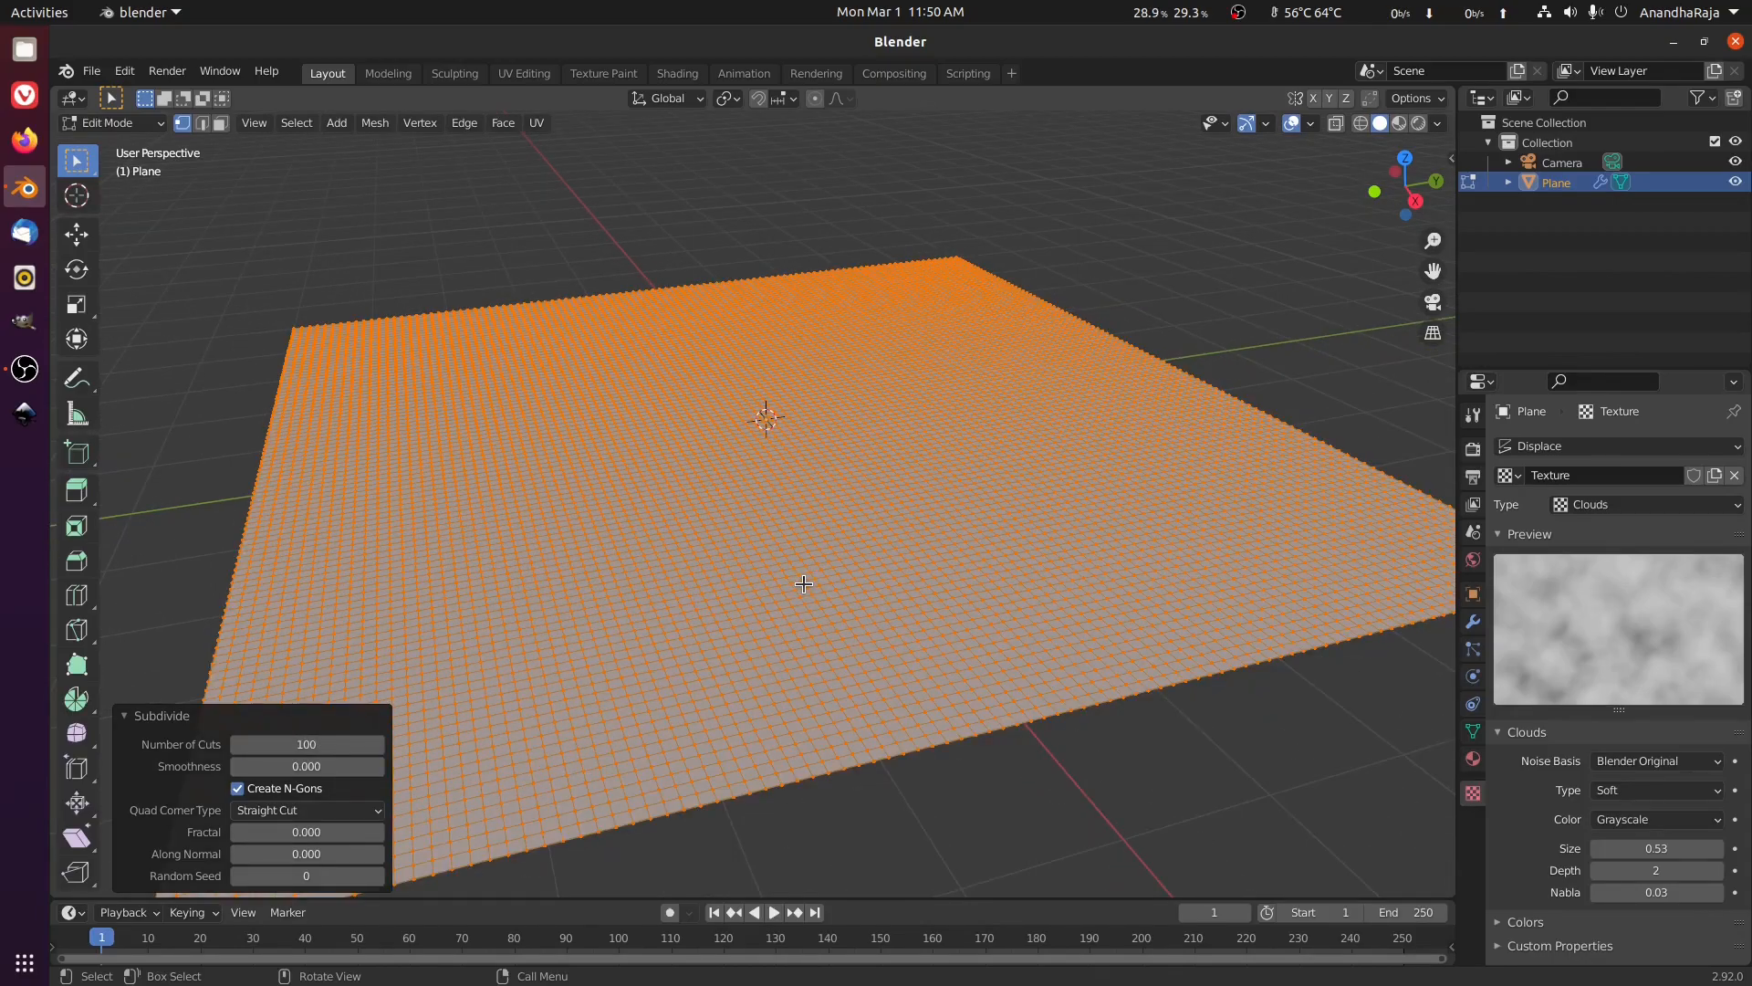
scroll(872, 519, down, 1)
key(Tab)
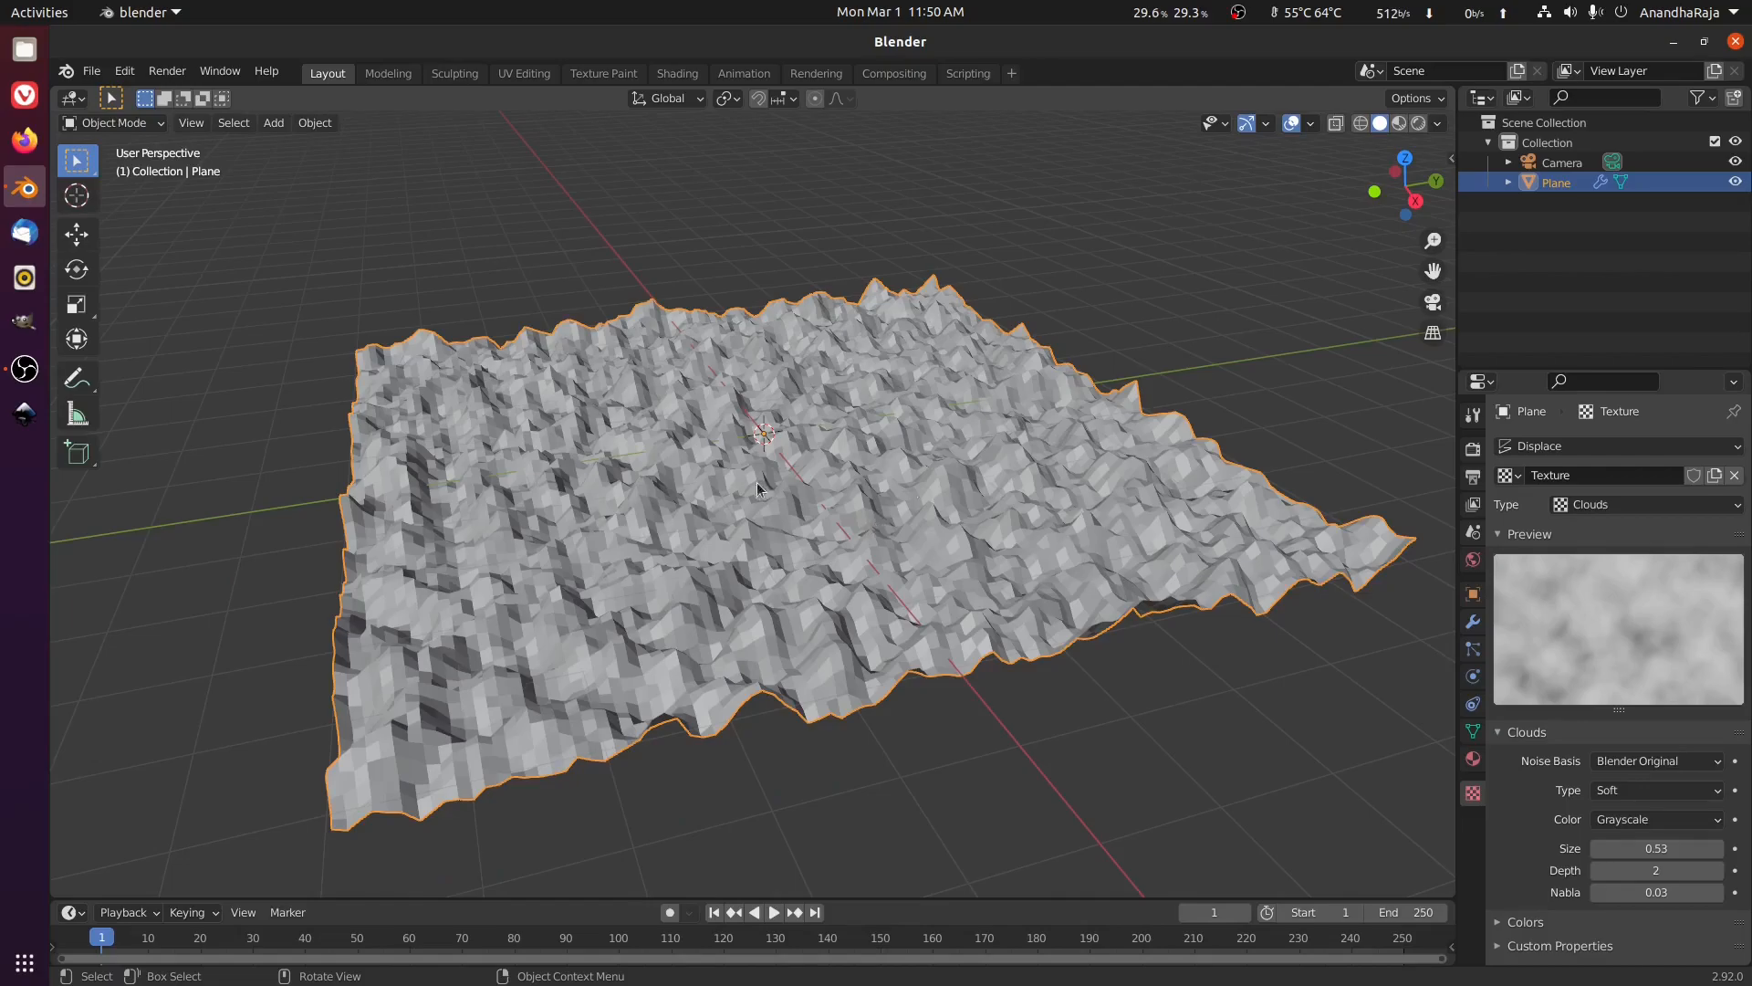
Raise the Clouds texture size to 1.33 and shade the displaced plane smooth.
middle_drag(909, 506, 914, 506)
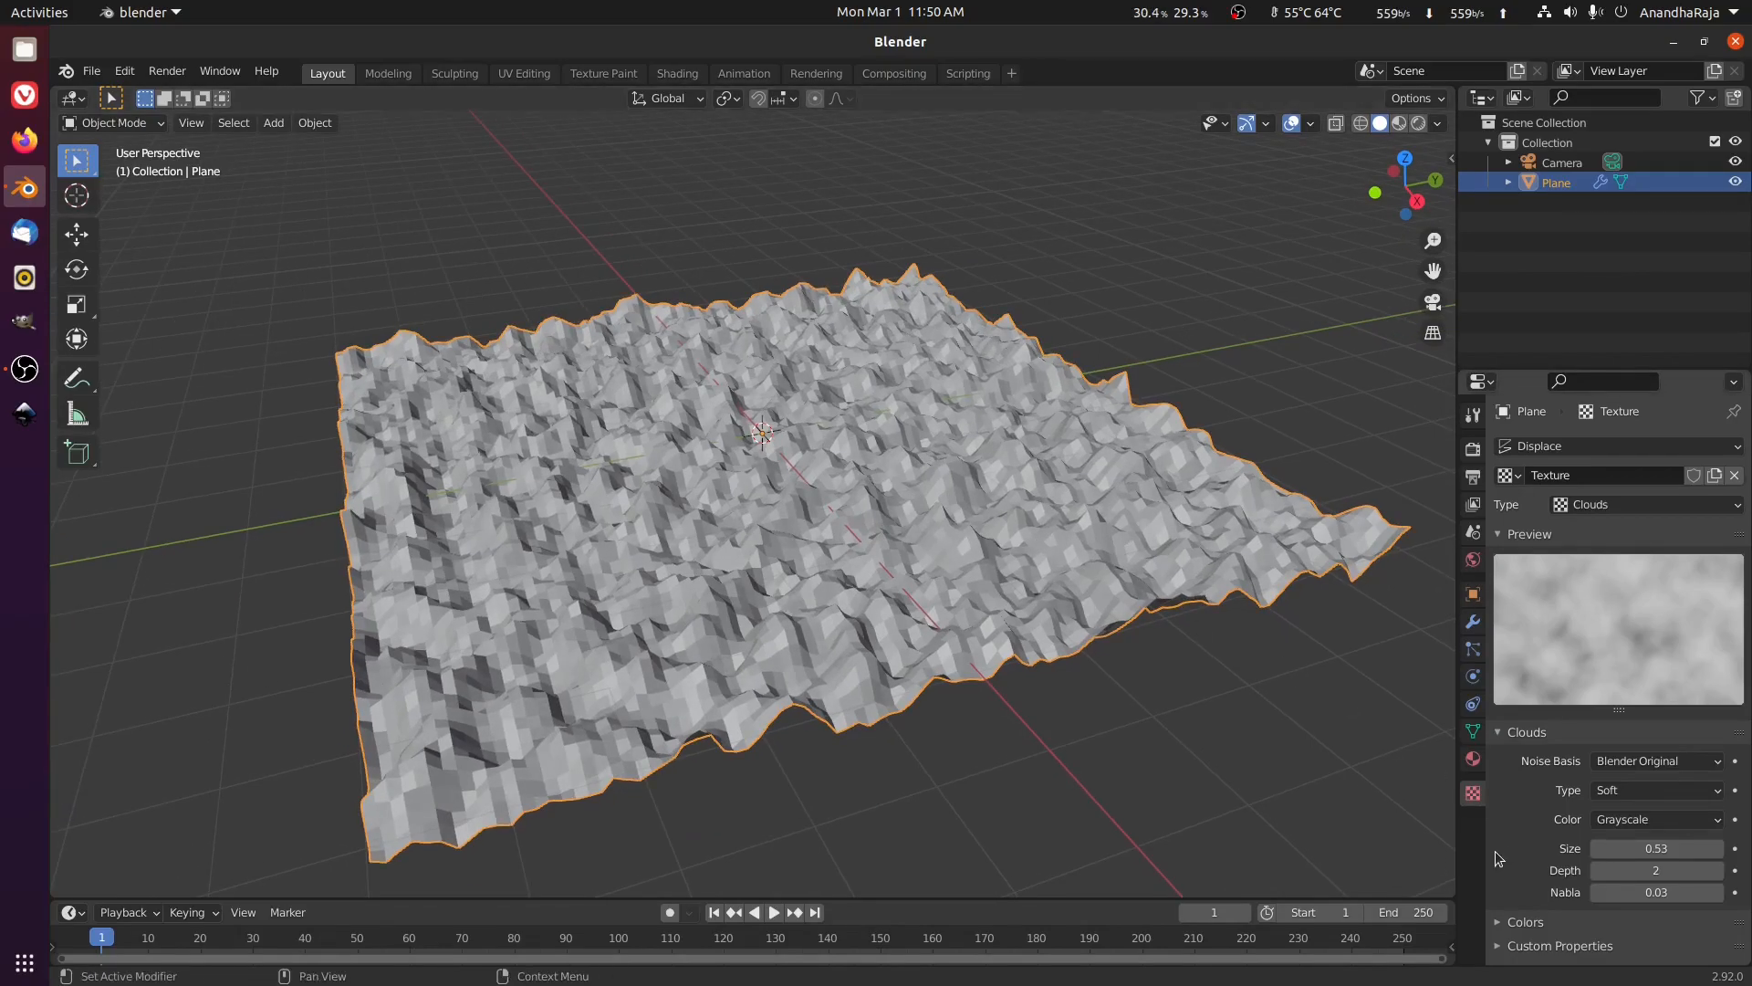
drag(1629, 848, 1724, 847)
right_click(933, 518)
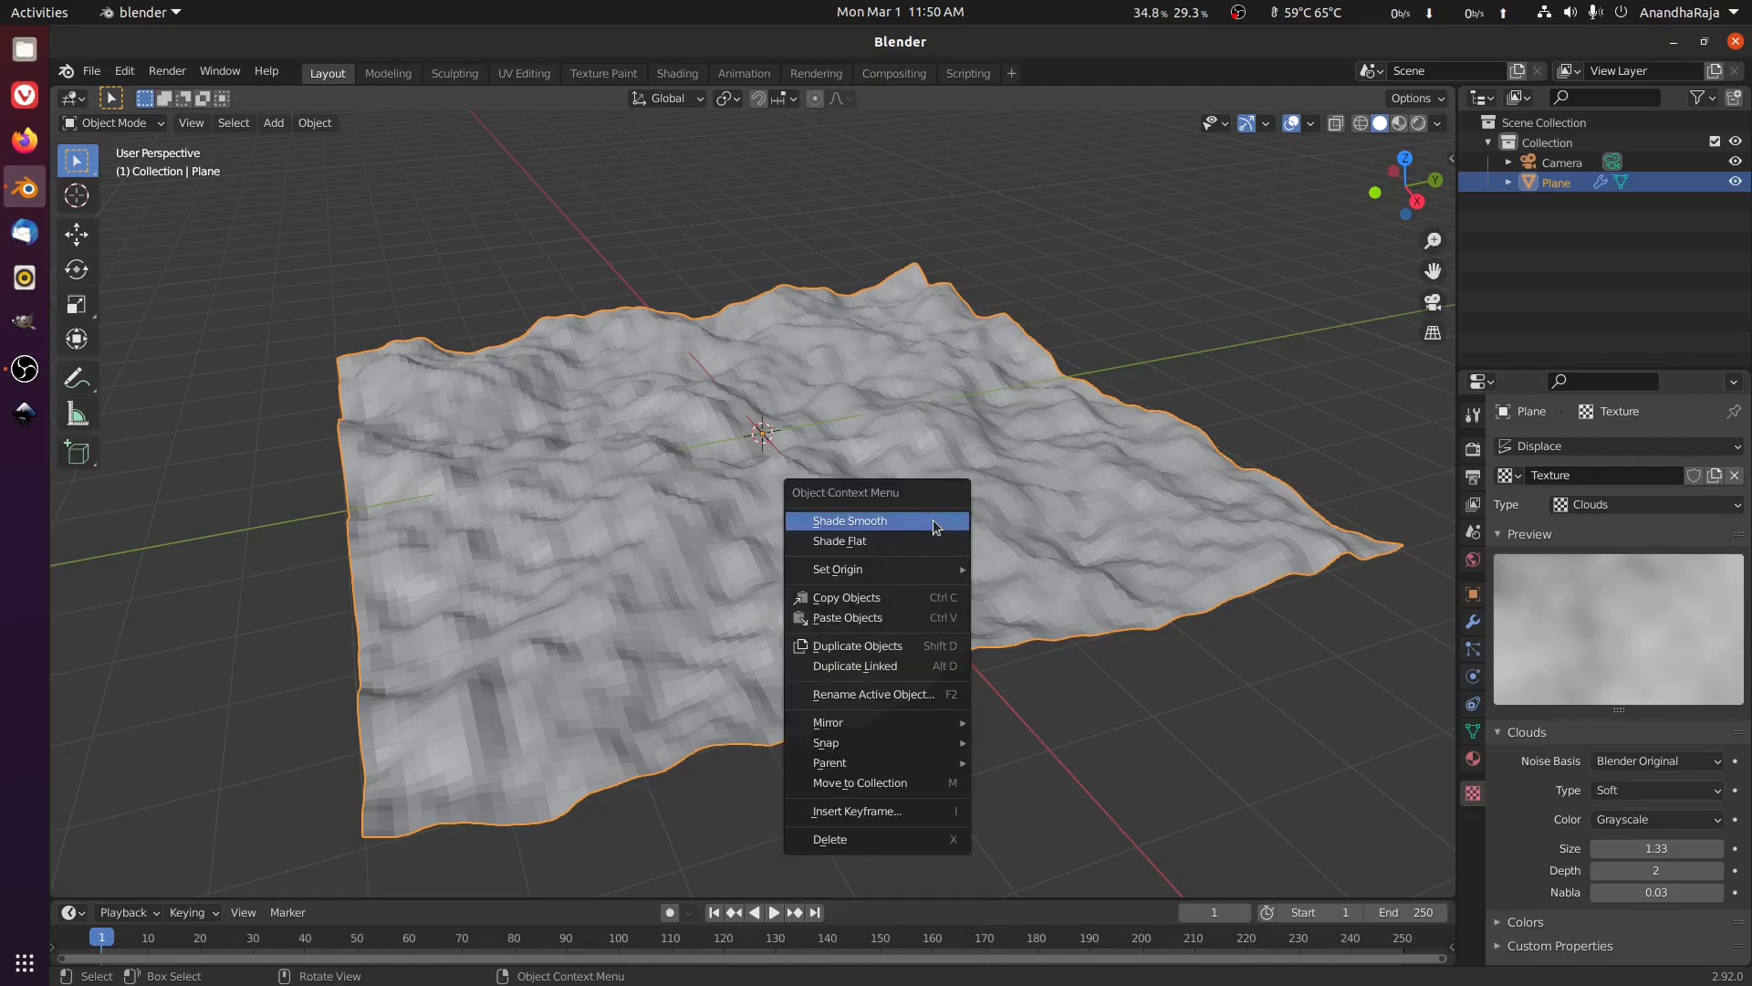
click(933, 519)
Reduce the Displace modifier's strength to 0.380.
middle_drag(769, 480, 735, 559)
scroll(807, 490, up, 3)
click(1472, 625)
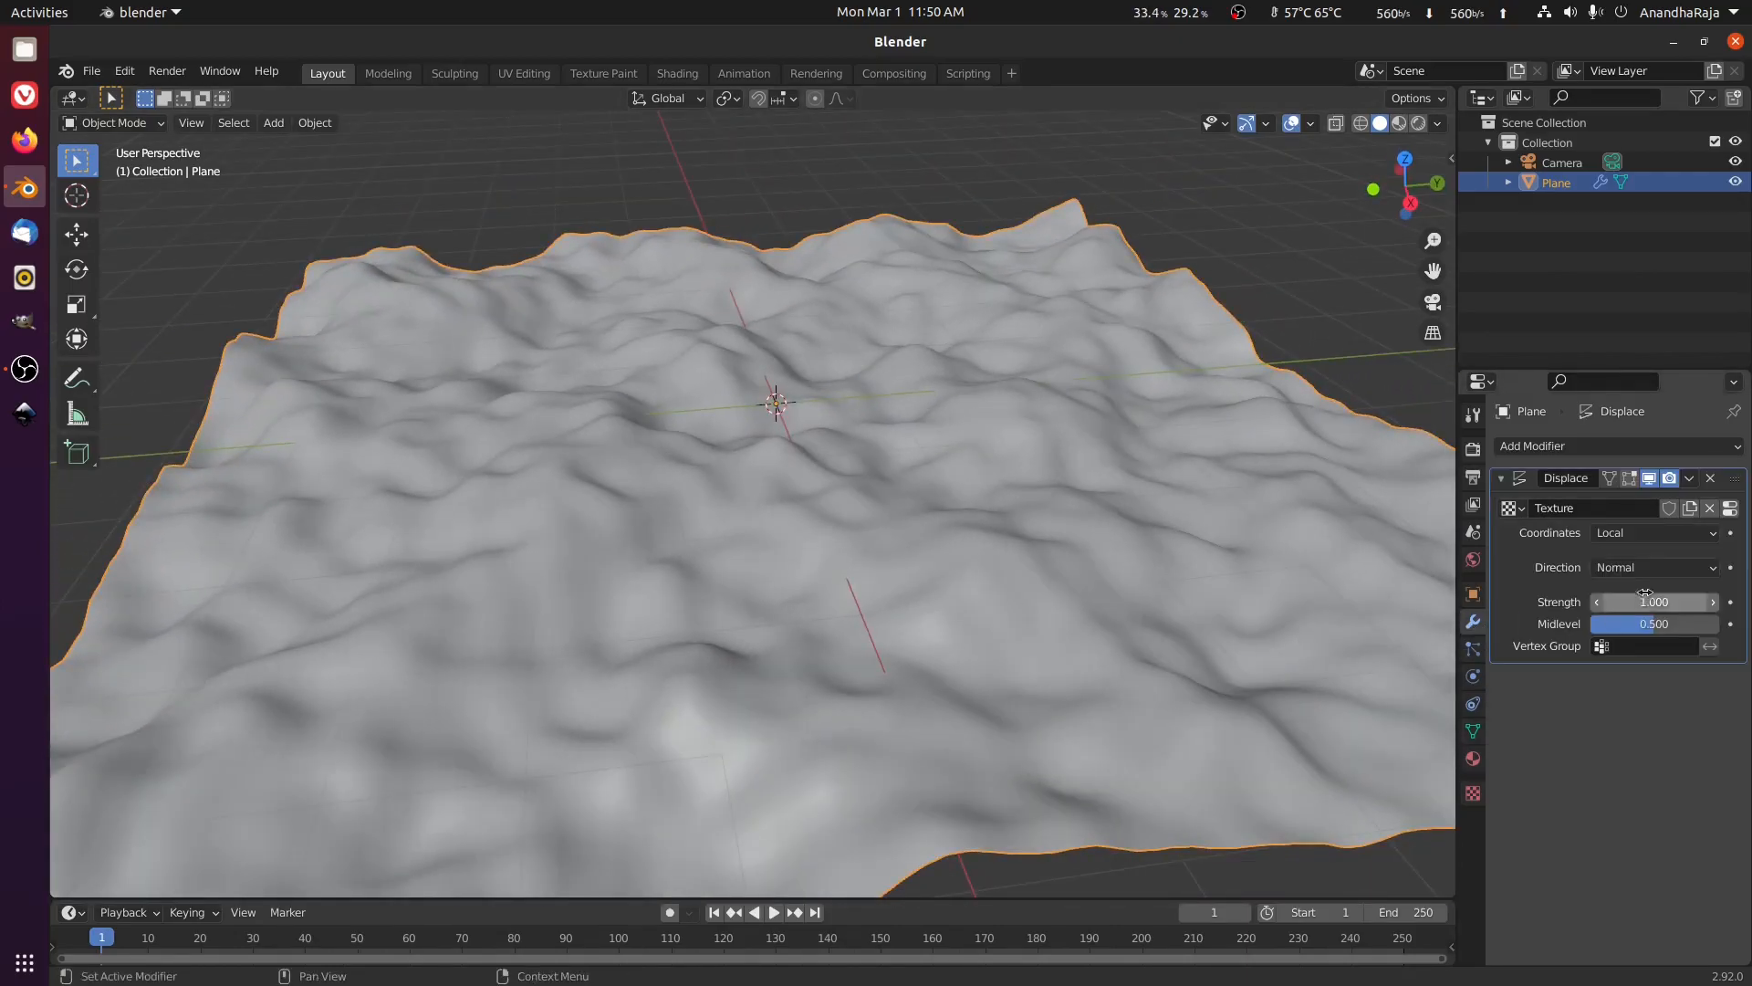
mouse_move(1653, 603)
mouse_down()
mouse_move(1605, 602)
mouse_move(1642, 602)
mouse_move(1624, 603)
mouse_up()
Create a new material on the plane and switch to the Shading workspace.
scroll(1004, 502, down, 3)
mouse_move(928, 495)
middle_down()
mouse_move(993, 482)
mouse_move(910, 490)
middle_up()
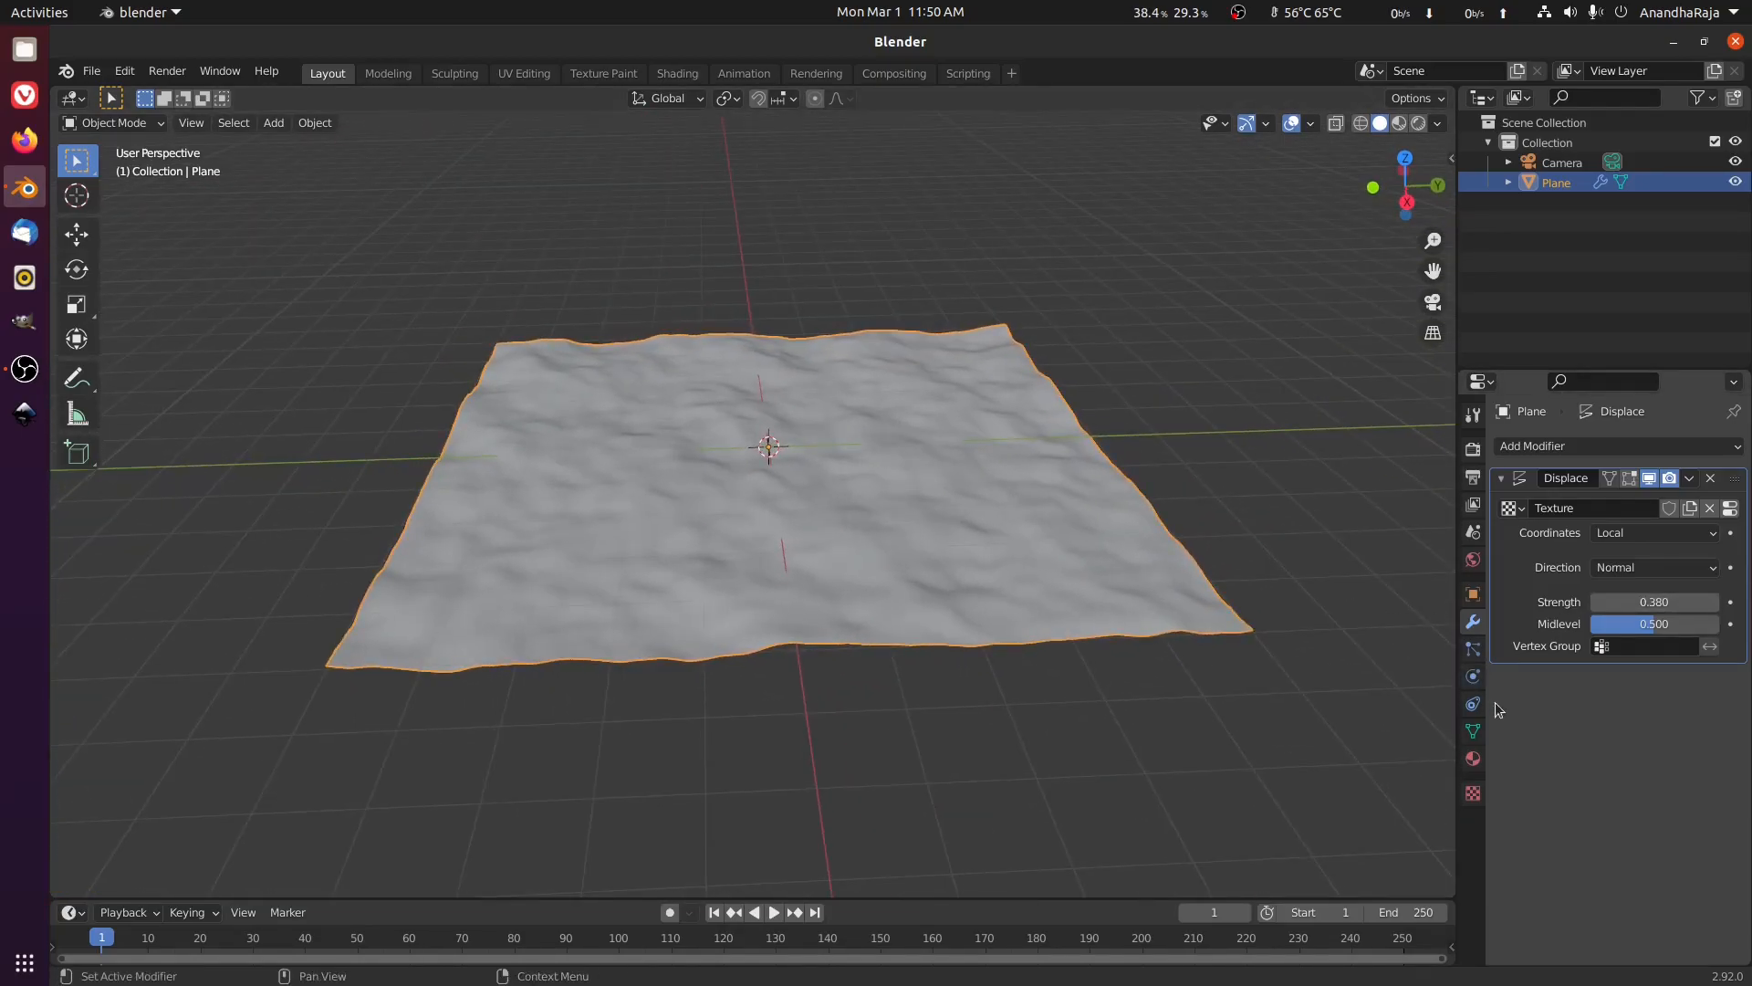
click(1471, 761)
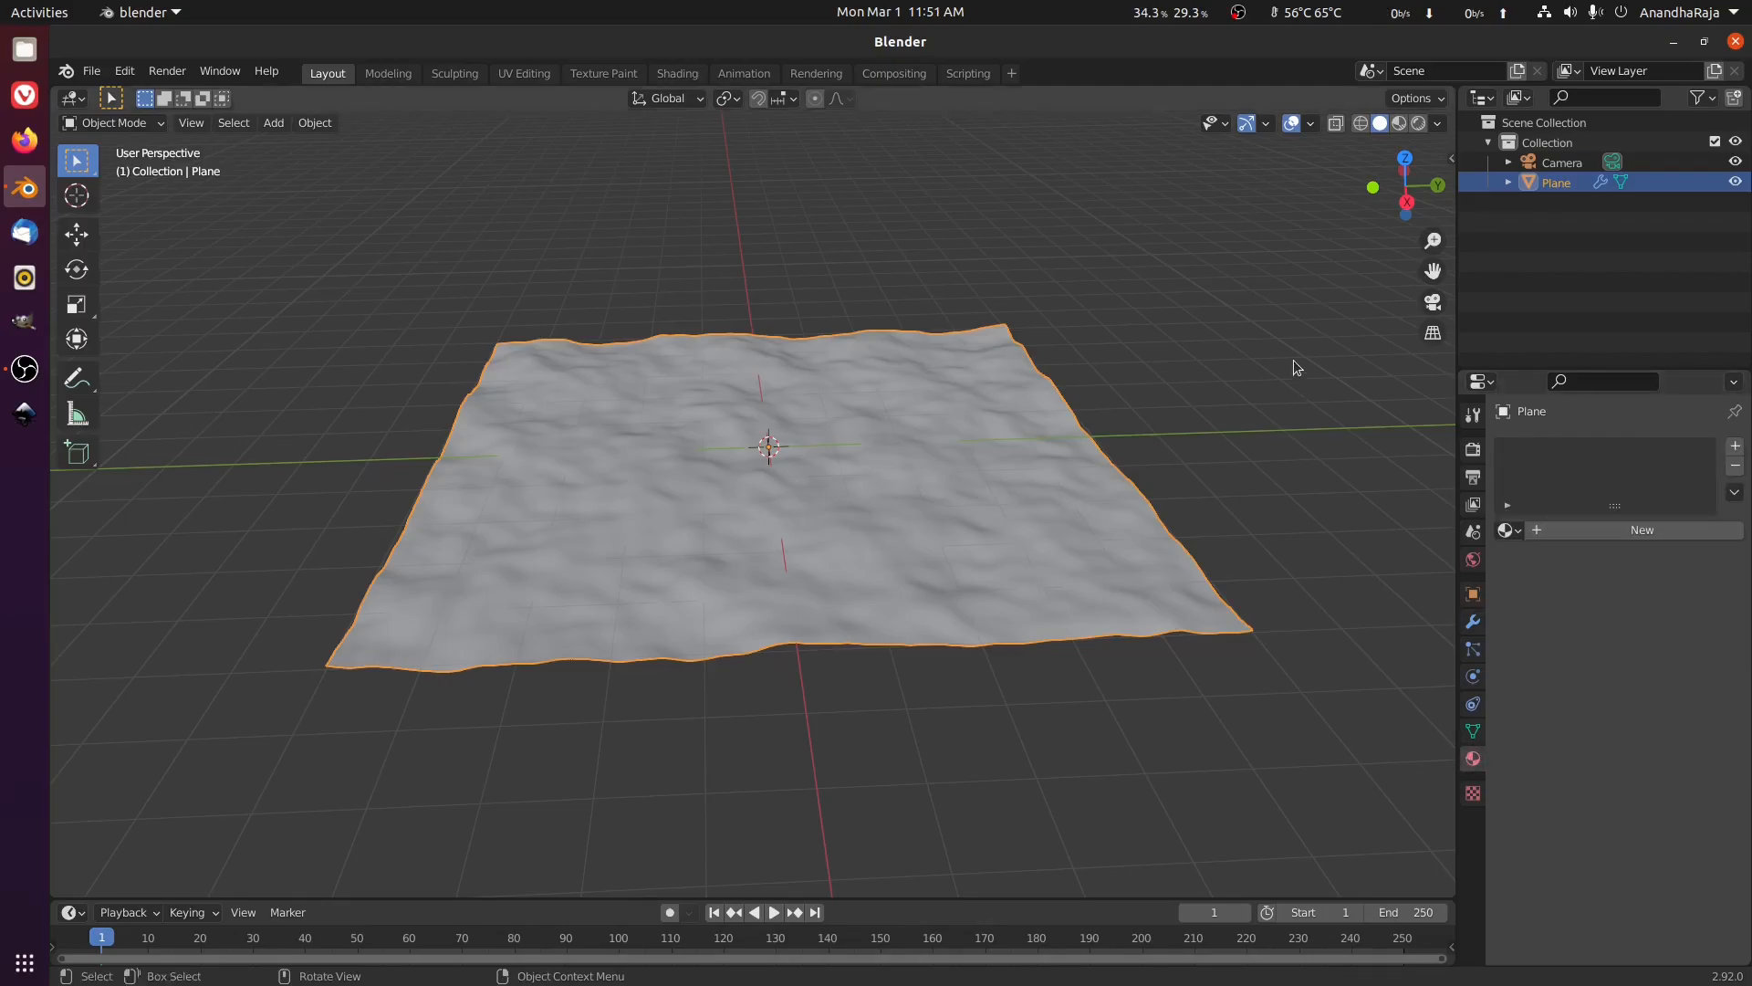
click(1610, 530)
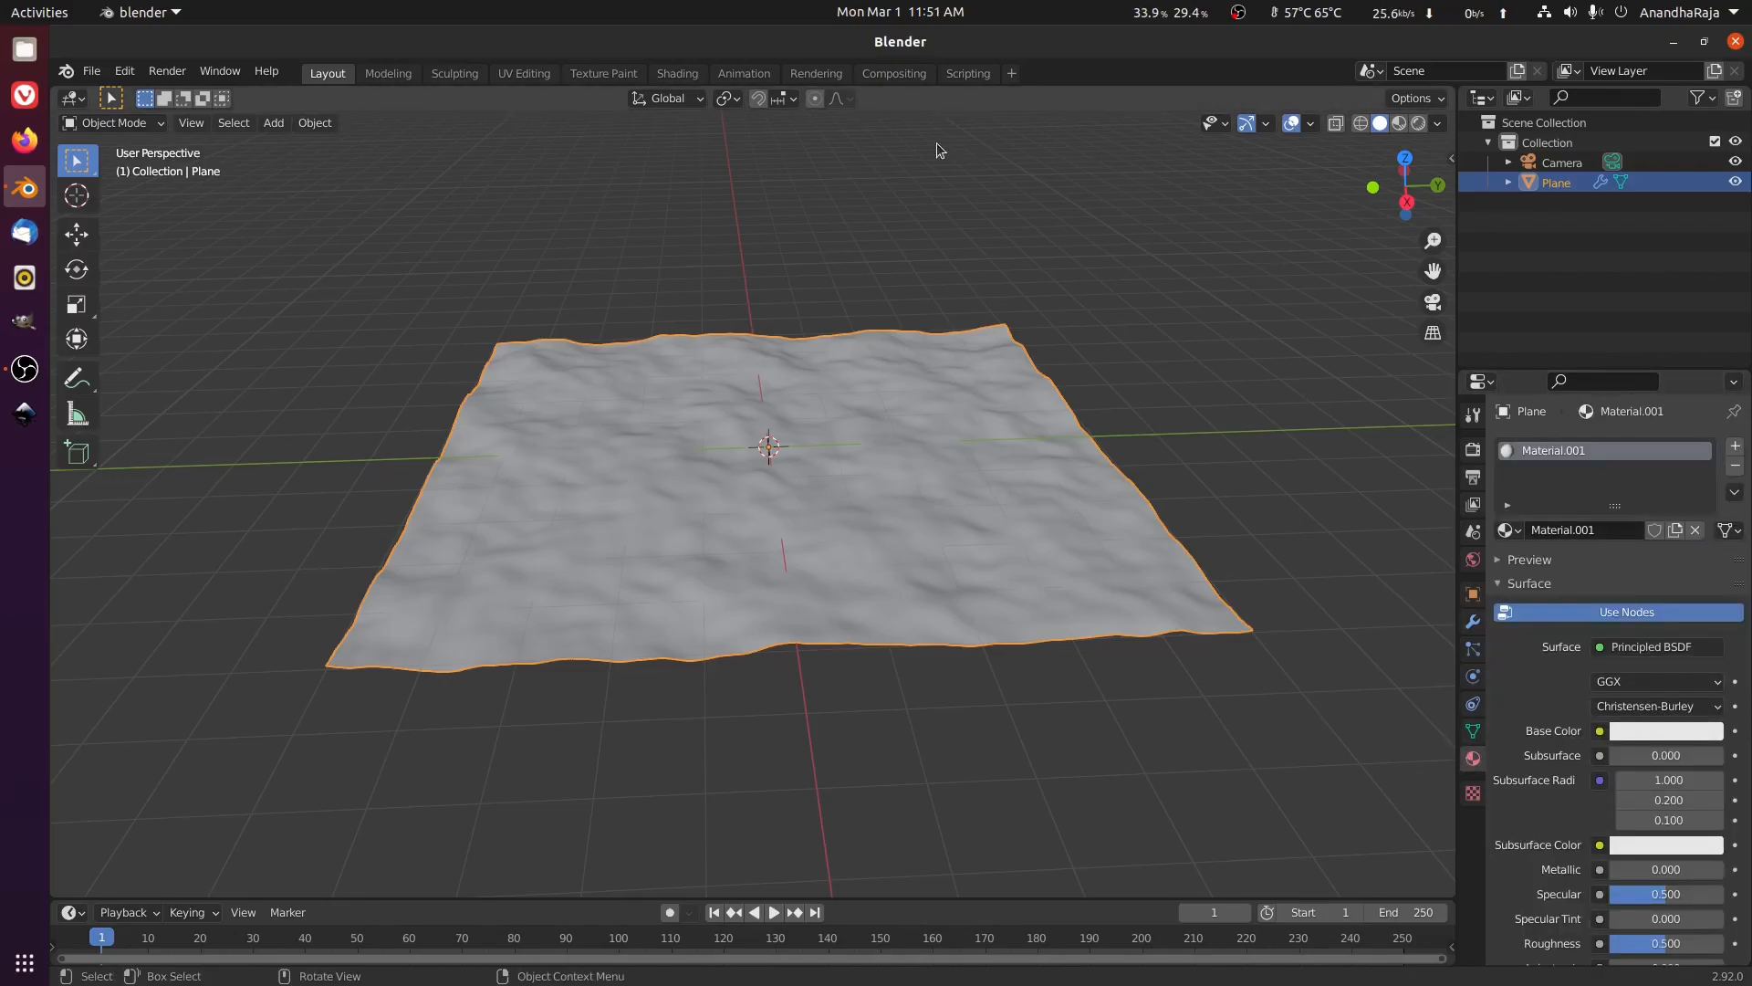
click(677, 73)
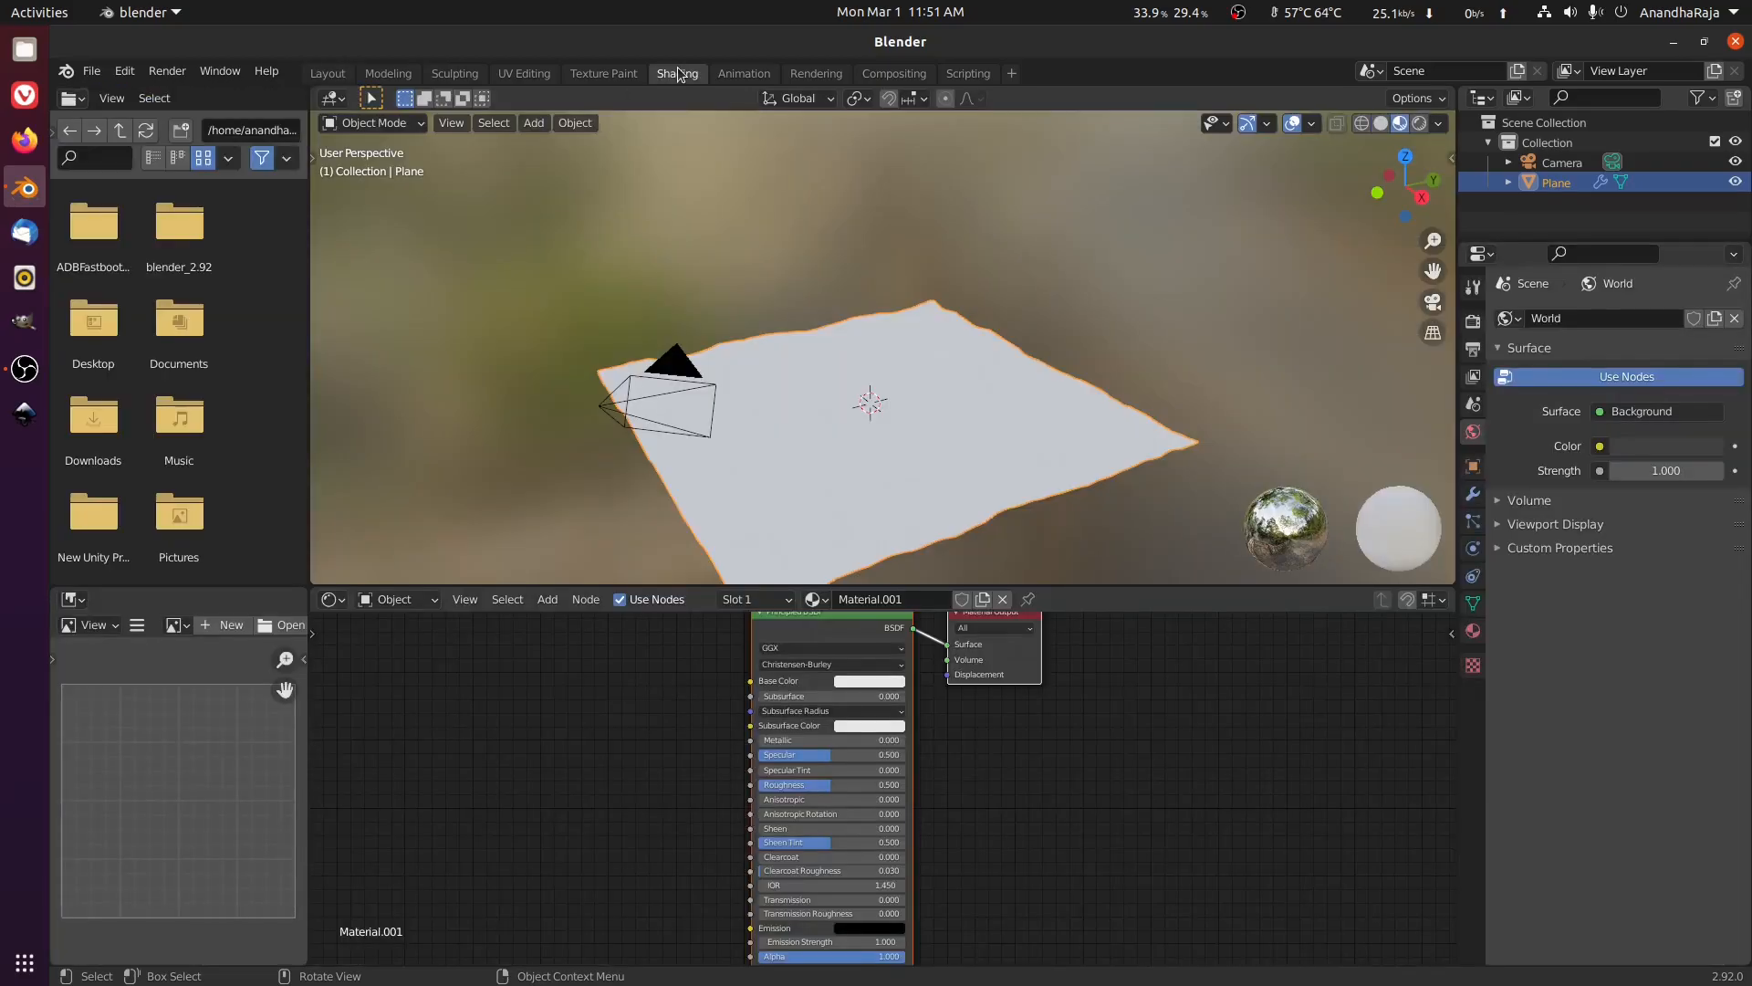
Load the Ground042_1K Color, Displacement, Normal and Roughness images into the Principled BSDF node as a Principled texture set.
click(861, 678)
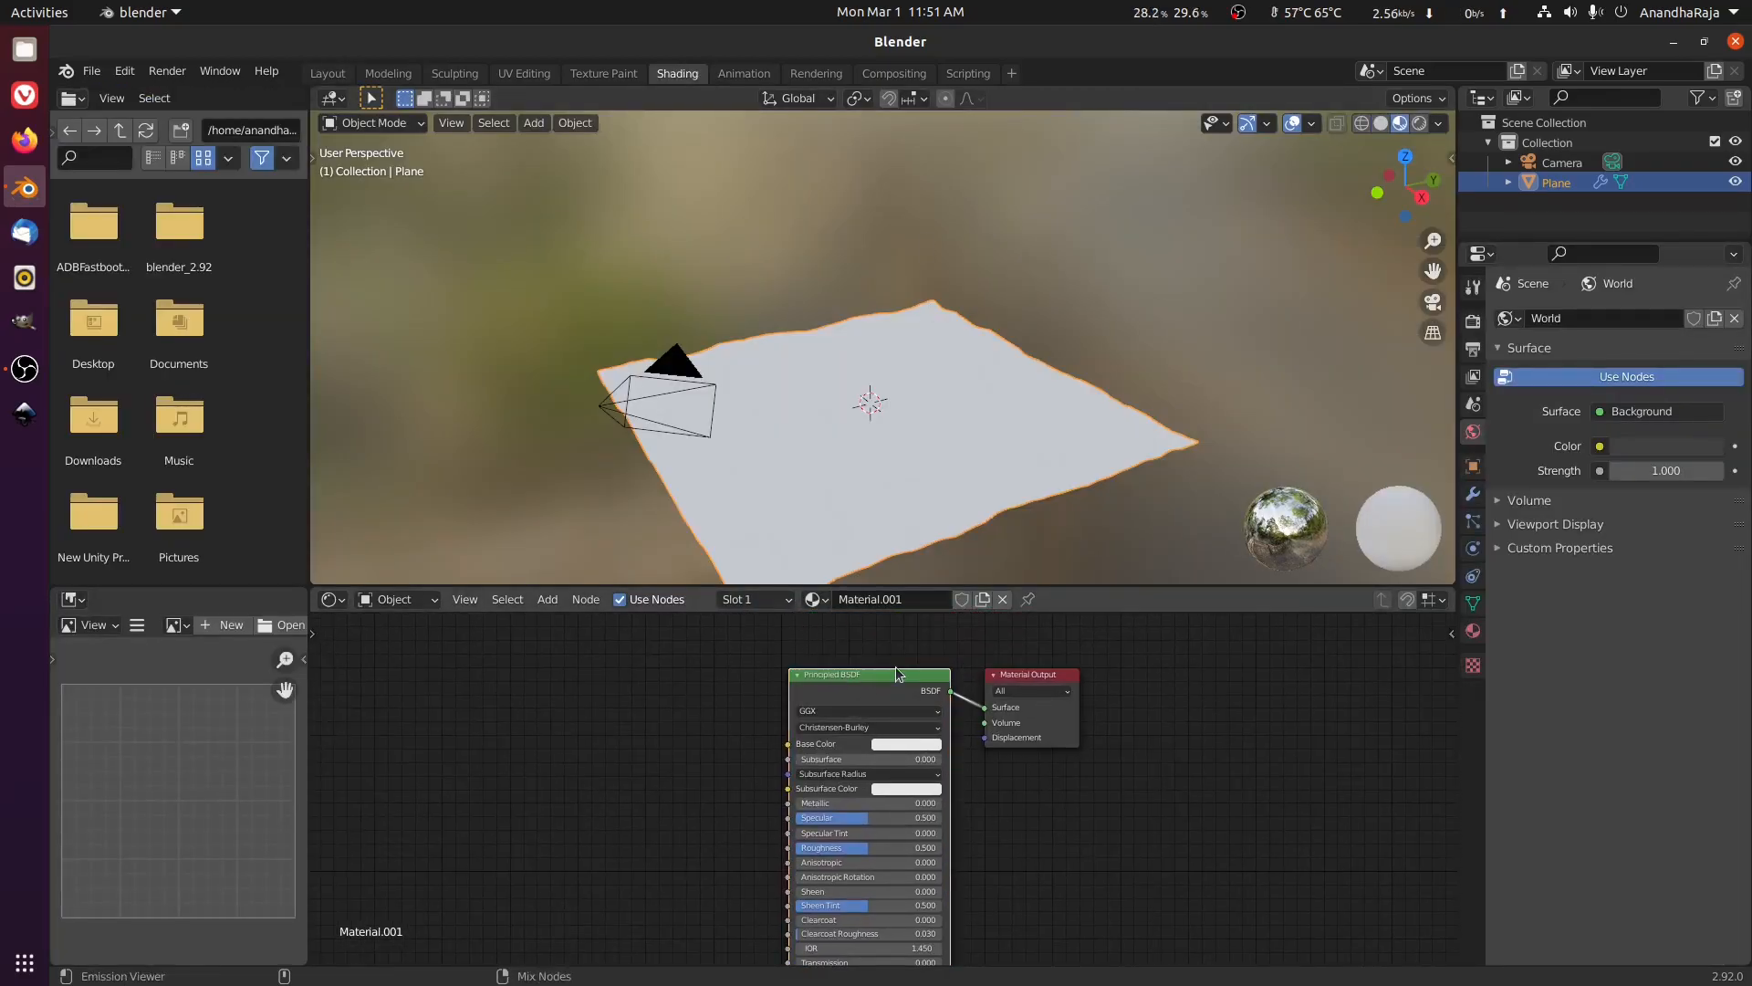
key(ctrl+shift+t)
click(763, 420)
ctrl+click(751, 400)
ctrl+click(746, 381)
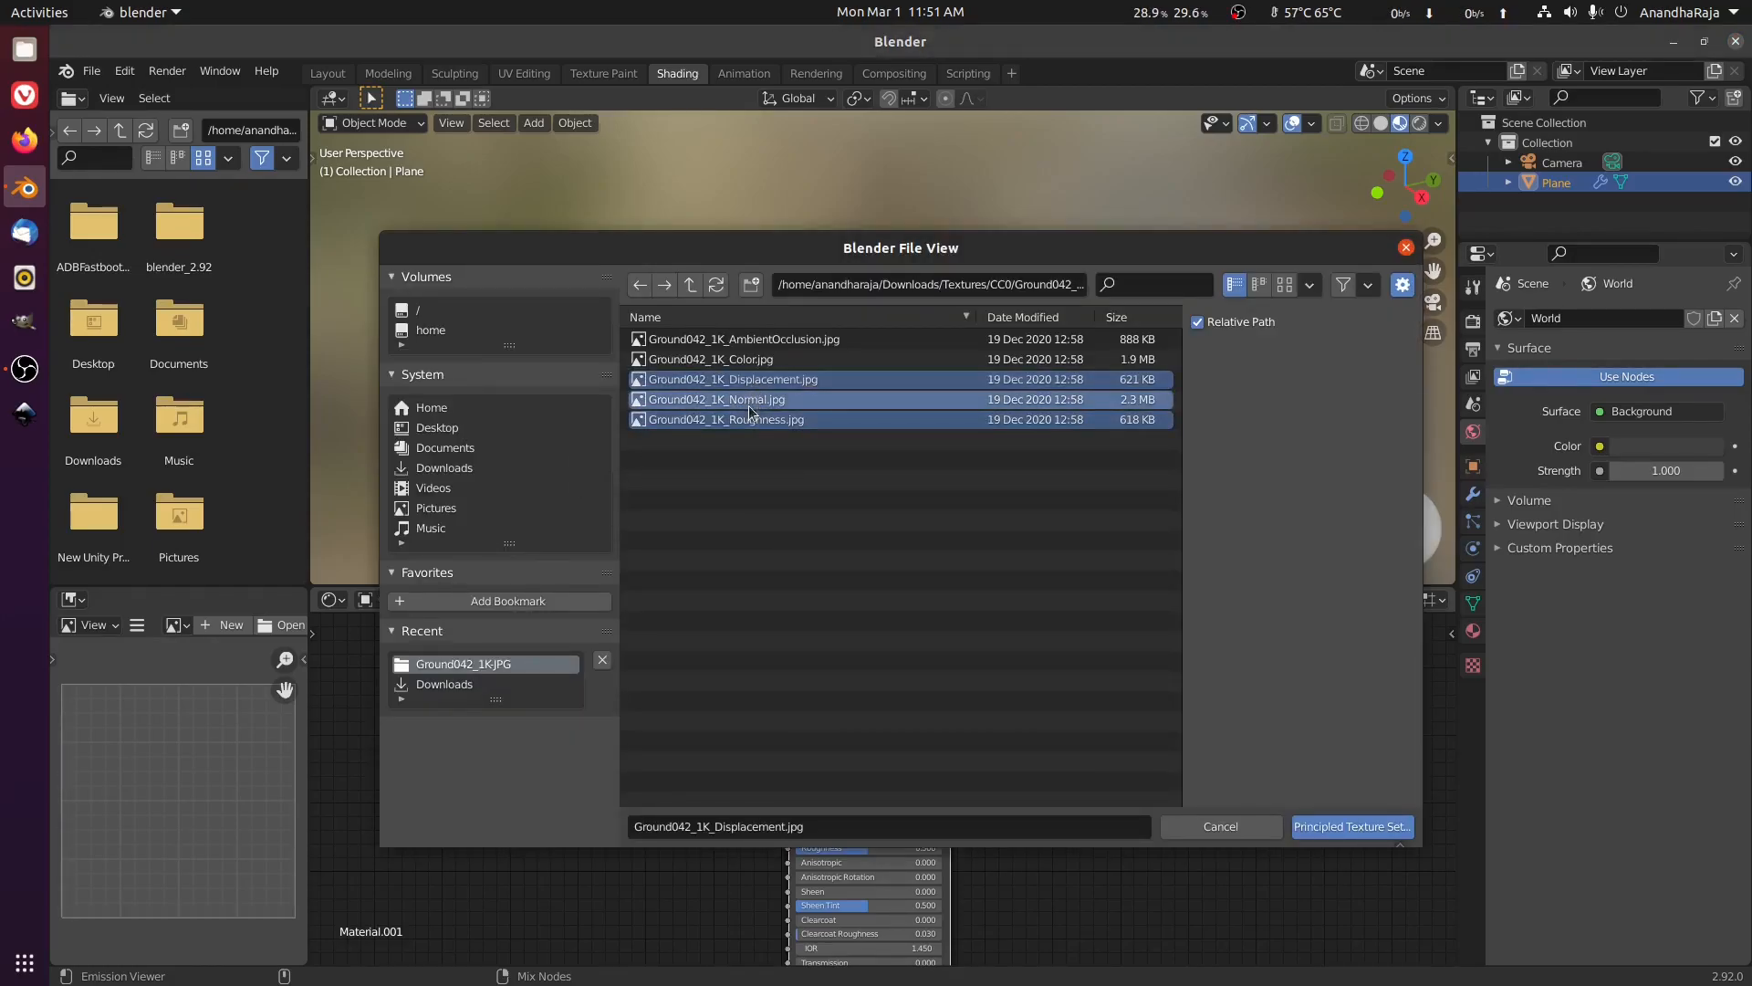
ctrl+click(747, 360)
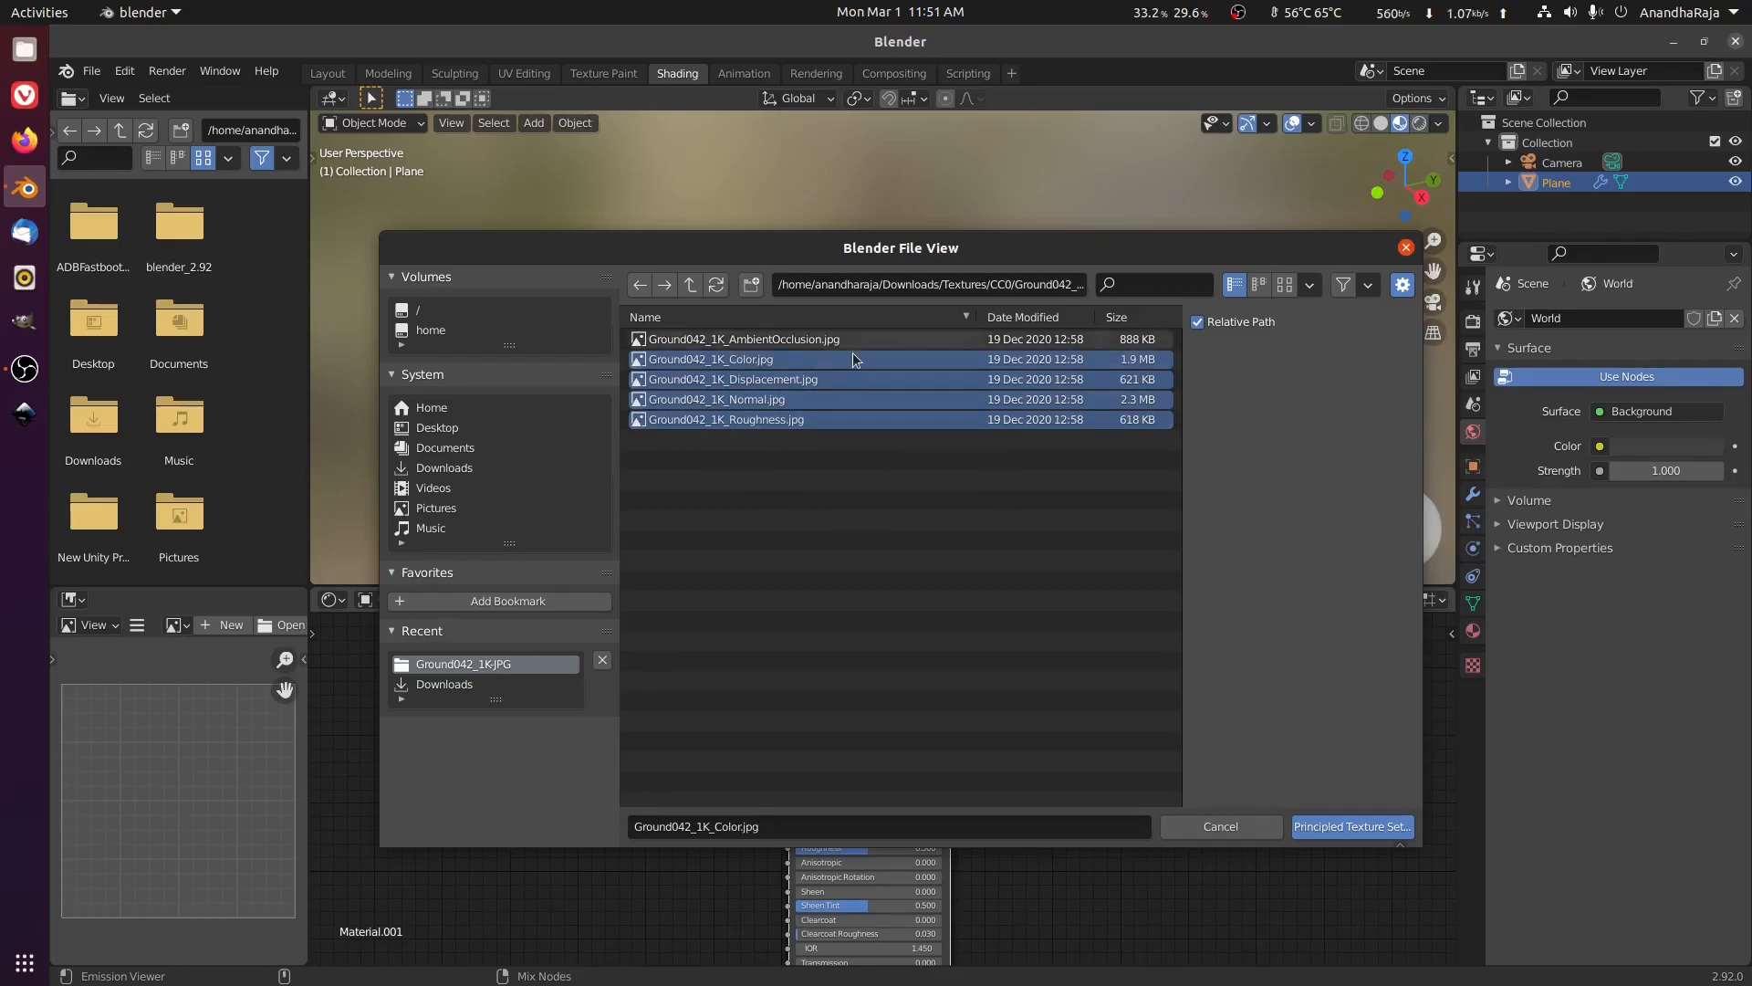
click(1349, 826)
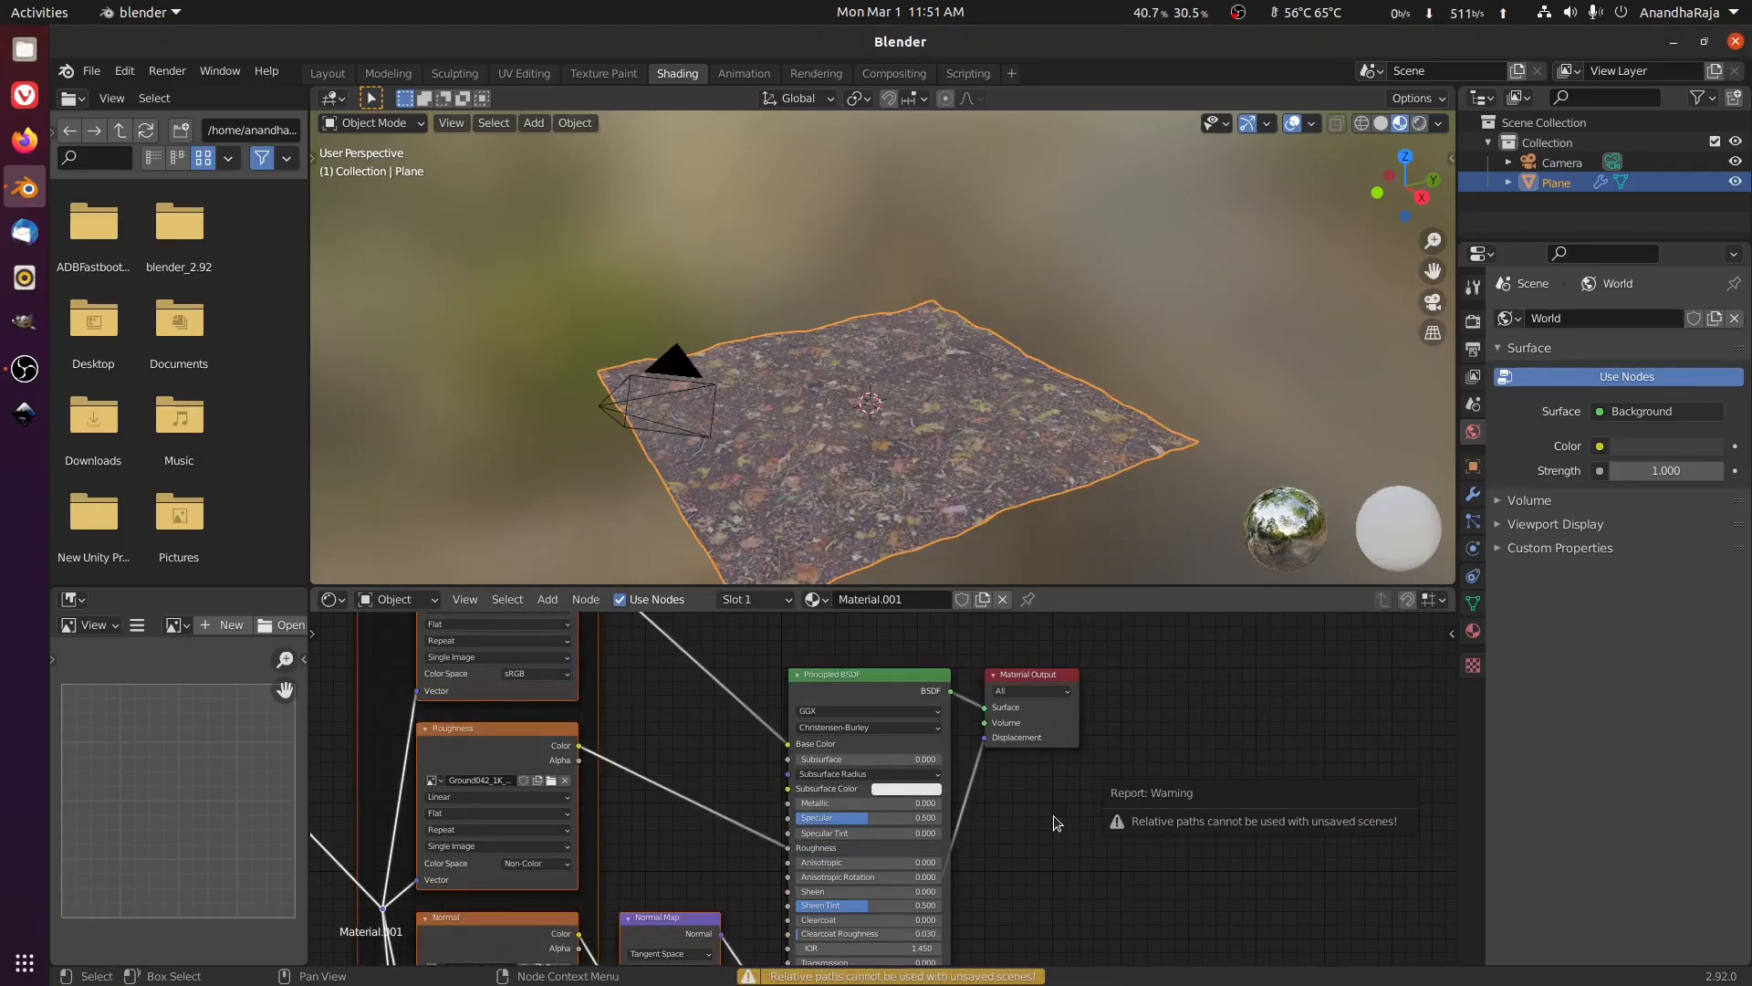
scroll(1109, 754, down, 1)
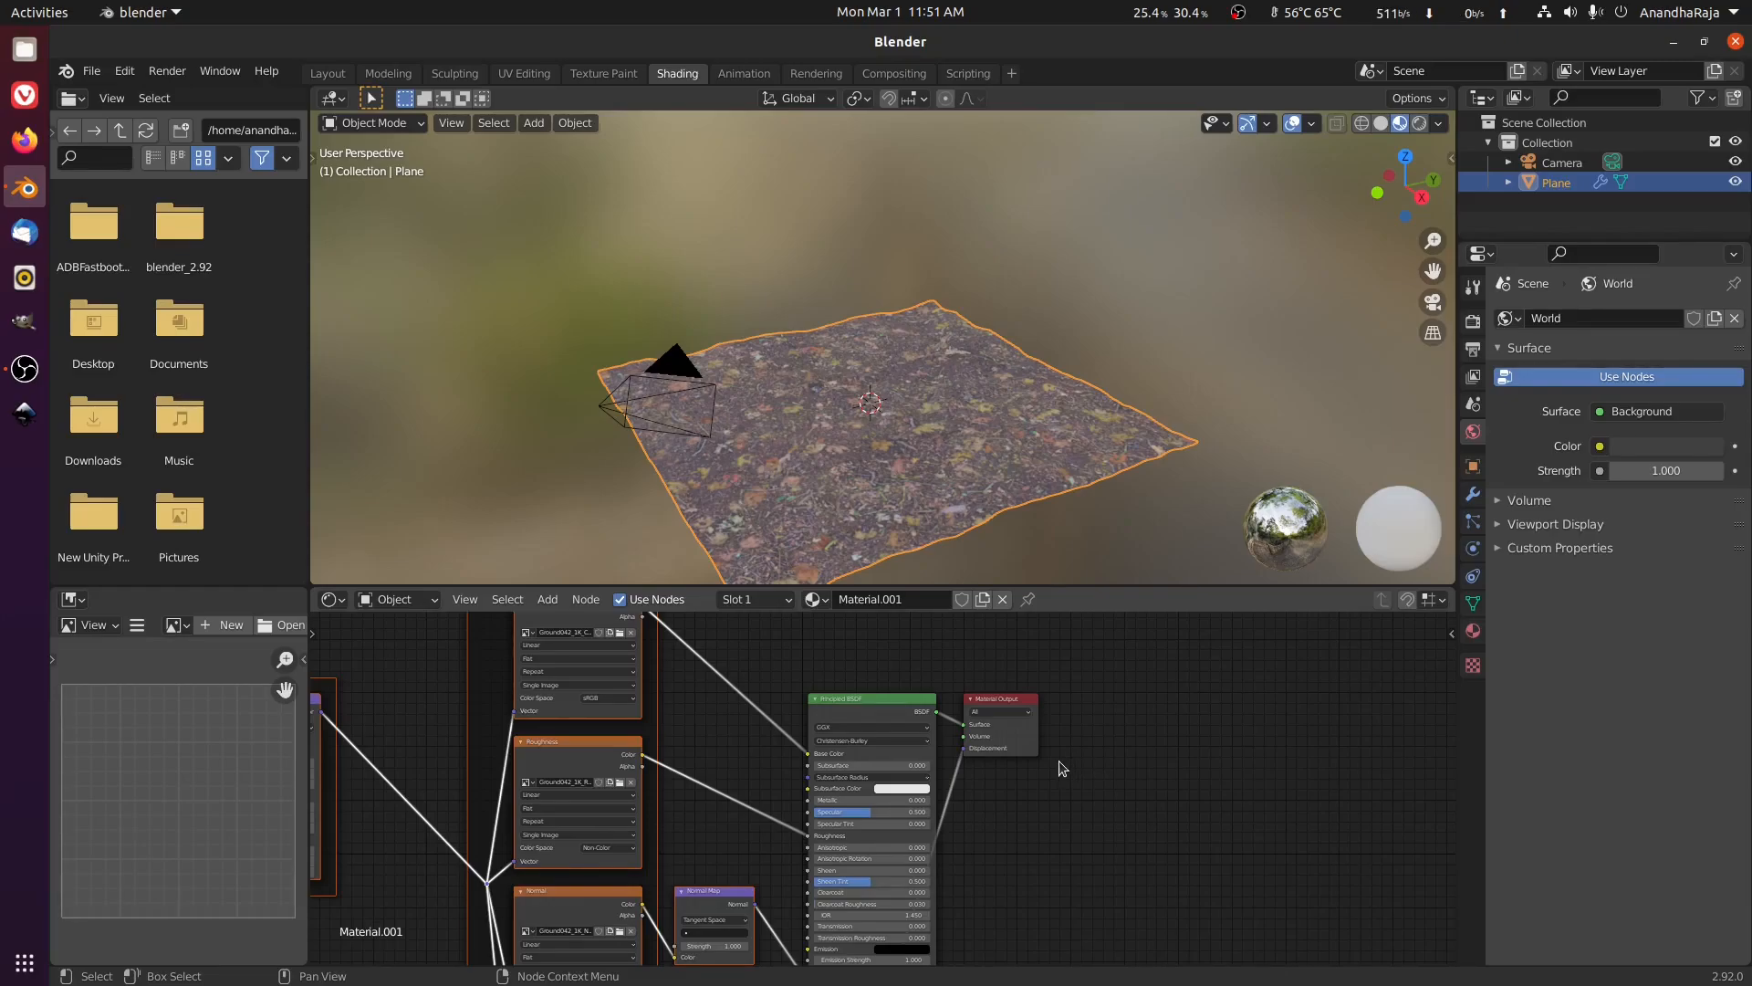
middle_drag(1021, 792, 1232, 692)
scroll(1108, 728, up, 1)
scroll(1107, 729, up, 2)
middle_drag(941, 420, 1016, 222)
scroll(932, 398, up, 5)
scroll(1008, 844, down, 1)
scroll(995, 839, up, 4)
double_click(985, 940)
key(Return)
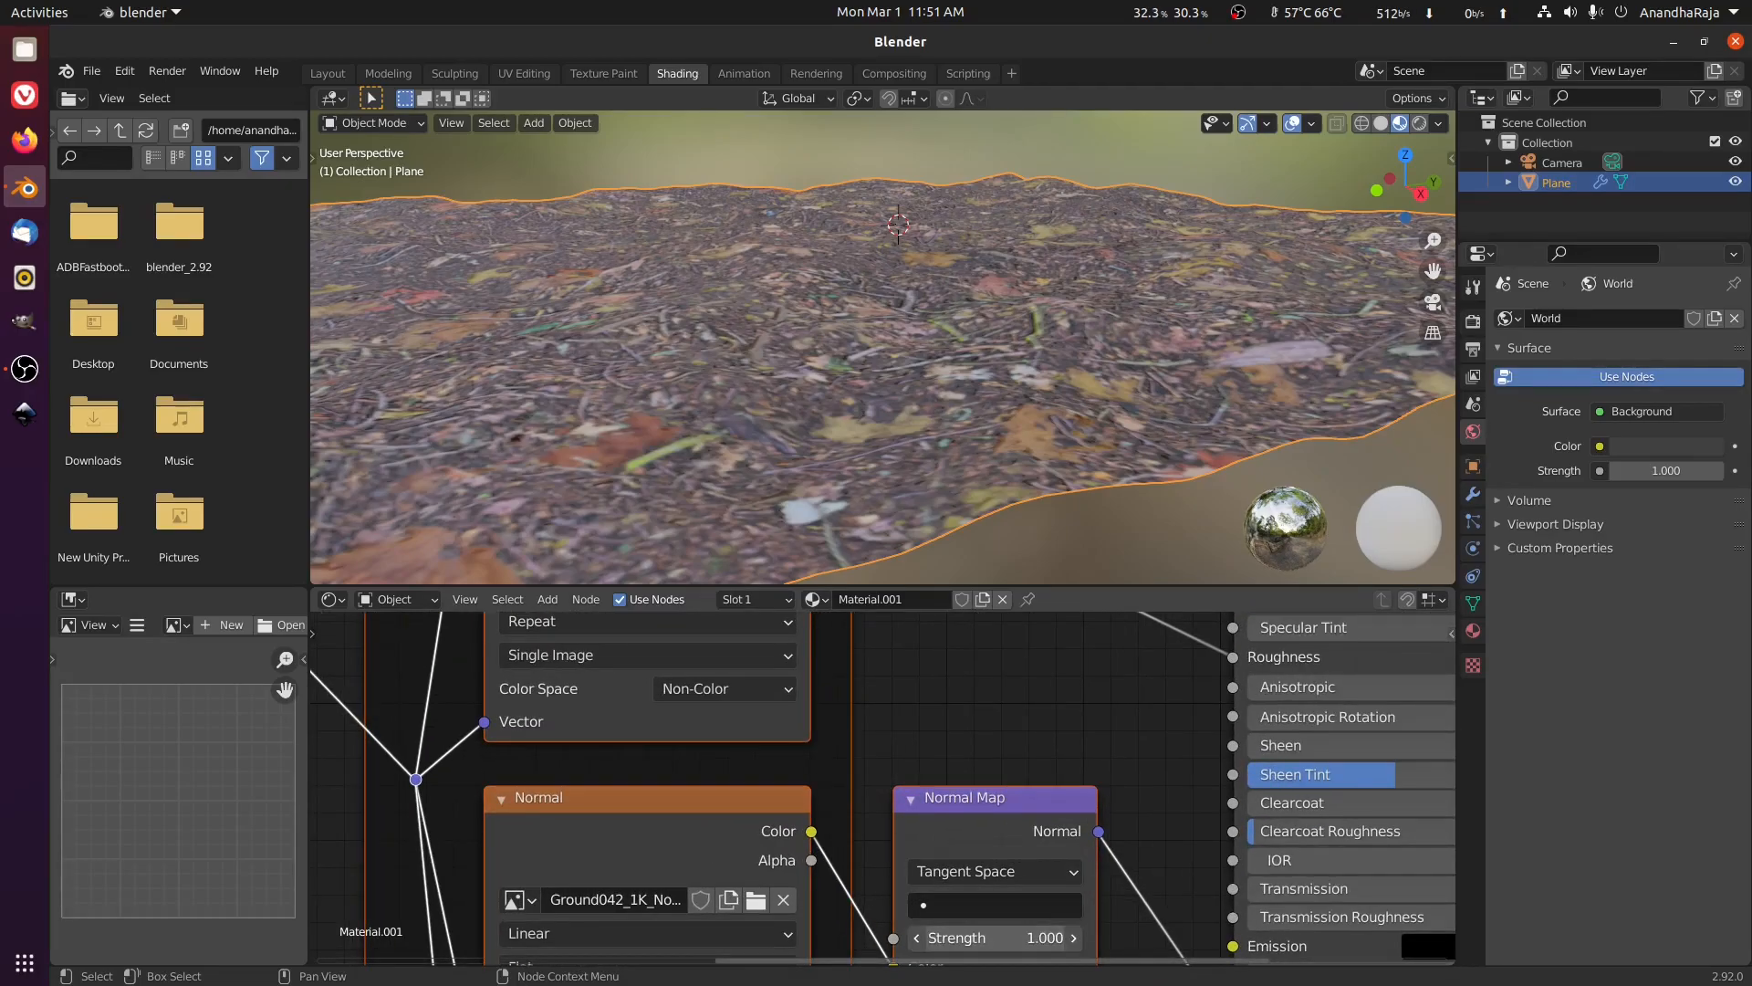
double_click(1000, 933)
text(0.6)
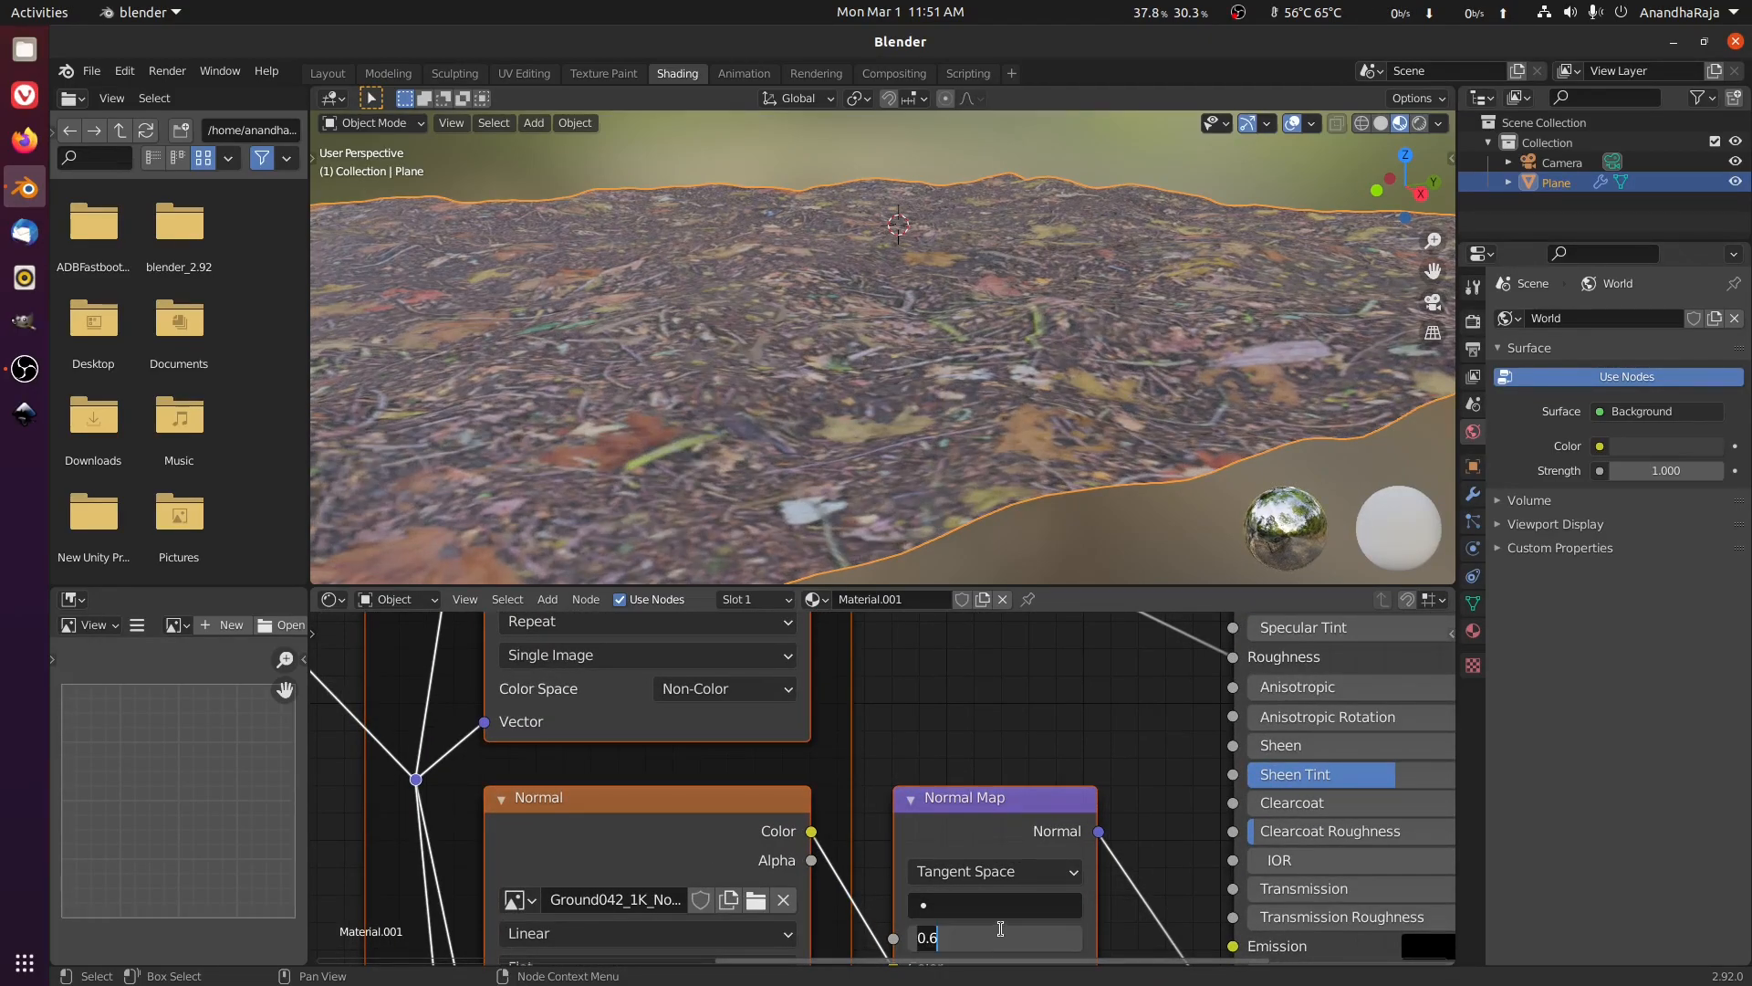
key(Escape)
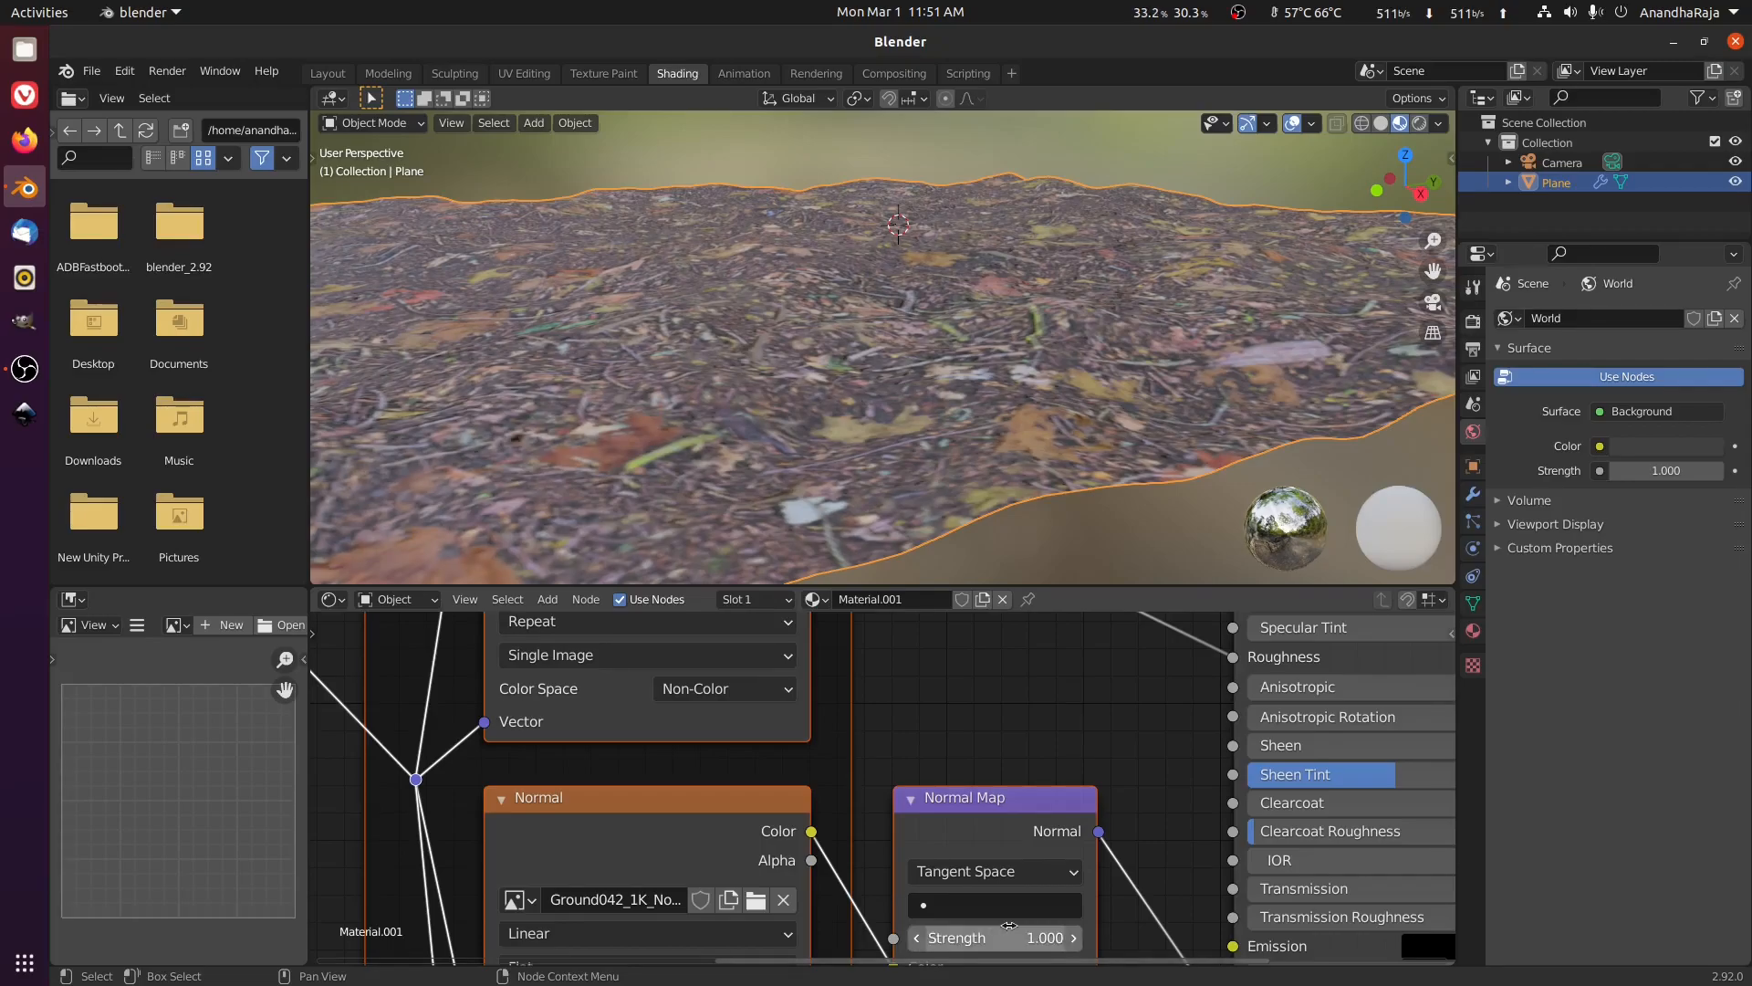
Set the ground texture's Mapping node scale to 6 in both X and Y.
scroll(895, 792, down, 7)
middle_drag(765, 802, 1086, 796)
scroll(1050, 730, up, 2)
shift+middle_drag(721, 555, 829, 466)
scroll(885, 787, up, 2)
double_click(541, 741)
text(5)
key(Return)
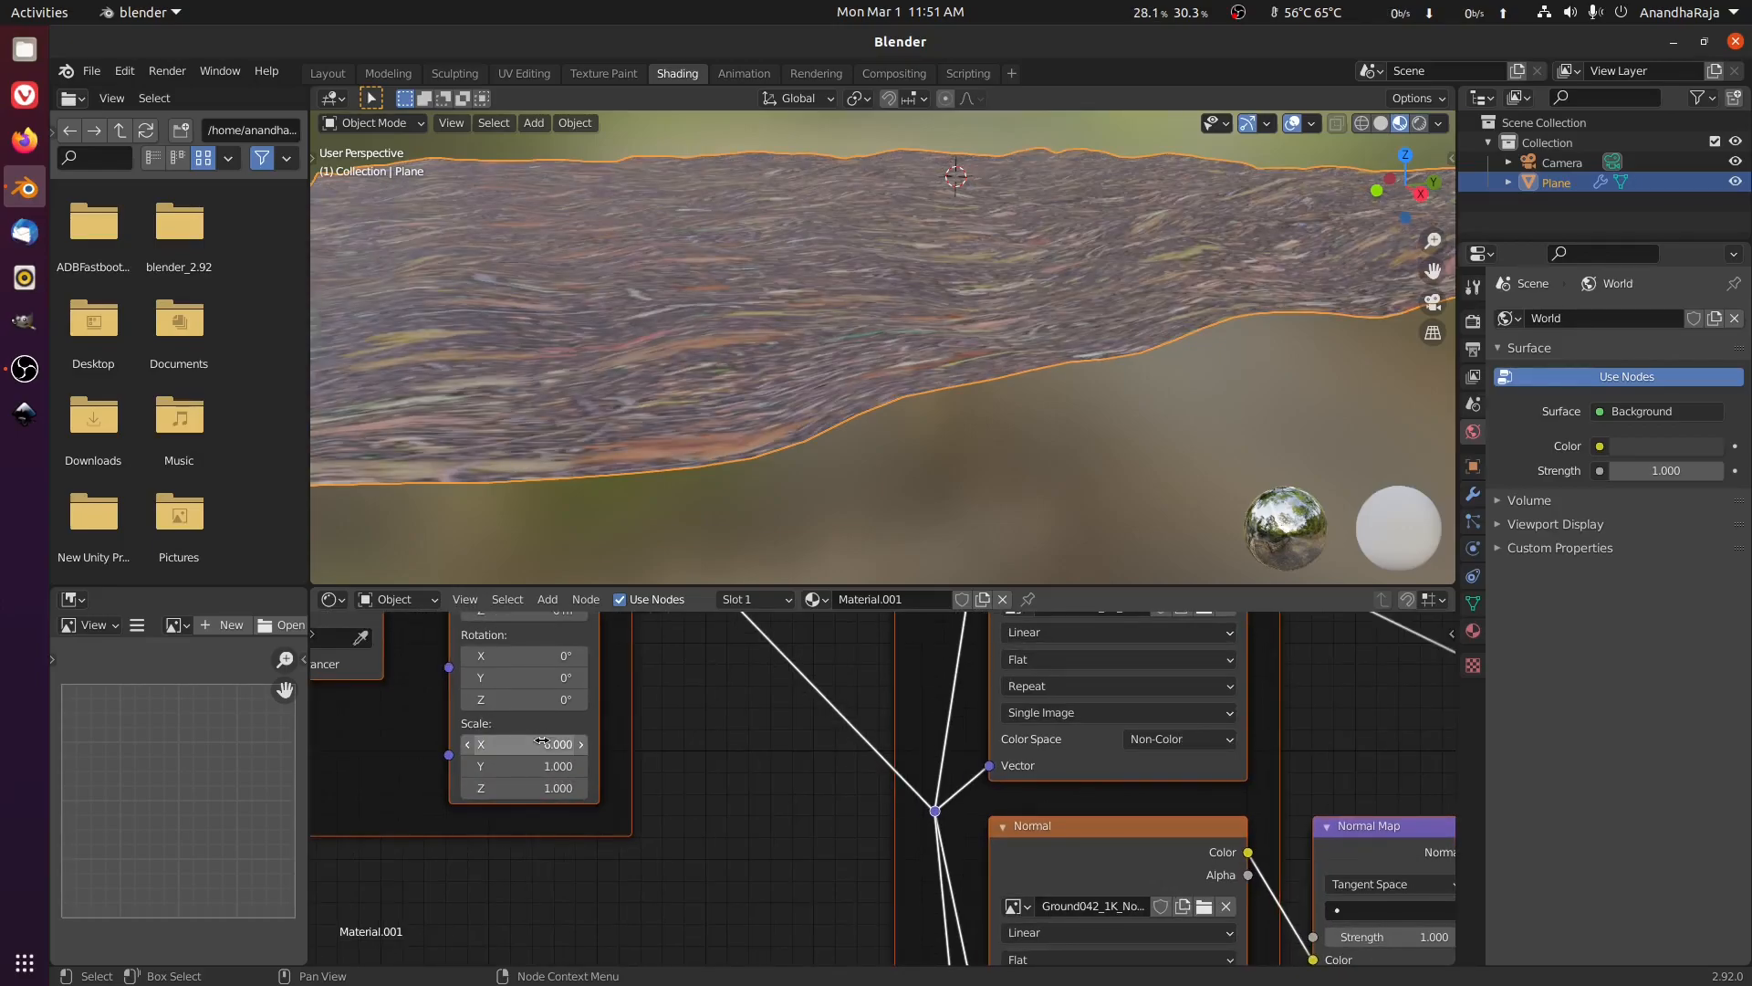
double_click(550, 765)
text(6)
key(Return)
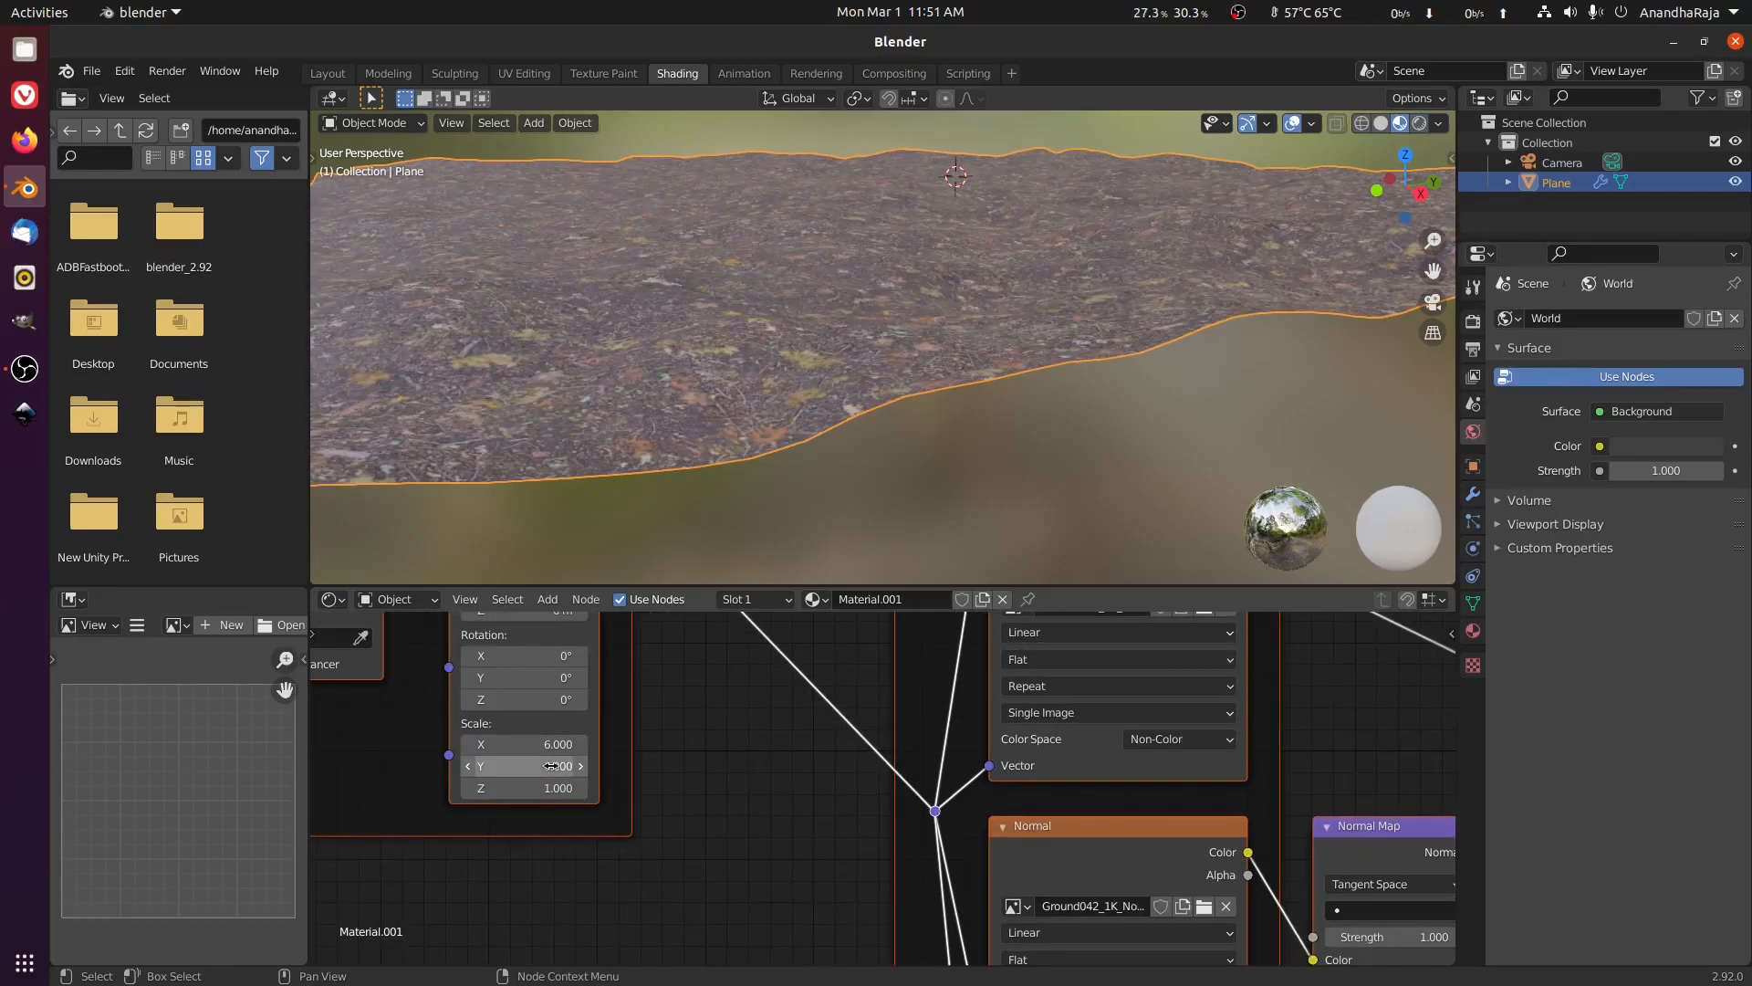
Return to the Layout workspace and enlarge the timeline area beneath the 3D viewport.
scroll(834, 349, down, 2)
middle_drag(834, 348, 876, 301)
scroll(850, 363, up, 4)
scroll(940, 365, down, 6)
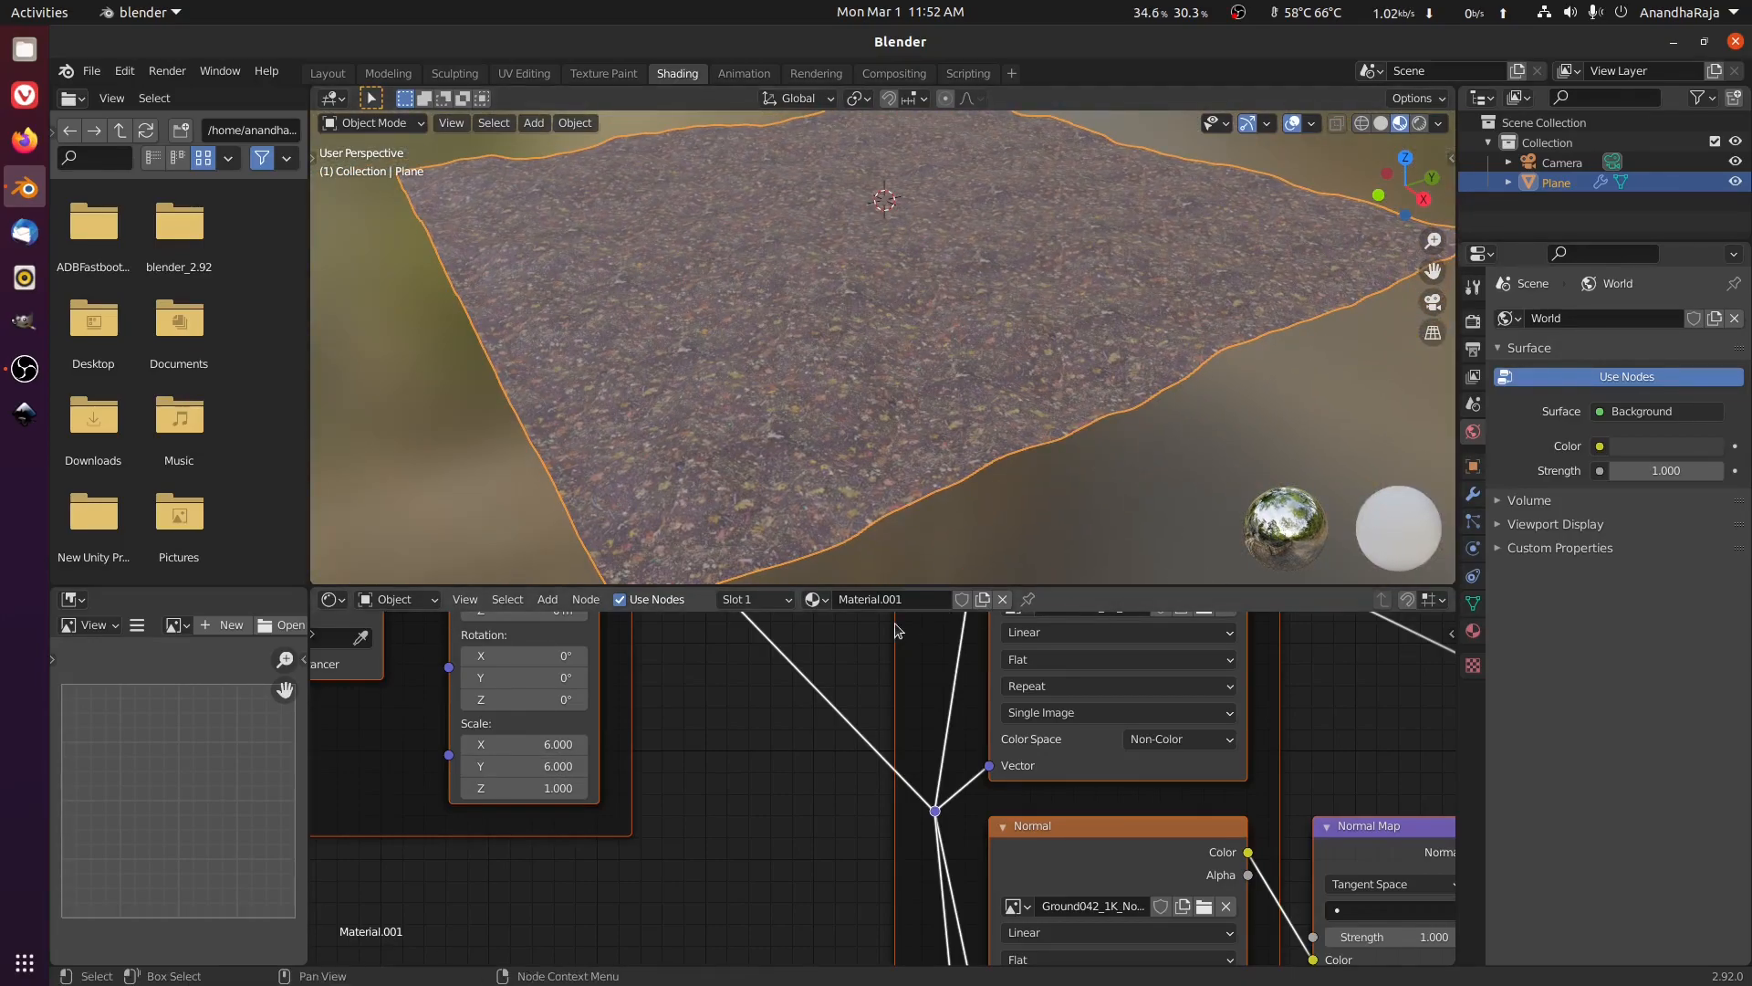
click(328, 73)
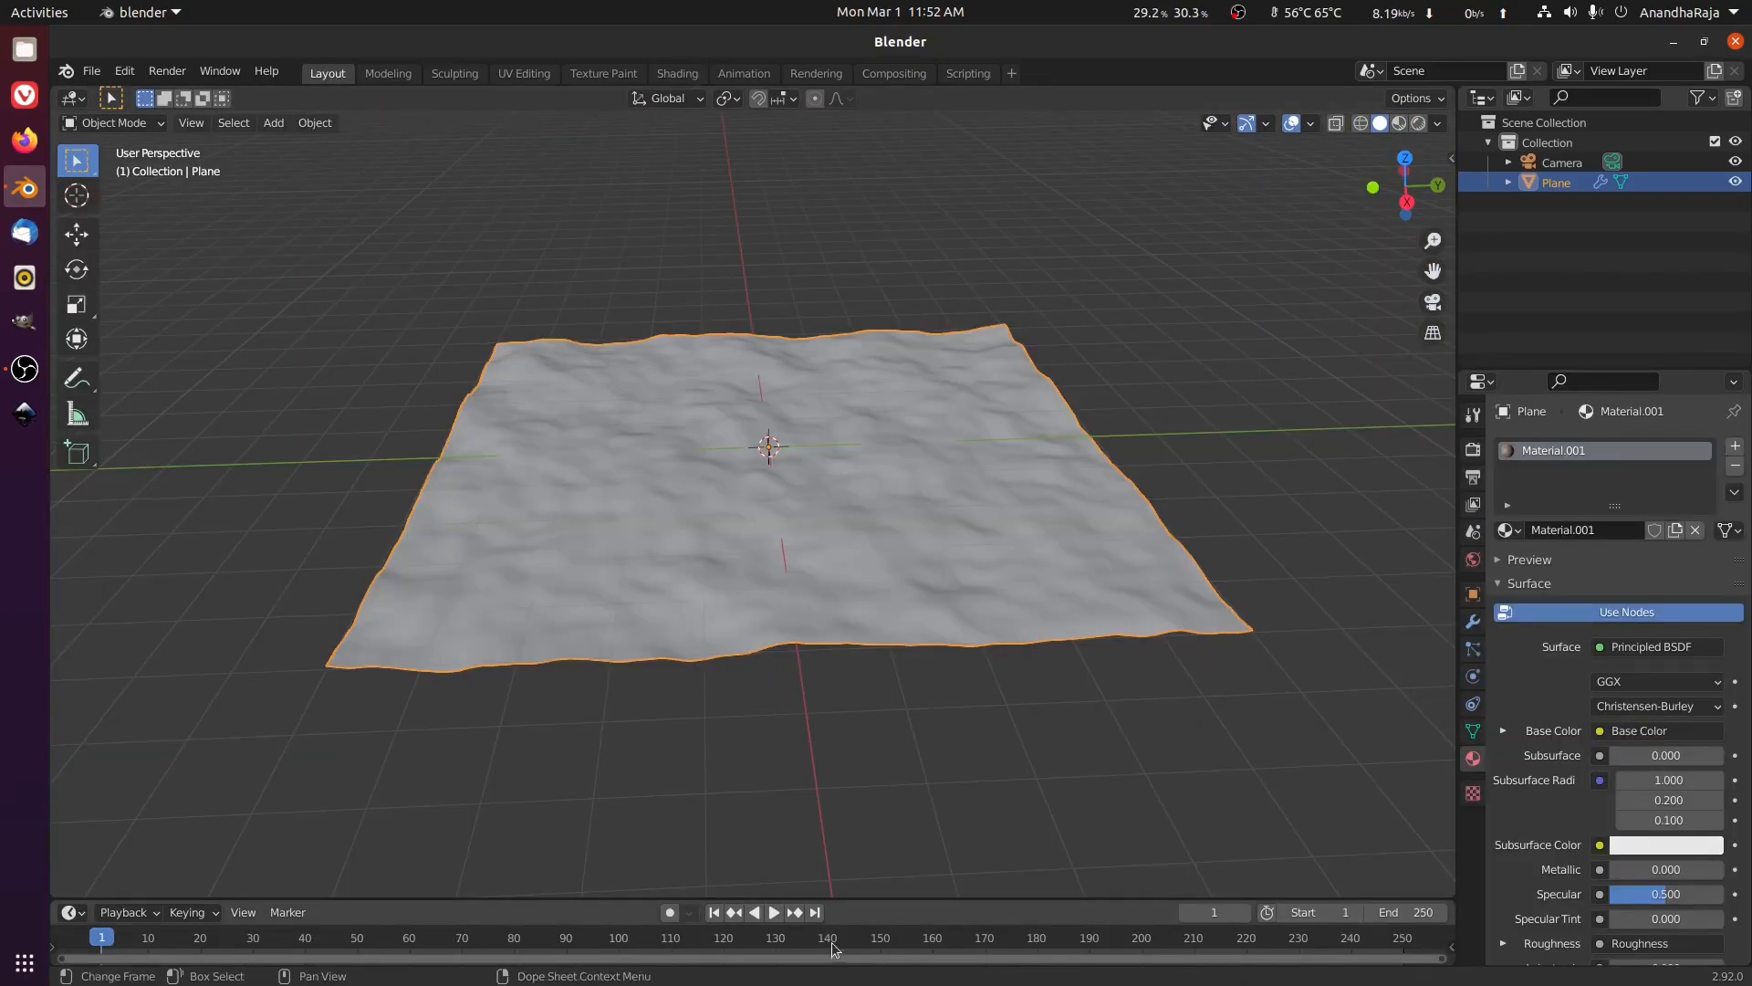
drag(889, 899, 902, 577)
middle_drag(791, 325, 833, 314)
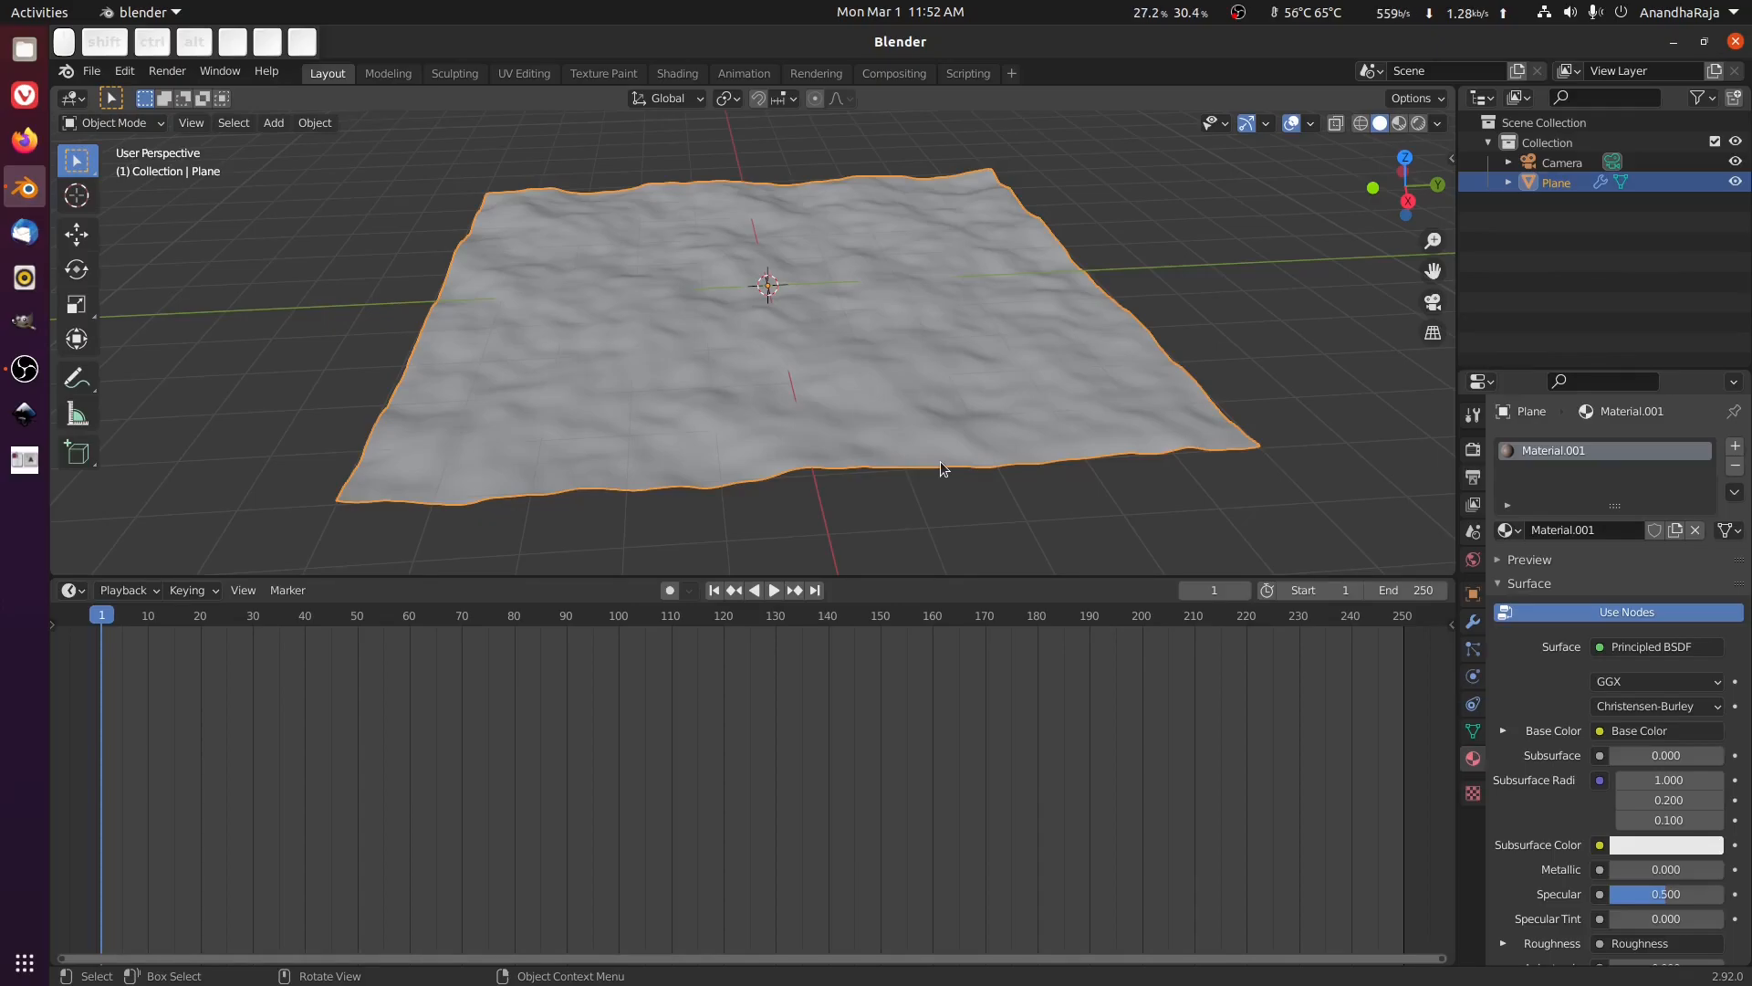
Append the Grass object from Grass.blend into the scene.
click(91, 72)
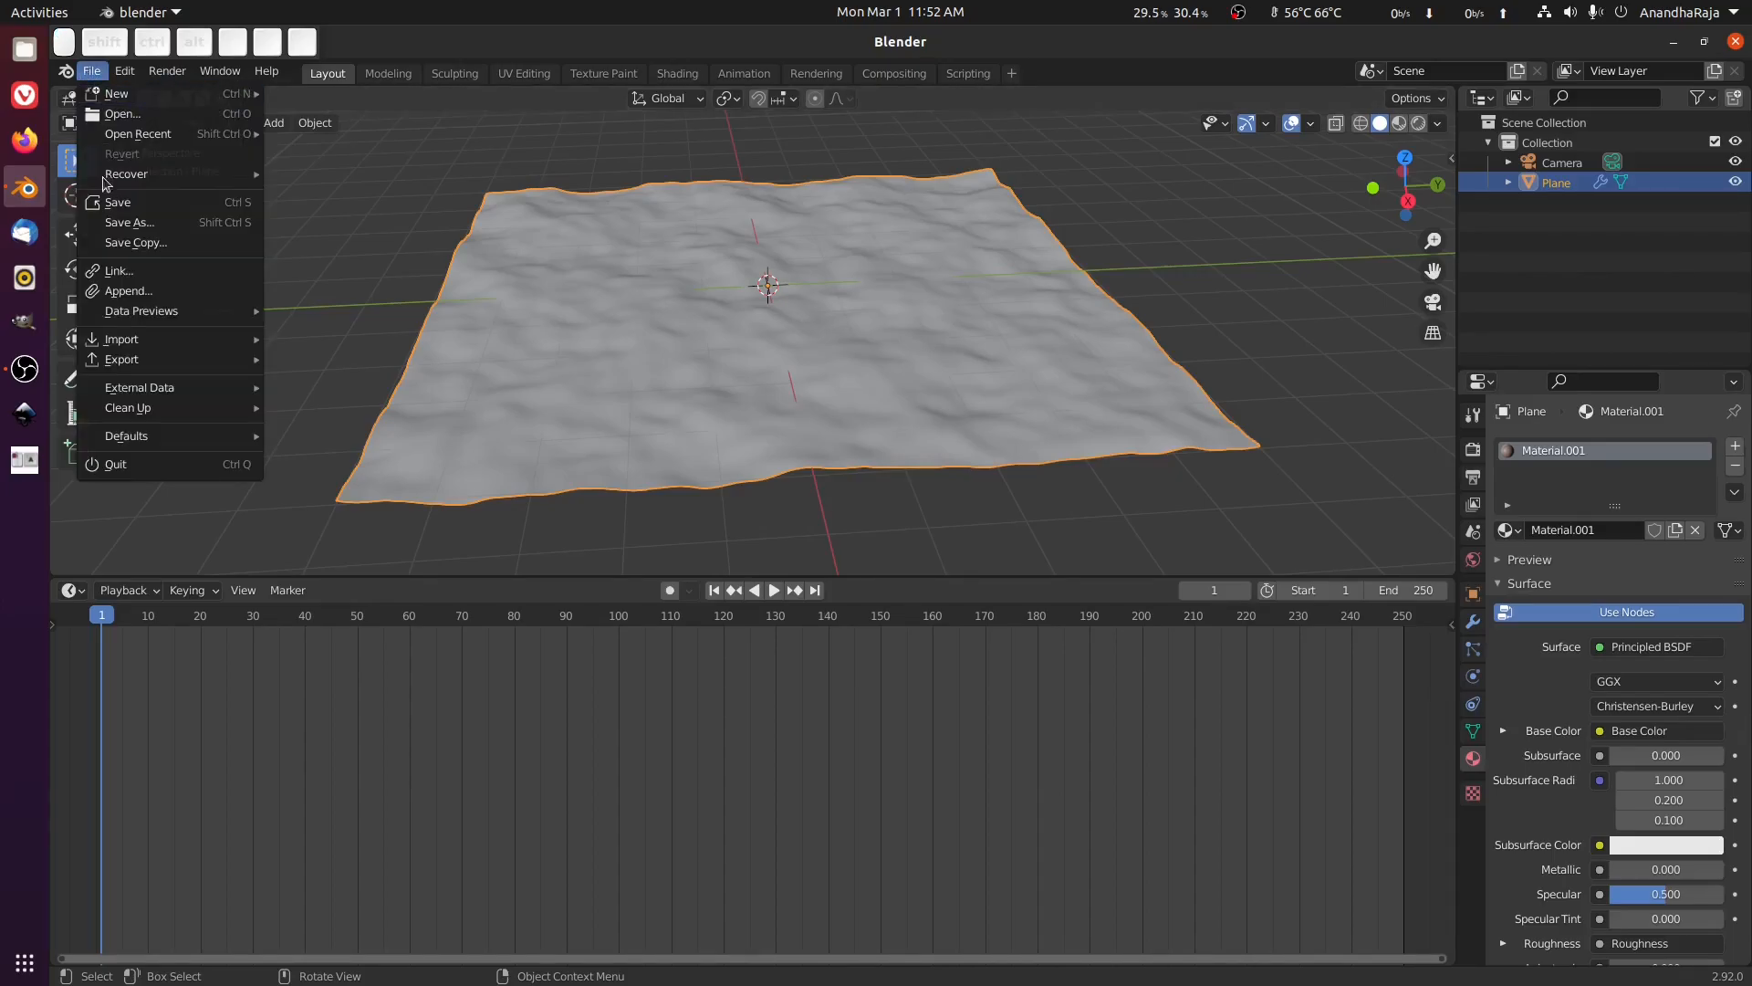
click(150, 293)
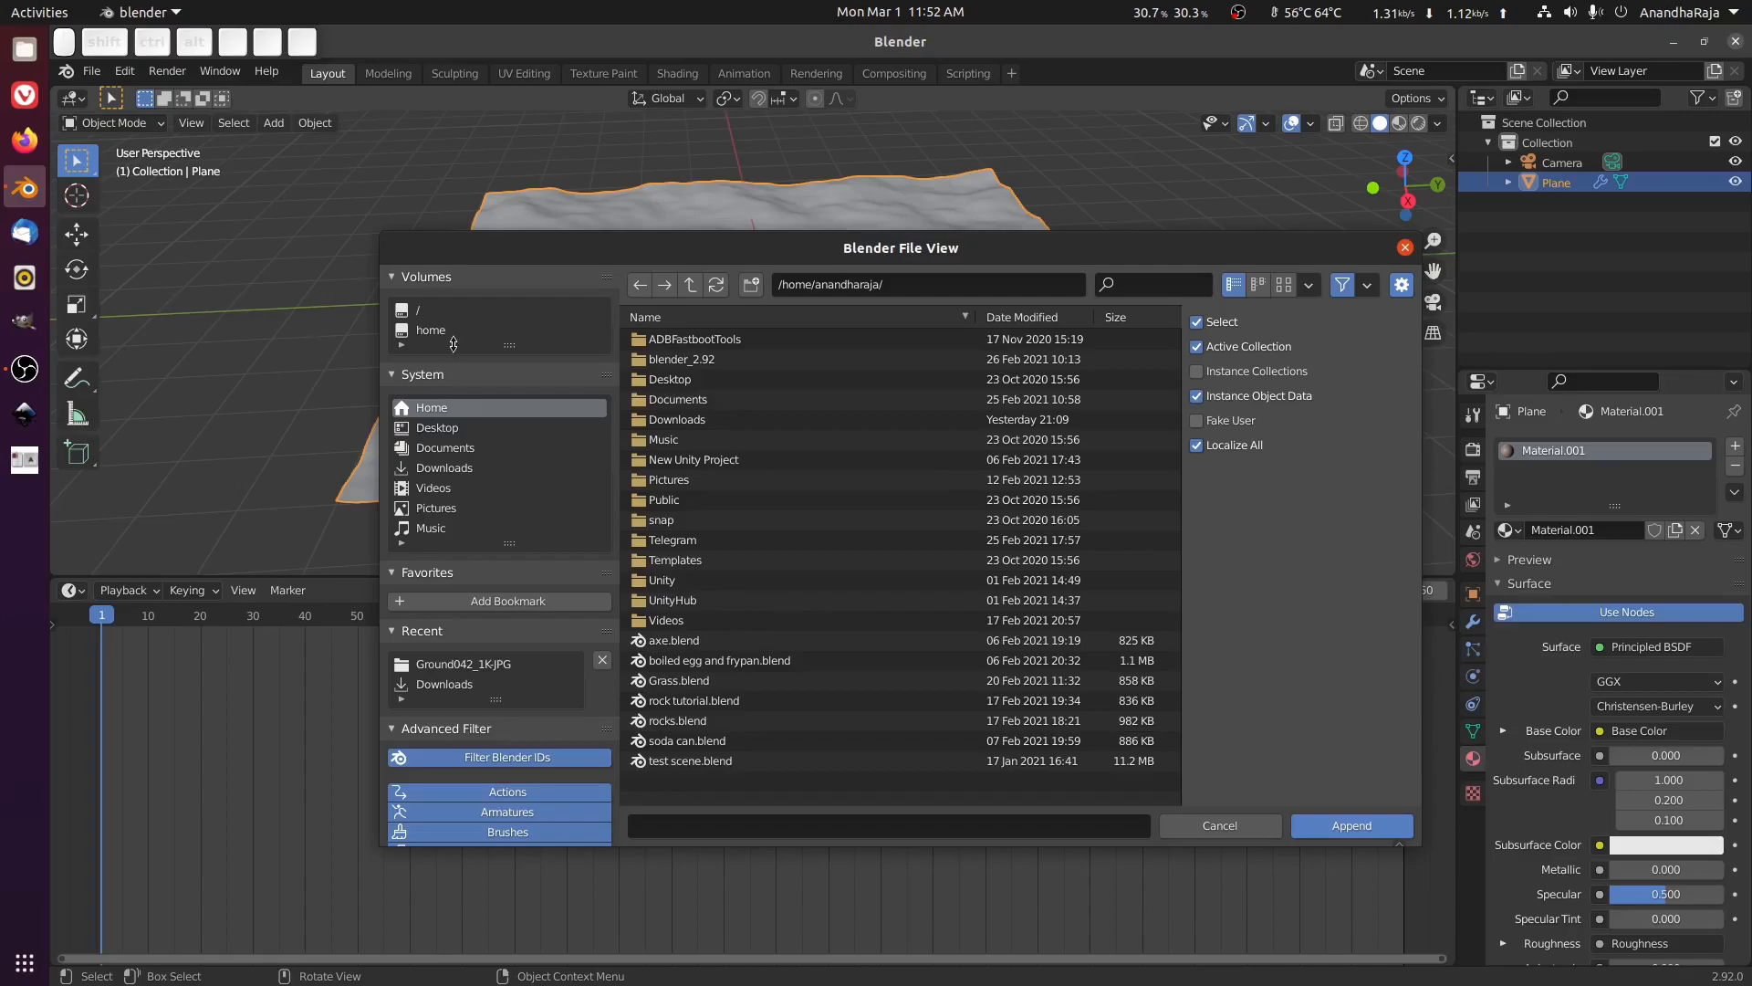
click(655, 683)
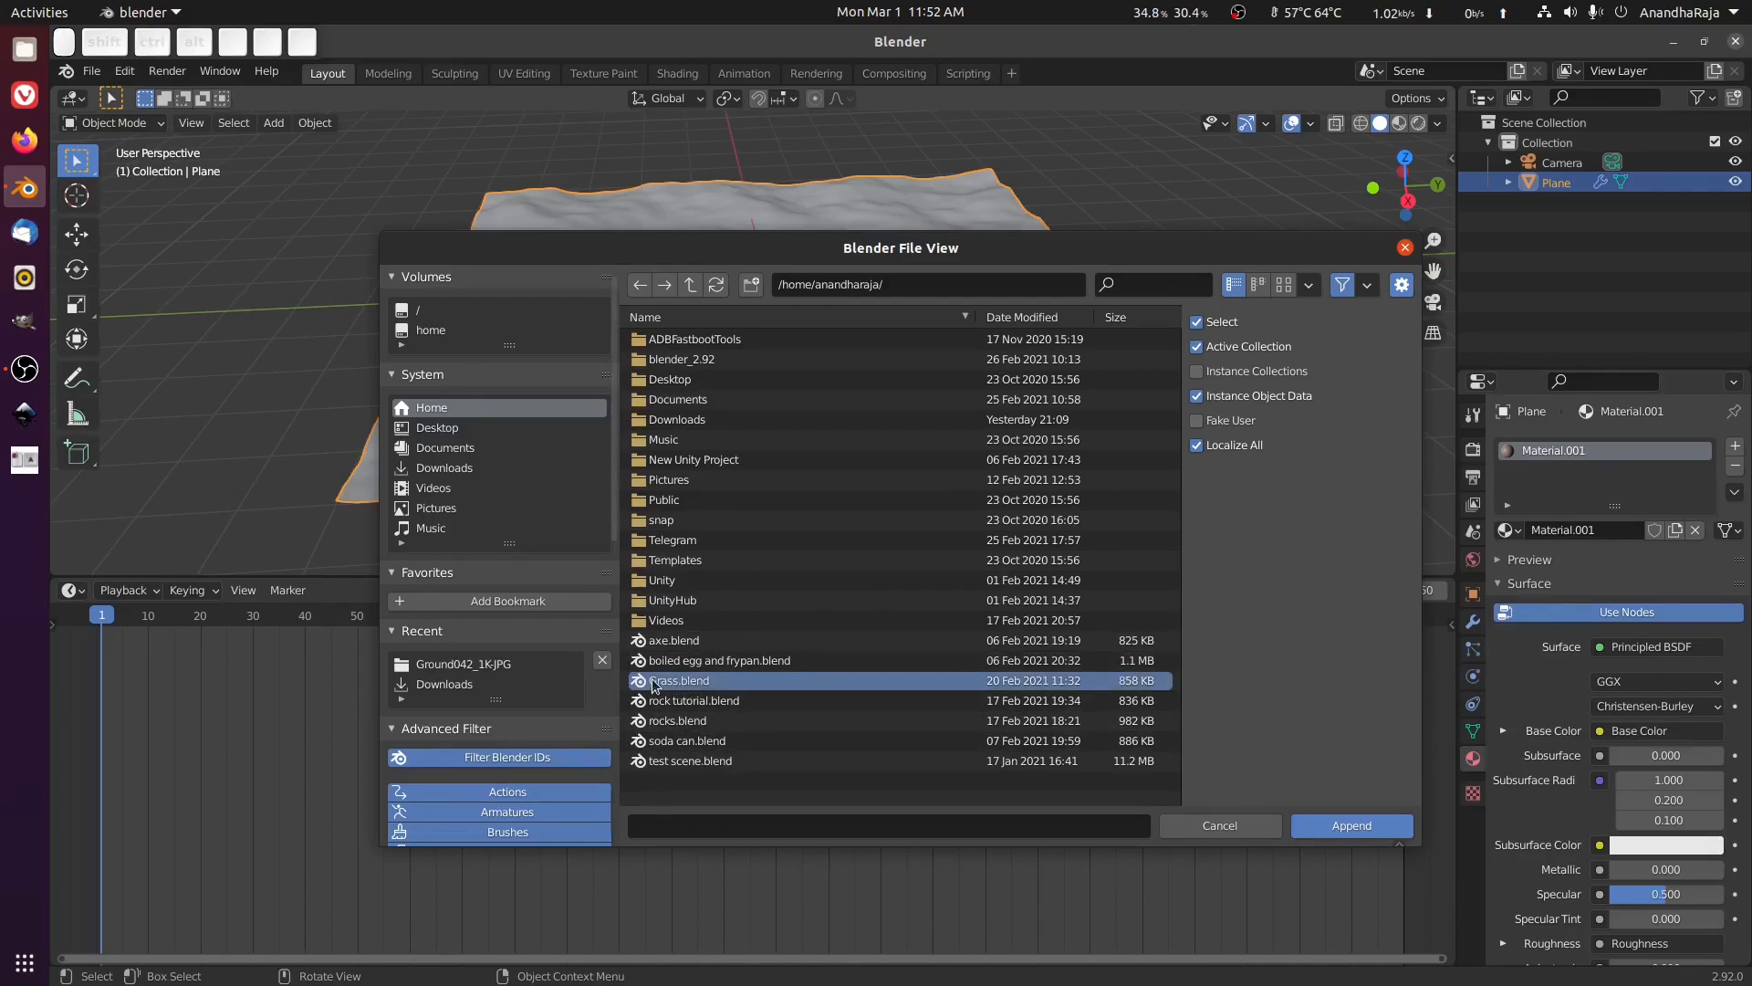
click(1350, 825)
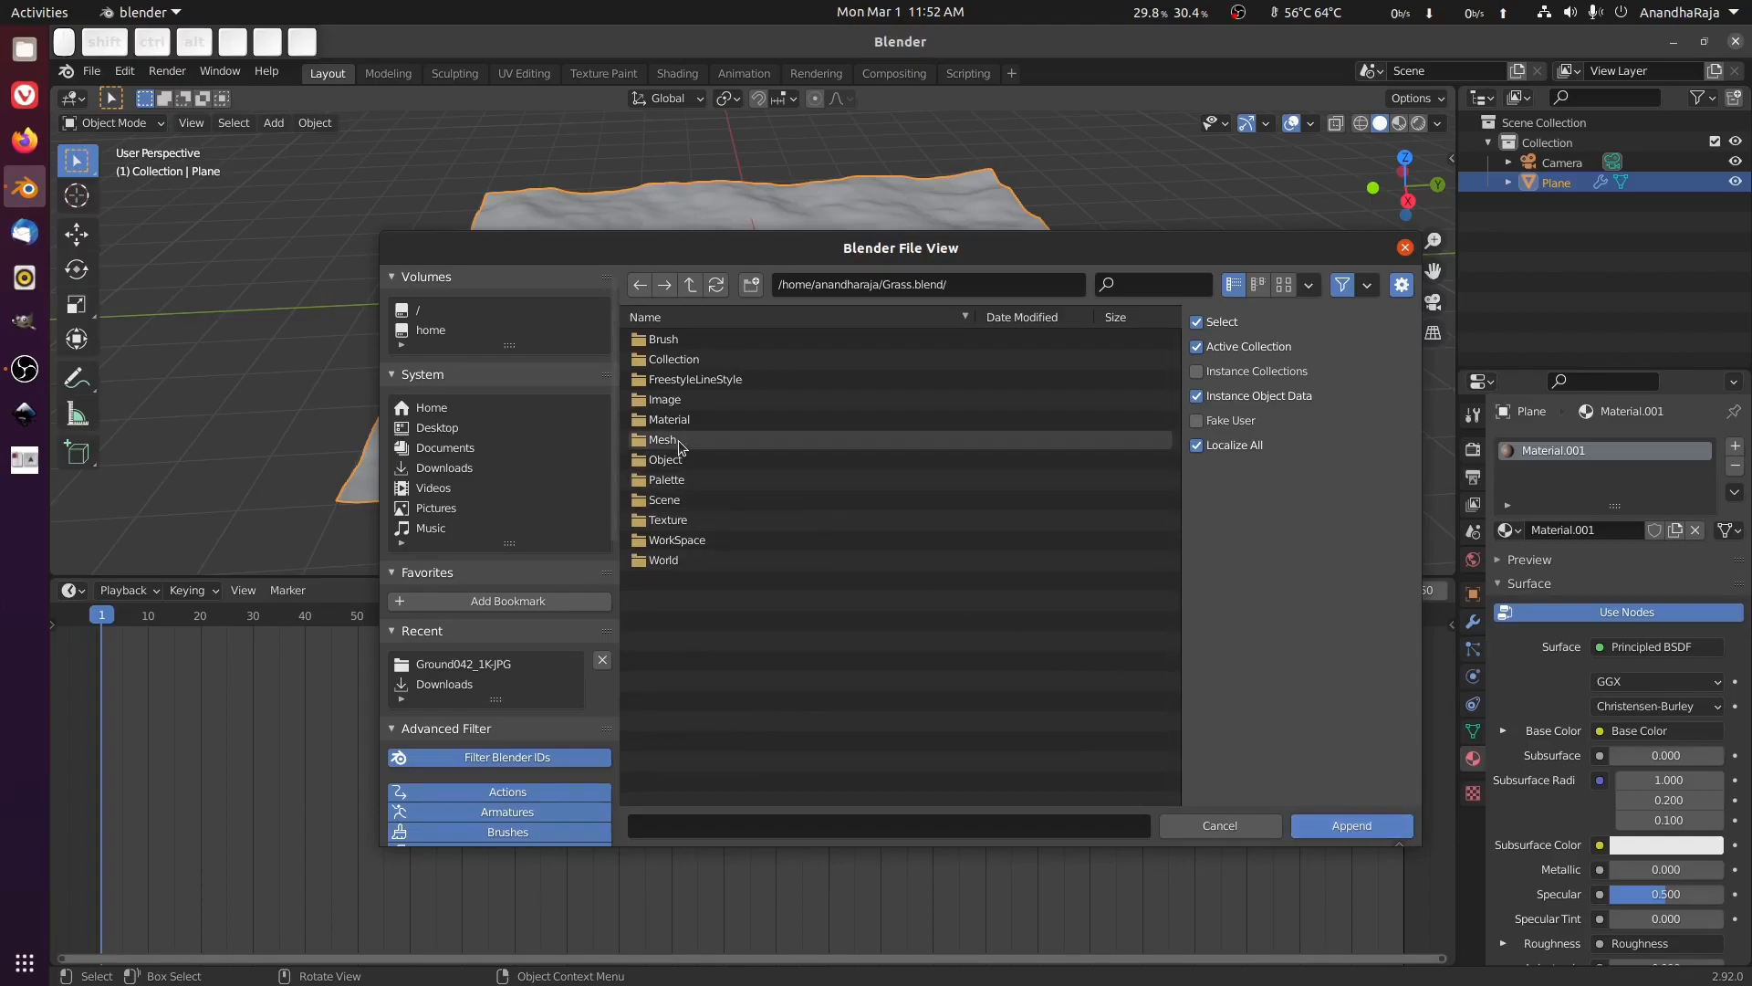
double_click(667, 459)
click(665, 338)
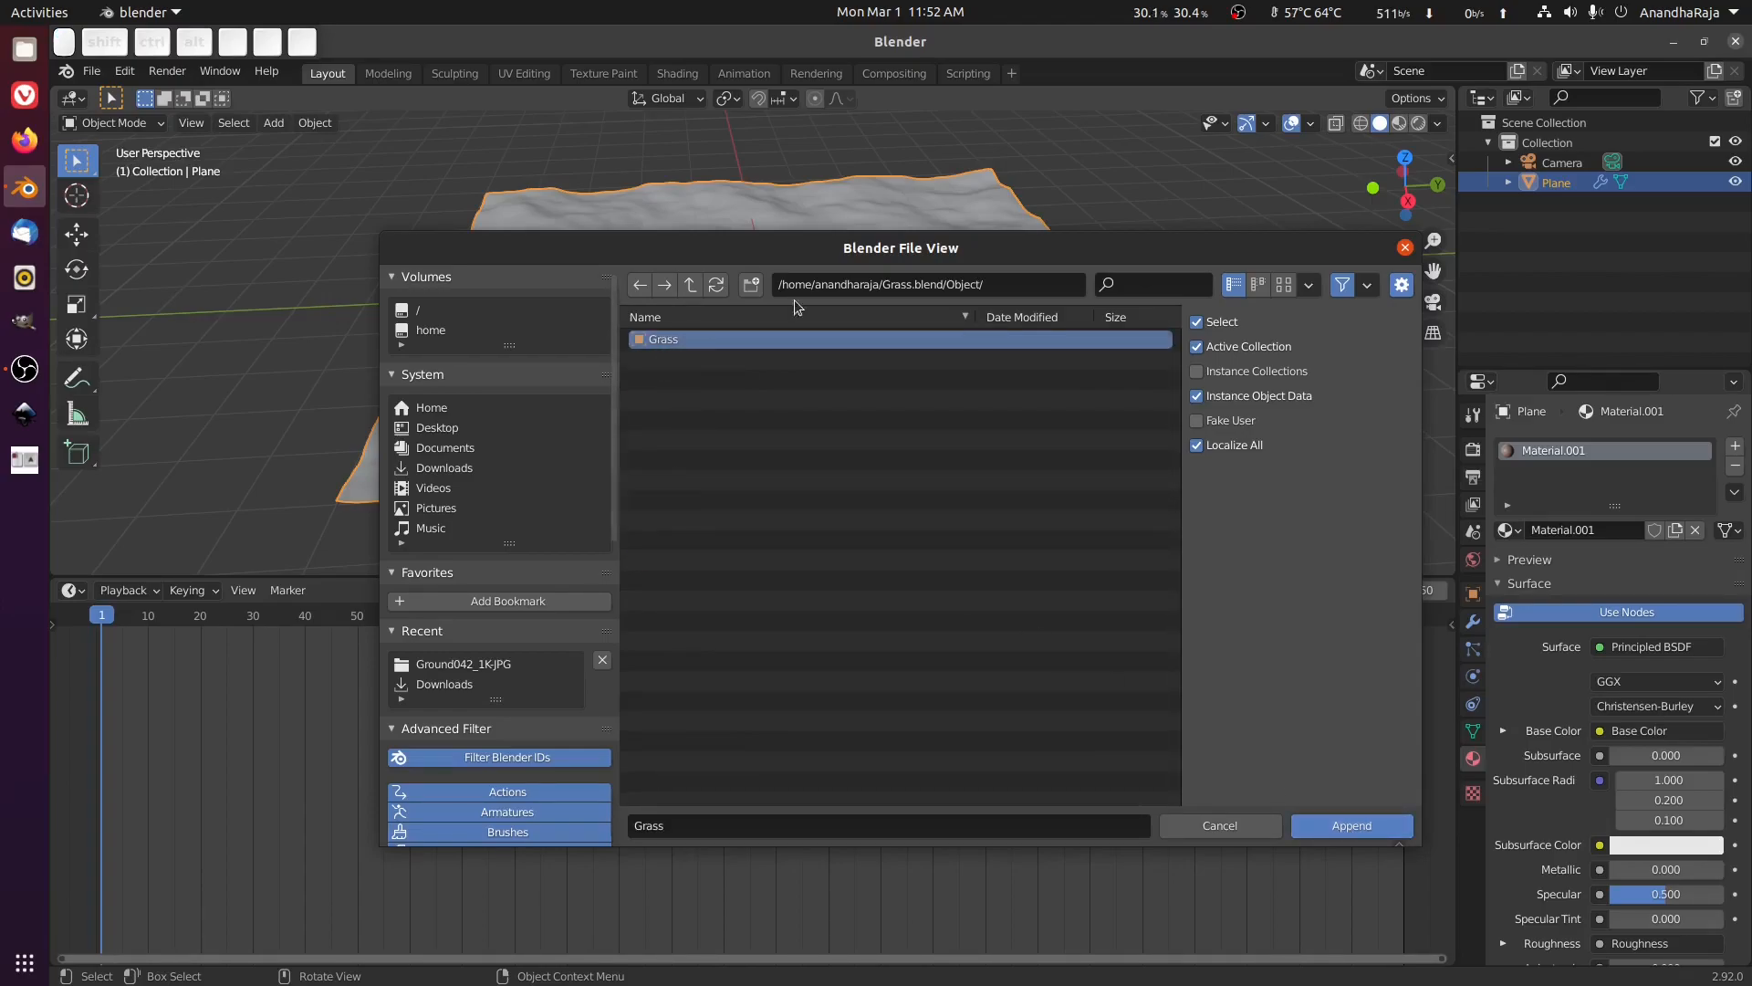
click(1346, 825)
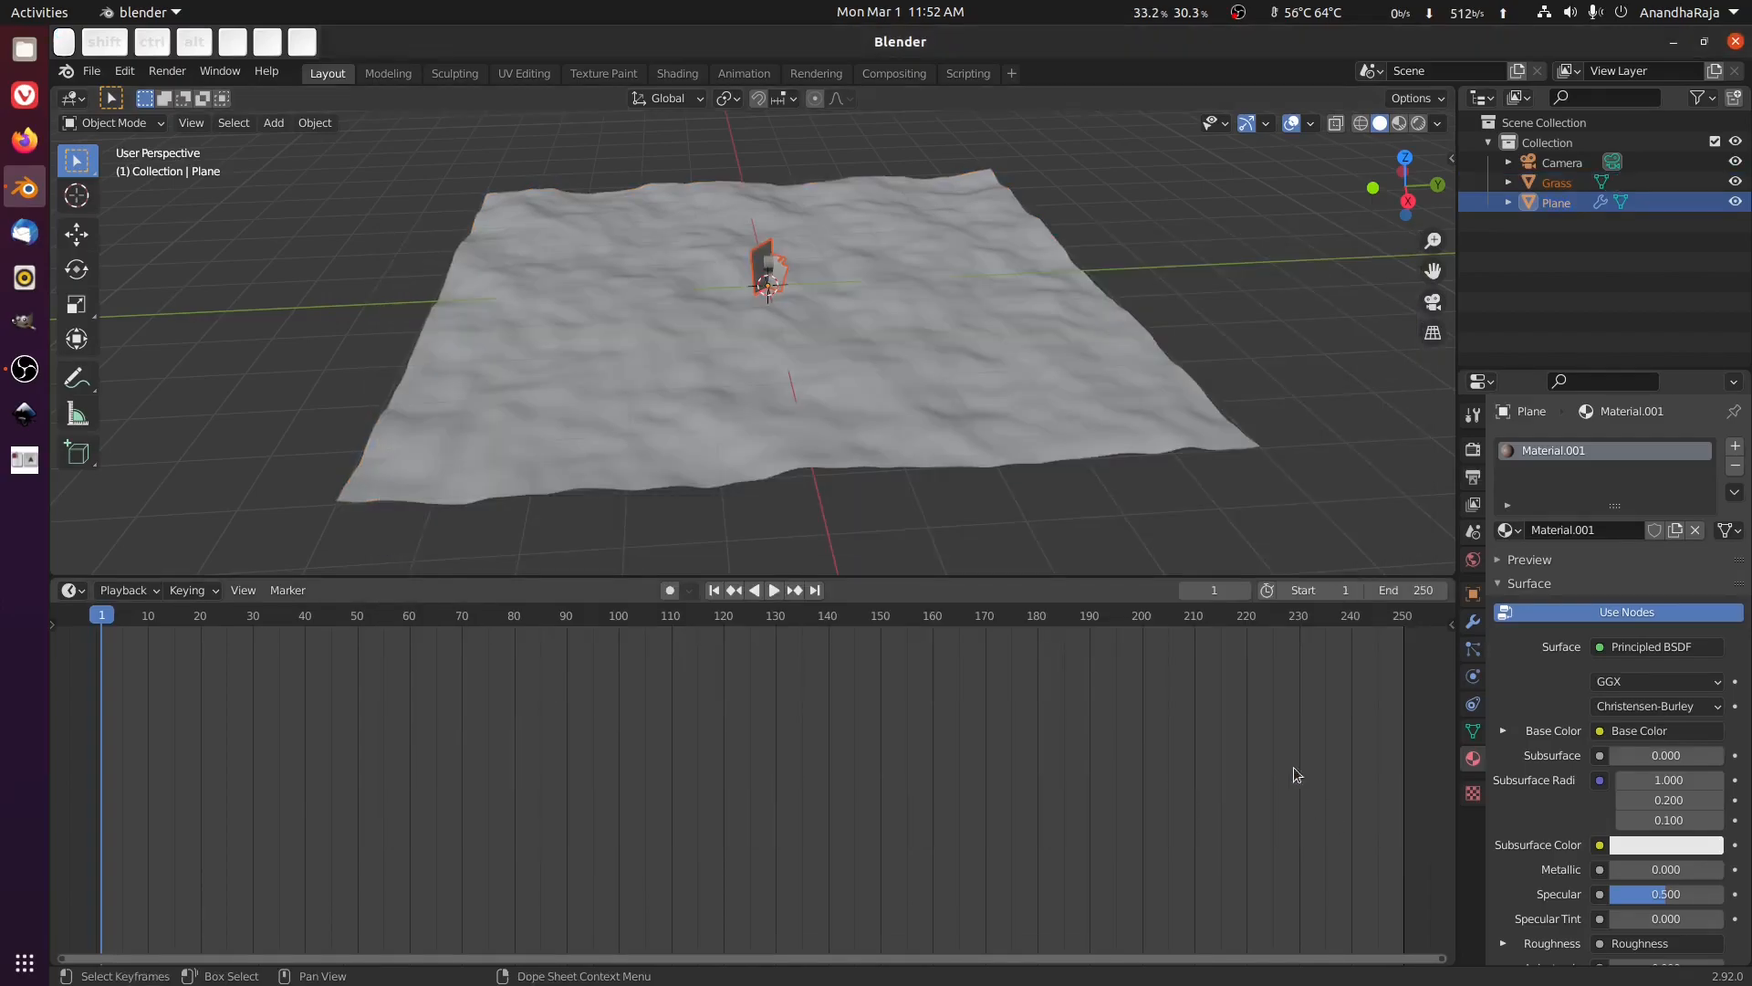
Move the appended grass object about 14 m along the global X axis, clear of the ground plane.
scroll(845, 383, down, 4)
middle_drag(851, 360, 555, 295)
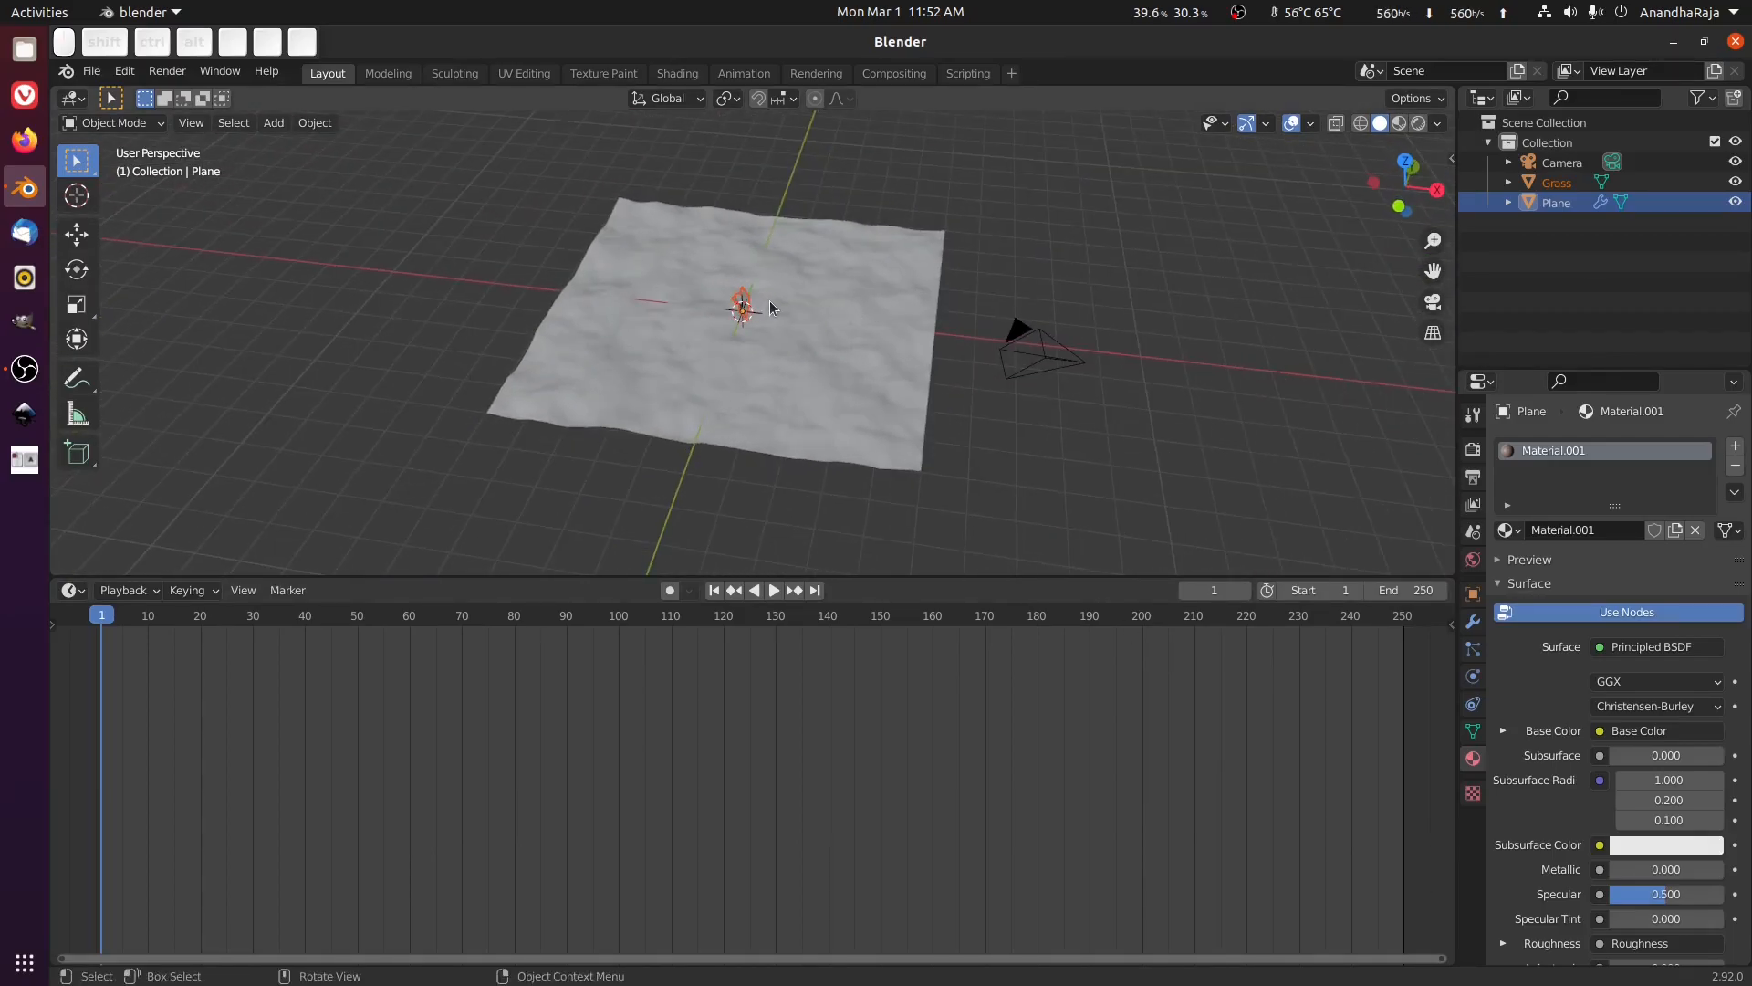
key(g)
key(x)
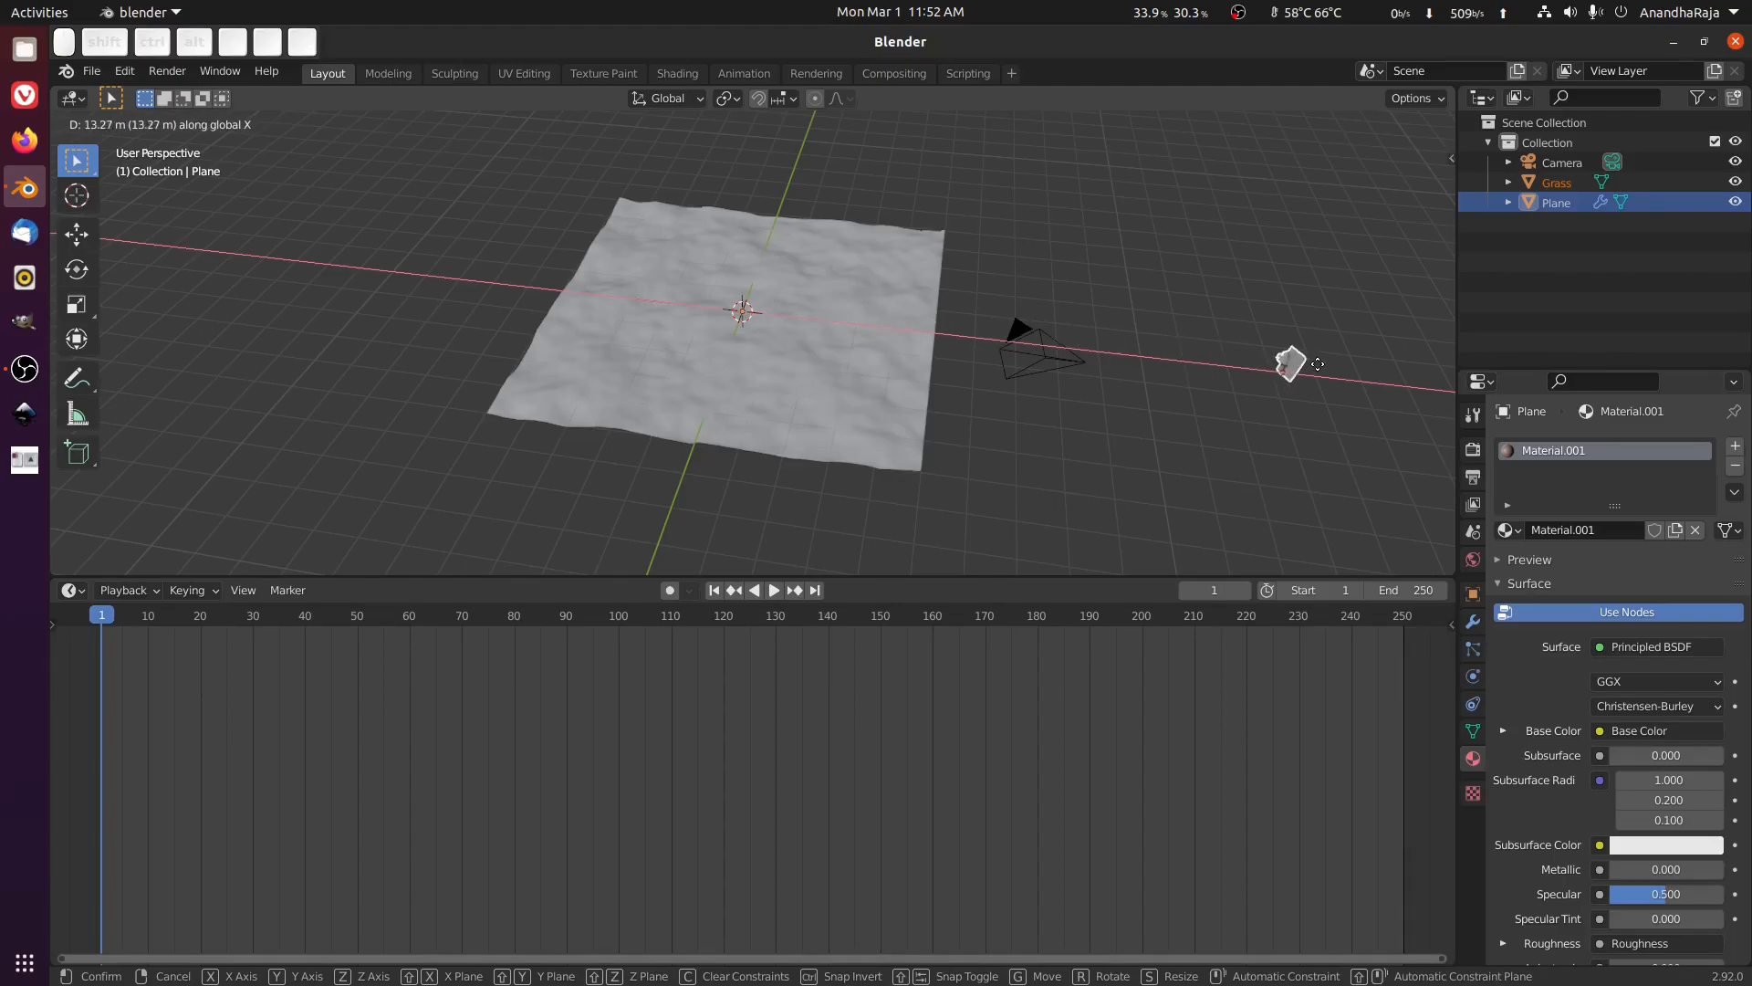
click(1338, 364)
Change the timeline area to a Geometry Node Editor and create a new geometry node tree on the plane.
click(70, 593)
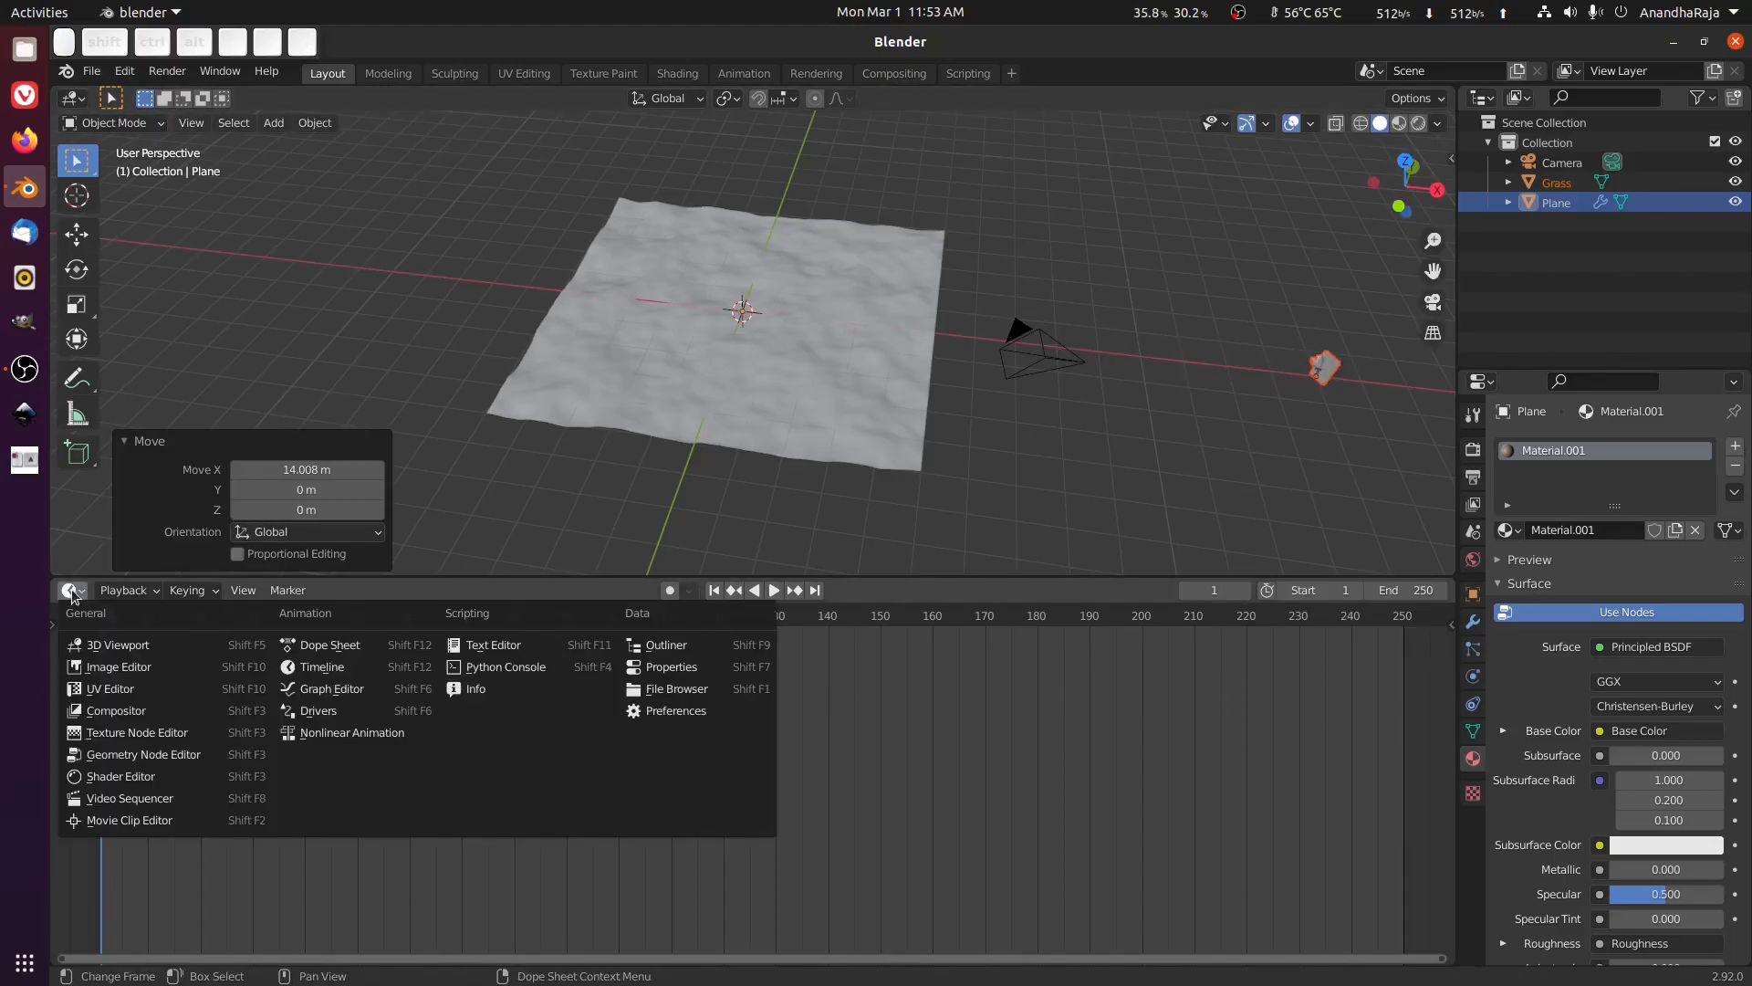
click(126, 759)
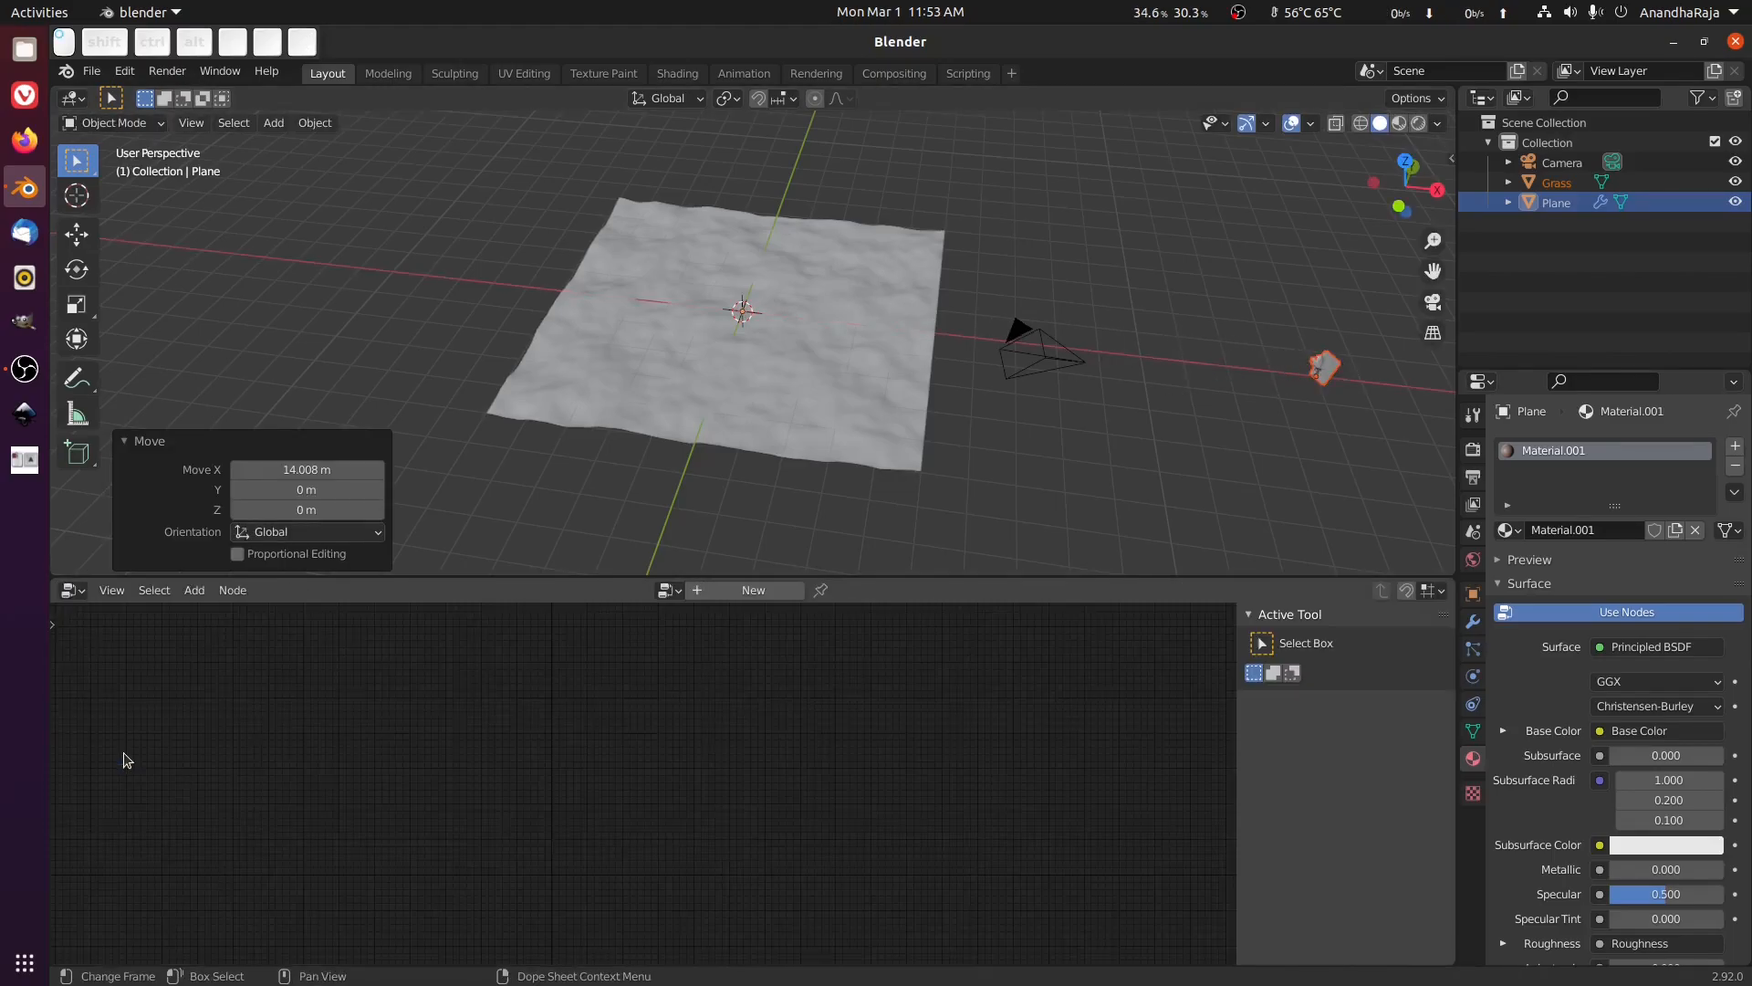
click(731, 588)
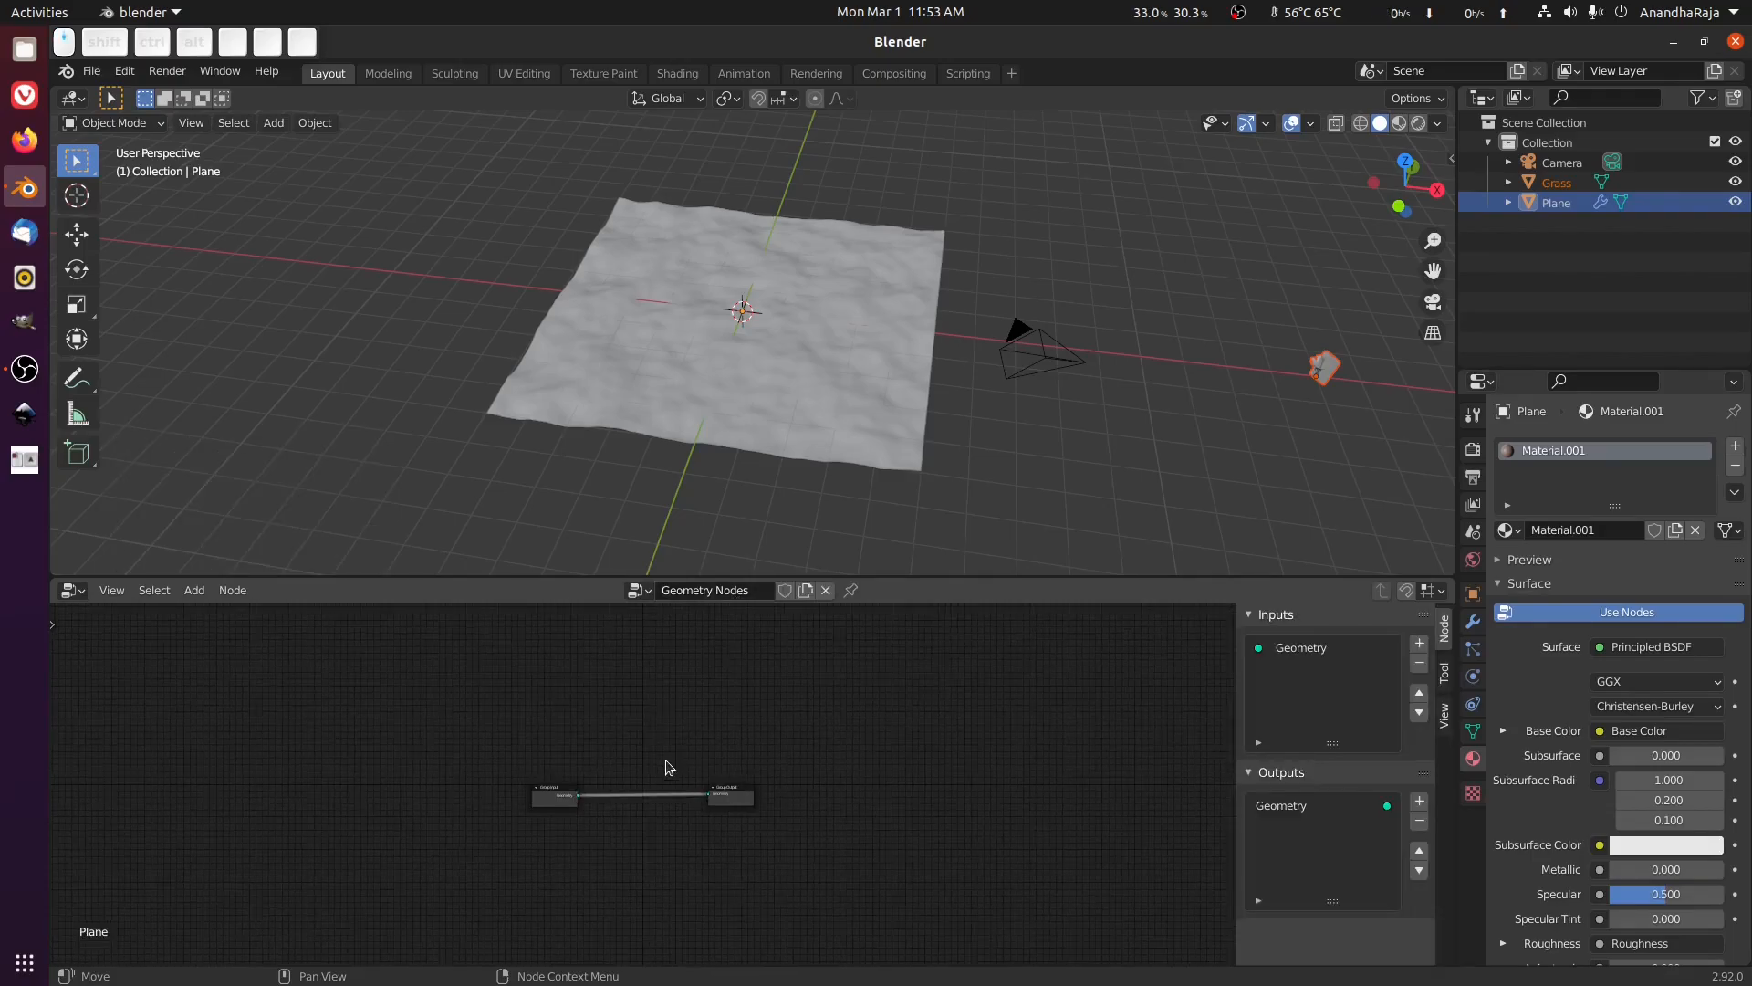
key(Home)
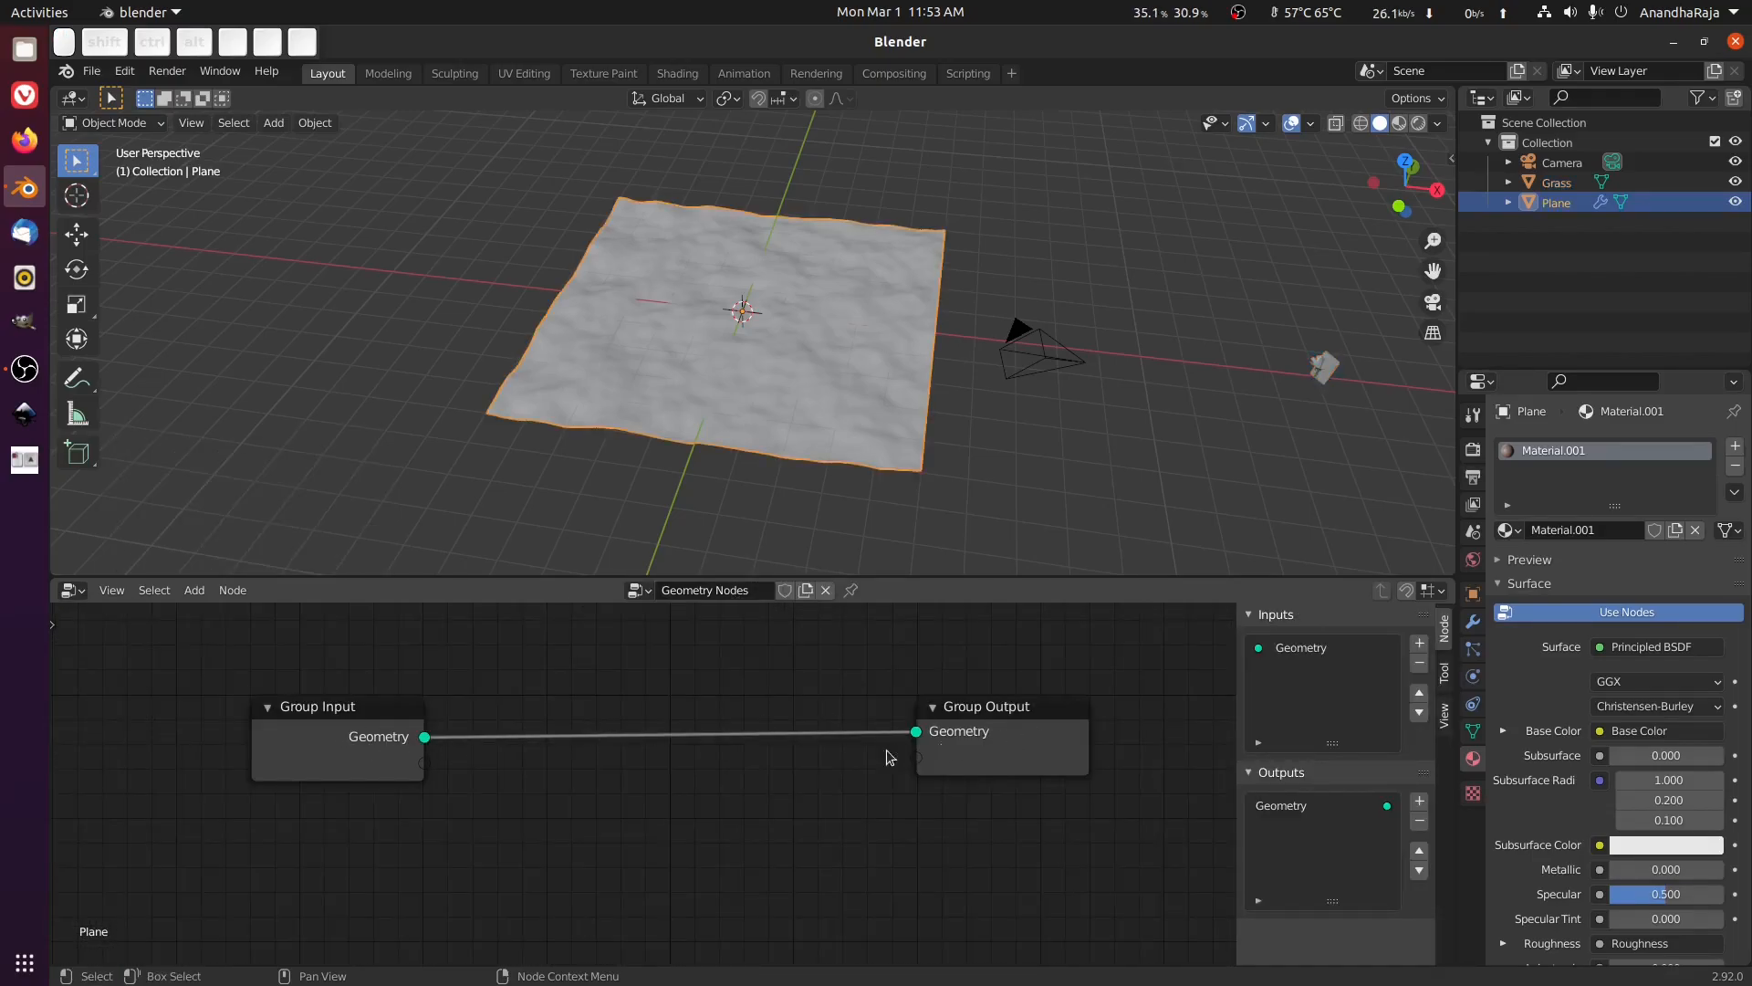
Space out the Group Input and Group Output nodes and insert a Point Distribute node on the link between them.
drag(347, 732, 310, 726)
click(923, 738)
drag(292, 734, 216, 735)
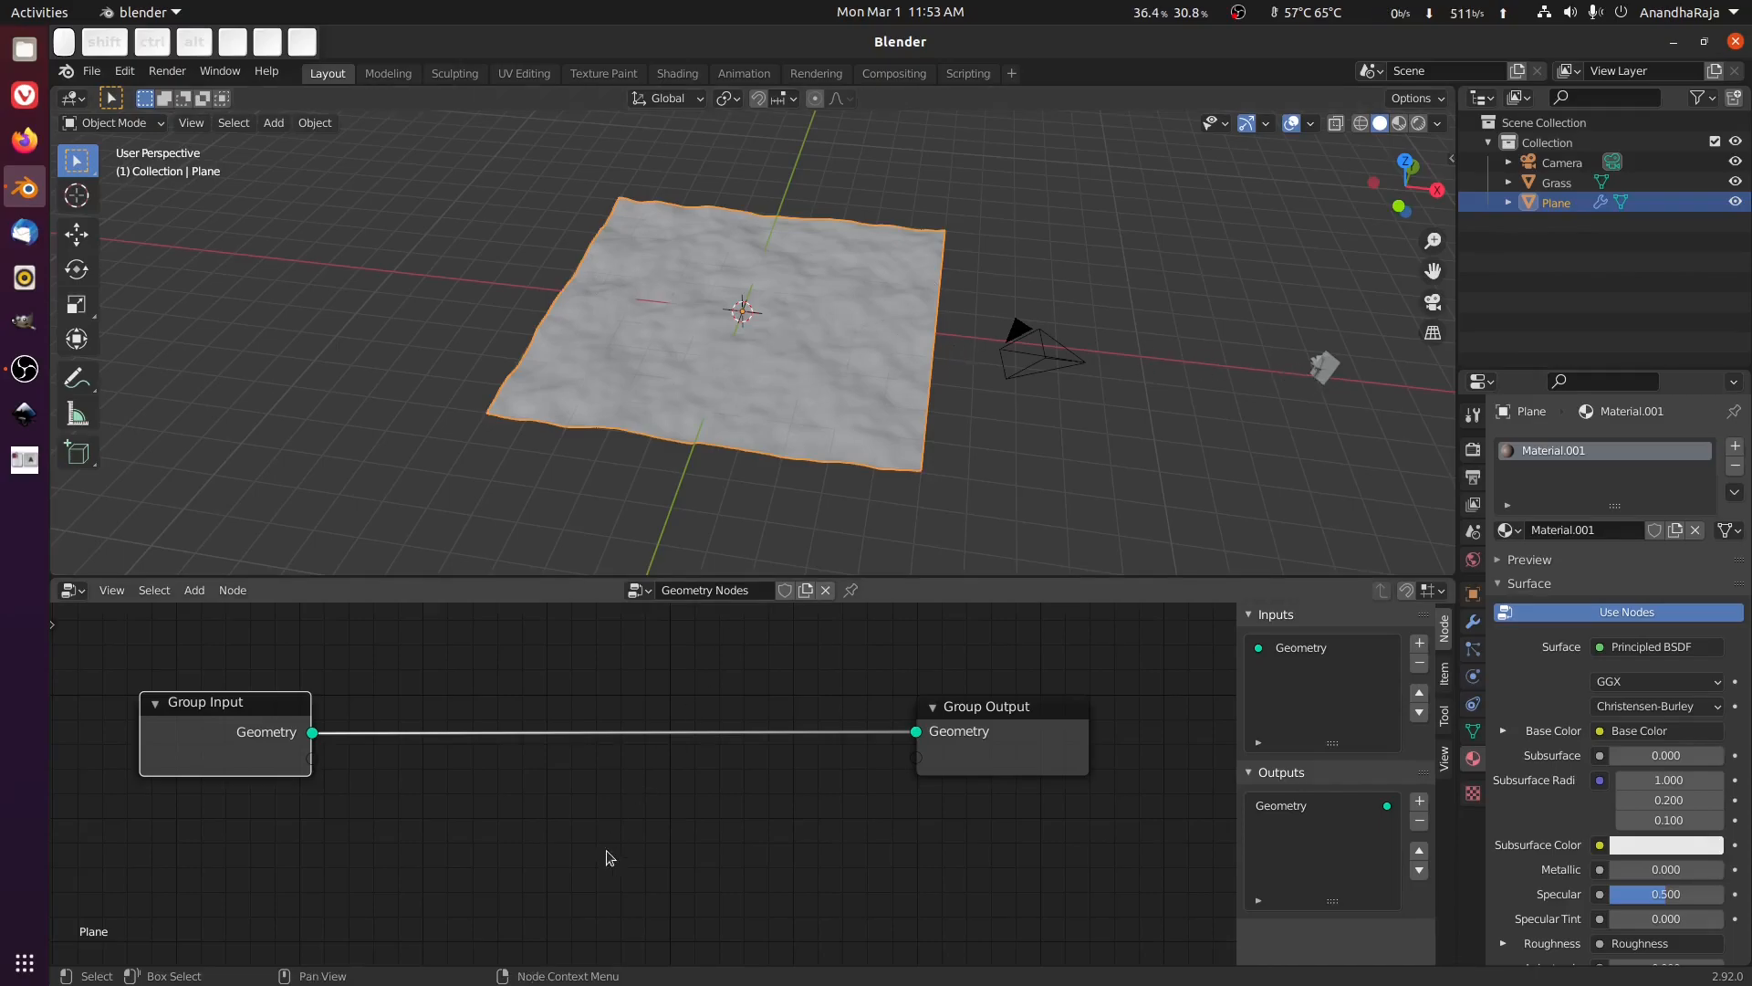
key(shift+a)
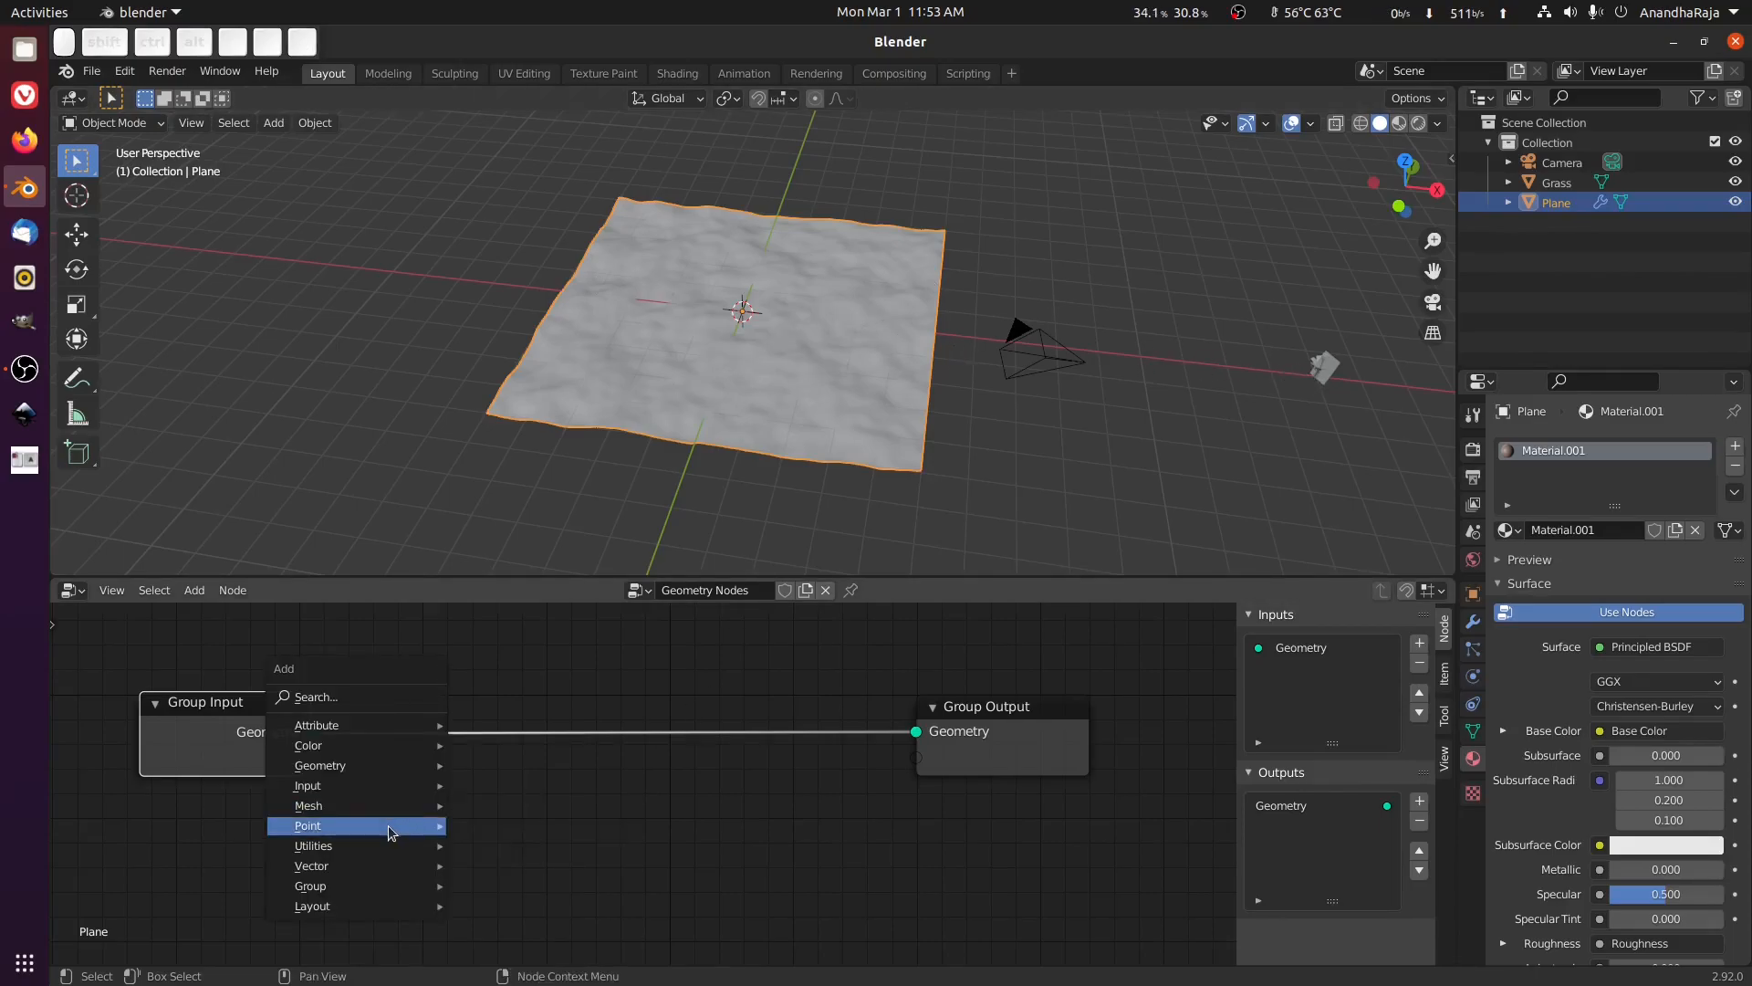
mouse_move(411, 830)
click(513, 715)
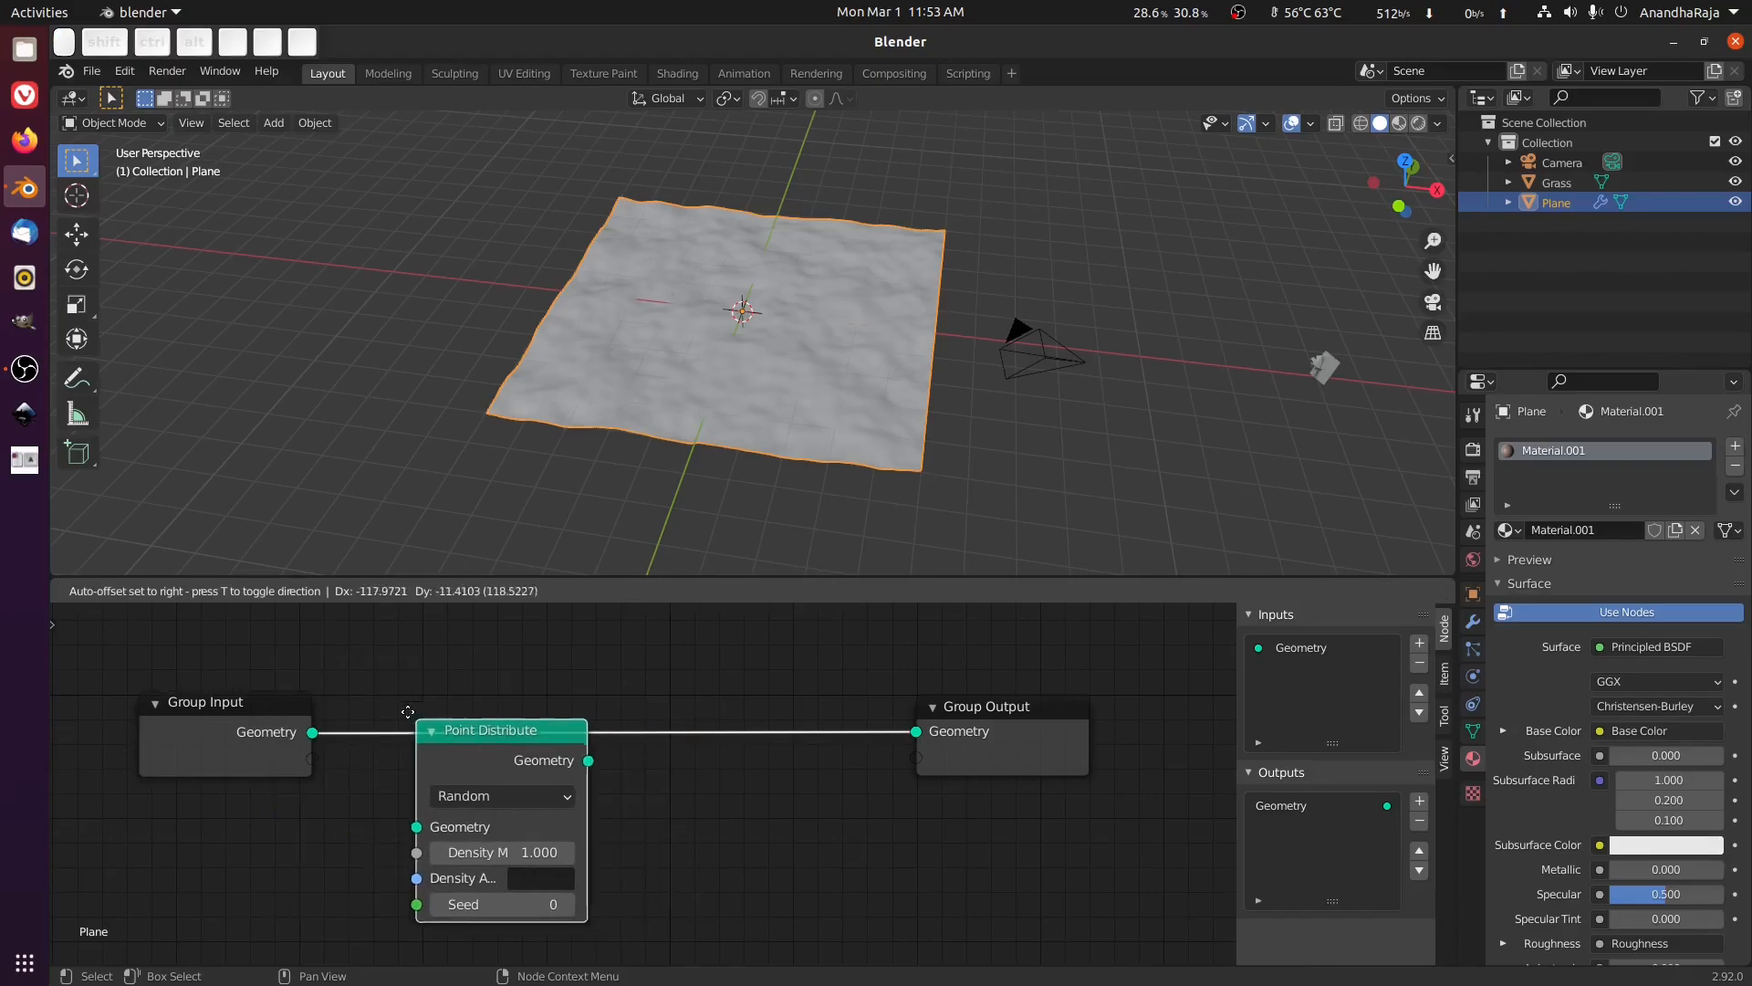
click(384, 672)
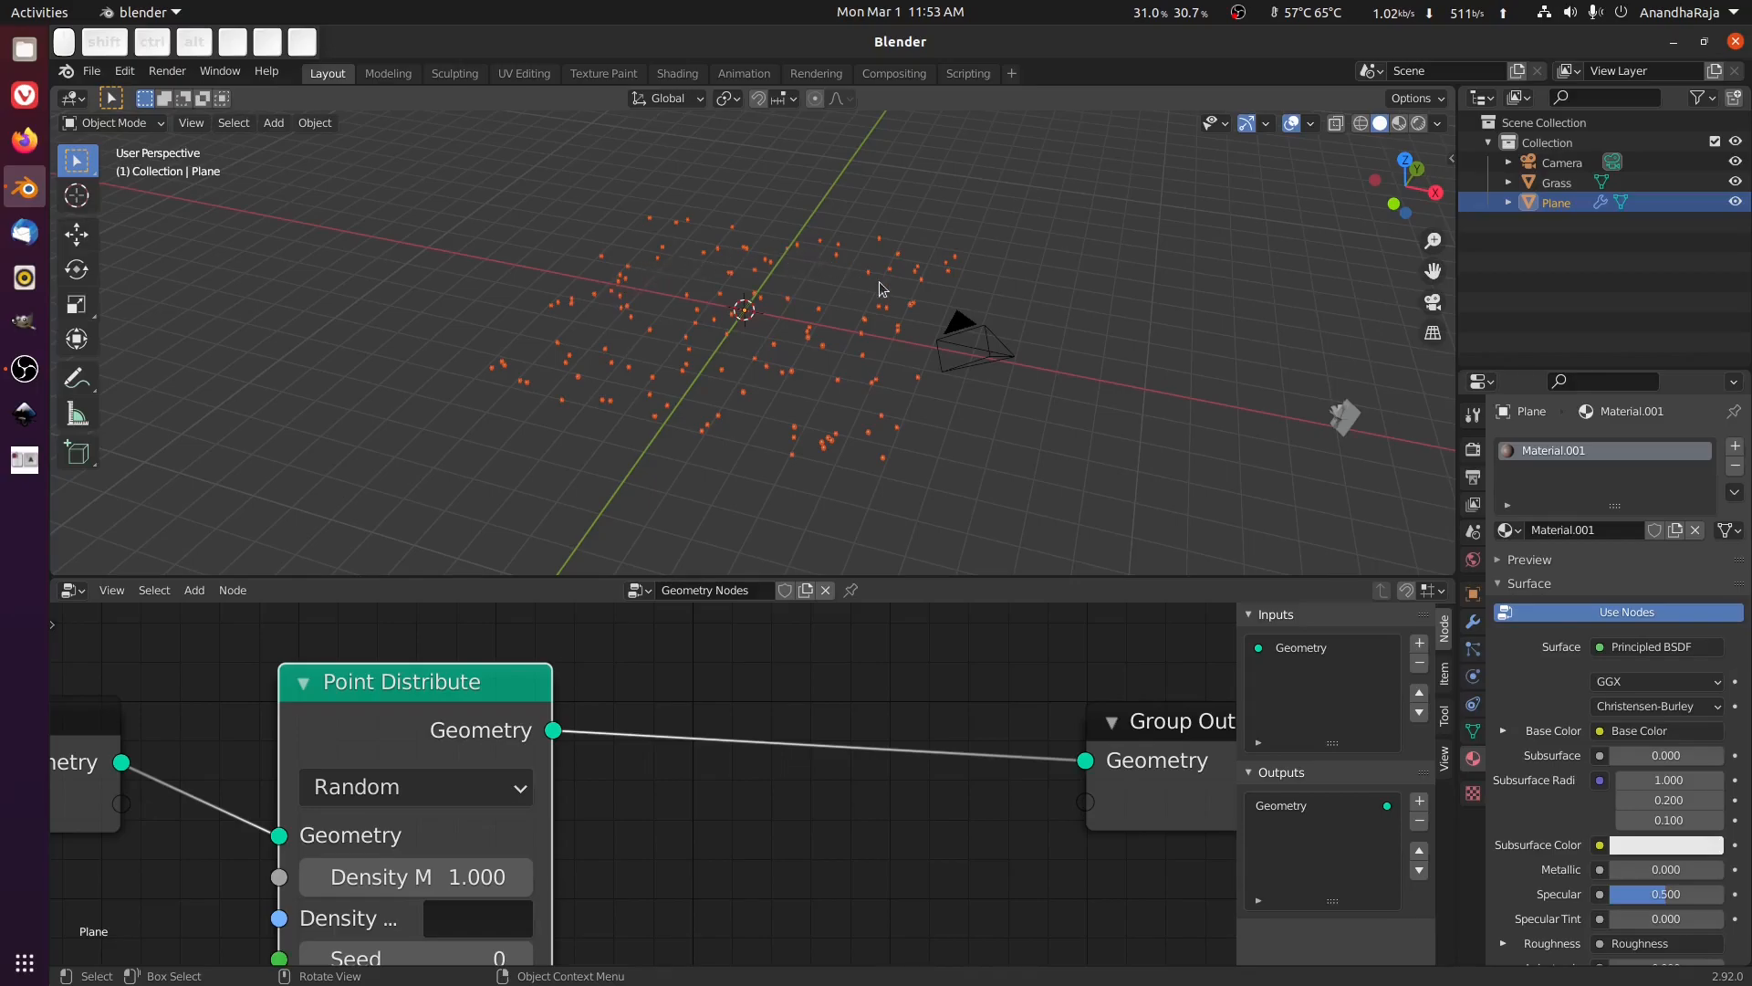
Try the Poisson Disk distribution method on the Point Distribute node, then return it to Random.
scroll(787, 264, up, 8)
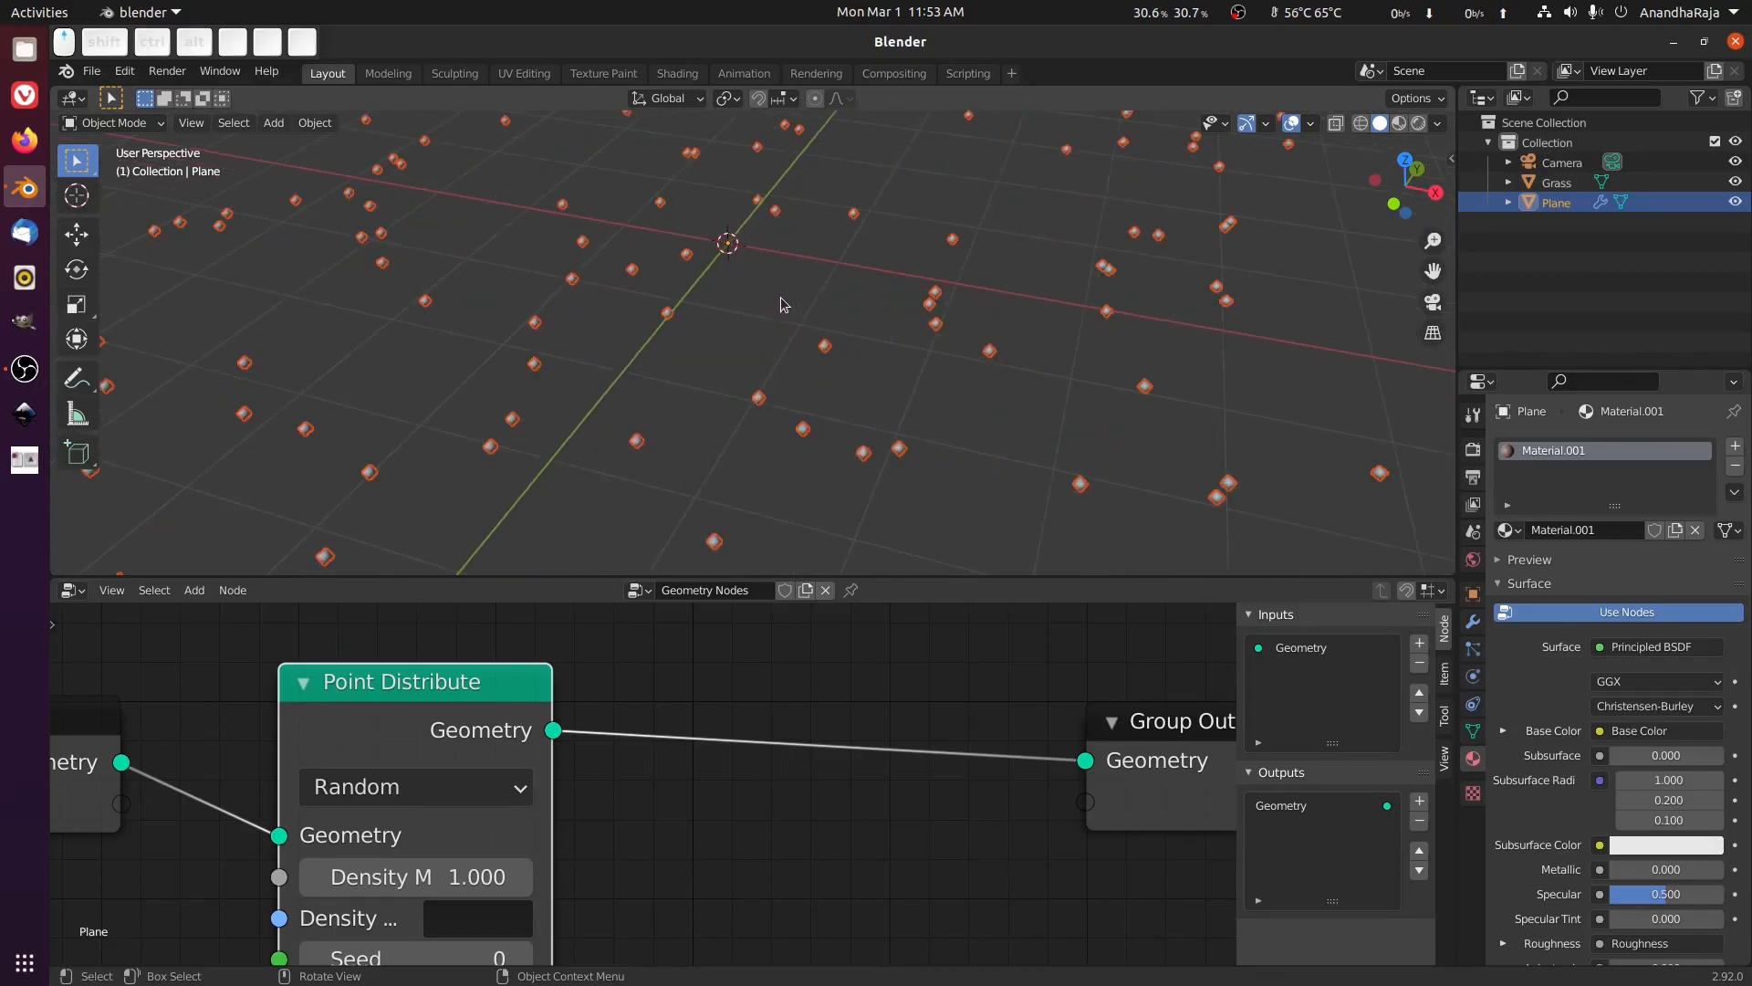
middle_drag(1002, 318, 861, 304)
scroll(862, 304, down, 6)
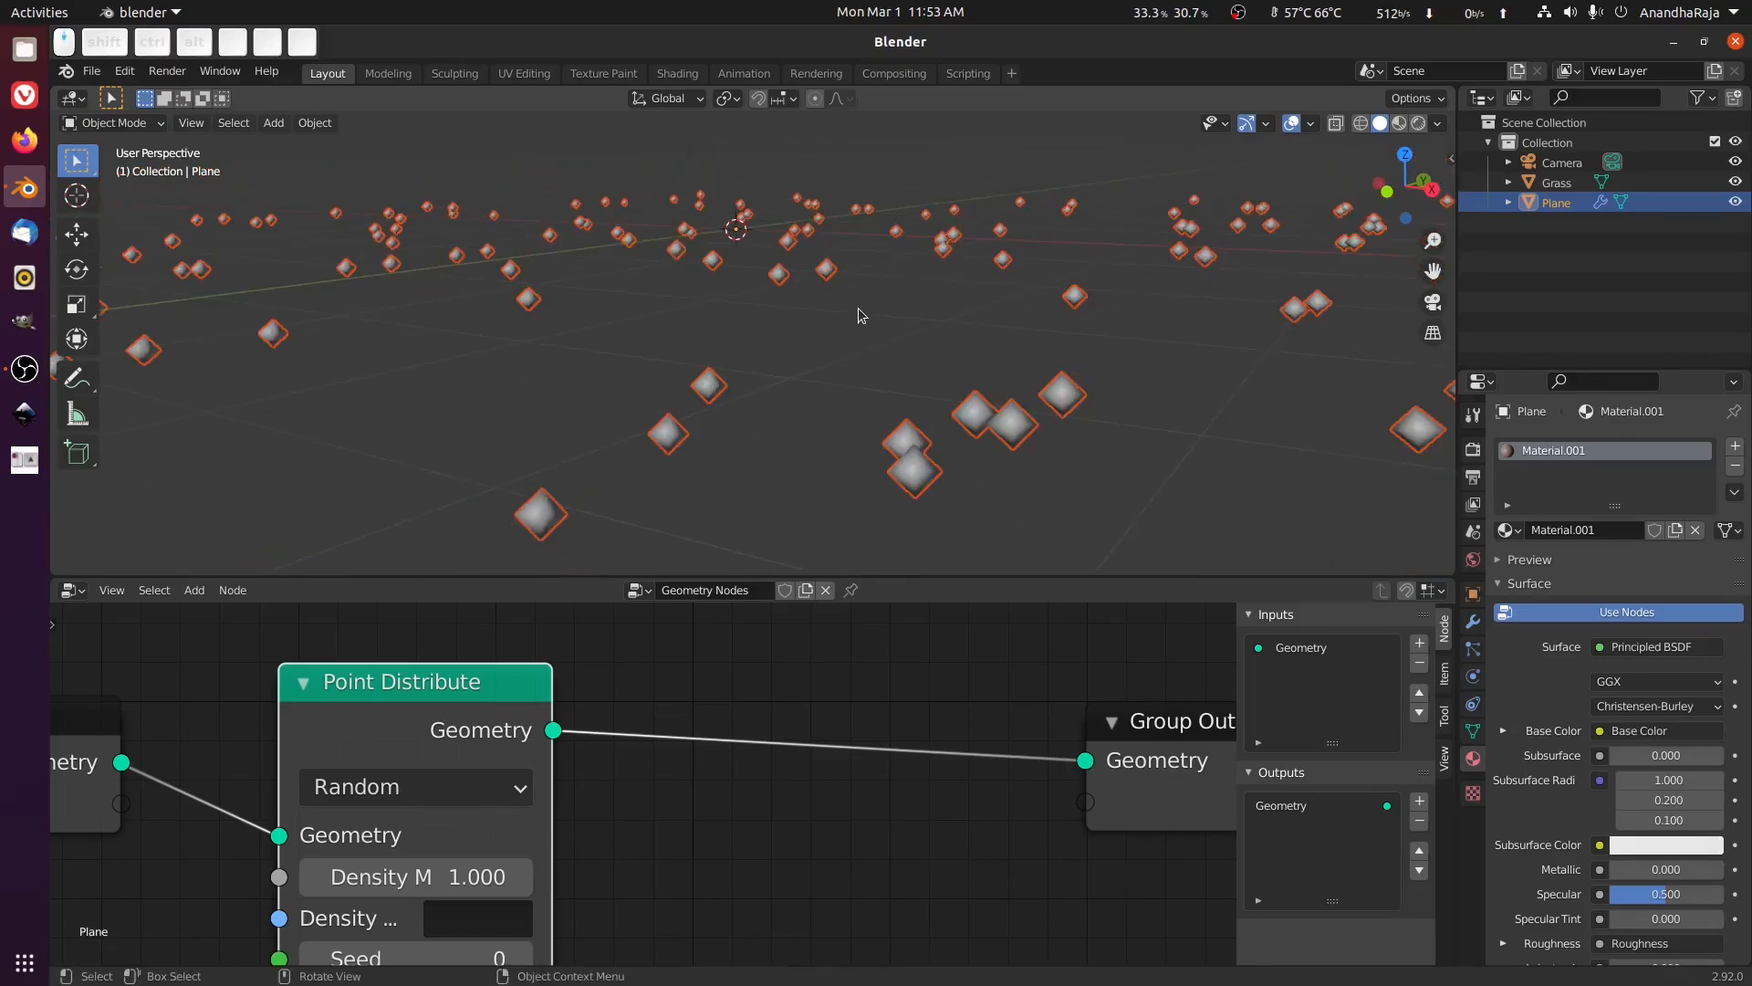
scroll(986, 352, down, 3)
middle_drag(985, 352, 1070, 376)
middle_drag(754, 843, 786, 769)
click(438, 715)
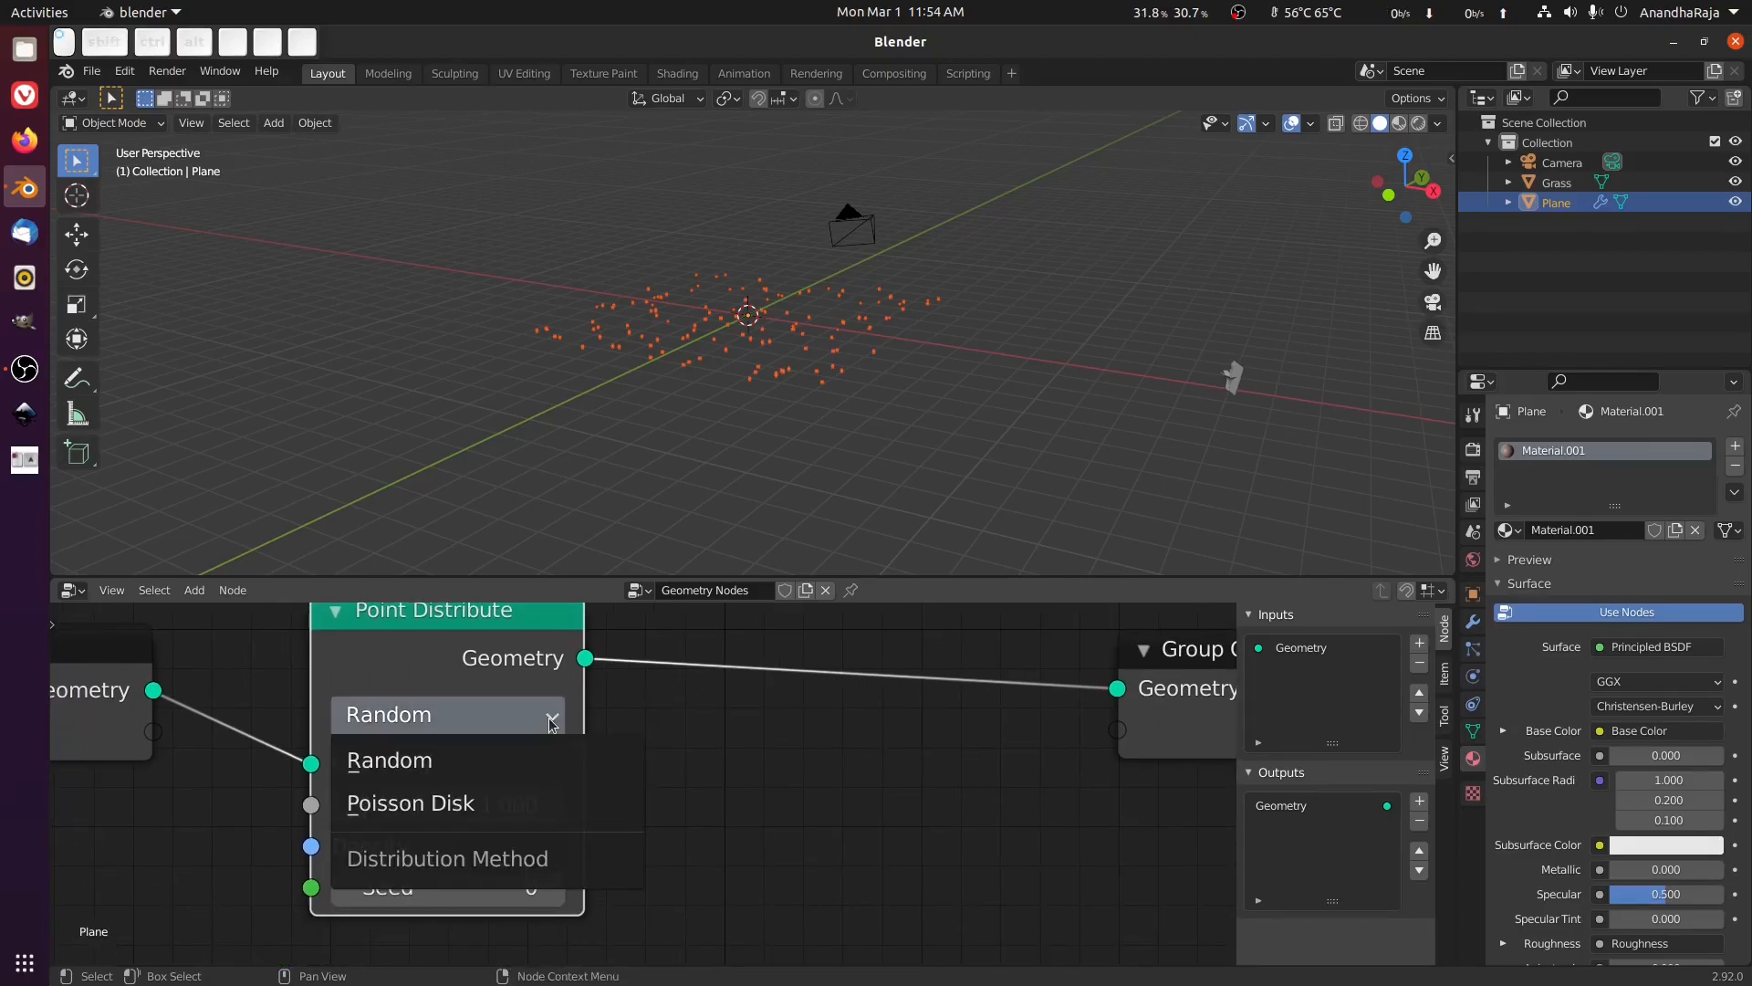
click(484, 790)
scroll(652, 794, down, 1)
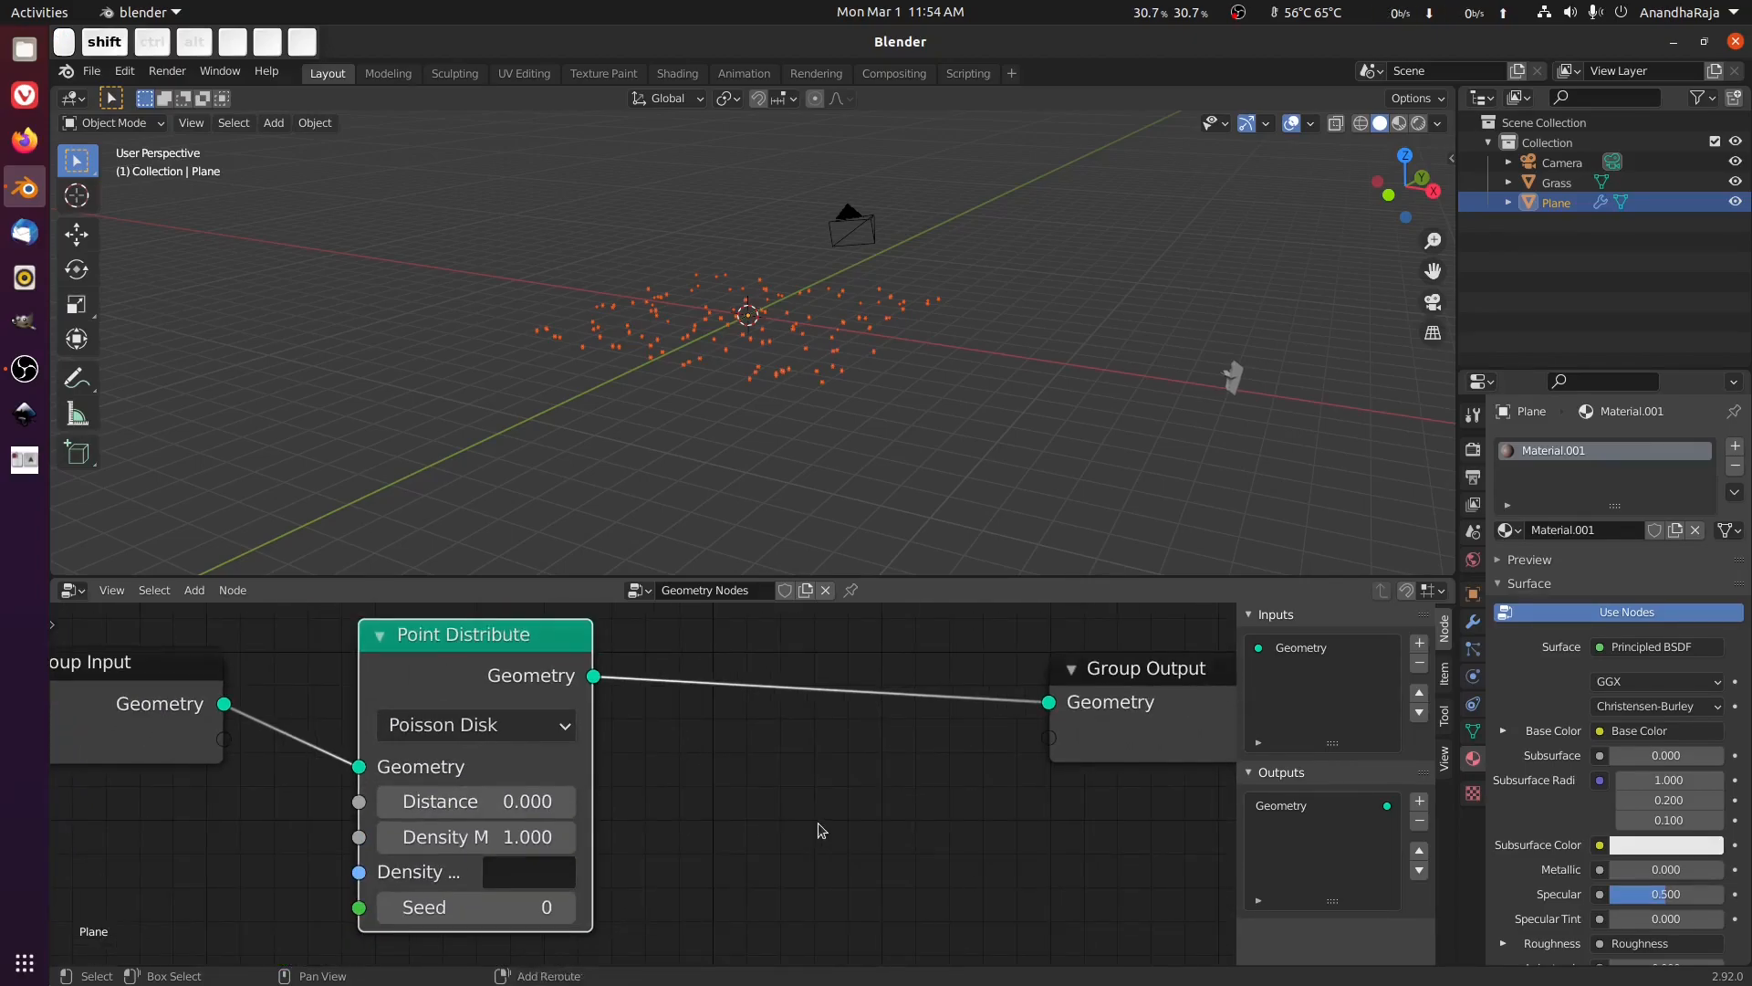
middle_drag(819, 831, 750, 829)
click(407, 726)
click(401, 763)
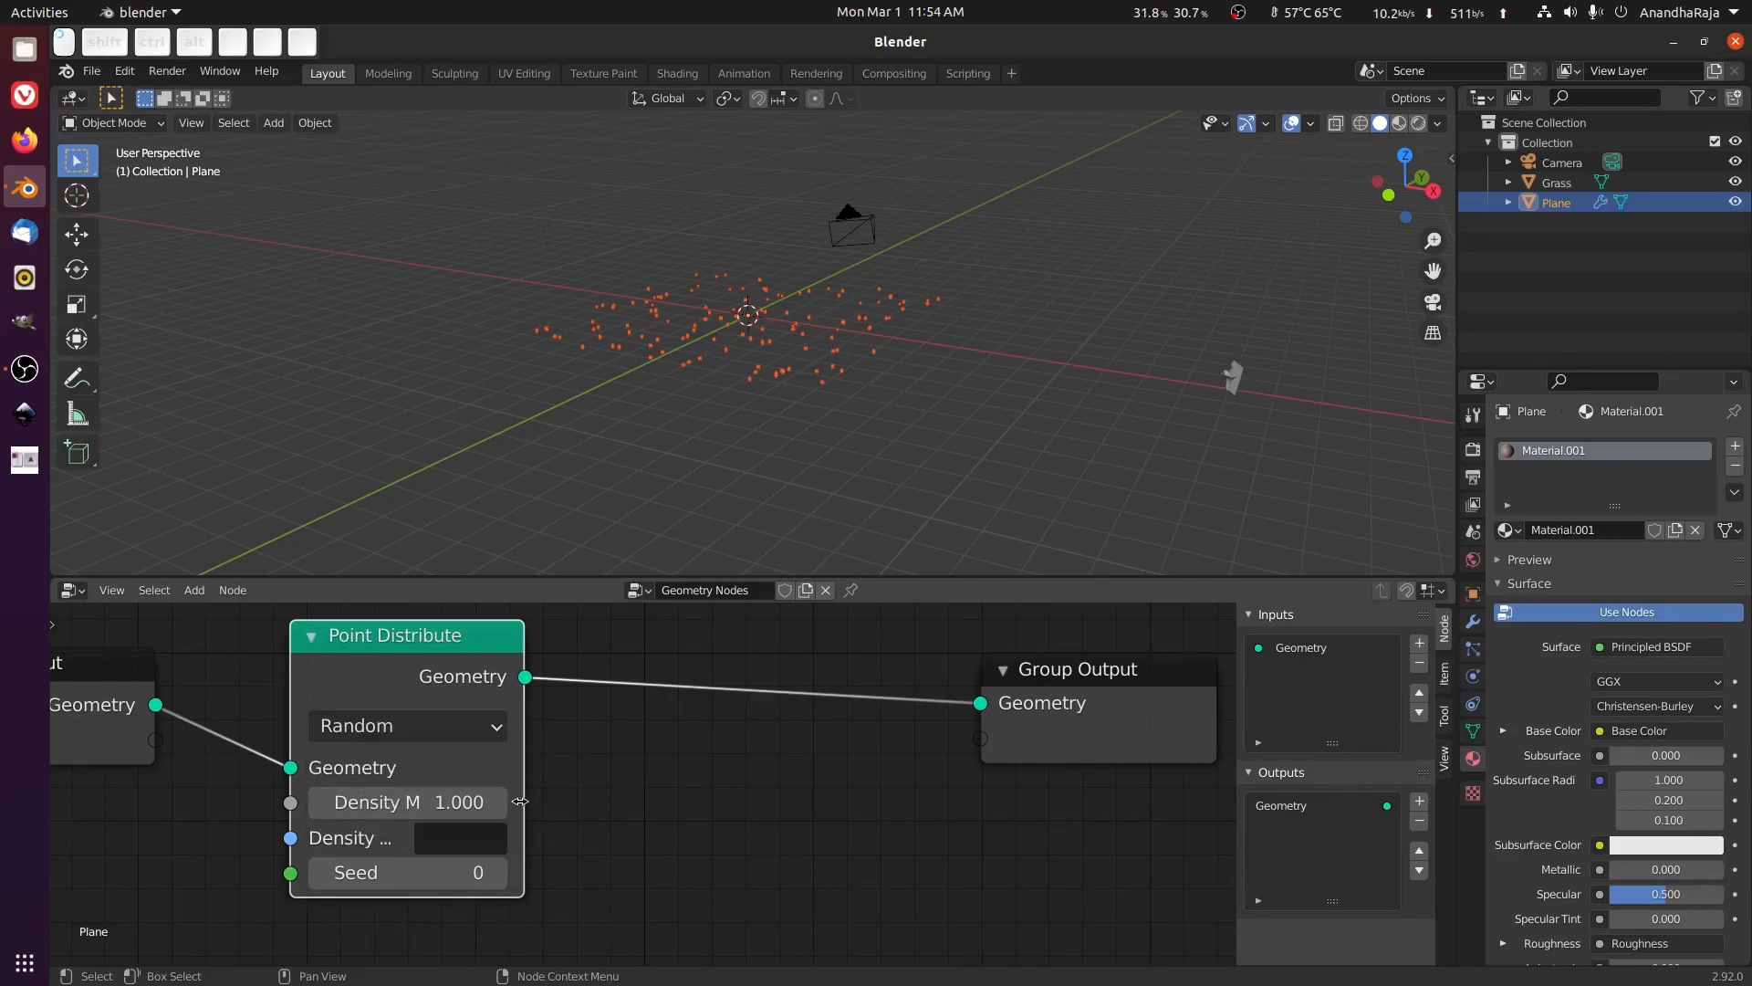
Widen the Point Distribute node and set its distribution method to Poisson Disk.
drag(520, 801, 563, 802)
click(443, 727)
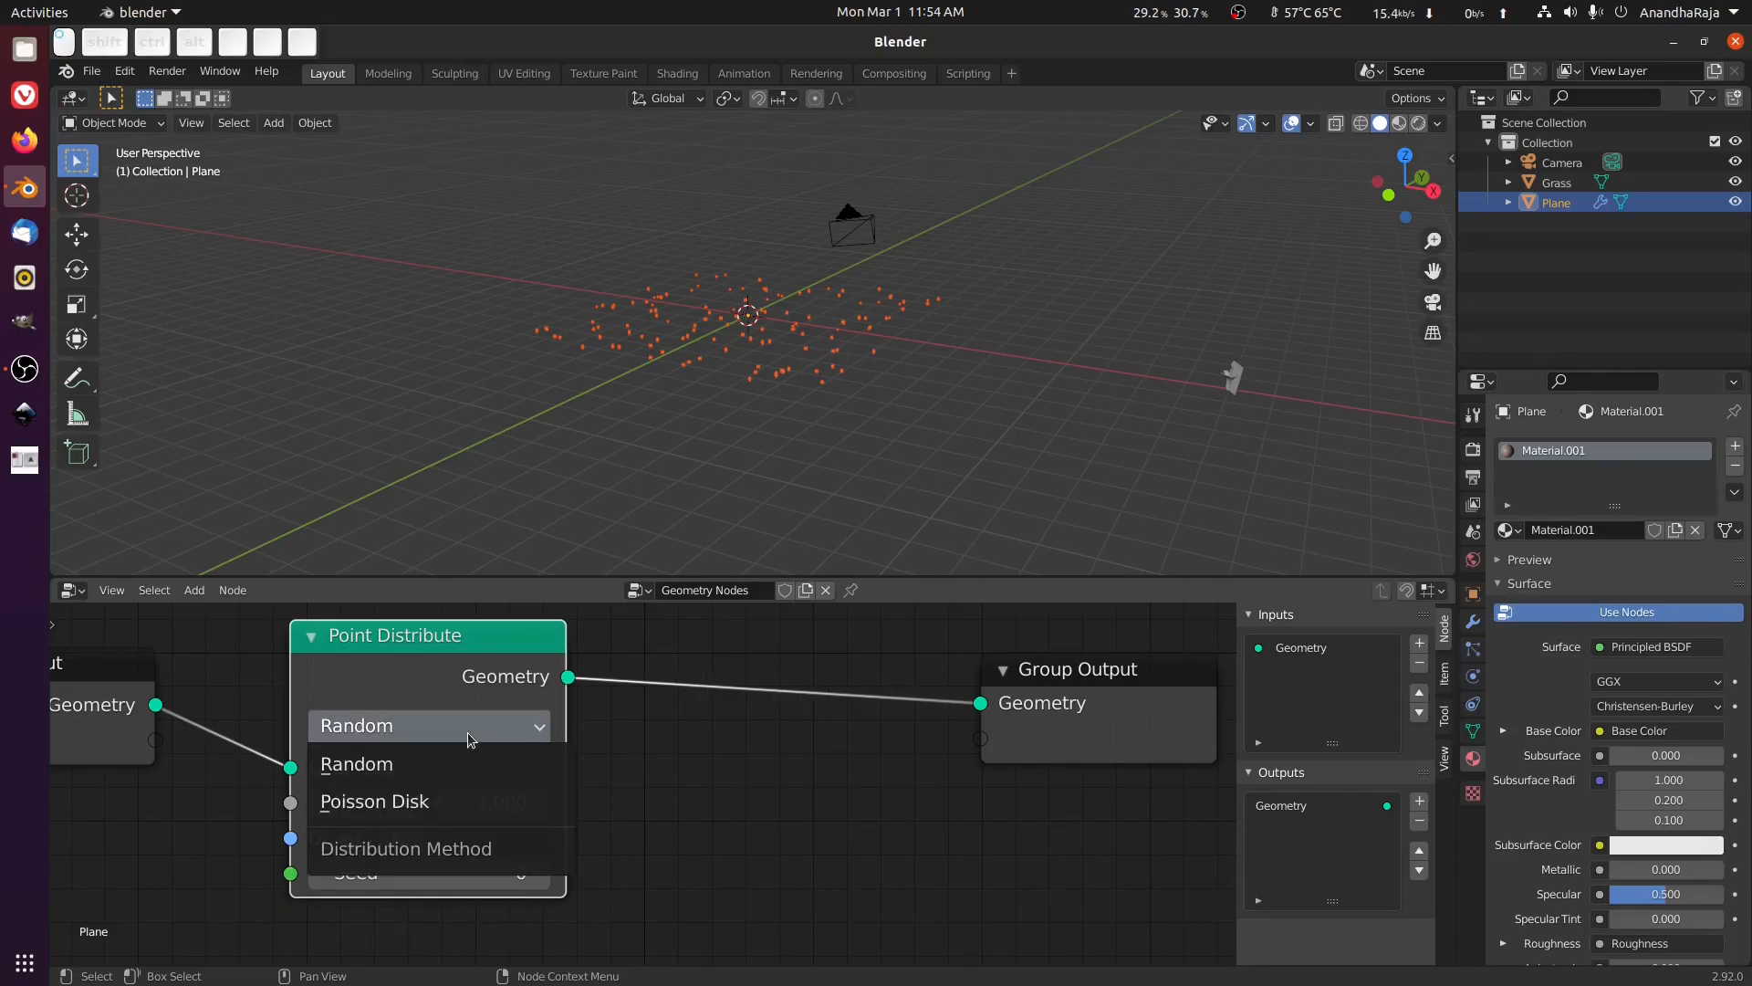
click(437, 801)
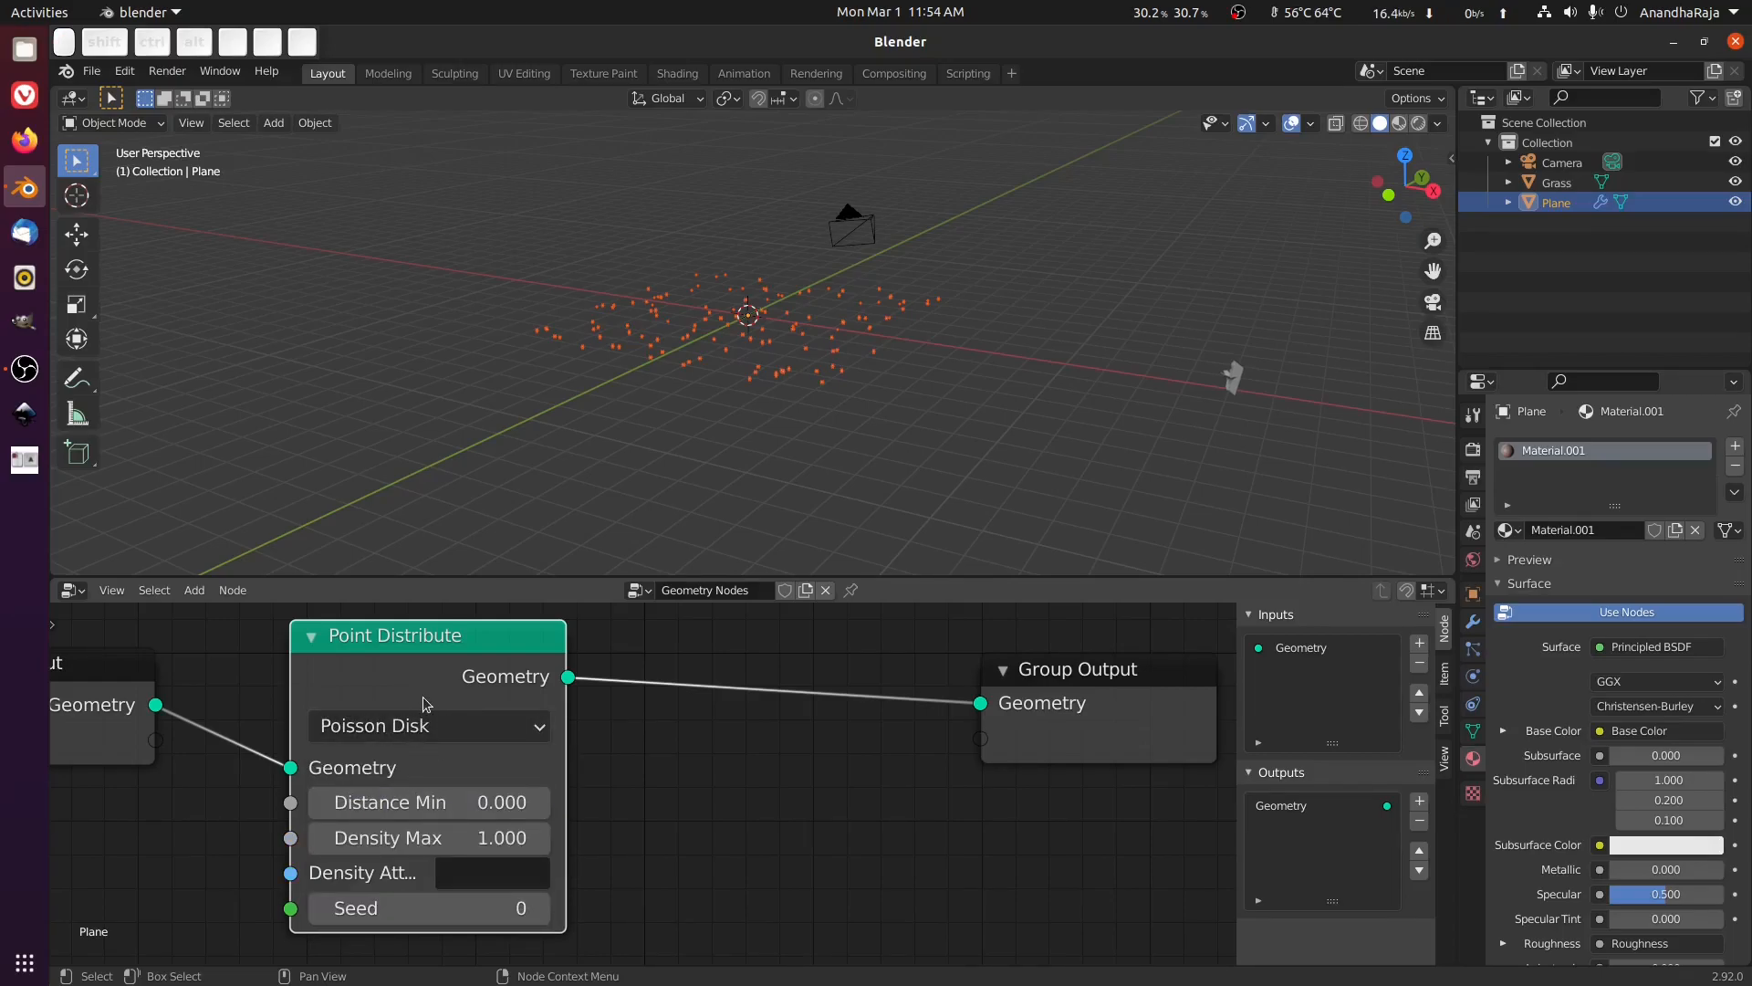
Insert a Point Instance node between Point Distribute and Group Output and set its instanced object to Grass.
scroll(814, 826, down, 2)
scroll(975, 678, up, 1)
scroll(790, 387, up, 4)
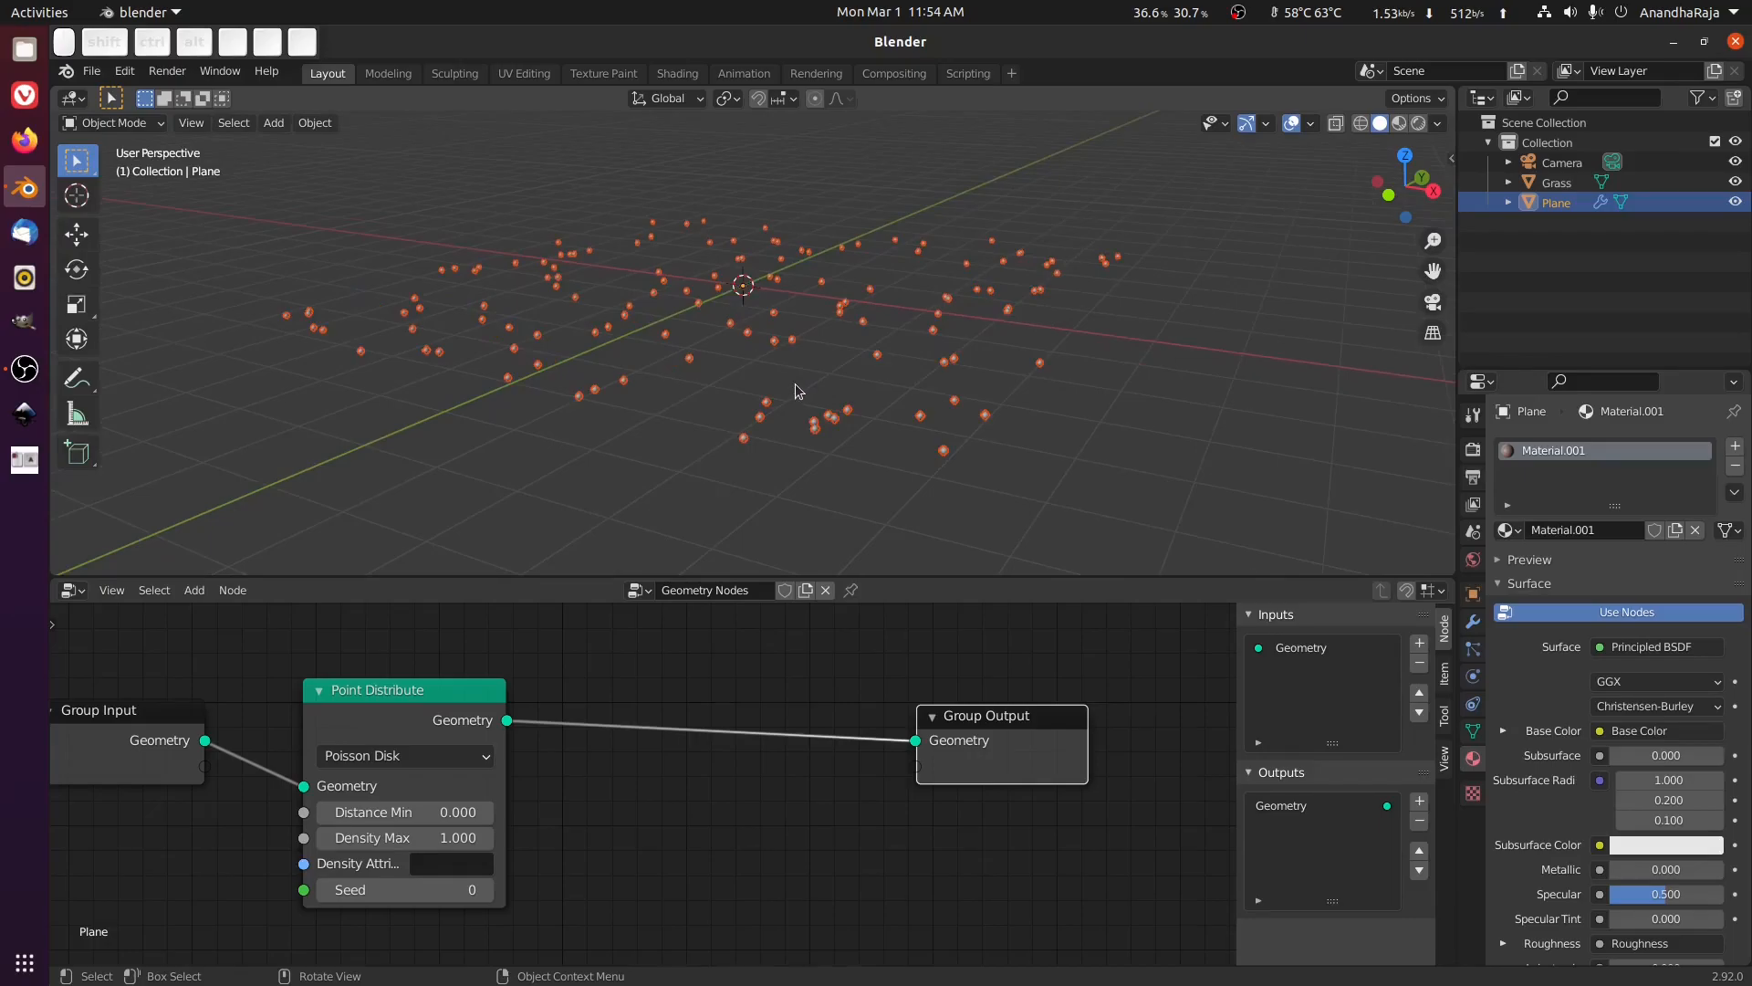
key(shift+a)
key(shift+a)
mouse_move(548, 770)
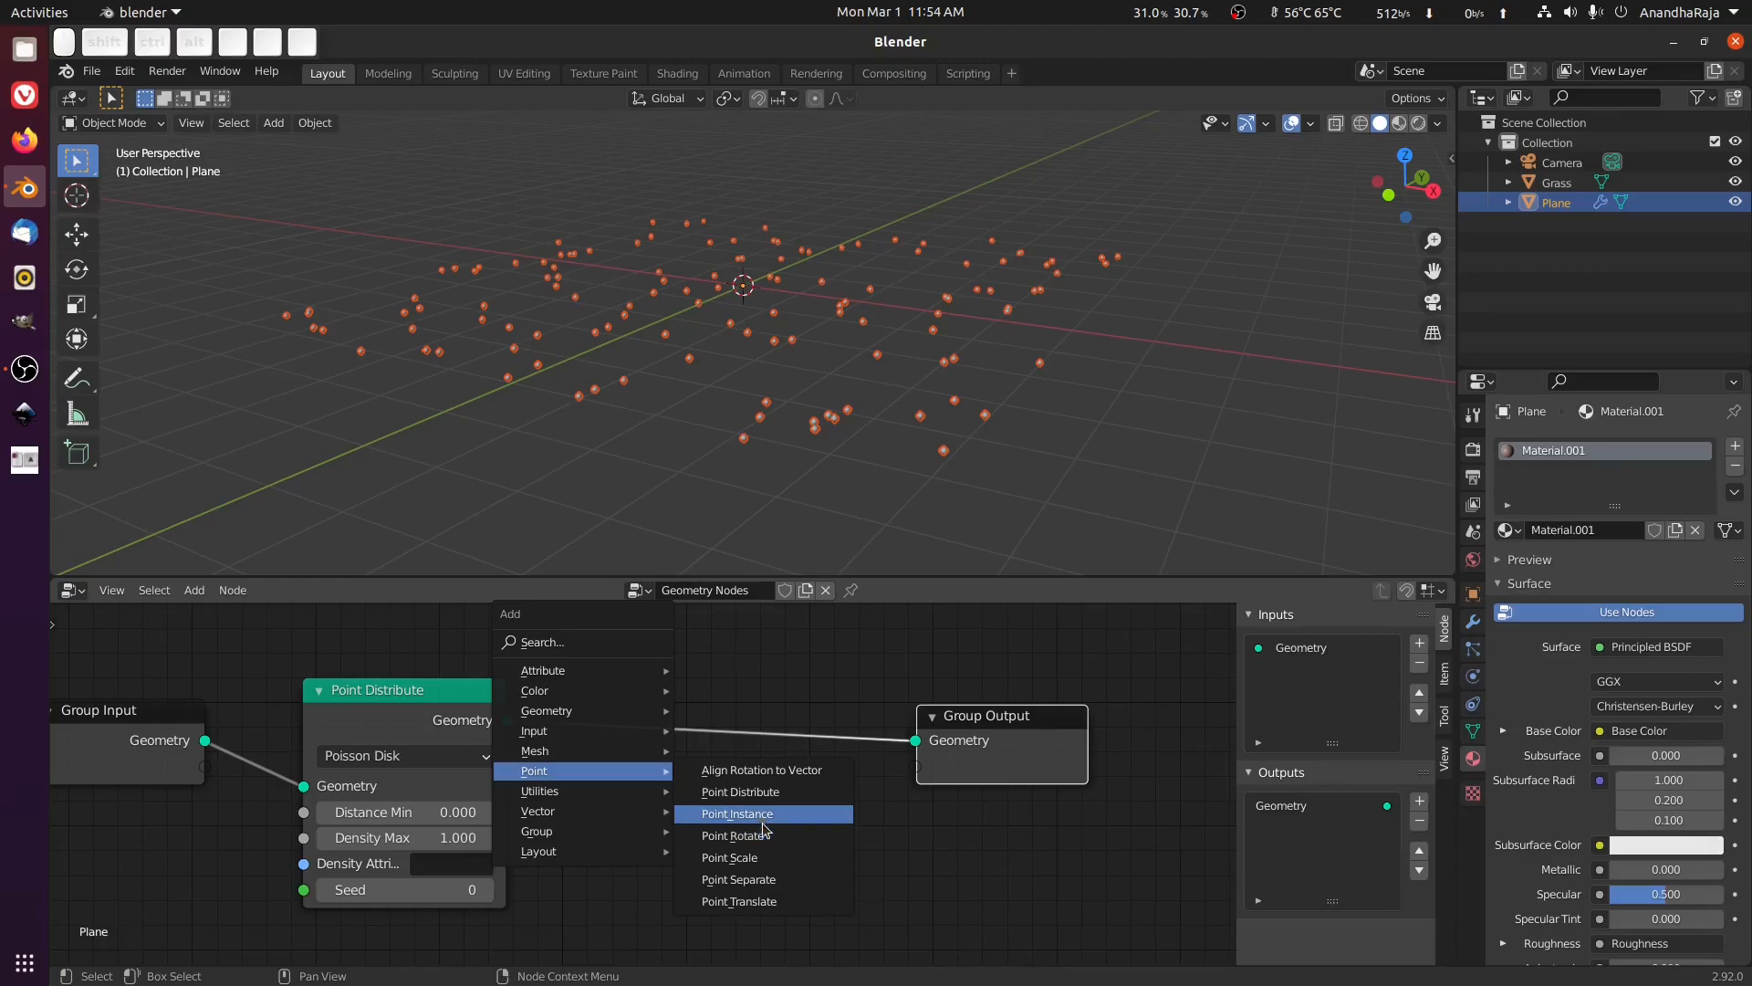
click(740, 813)
click(632, 694)
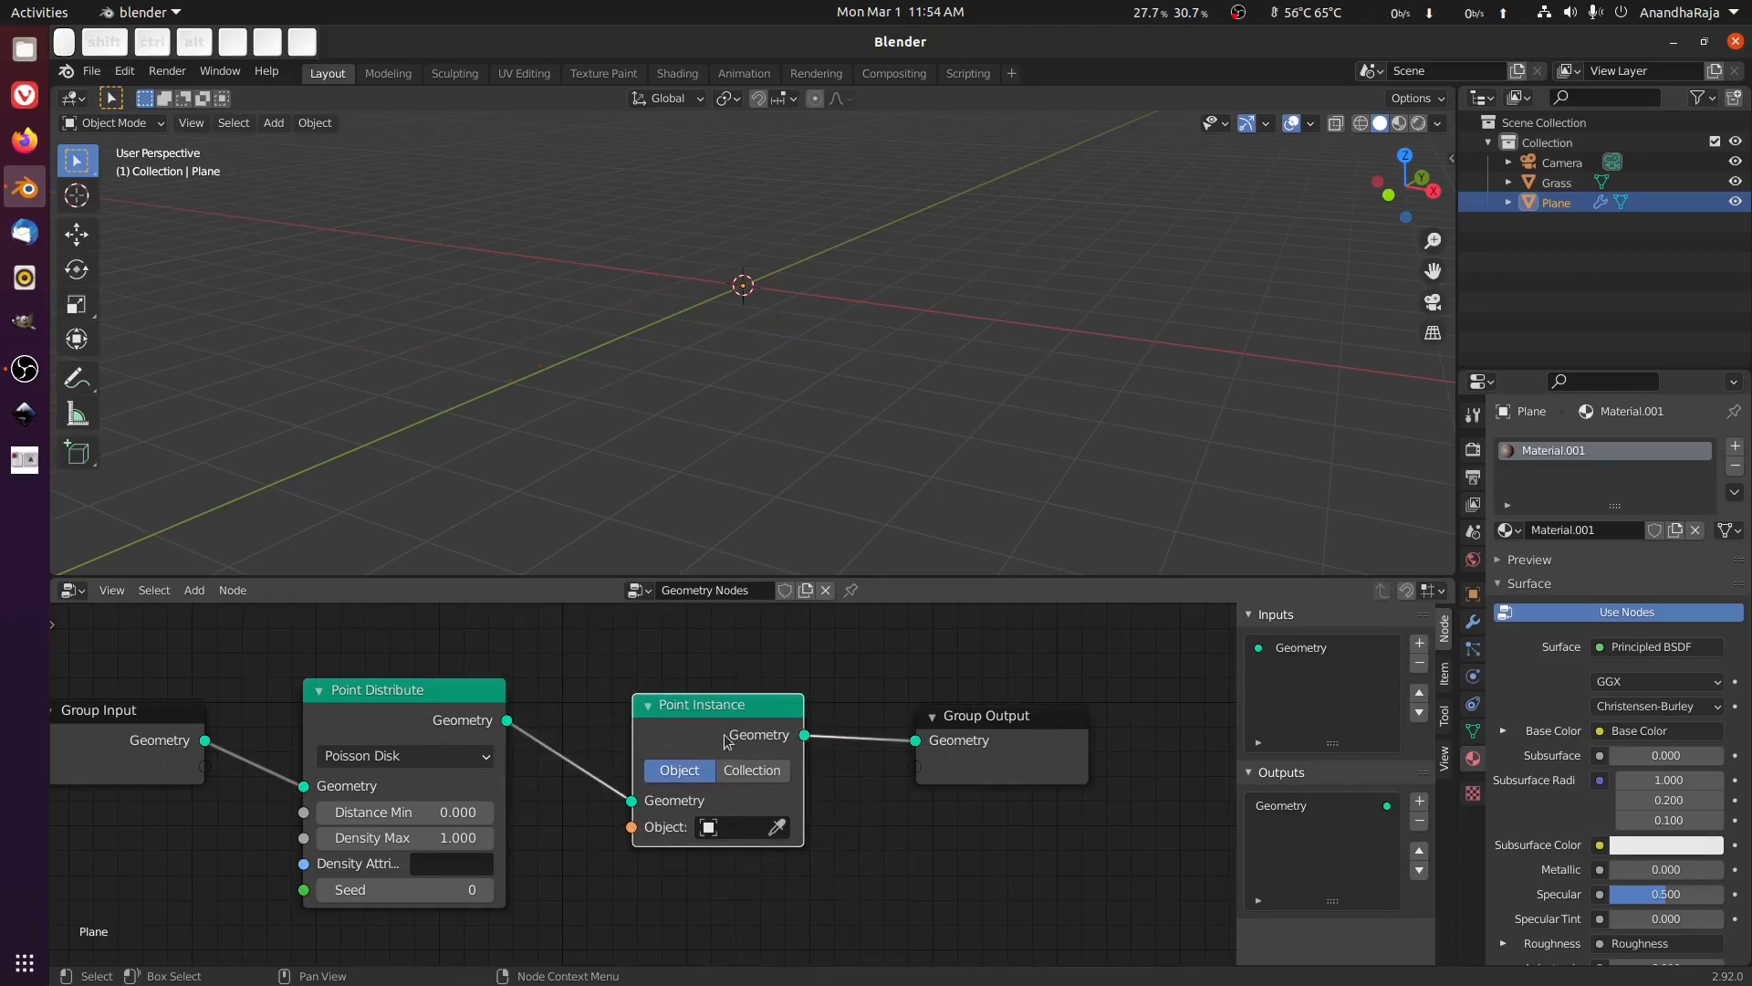
click(730, 831)
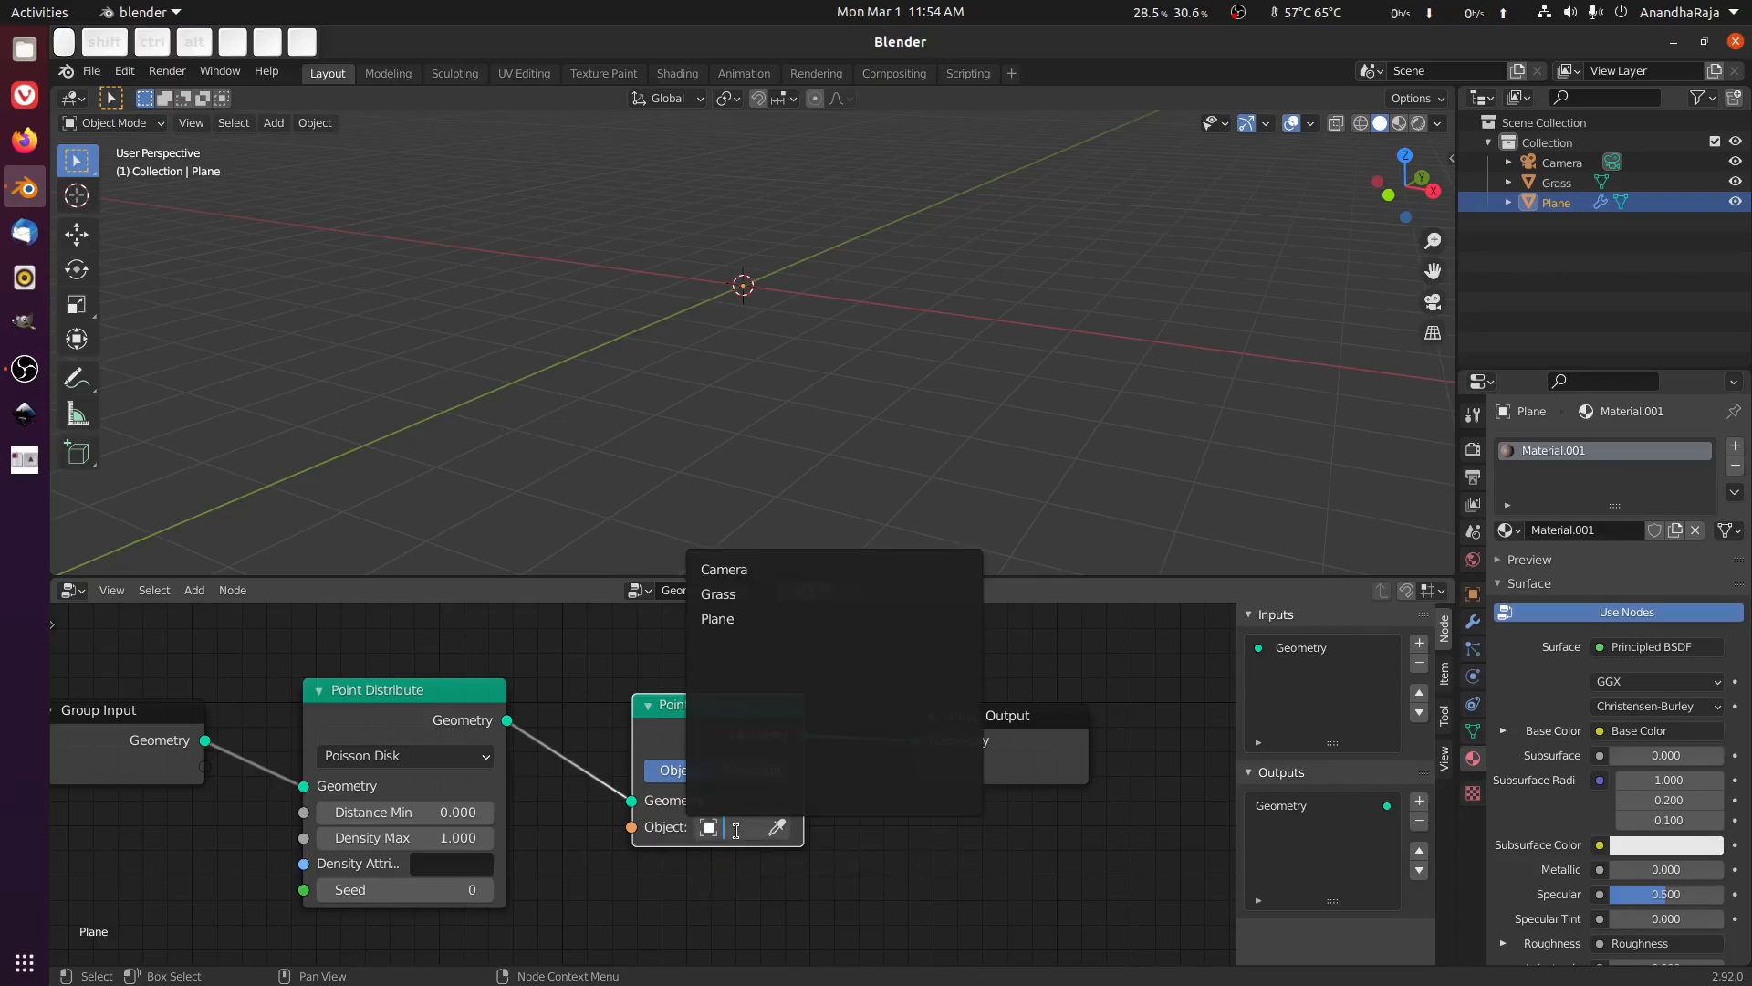
click(769, 593)
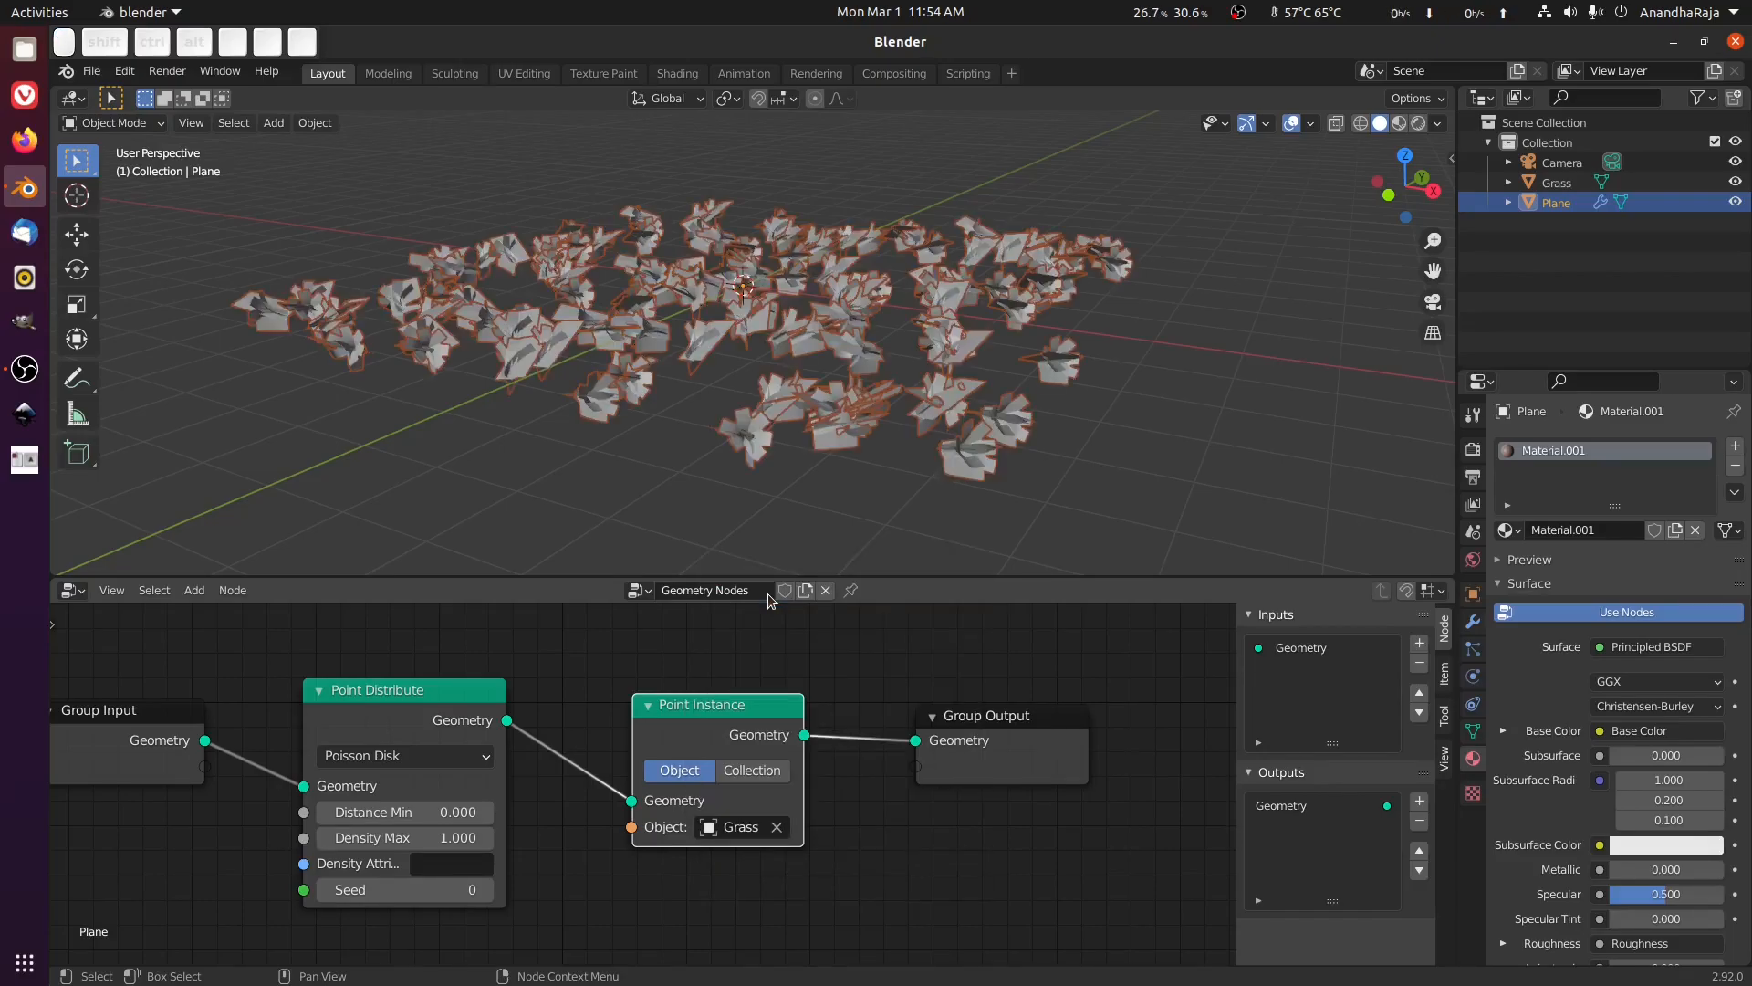
Set the Point Distribute node's Density Max to 0.1.
scroll(933, 347, up, 5)
middle_drag(920, 336, 766, 324)
shift+middle_drag(570, 839, 741, 817)
double_click(545, 810)
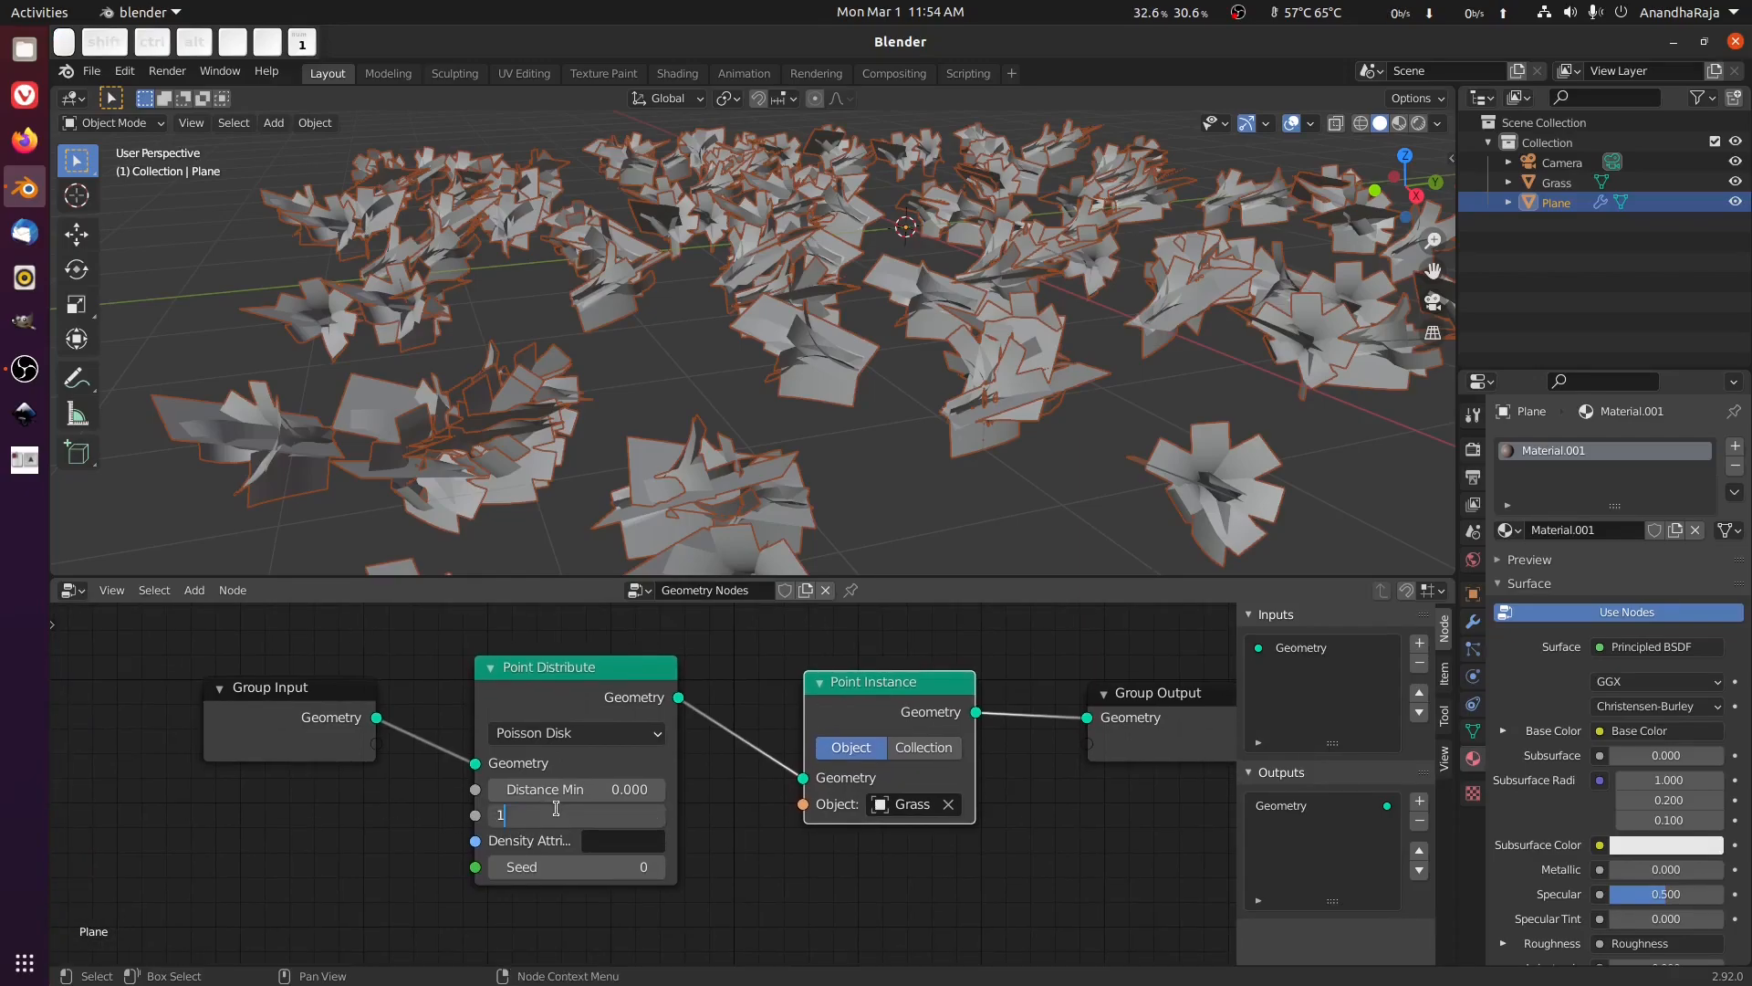
key(BackSpace)
text(.1)
key(Return)
scroll(874, 330, down, 4)
shift+middle_drag(875, 331, 810, 339)
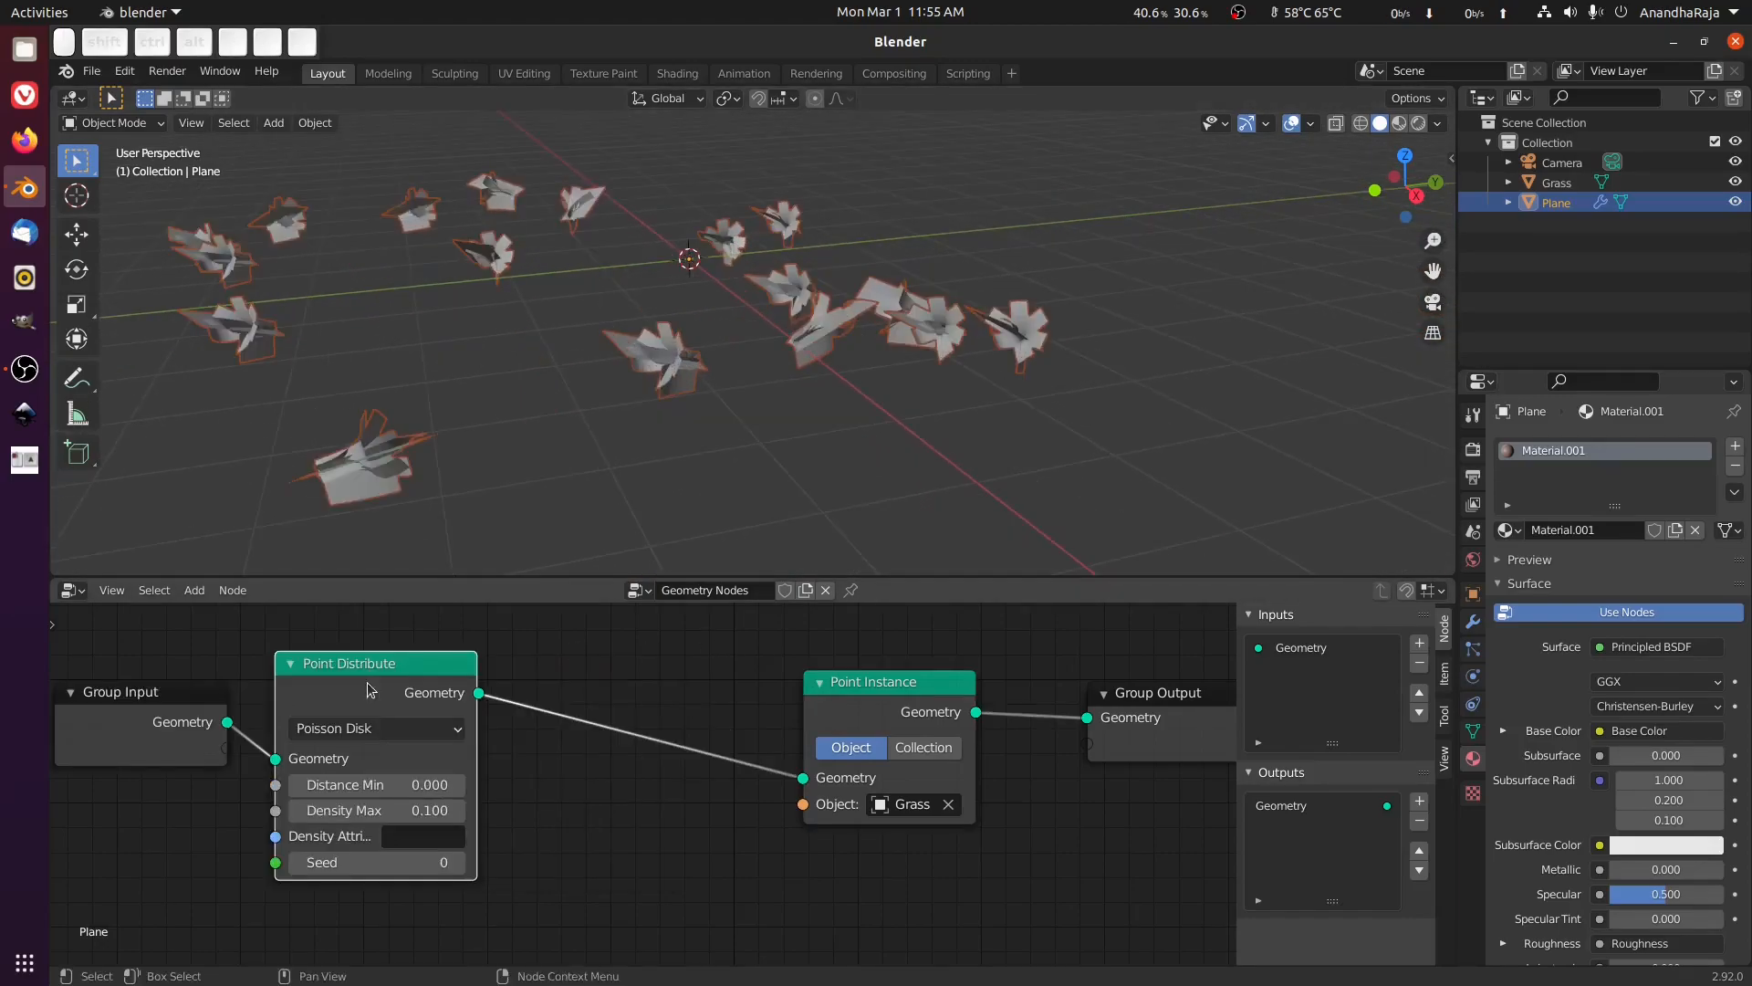
Insert an Attribute Randomize node on the link between Point Distribute and Point Instance.
key(shift+a)
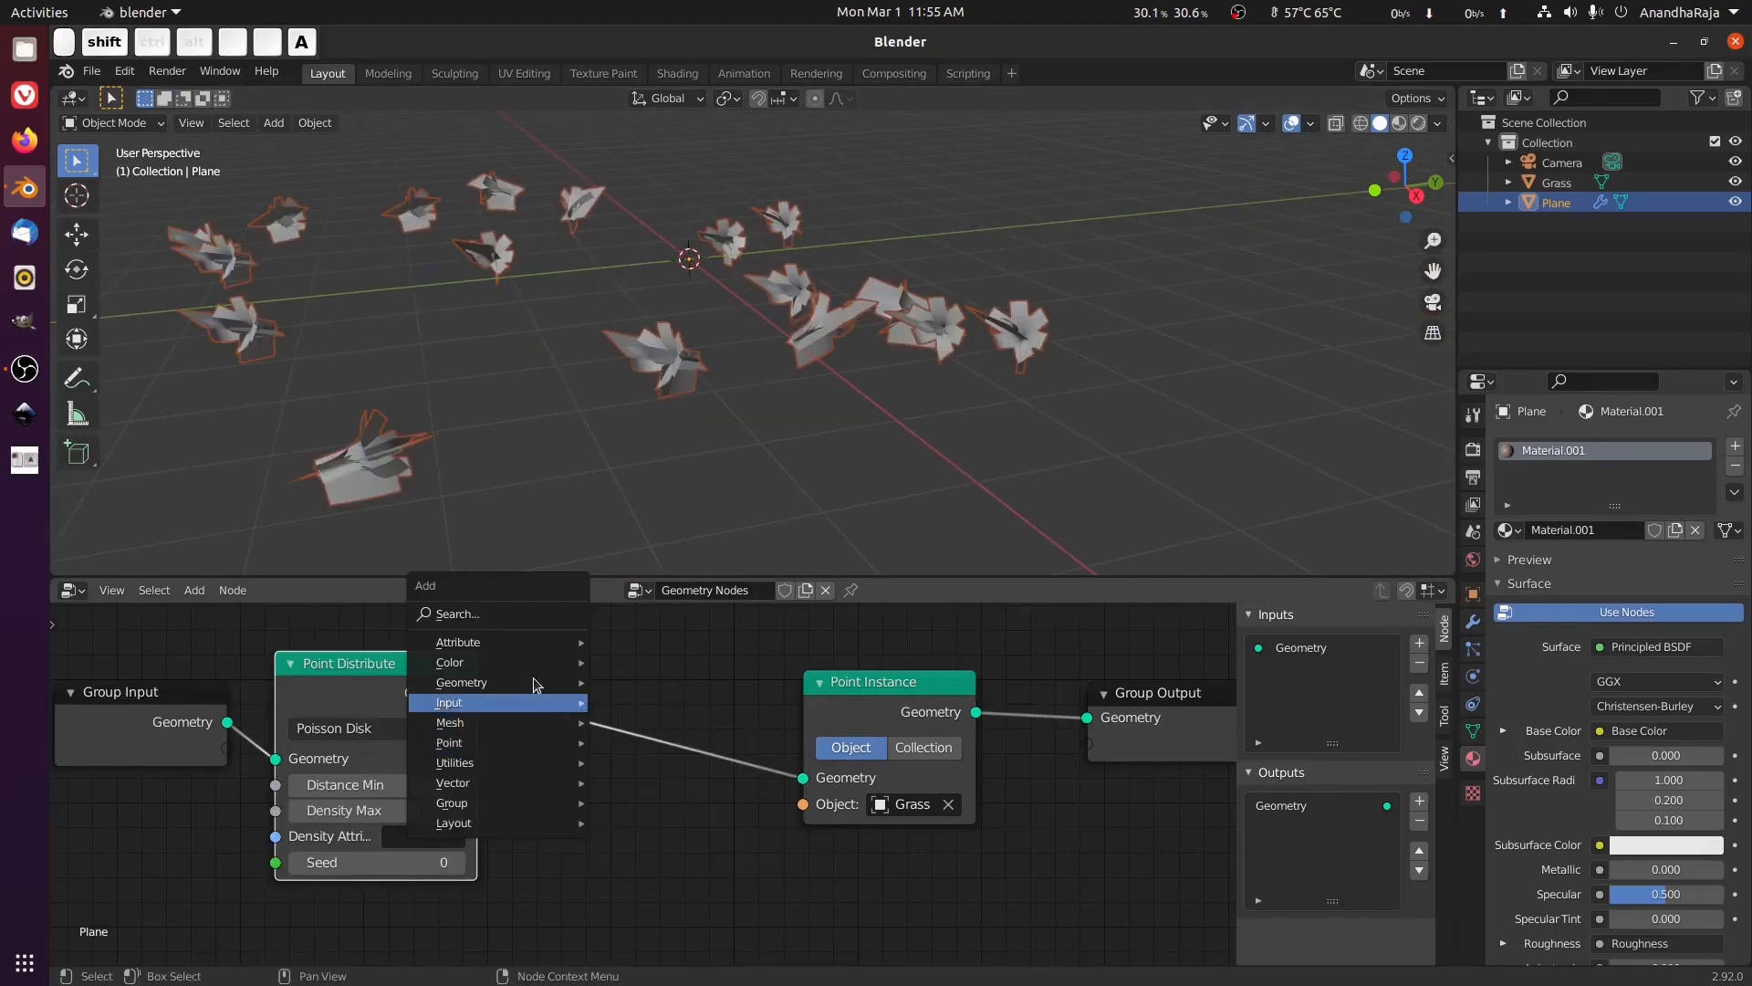
mouse_move(524, 646)
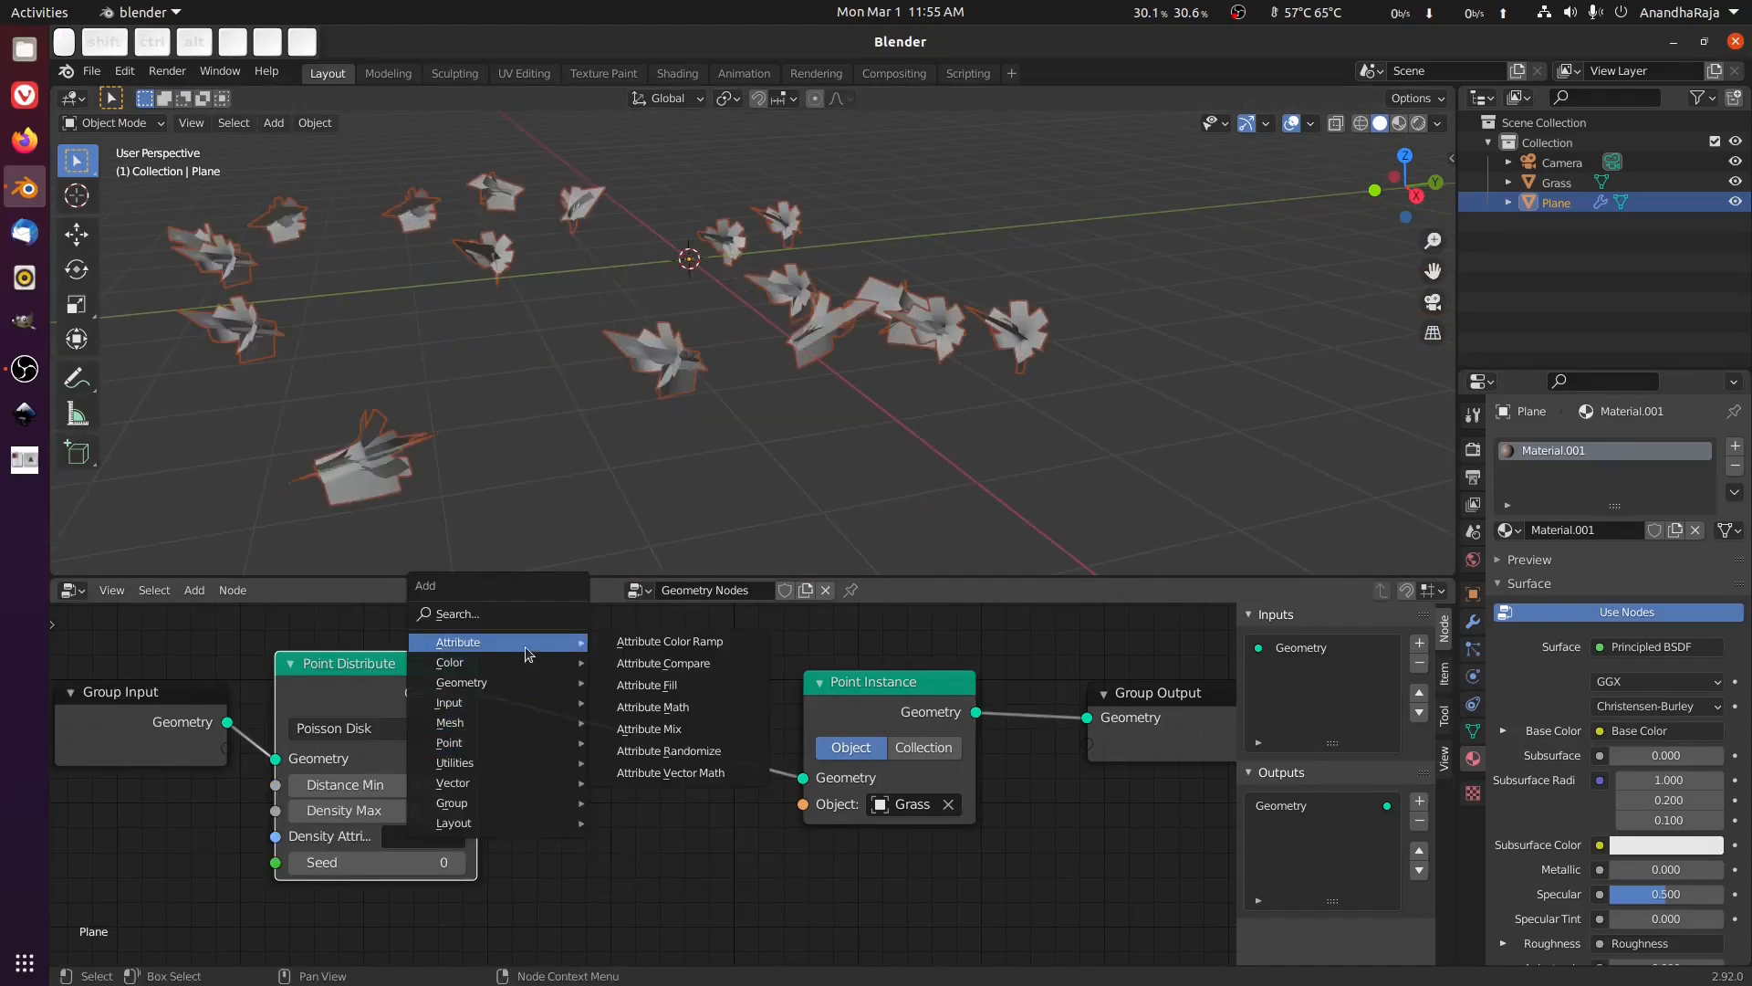
click(690, 751)
click(611, 705)
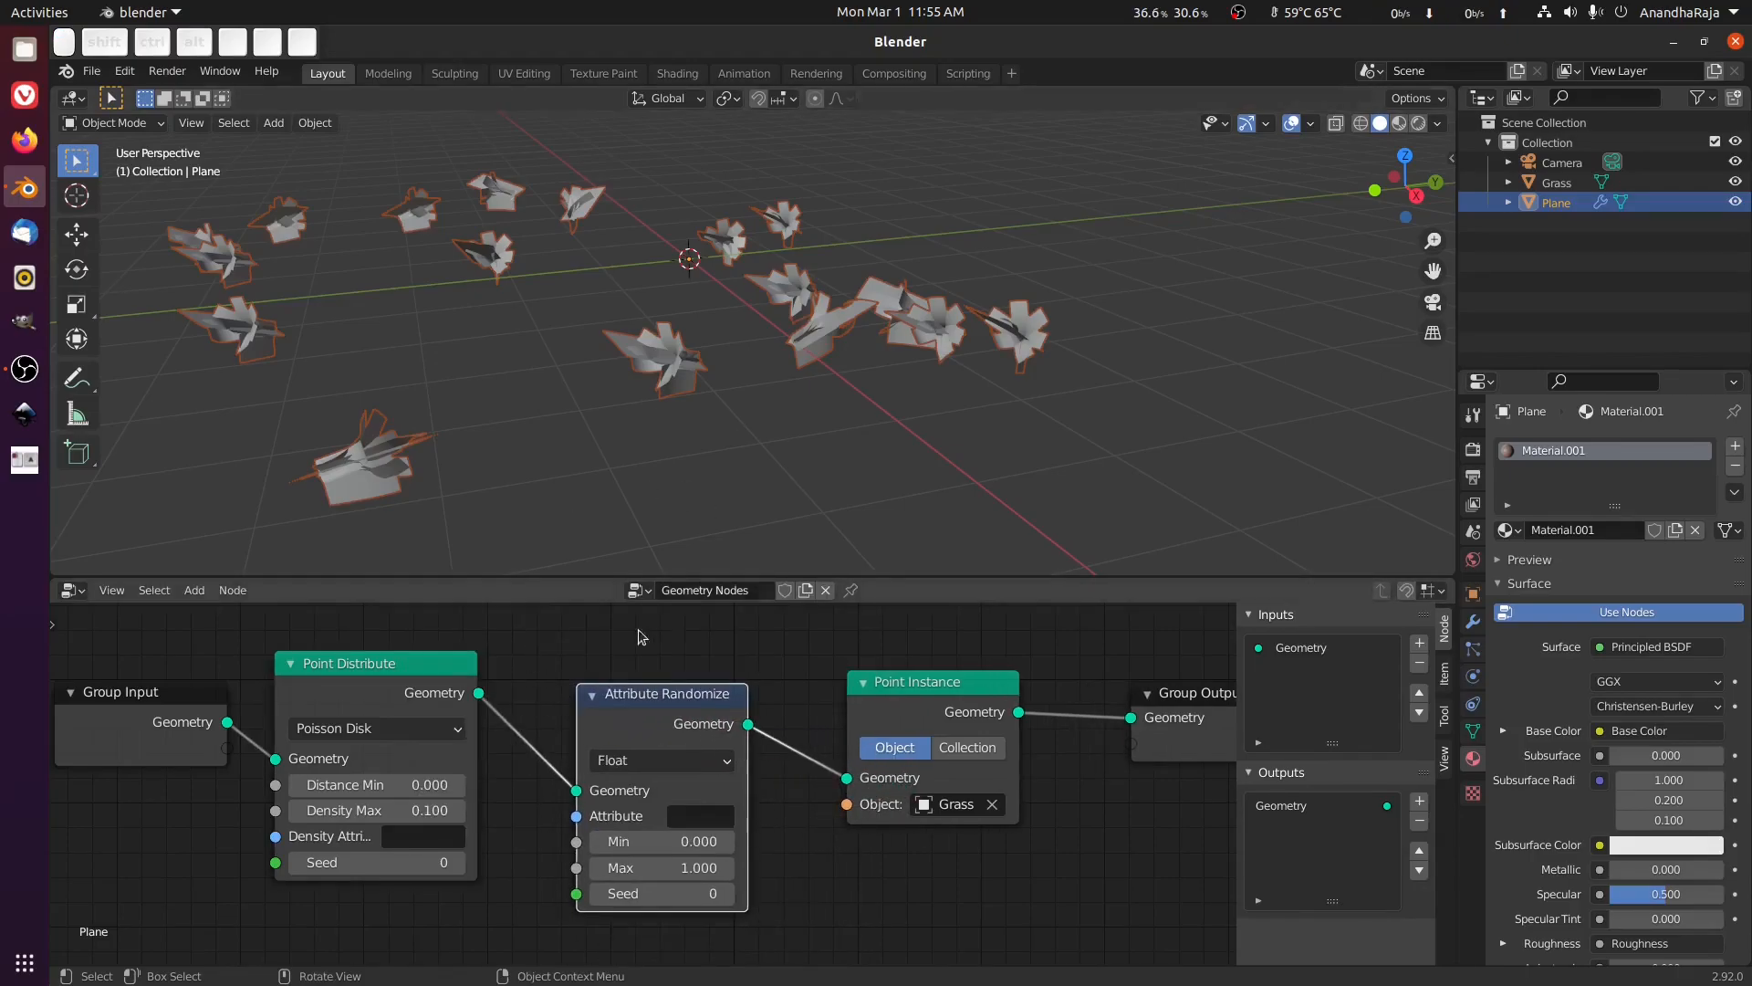
Set the Attribute Randomize node's data type to Vector and its attribute to rotation.
scroll(817, 518, up, 3)
click(681, 761)
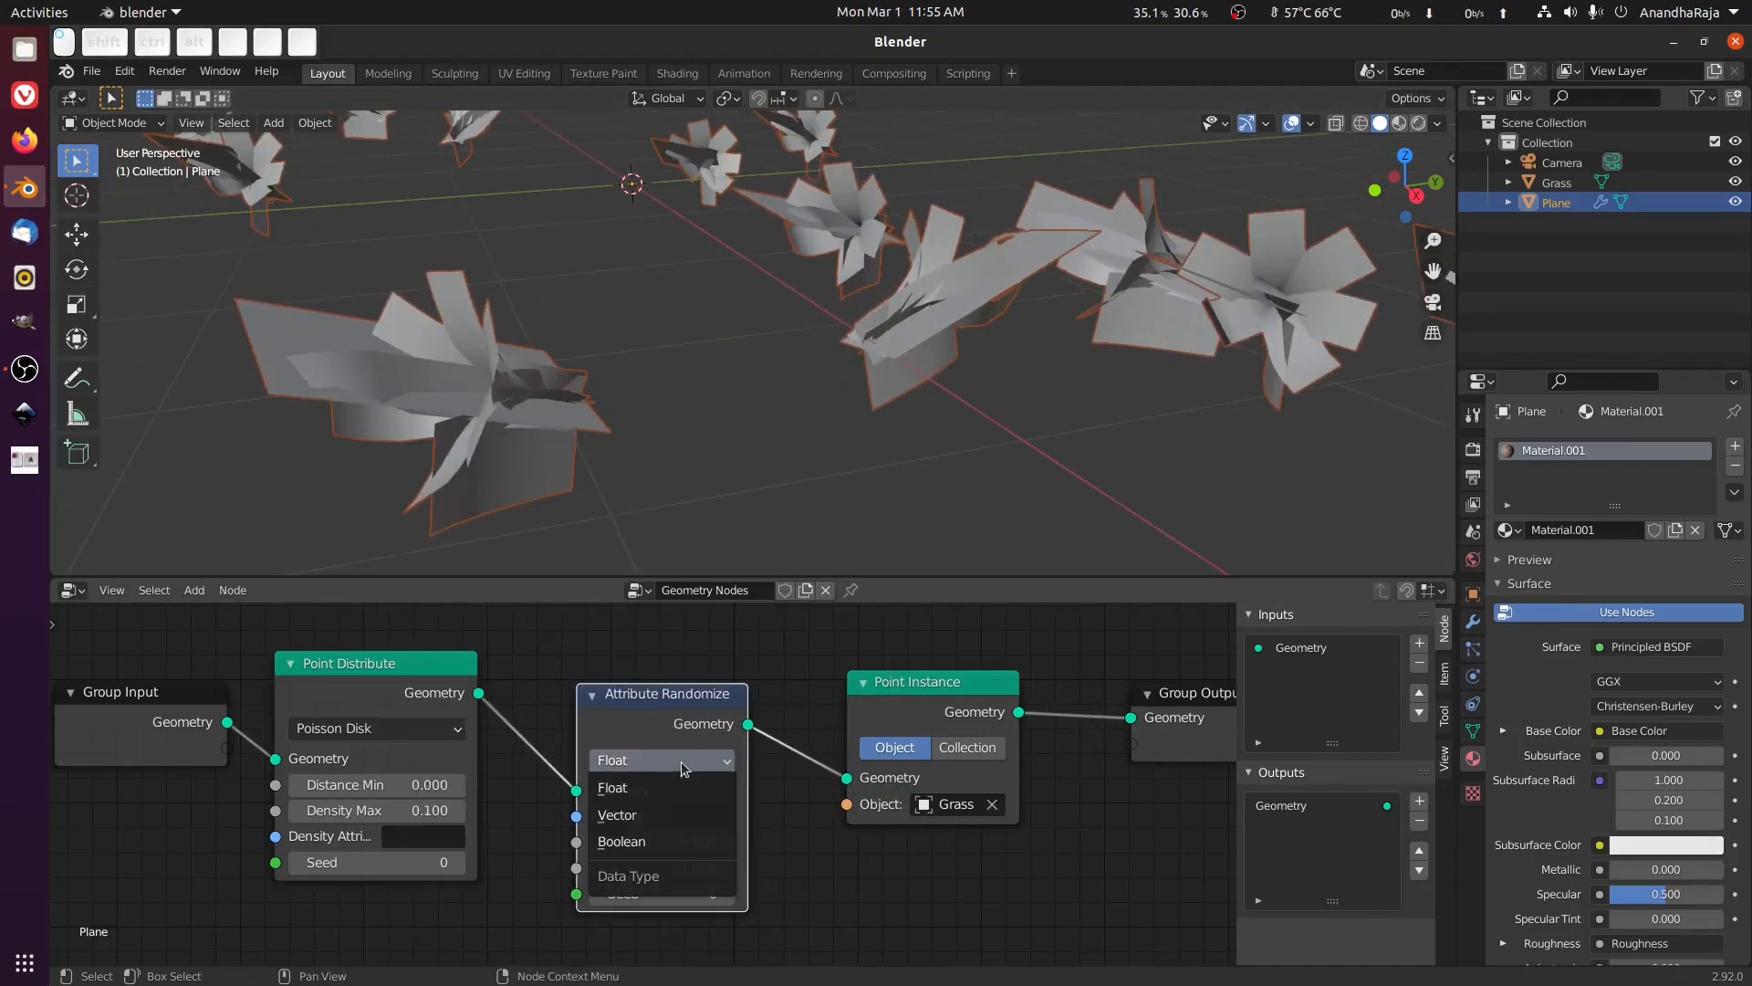
click(672, 824)
click(701, 814)
text(roration)
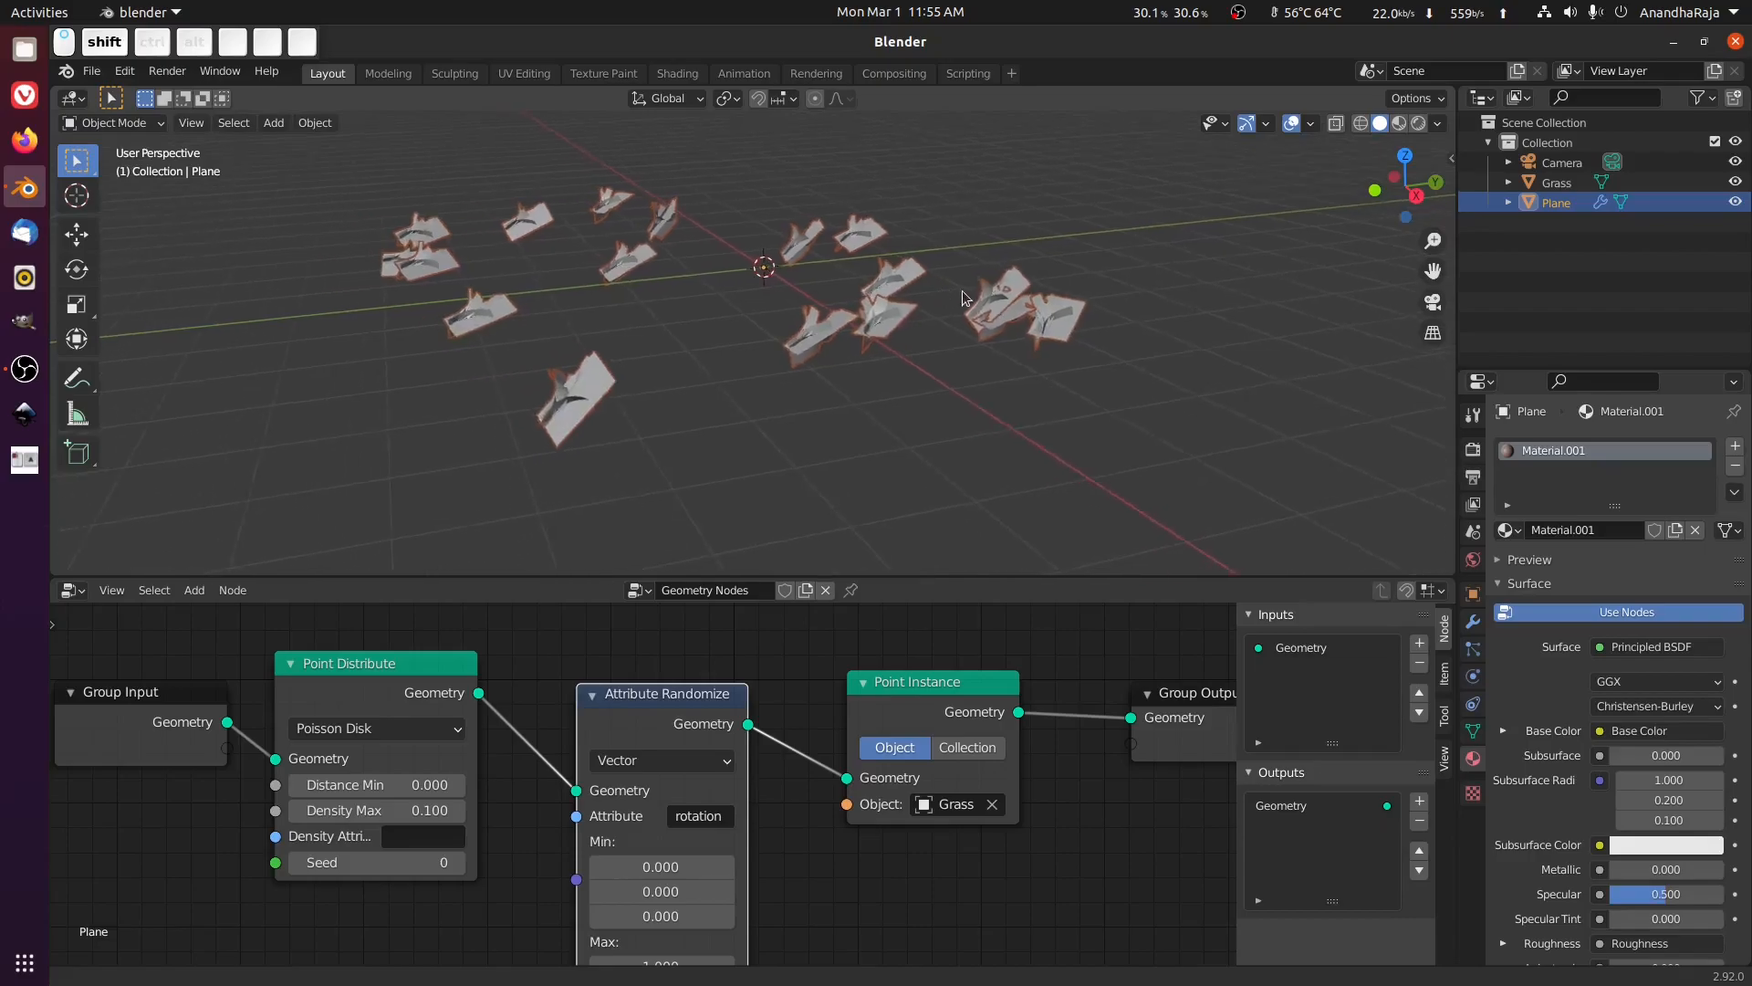
Set the first Min value of the Attribute Randomize node to 1.6 to turn the grass instances.
shift+middle_drag(962, 290, 958, 270)
shift+middle_drag(897, 442, 915, 375)
scroll(797, 879, up, 2)
shift+middle_drag(833, 868, 841, 731)
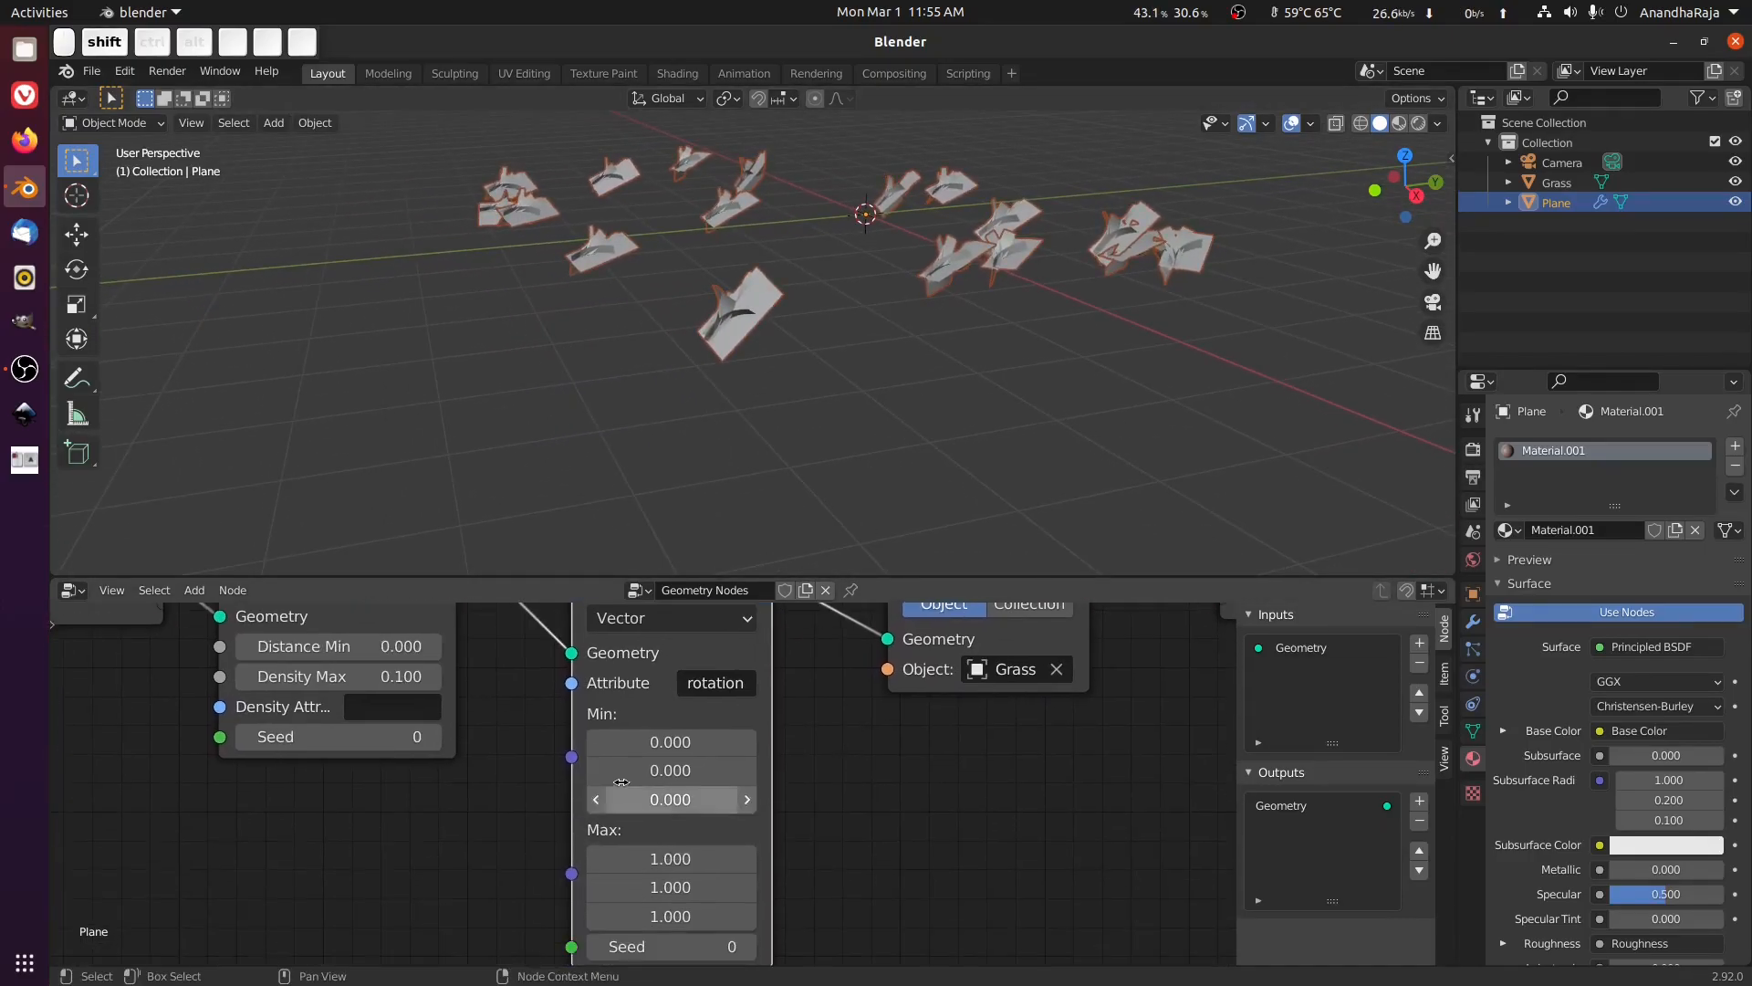
click(659, 738)
drag(658, 737, 803, 737)
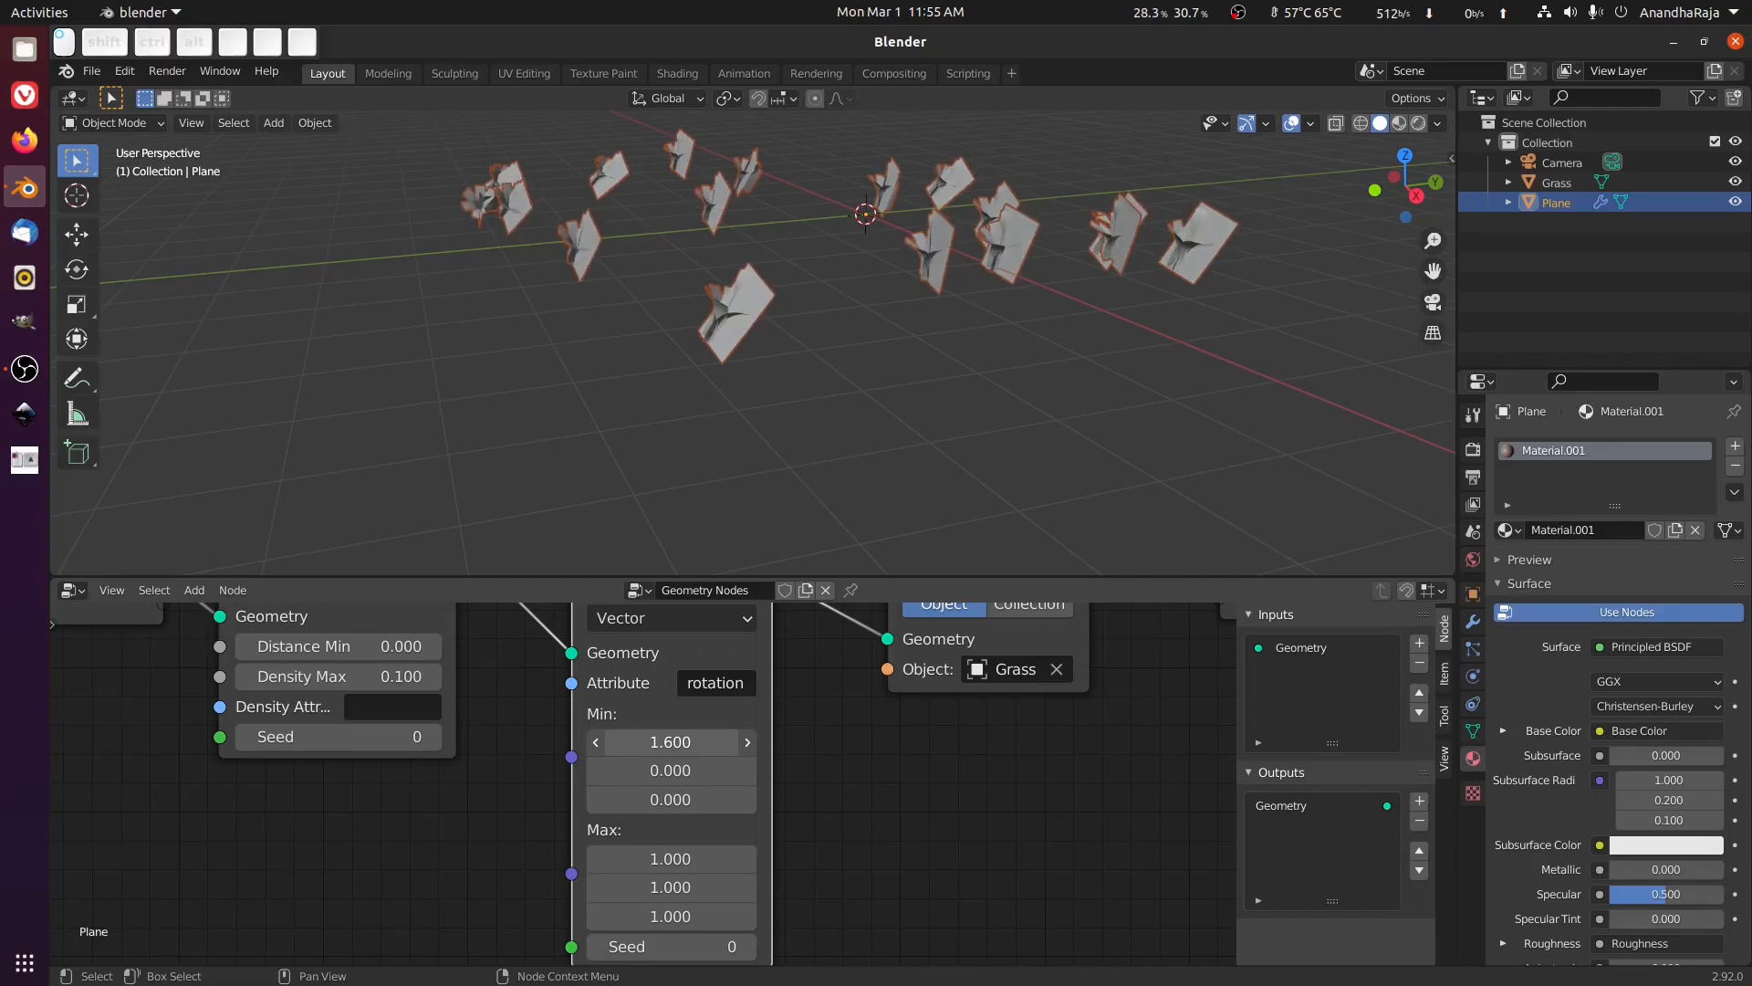
shift+middle_drag(599, 349, 791, 393)
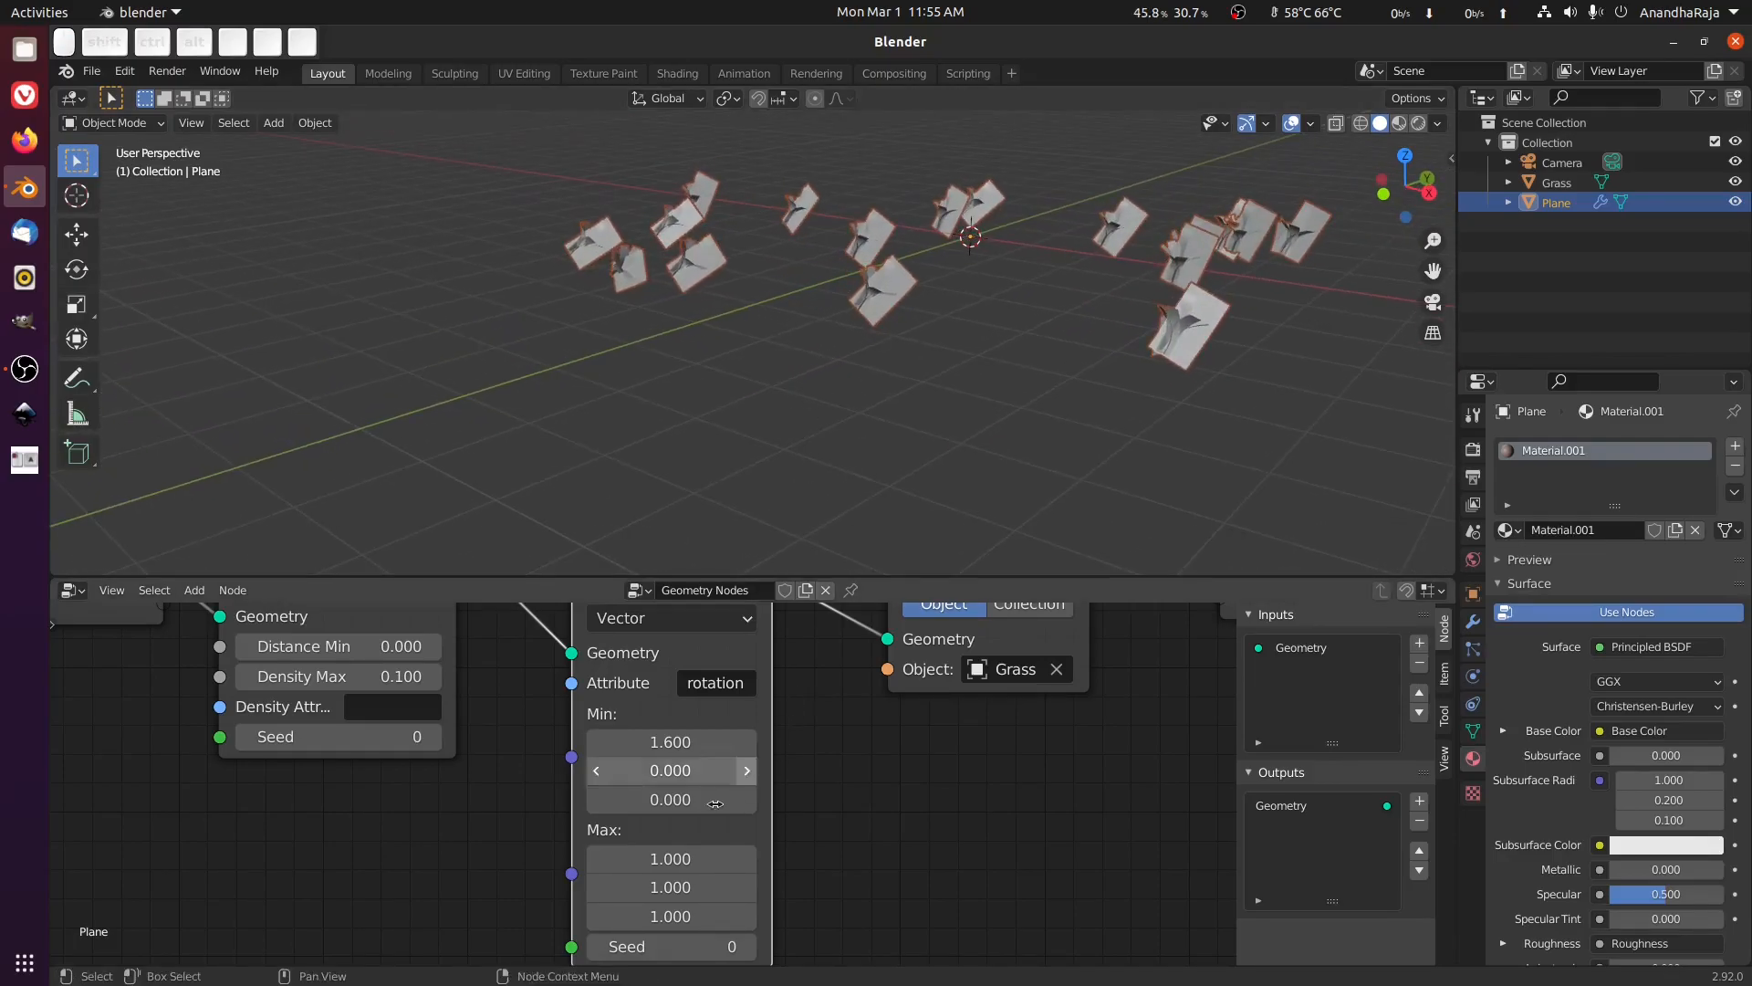
Set the second Min rotation value to -0.9 and return the third to 0 after trying other values.
drag(670, 771, 589, 770)
middle_drag(862, 511, 599, 301)
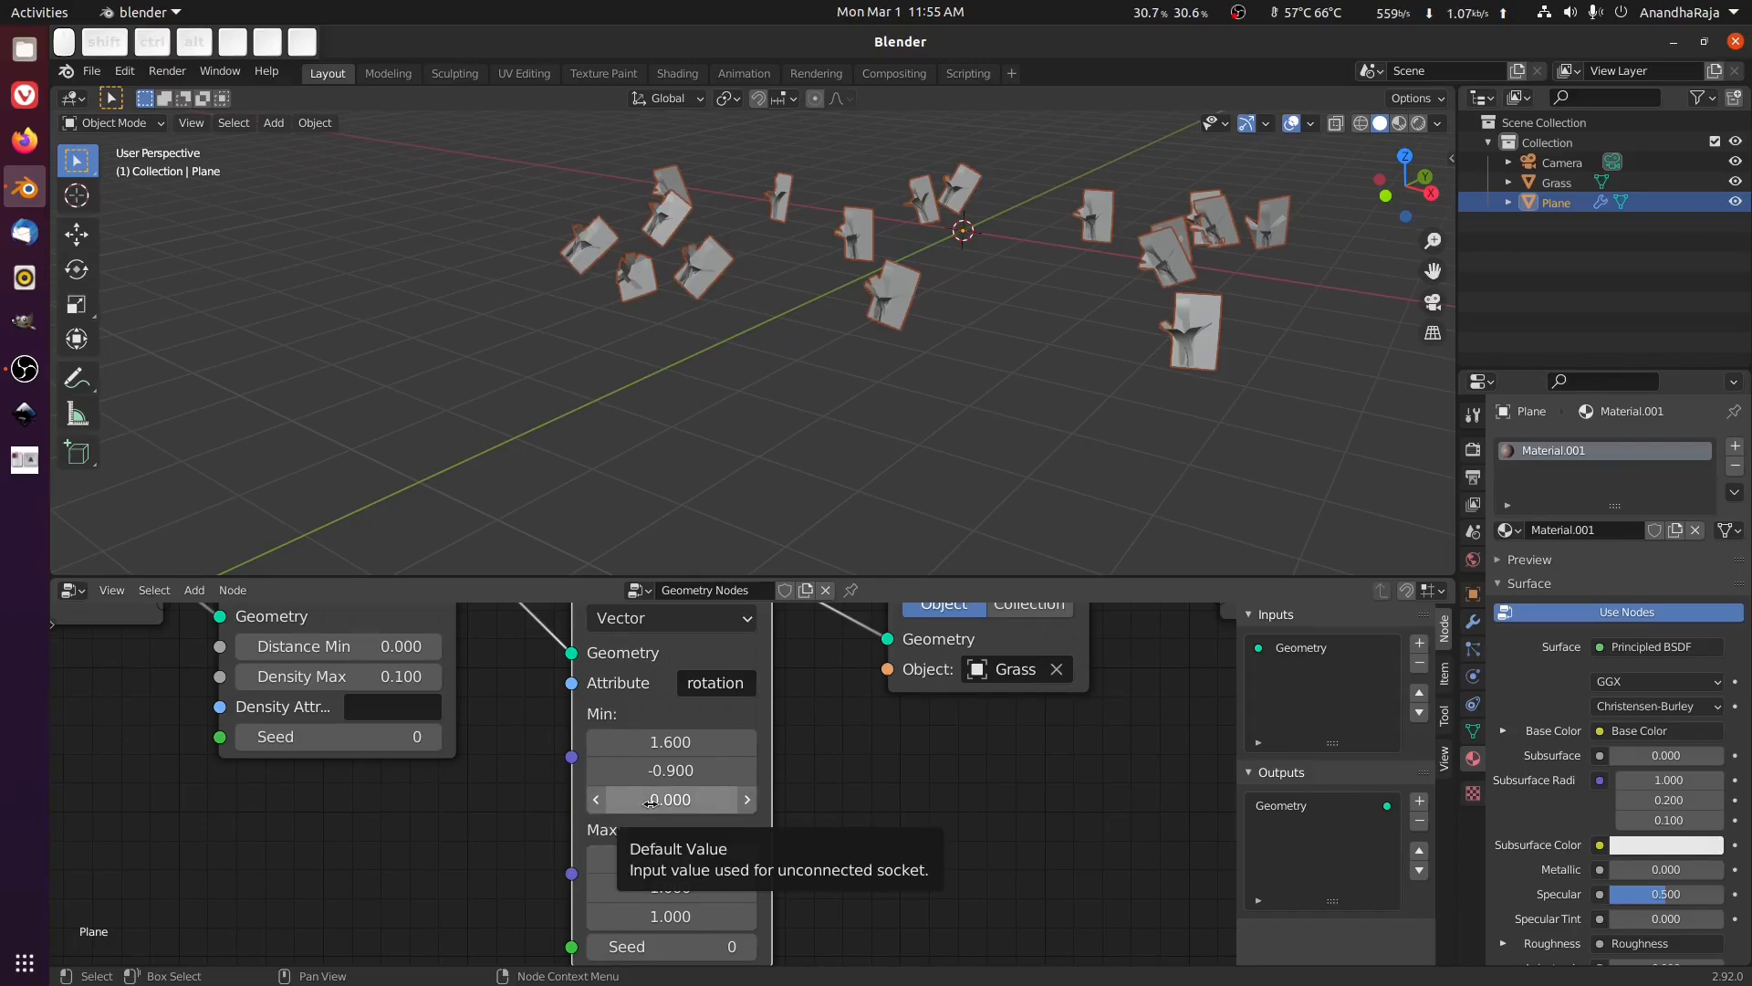
drag(659, 808, 591, 808)
click(680, 805)
text(-1.00)
key(Return)
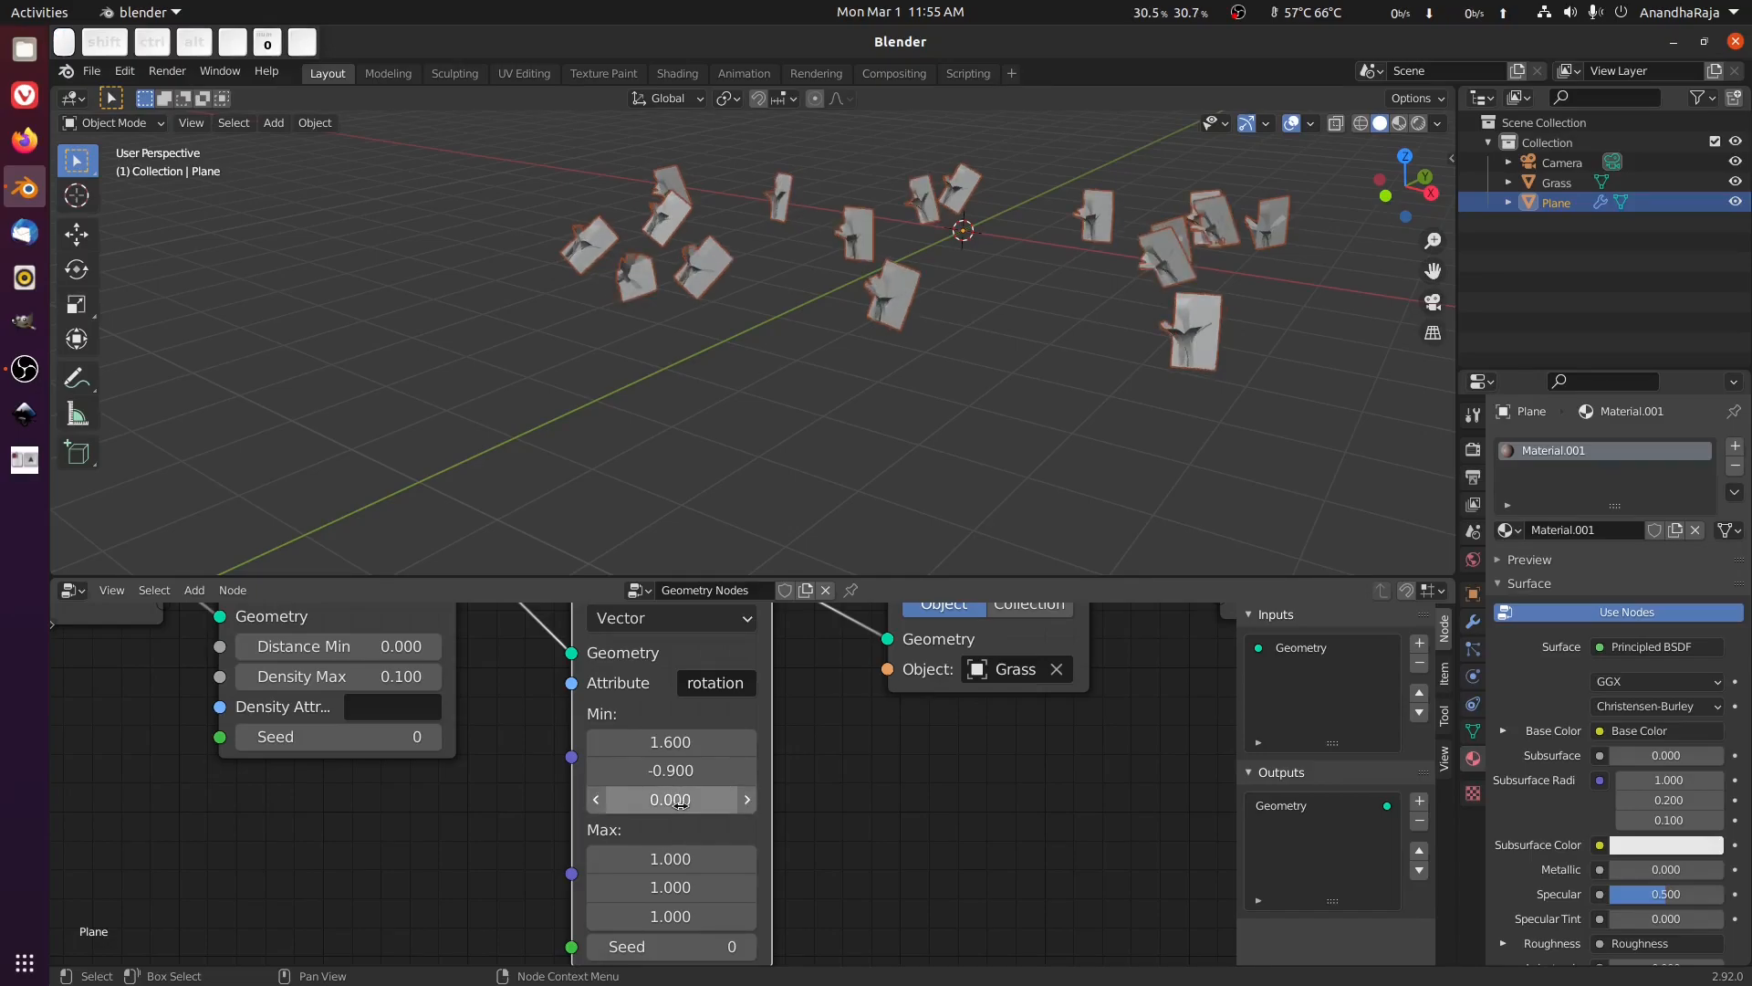
Set the Attribute Randomize node's Max rotation values to 1.7, 0 and 0.8.
middle_drag(892, 810, 831, 778)
drag(631, 793, 758, 793)
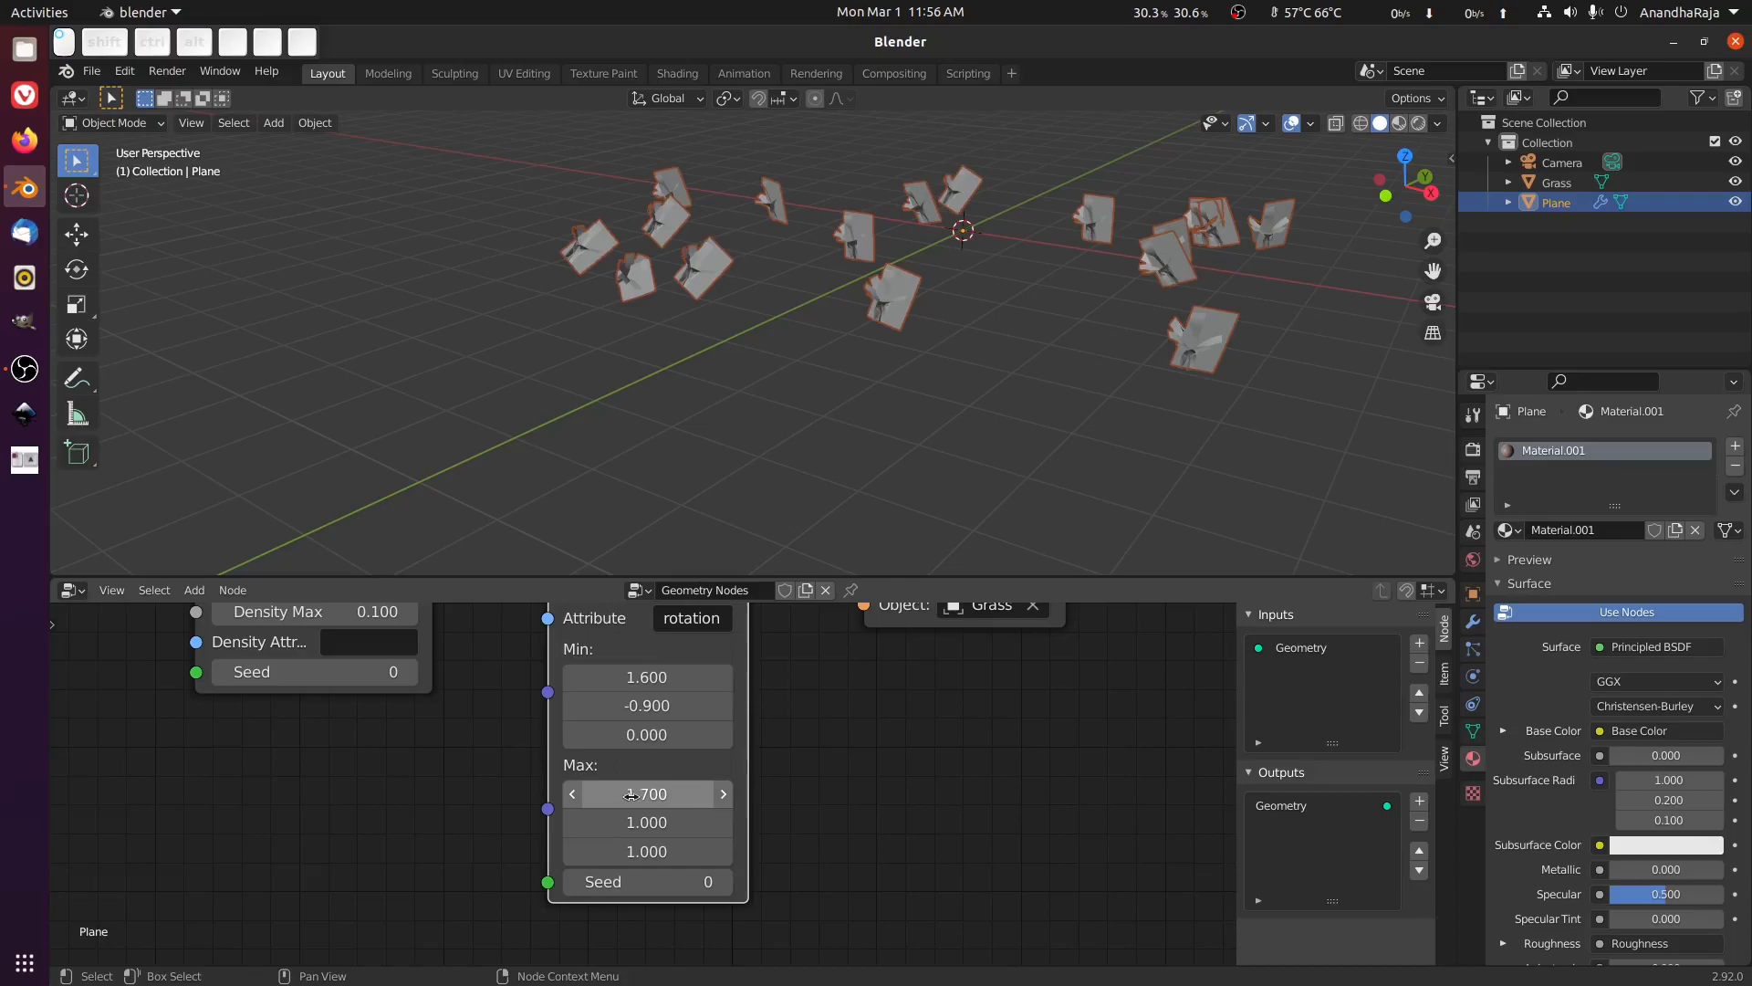
mouse_move(640, 794)
mouse_down()
mouse_move(703, 793)
mouse_move(429, 793)
mouse_move(642, 793)
mouse_move(624, 793)
mouse_up()
click(728, 794)
click(728, 794)
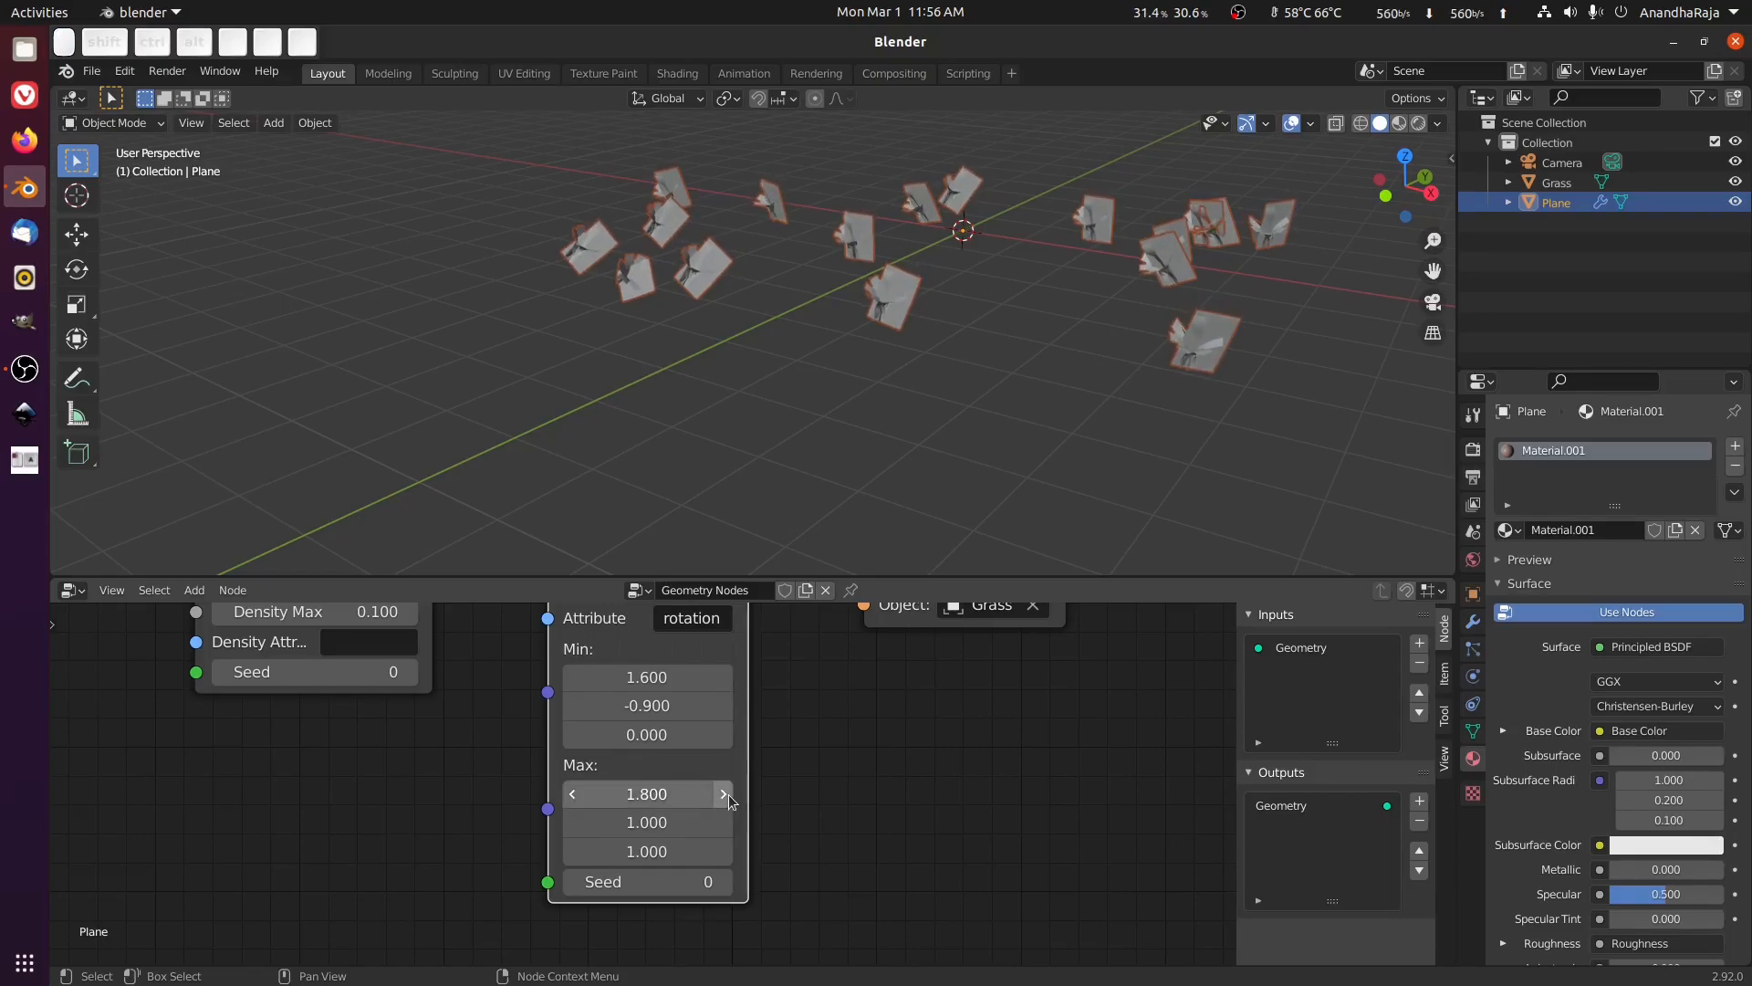
click(572, 794)
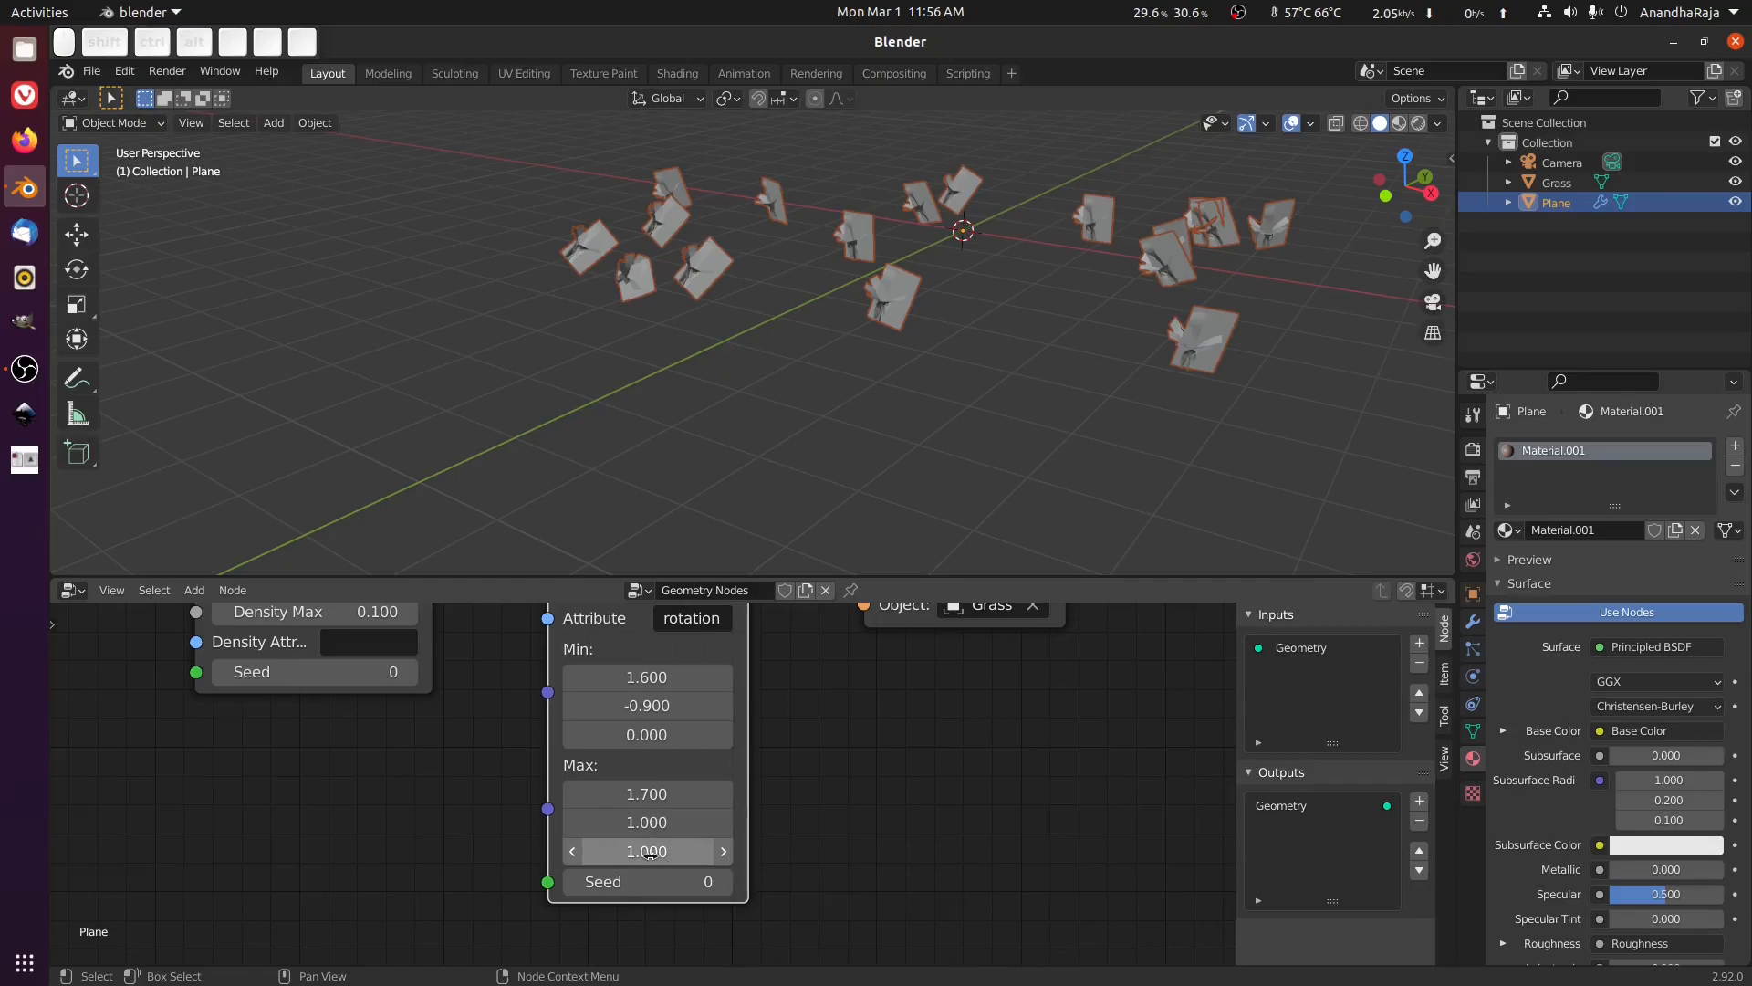
drag(647, 822, 583, 823)
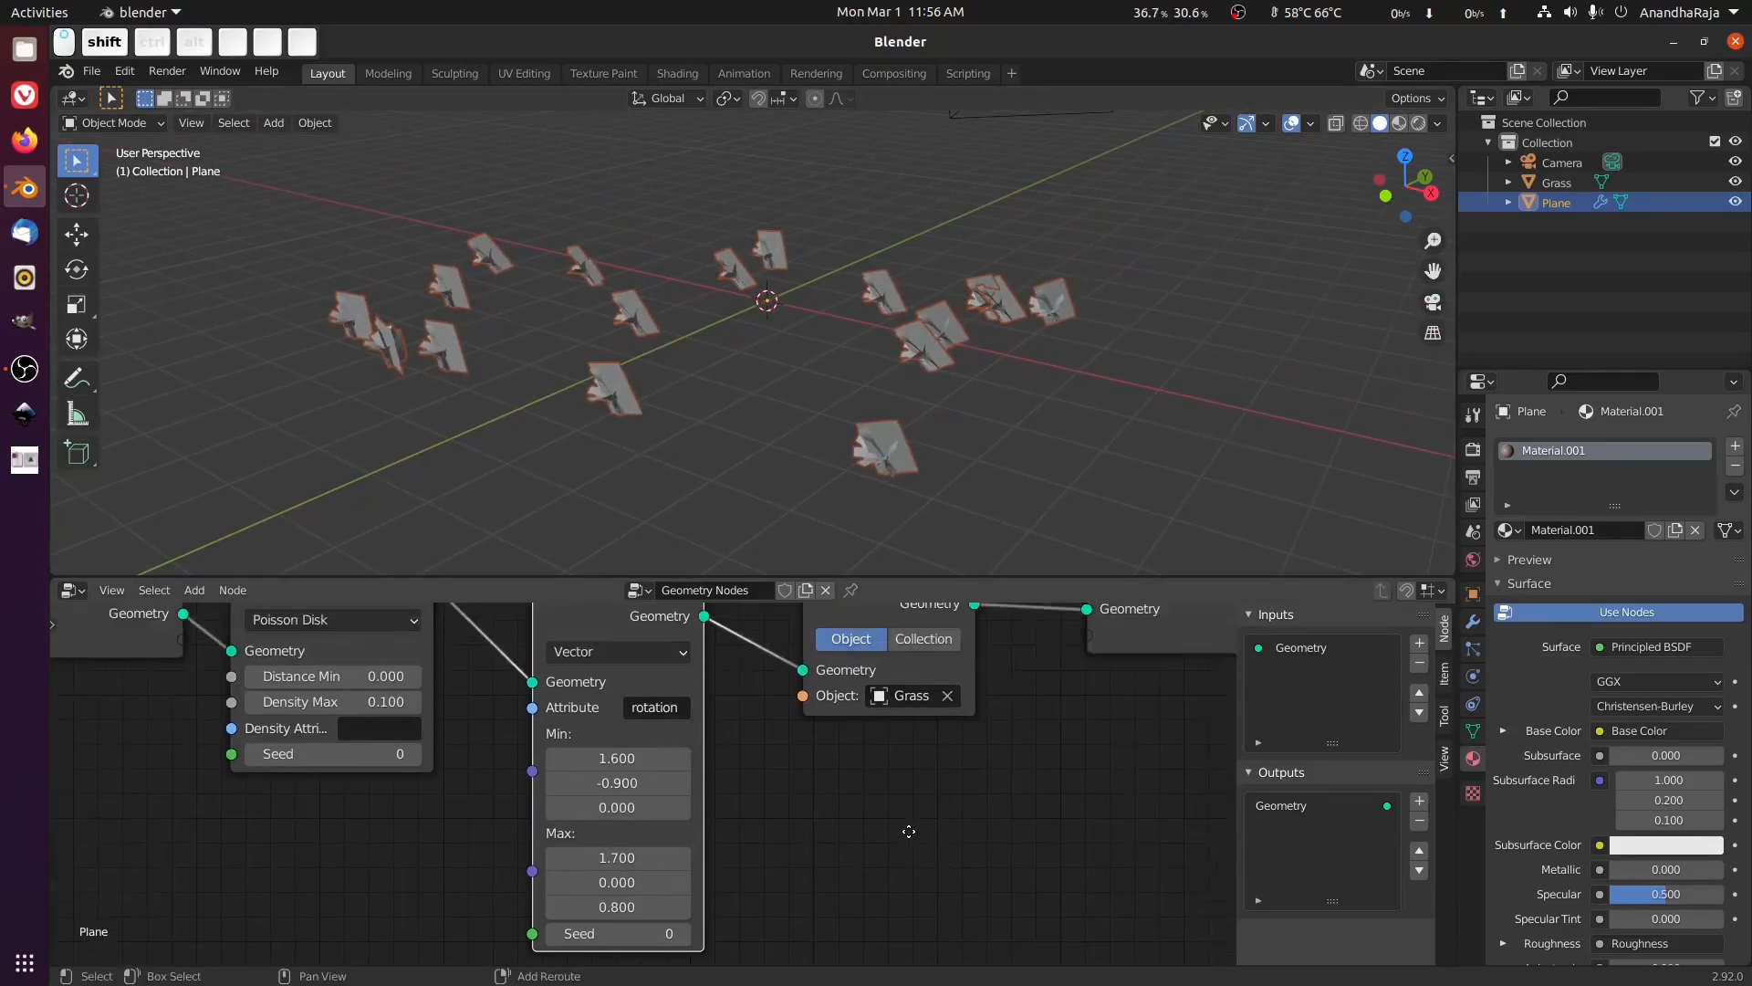
Preview the rotated grass clumps with their materials in Material Preview shading, with the plane deselected.
middle_drag(909, 831, 788, 933)
click(1401, 124)
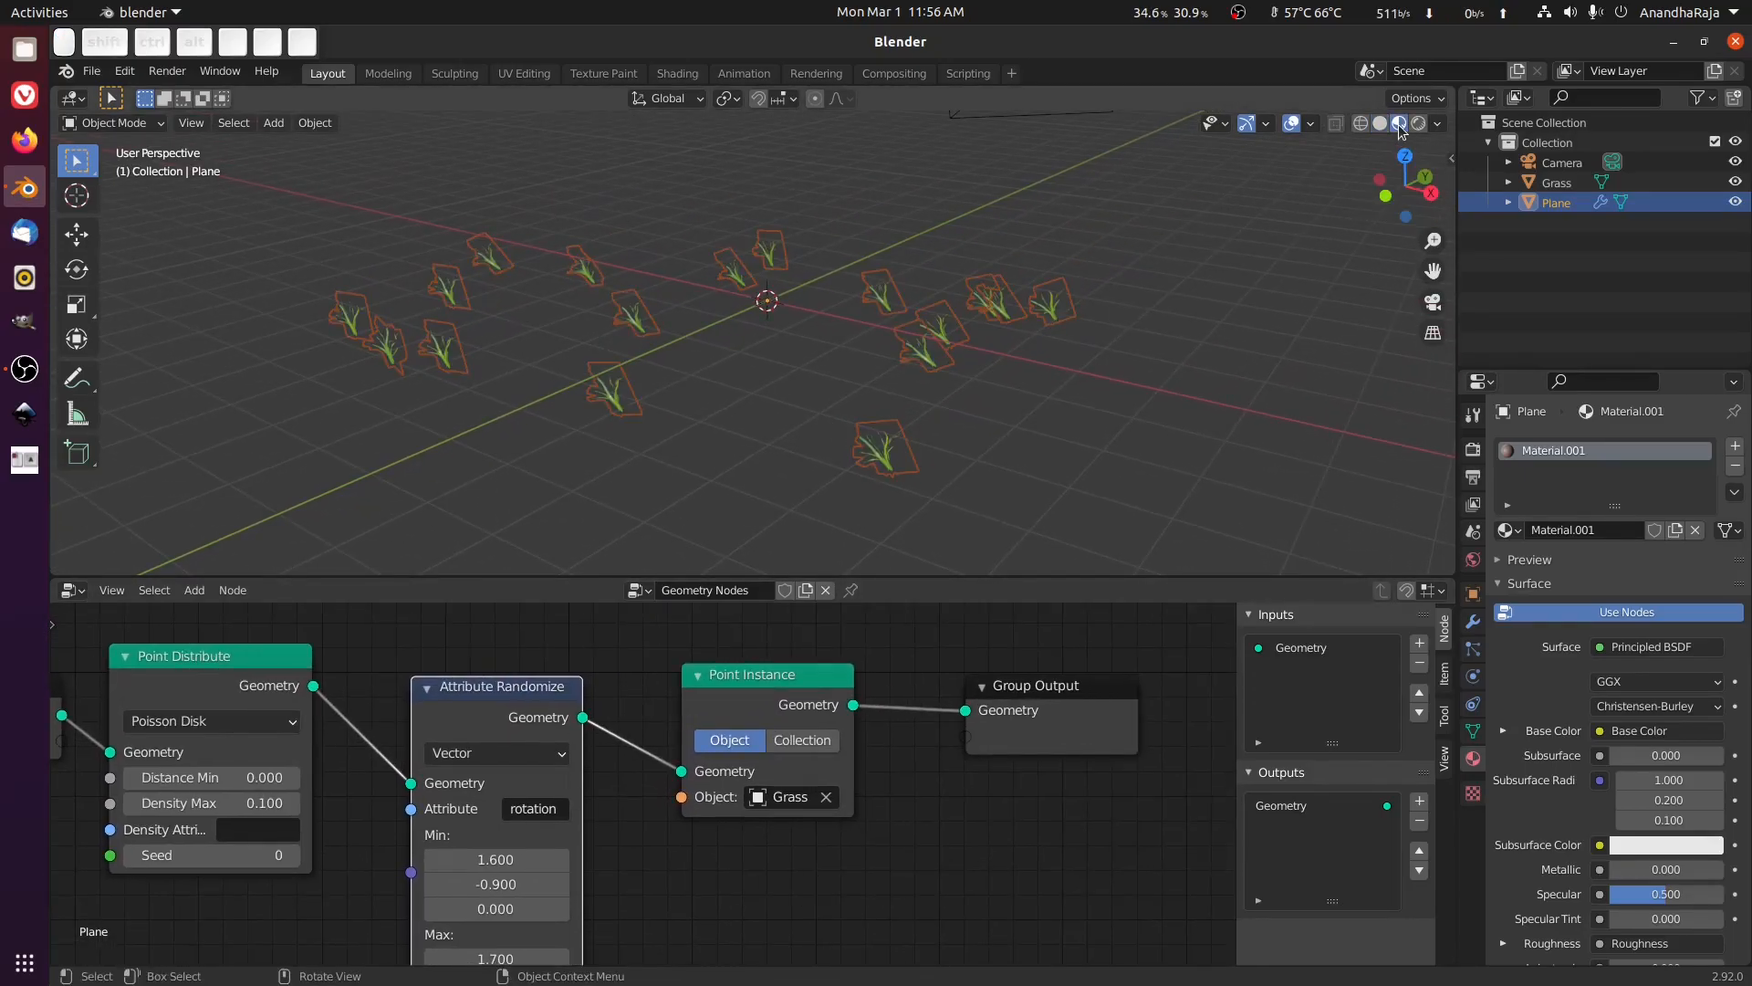
click(1113, 392)
scroll(1108, 394, up, 4)
shift+middle_drag(1103, 397, 998, 281)
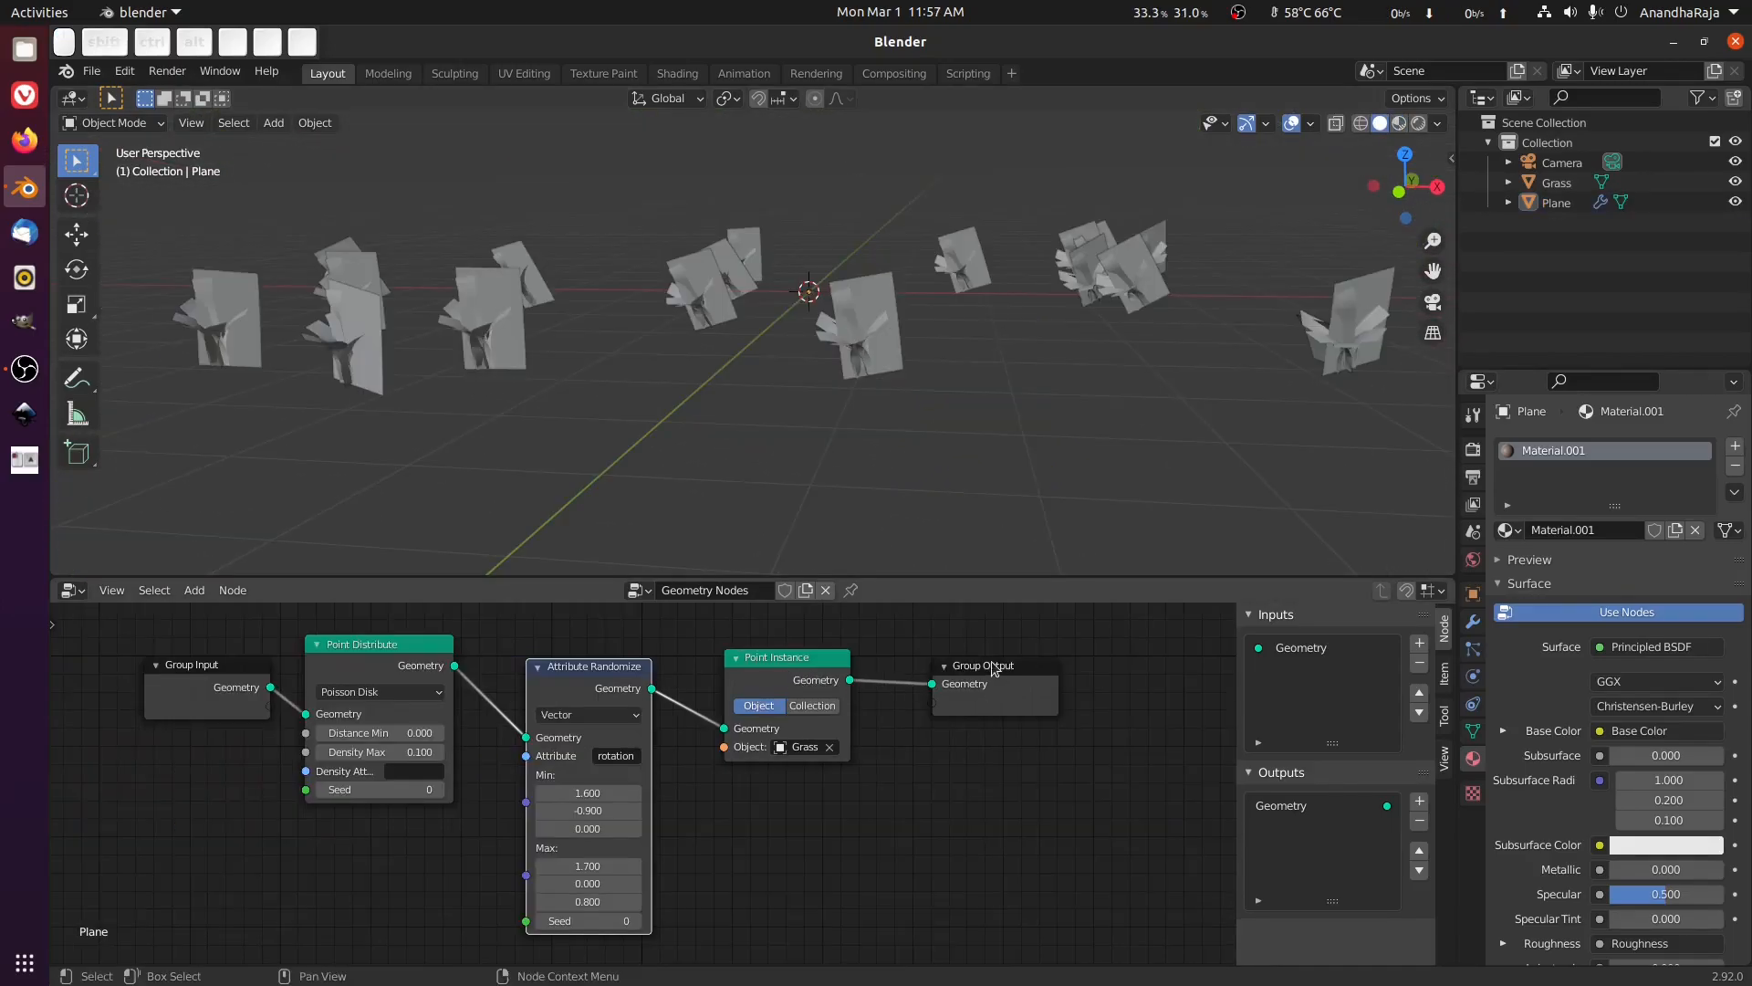
Spread out the node layout, moving Attribute Randomize away from Point Distribute and Group Input and Group Output farther outward.
scroll(995, 671, down, 3)
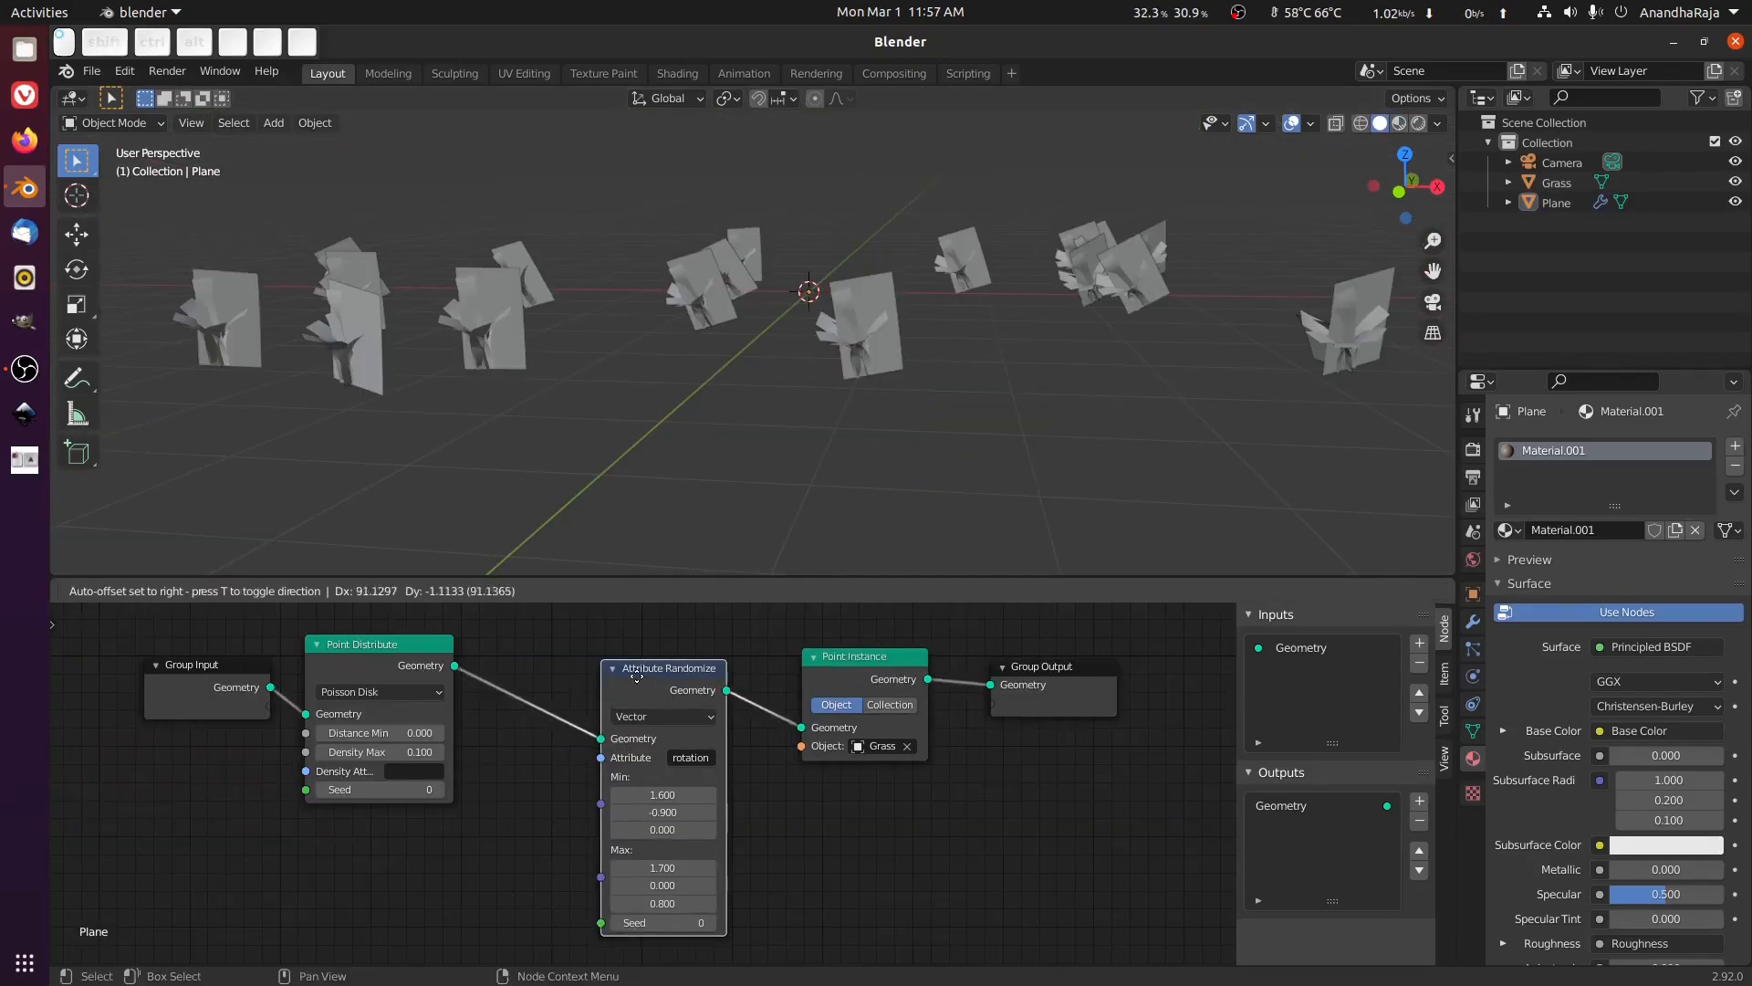
scroll(904, 354, down, 3)
middle_drag(890, 365, 956, 332)
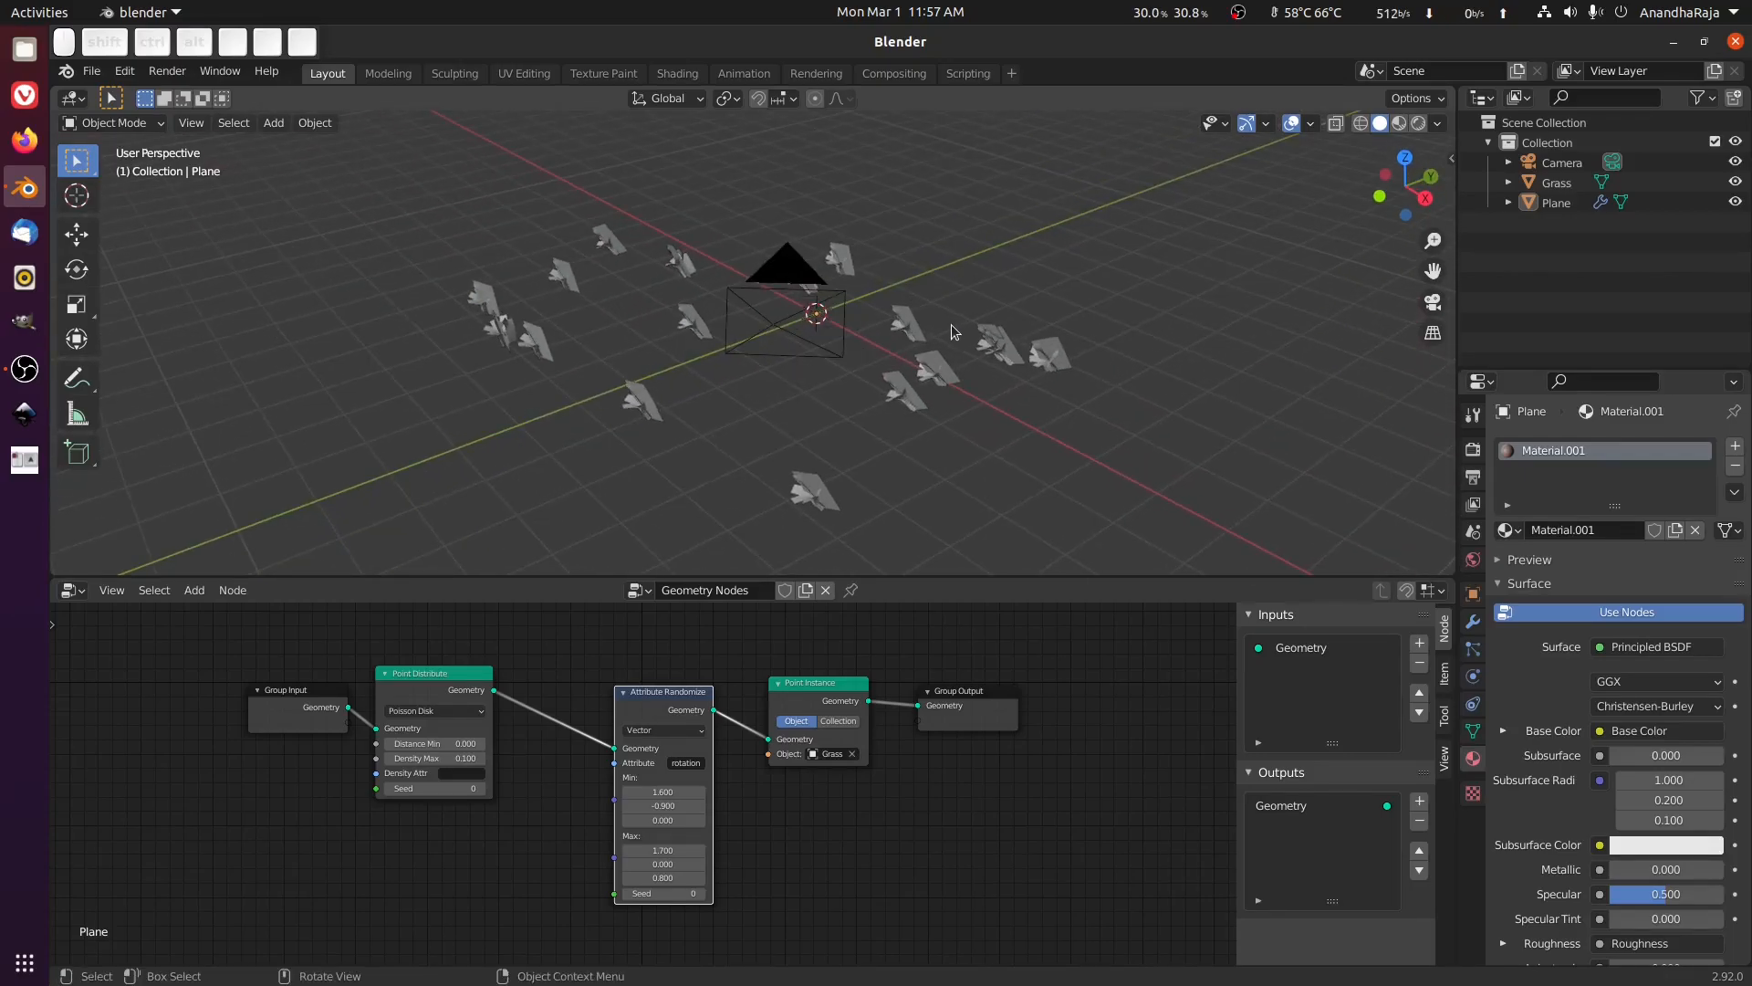
drag(340, 721, 313, 721)
drag(969, 701, 1006, 692)
drag(292, 721, 256, 685)
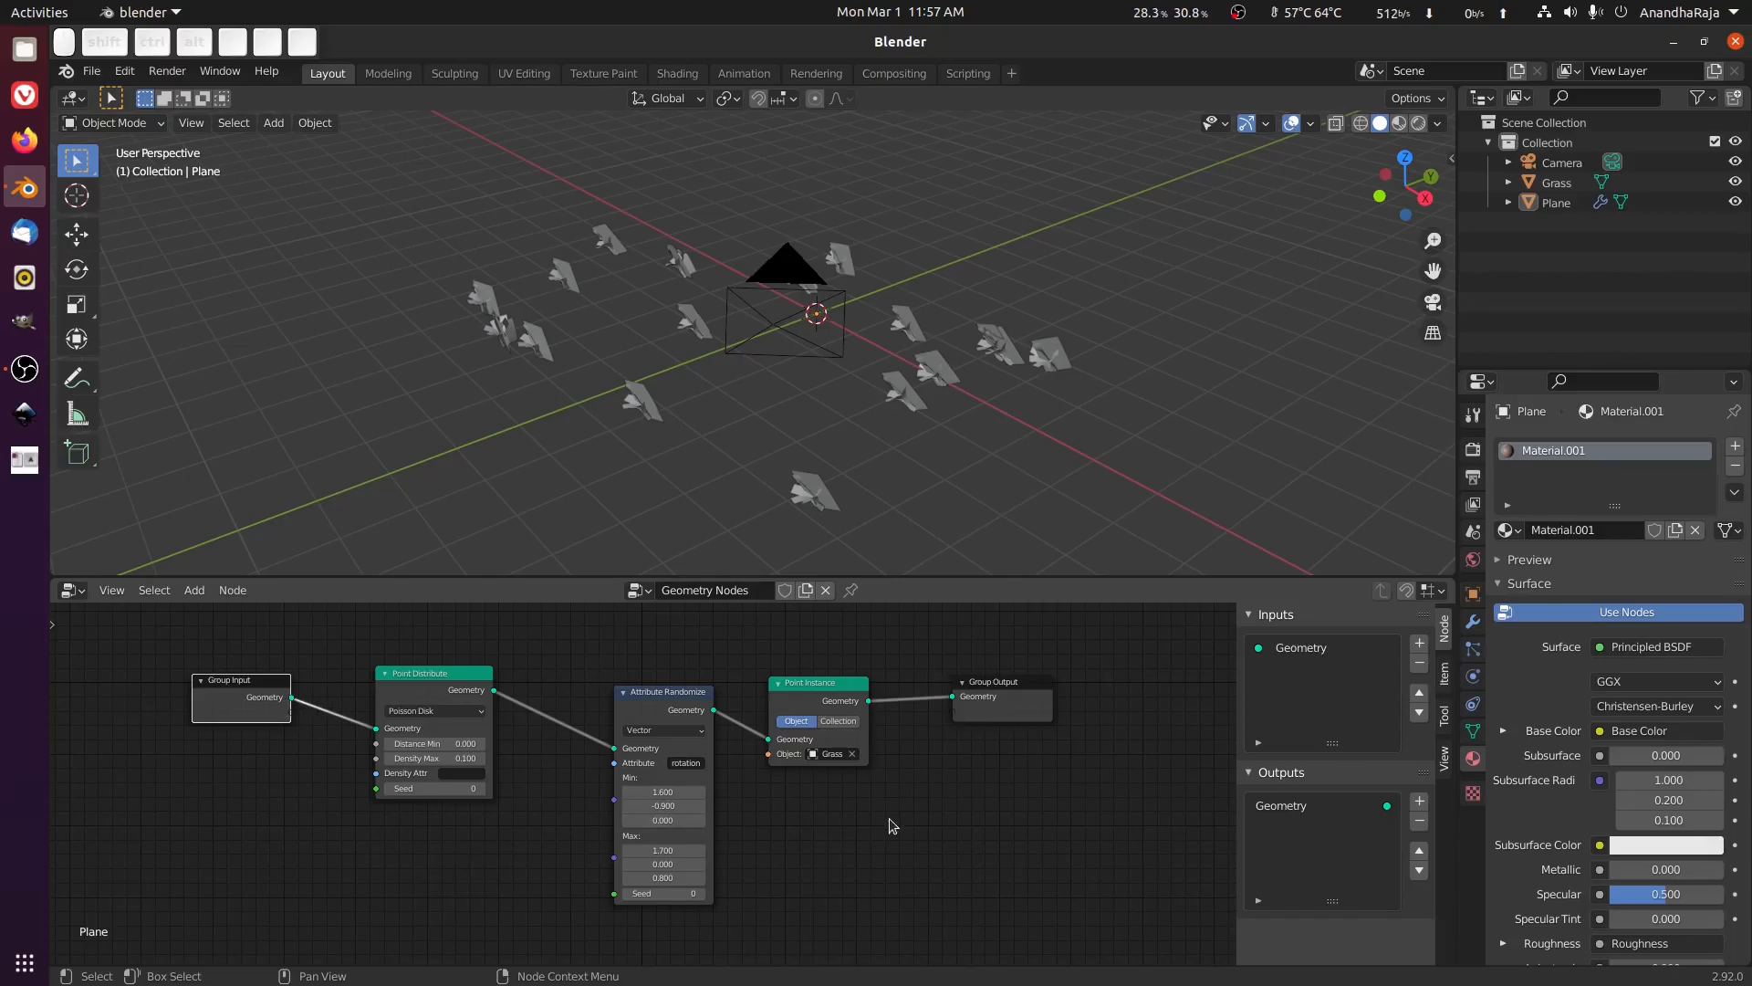
drag(990, 696, 1034, 691)
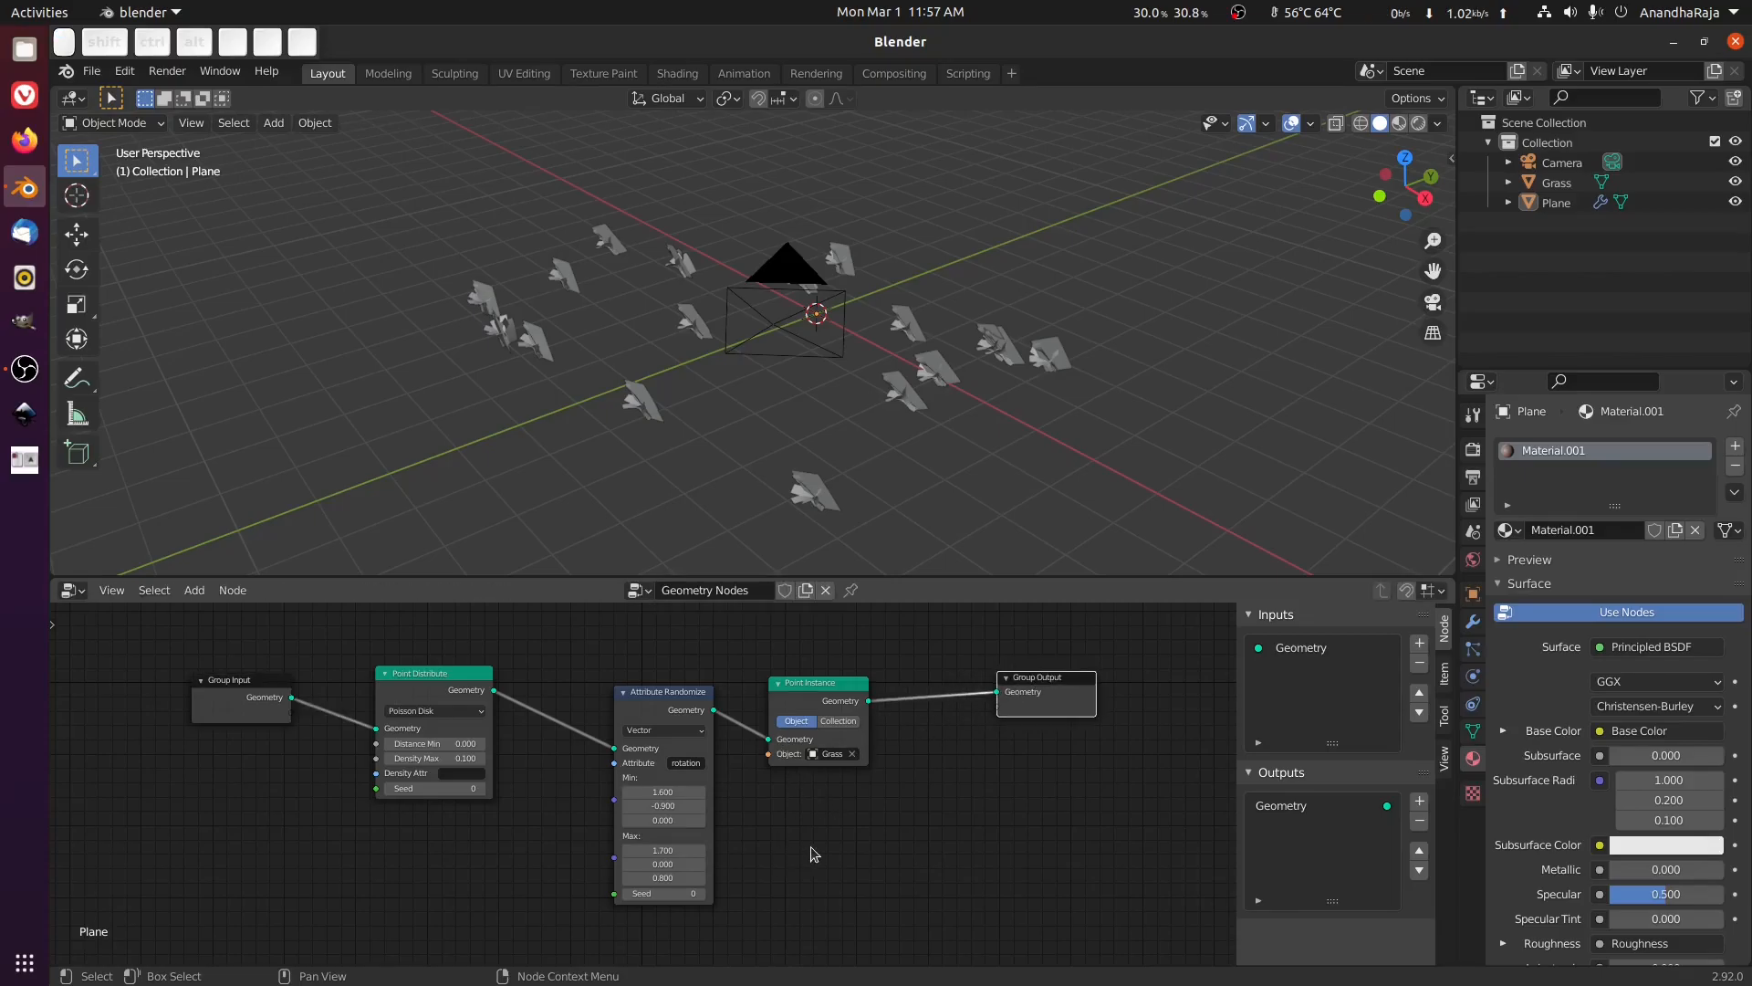
Link the Group Input geometry directly to Group Output and reposition the Point Instance and Group Output nodes to make room.
drag(291, 697, 997, 692)
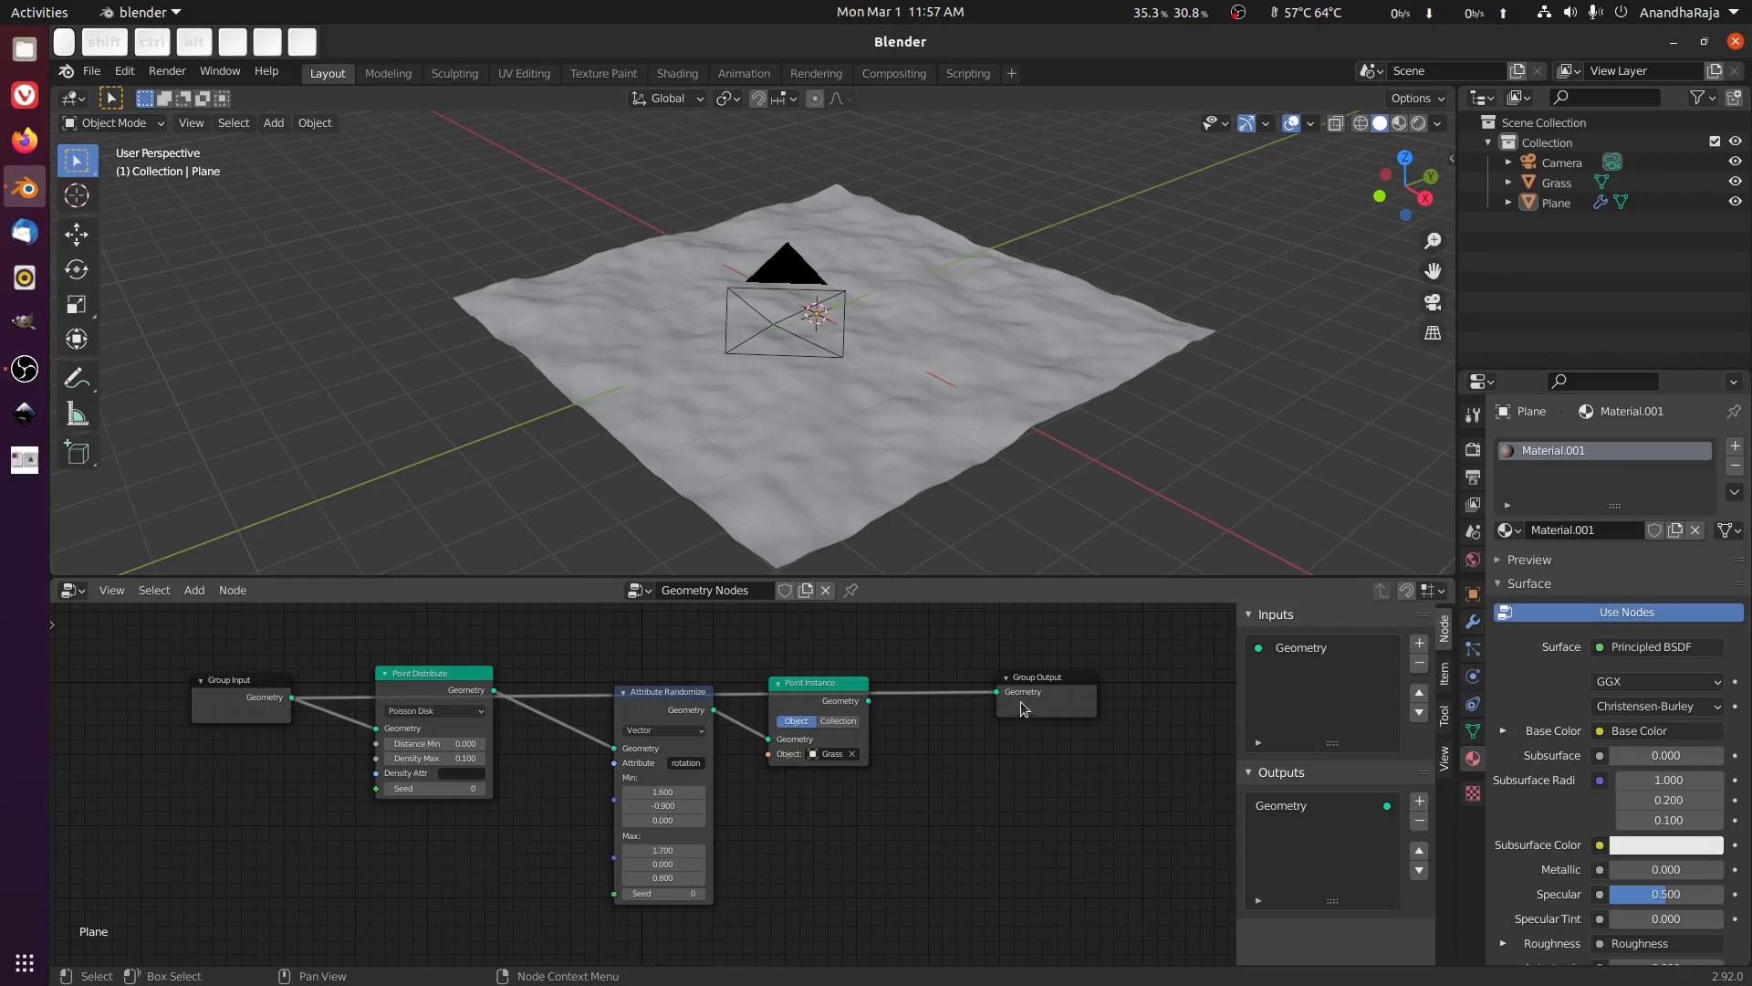
drag(853, 695, 817, 754)
drag(1007, 694, 1046, 693)
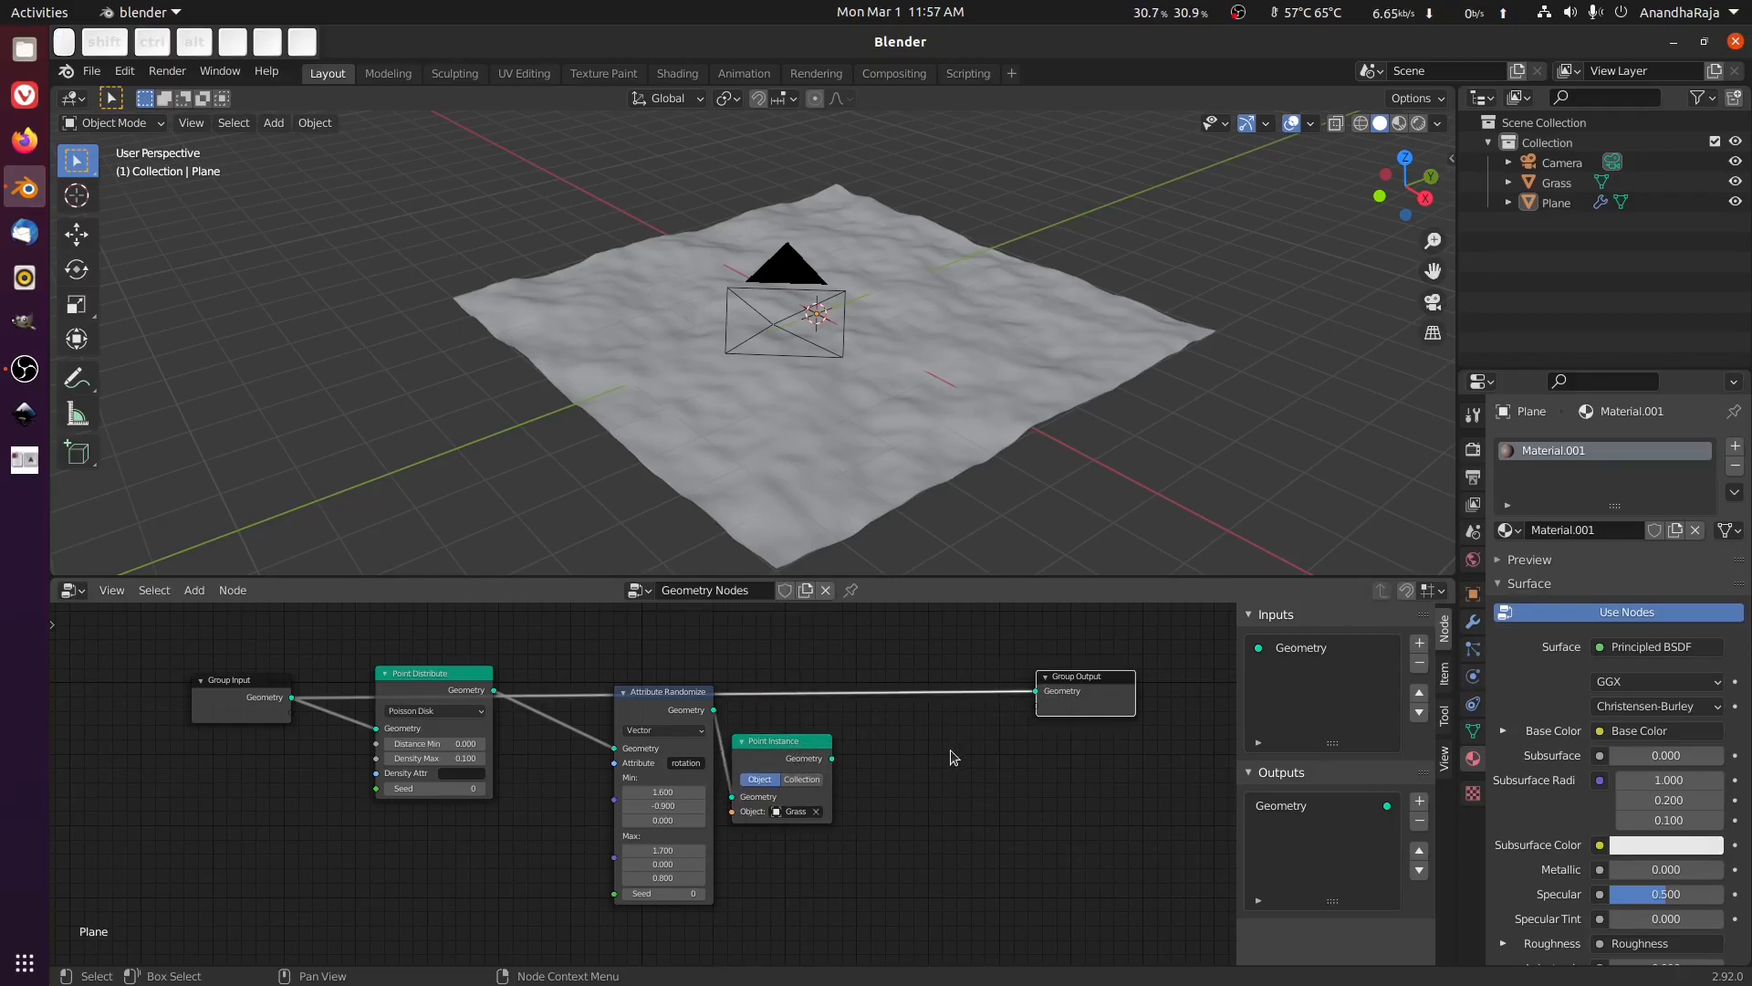
Insert a Join Geometry node on the link into Group Output and connect the Point Instance geometry to its free input.
key(shift+a)
mouse_move(945, 790)
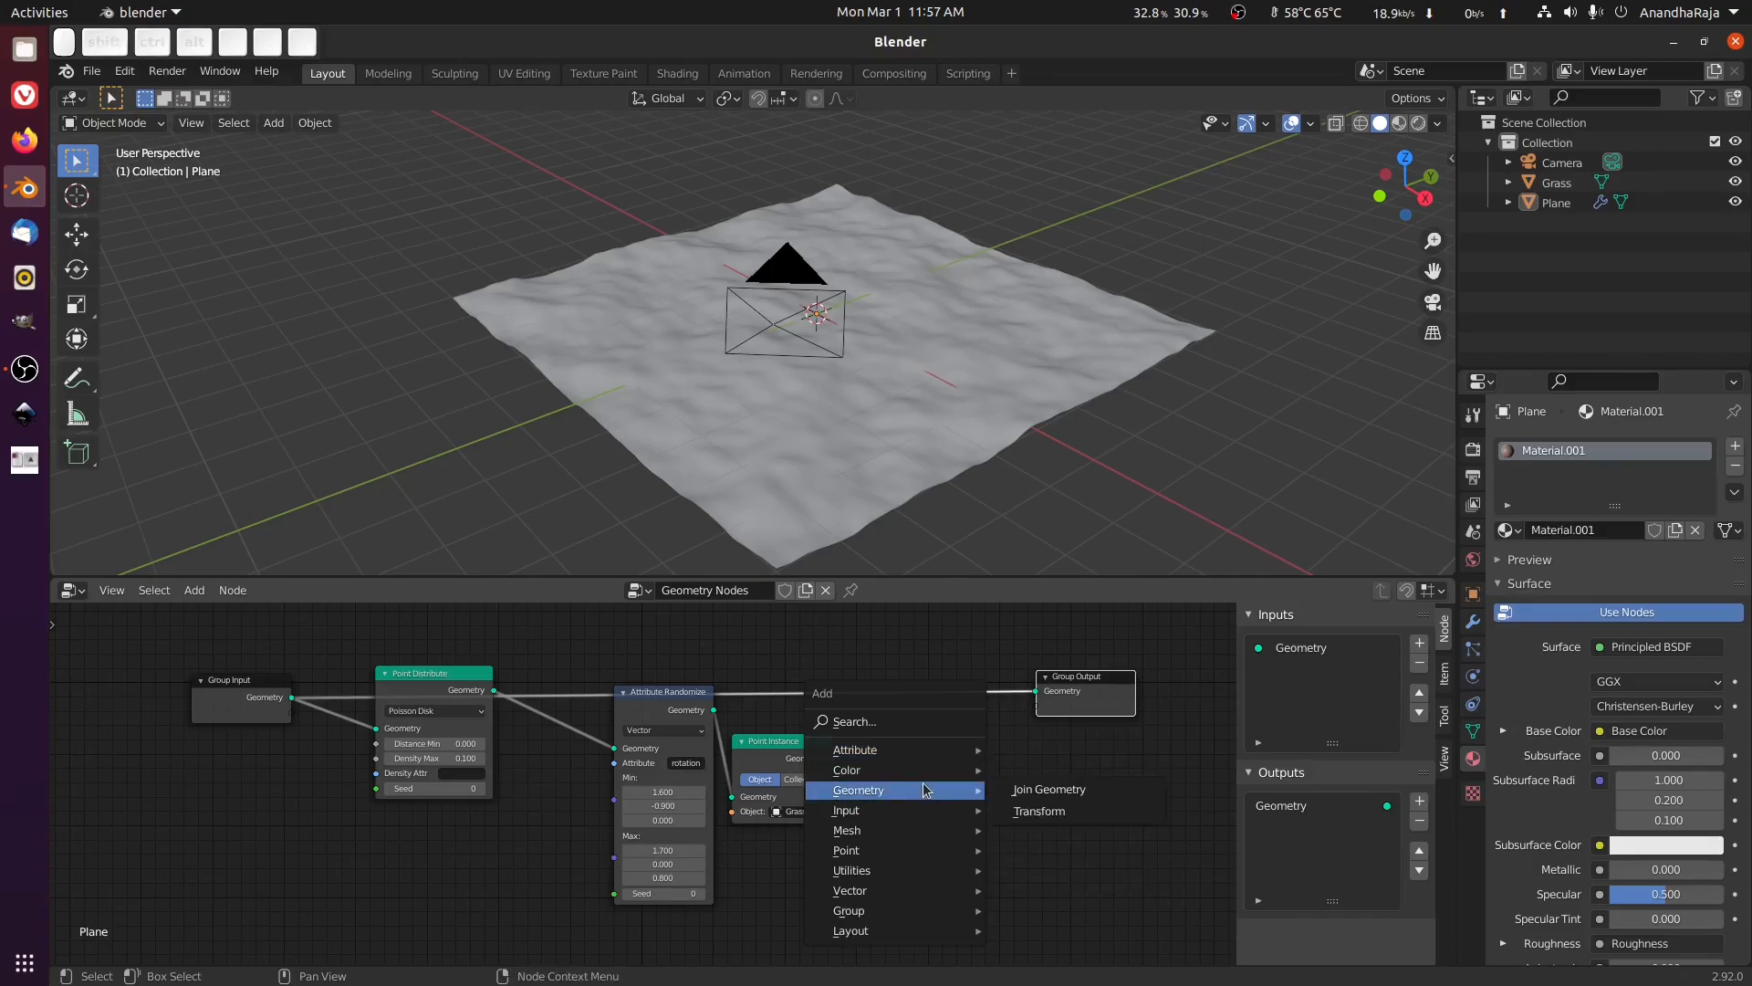
click(1040, 790)
click(858, 706)
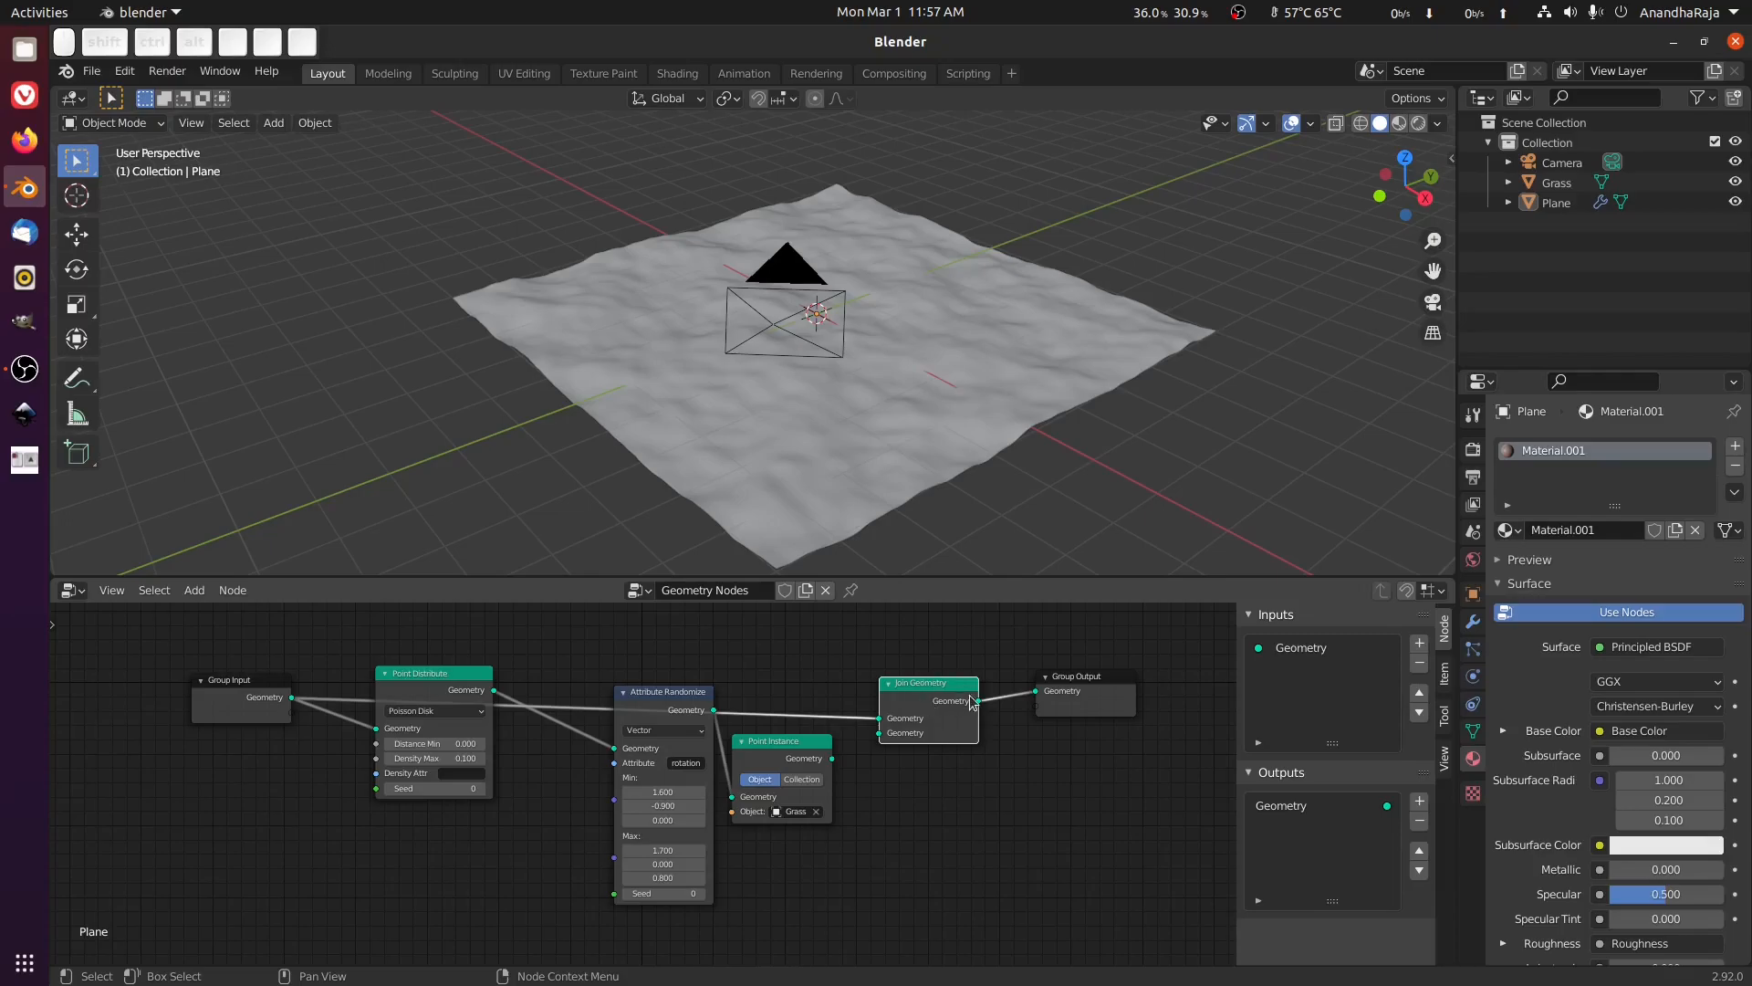
drag(831, 758, 879, 733)
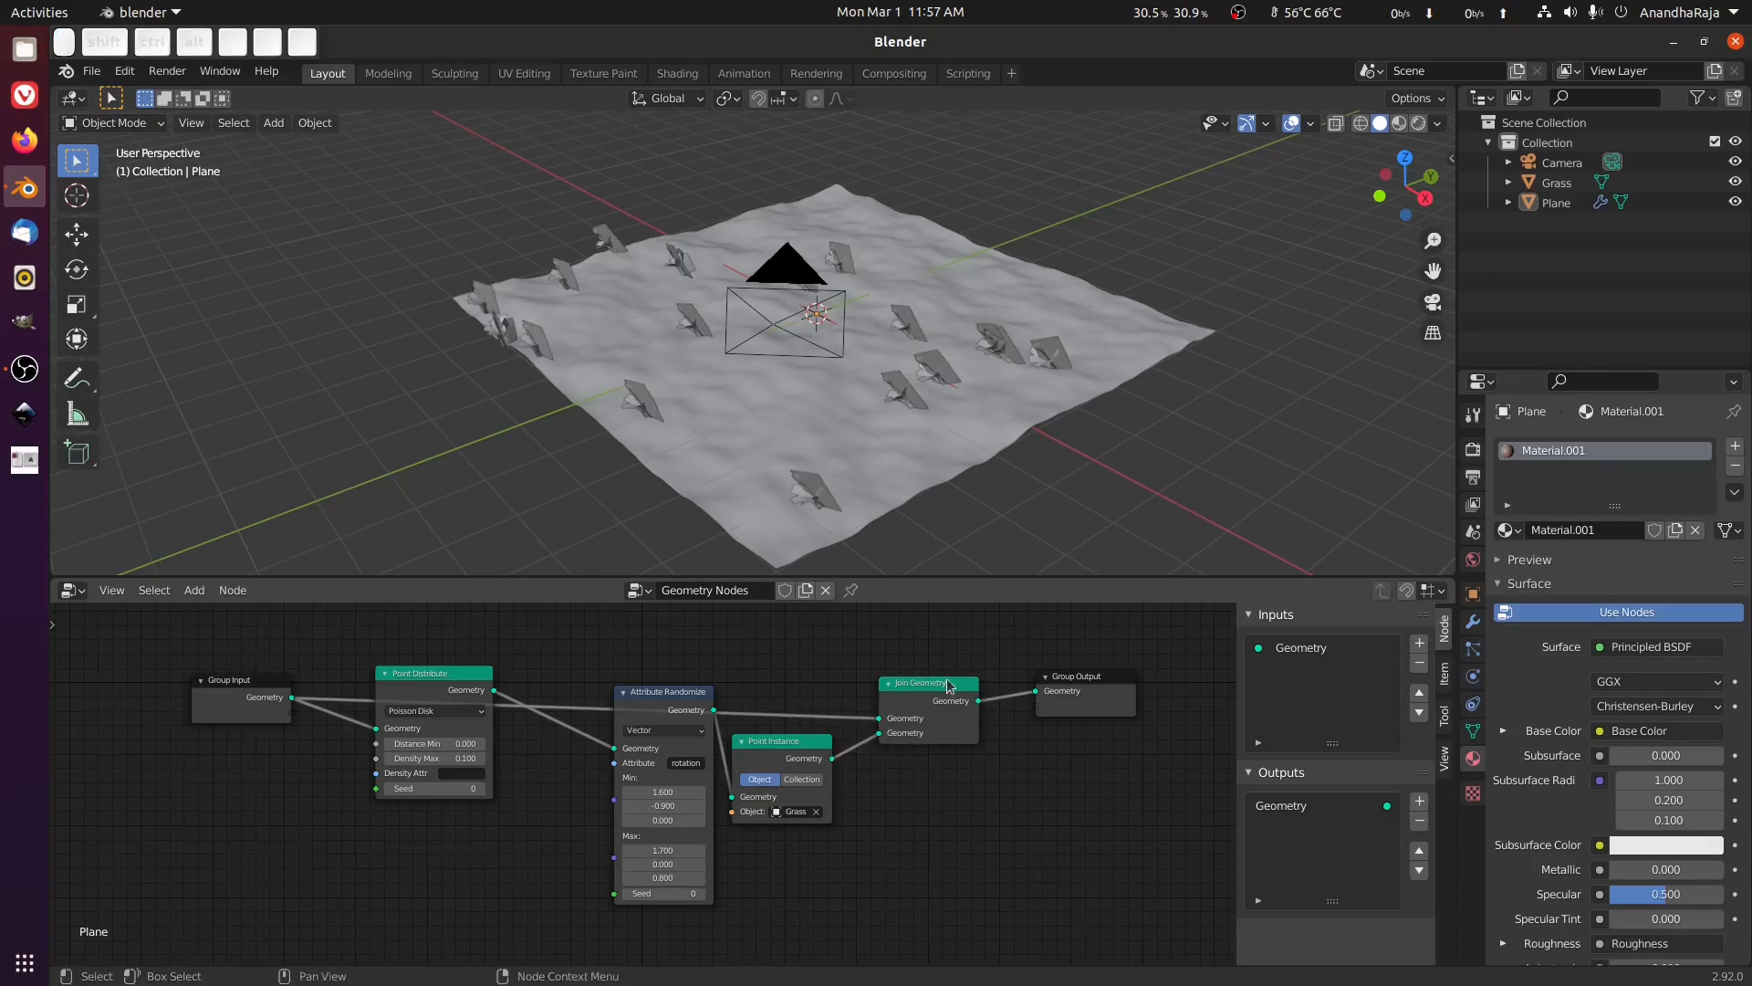
Switch the viewport to Material Preview shading and inspect the grass on the textured ground.
mouse_move(1023, 438)
middle_down()
mouse_move(909, 403)
mouse_move(869, 342)
mouse_move(905, 359)
mouse_move(835, 354)
middle_up()
click(1399, 123)
middle_drag(1089, 368, 997, 375)
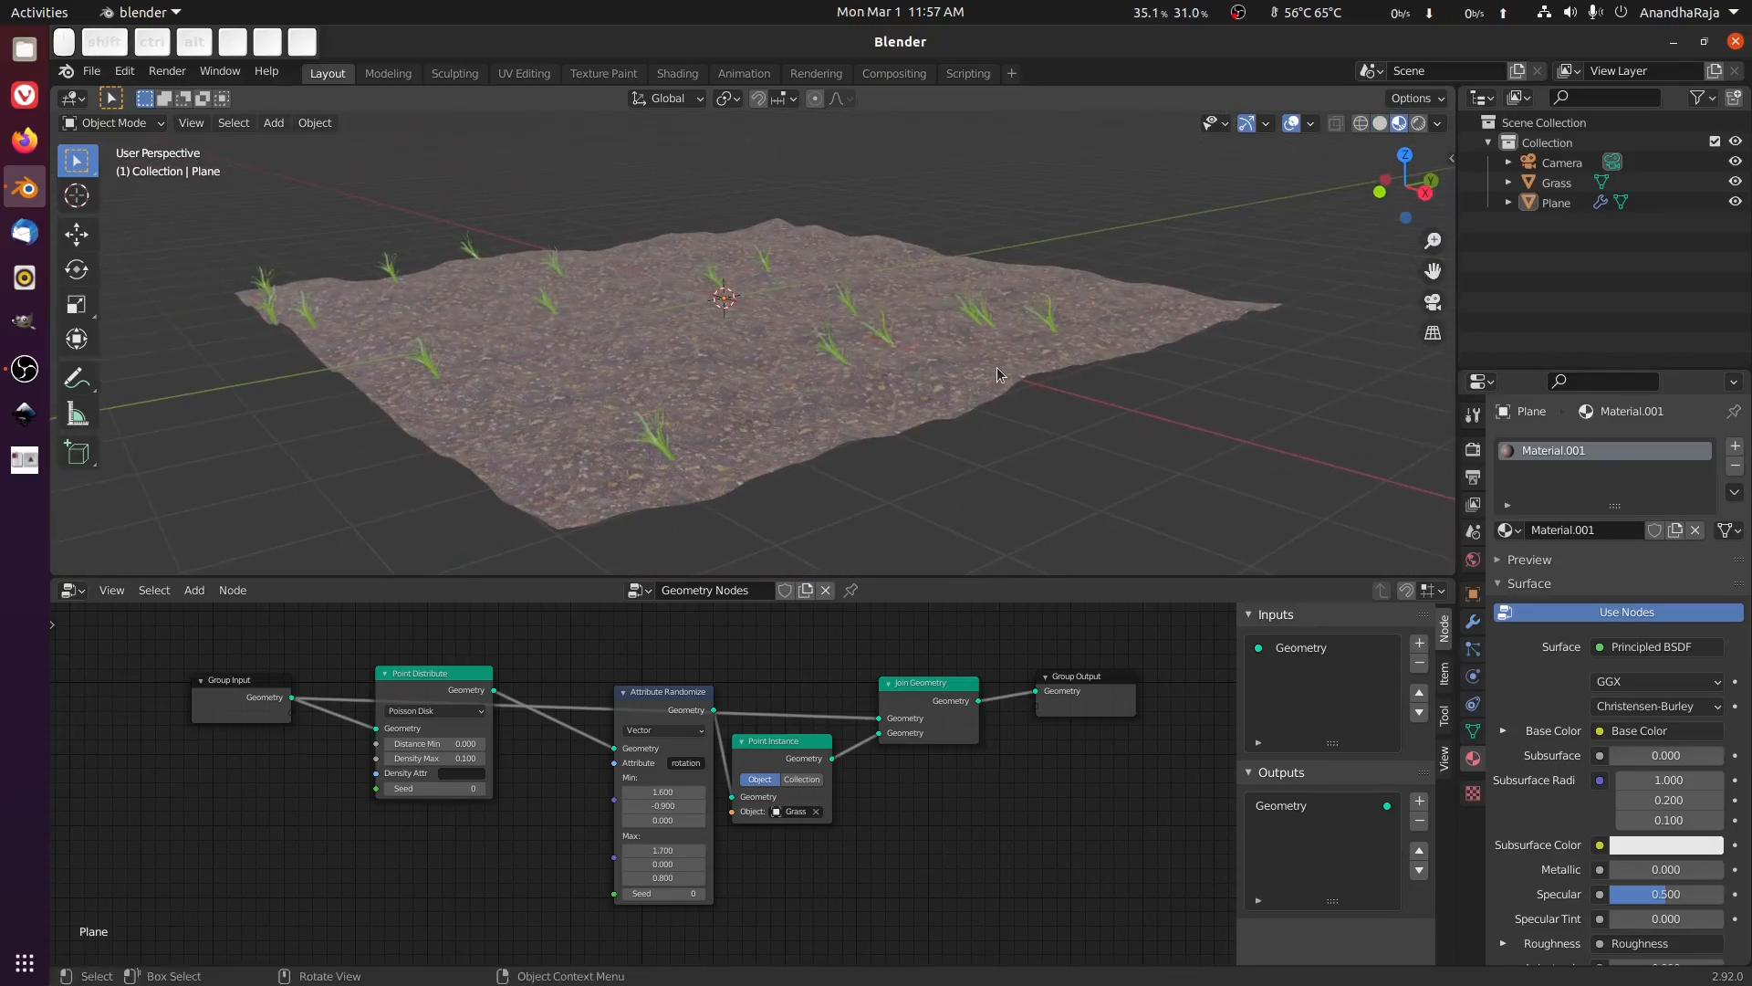
shift+middle_drag(885, 394, 935, 379)
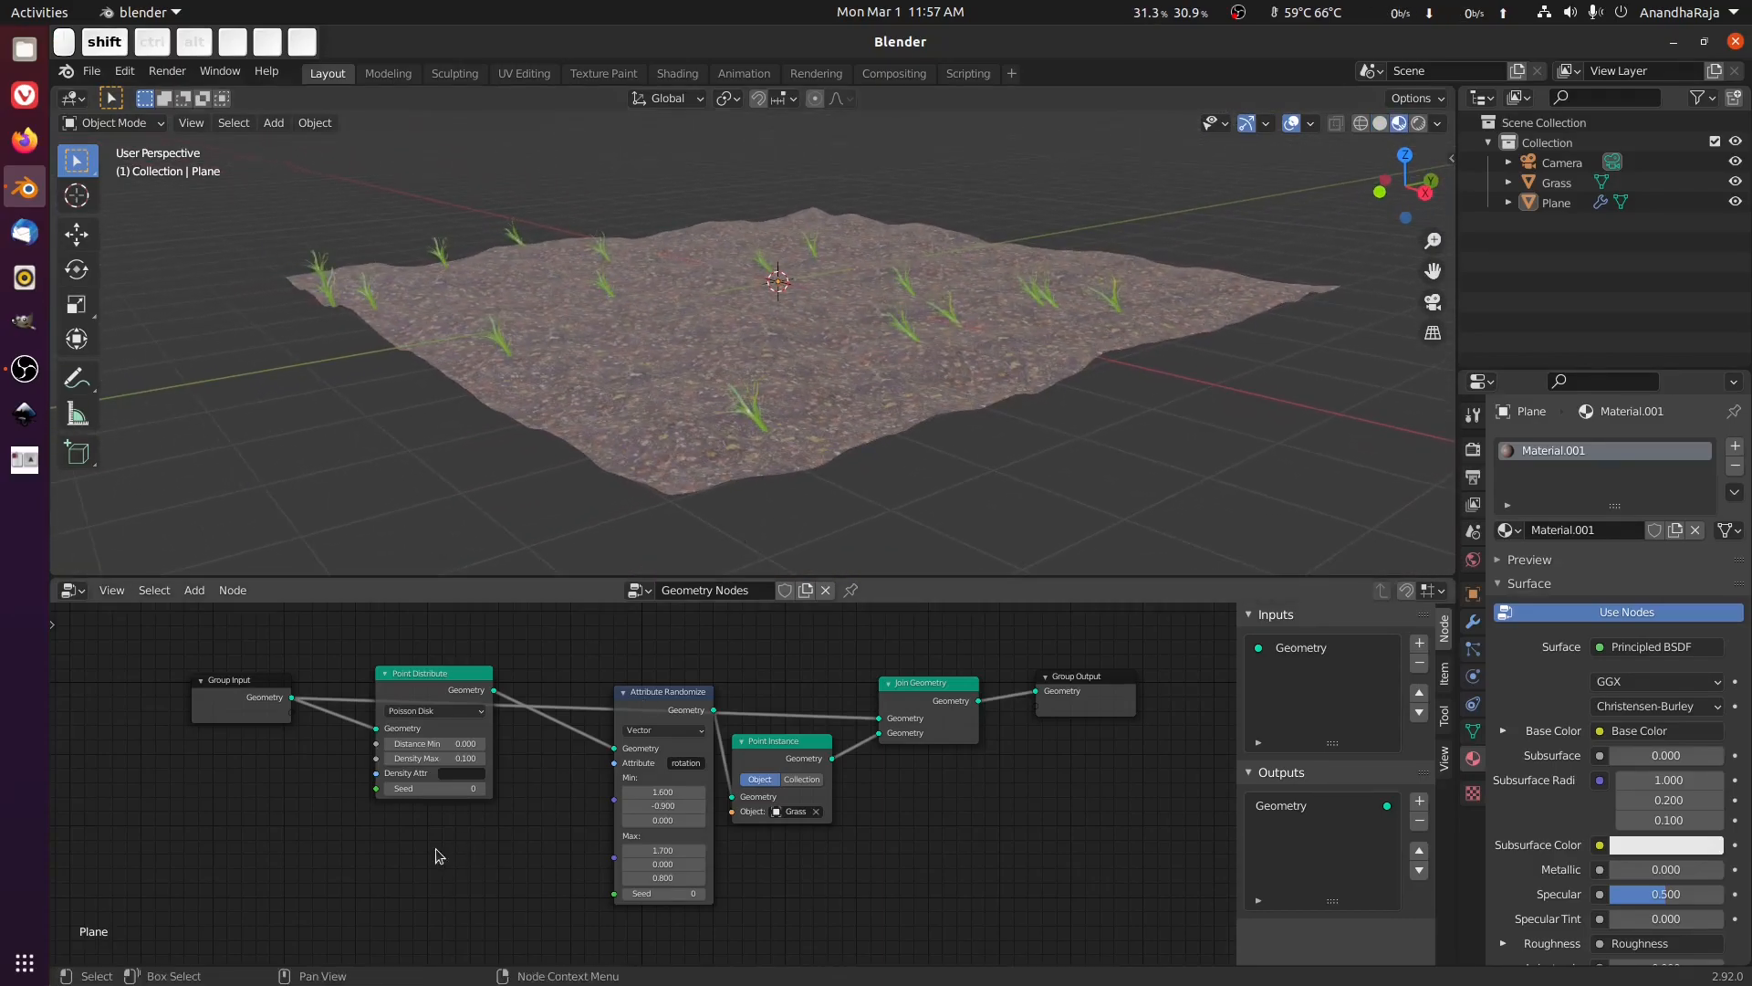
Try a Density Max of 7.2 on the Point Distribute node, then return it to 0.1.
scroll(508, 777, up, 3)
middle_drag(285, 740, 458, 777)
drag(458, 776, 480, 769)
click(481, 767)
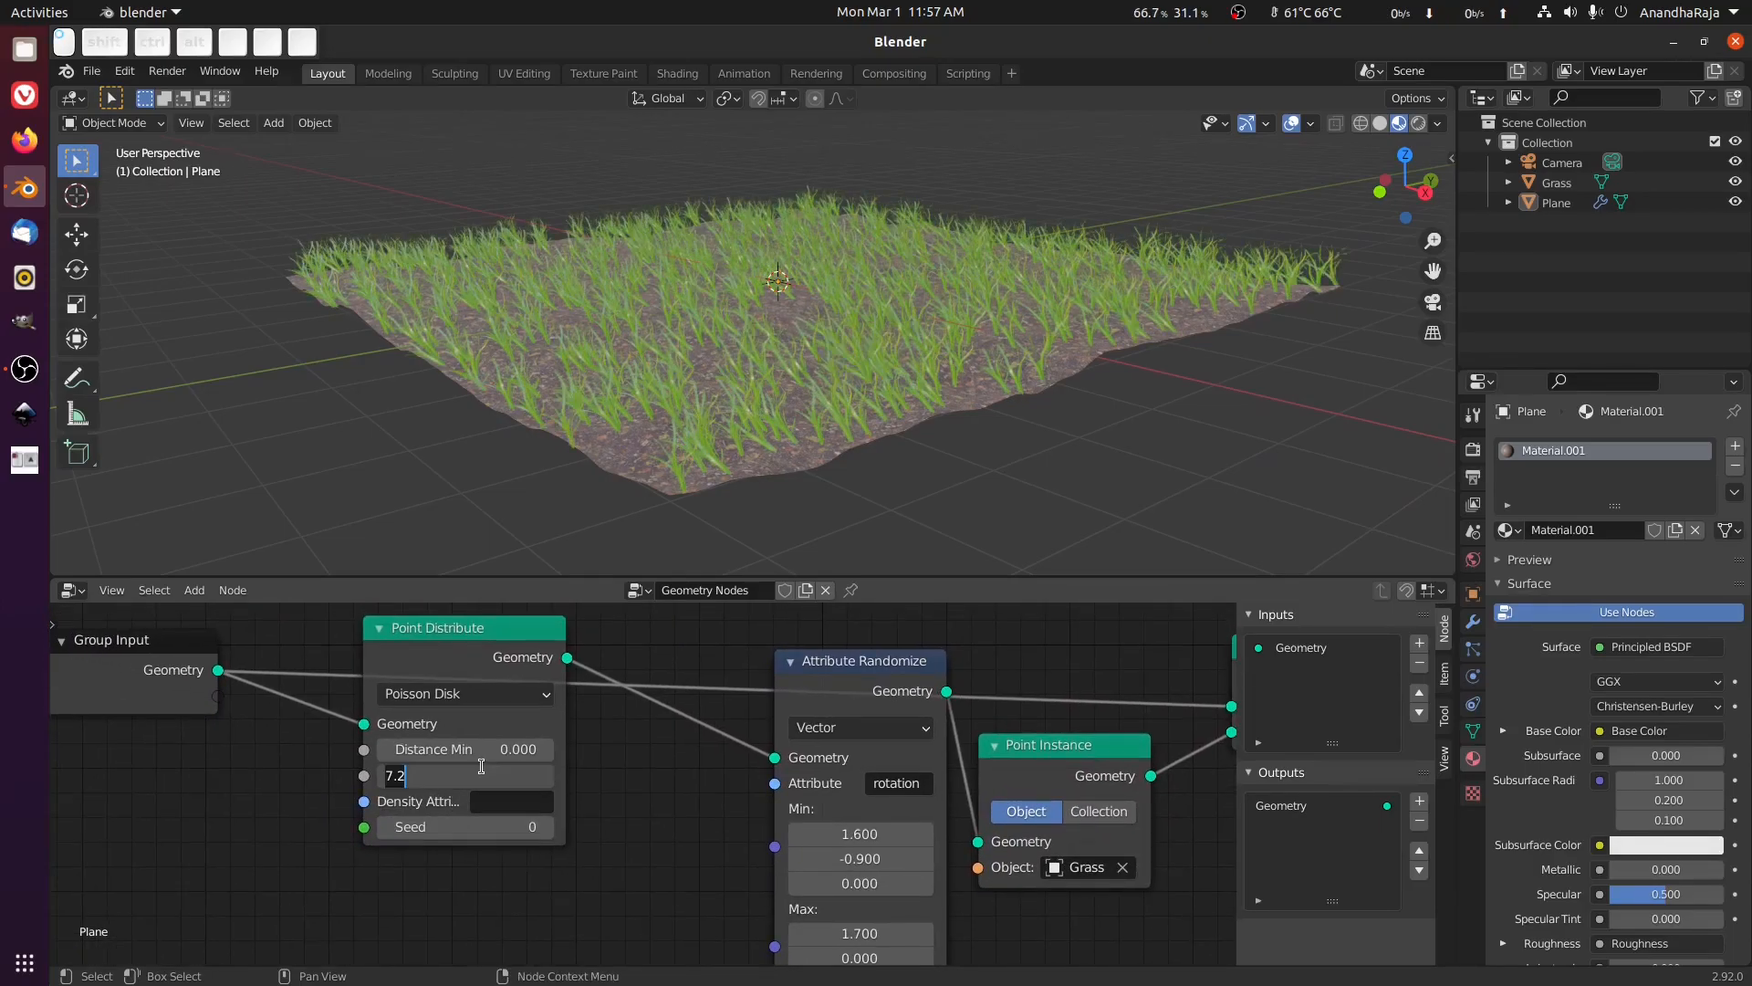
key(Return)
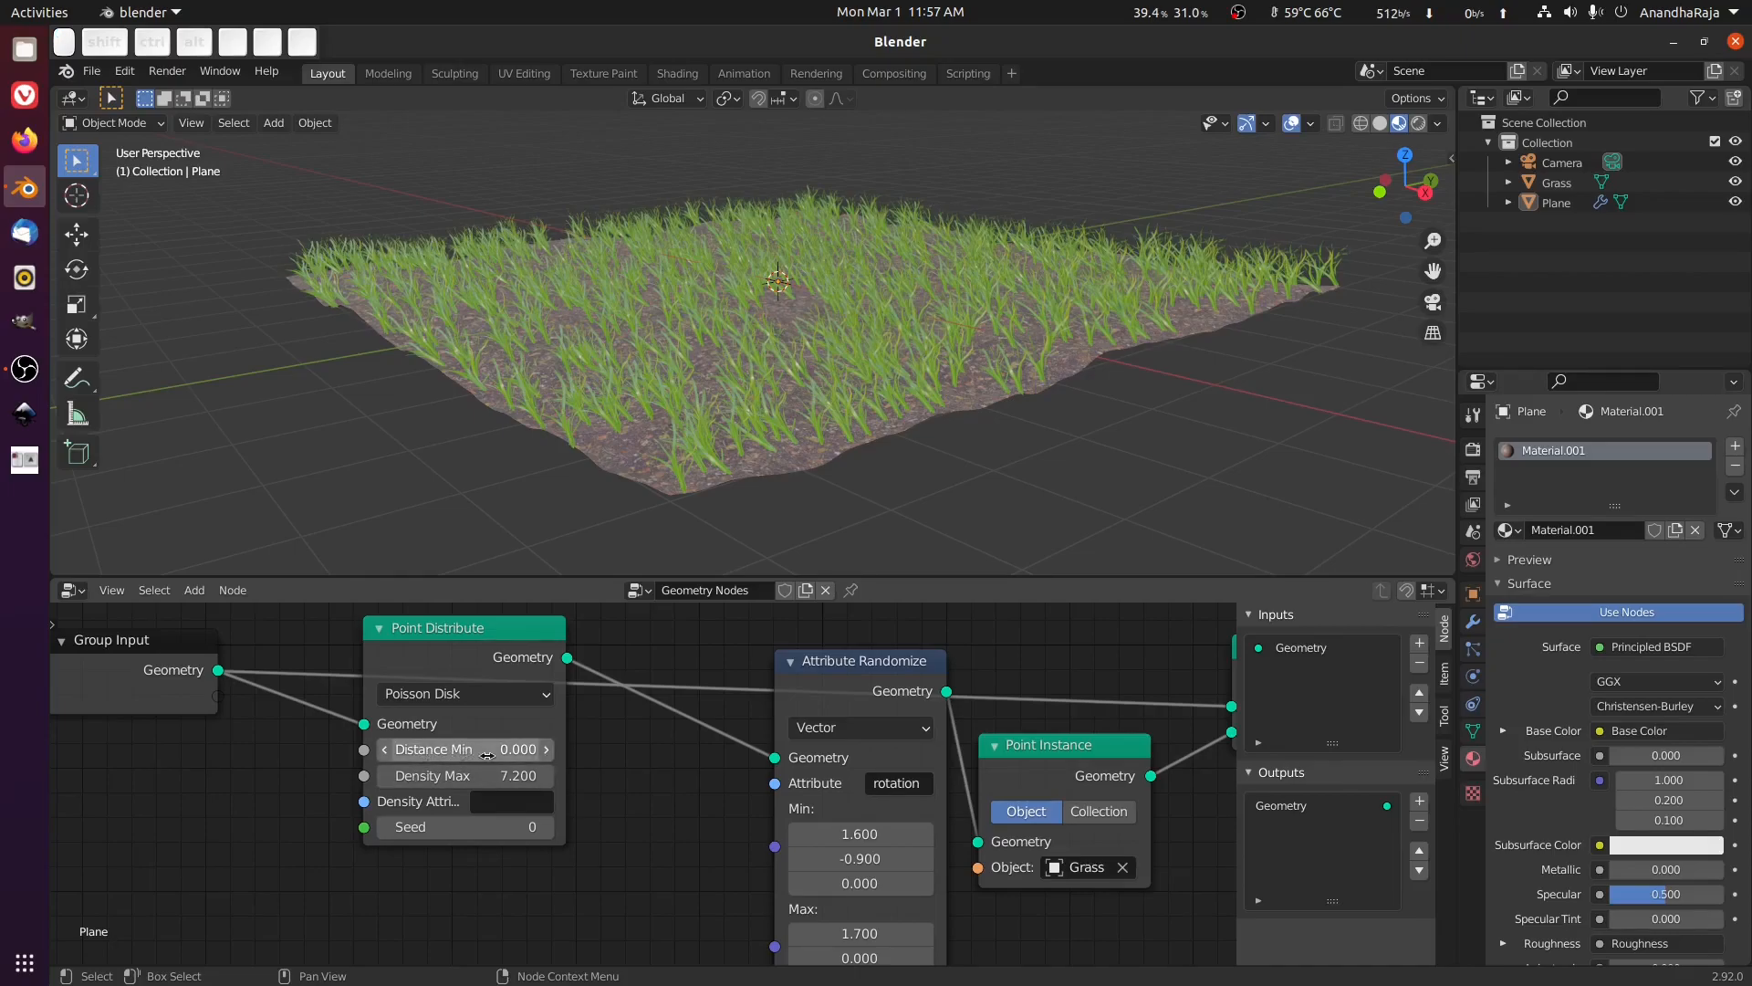
drag(459, 777, 438, 776)
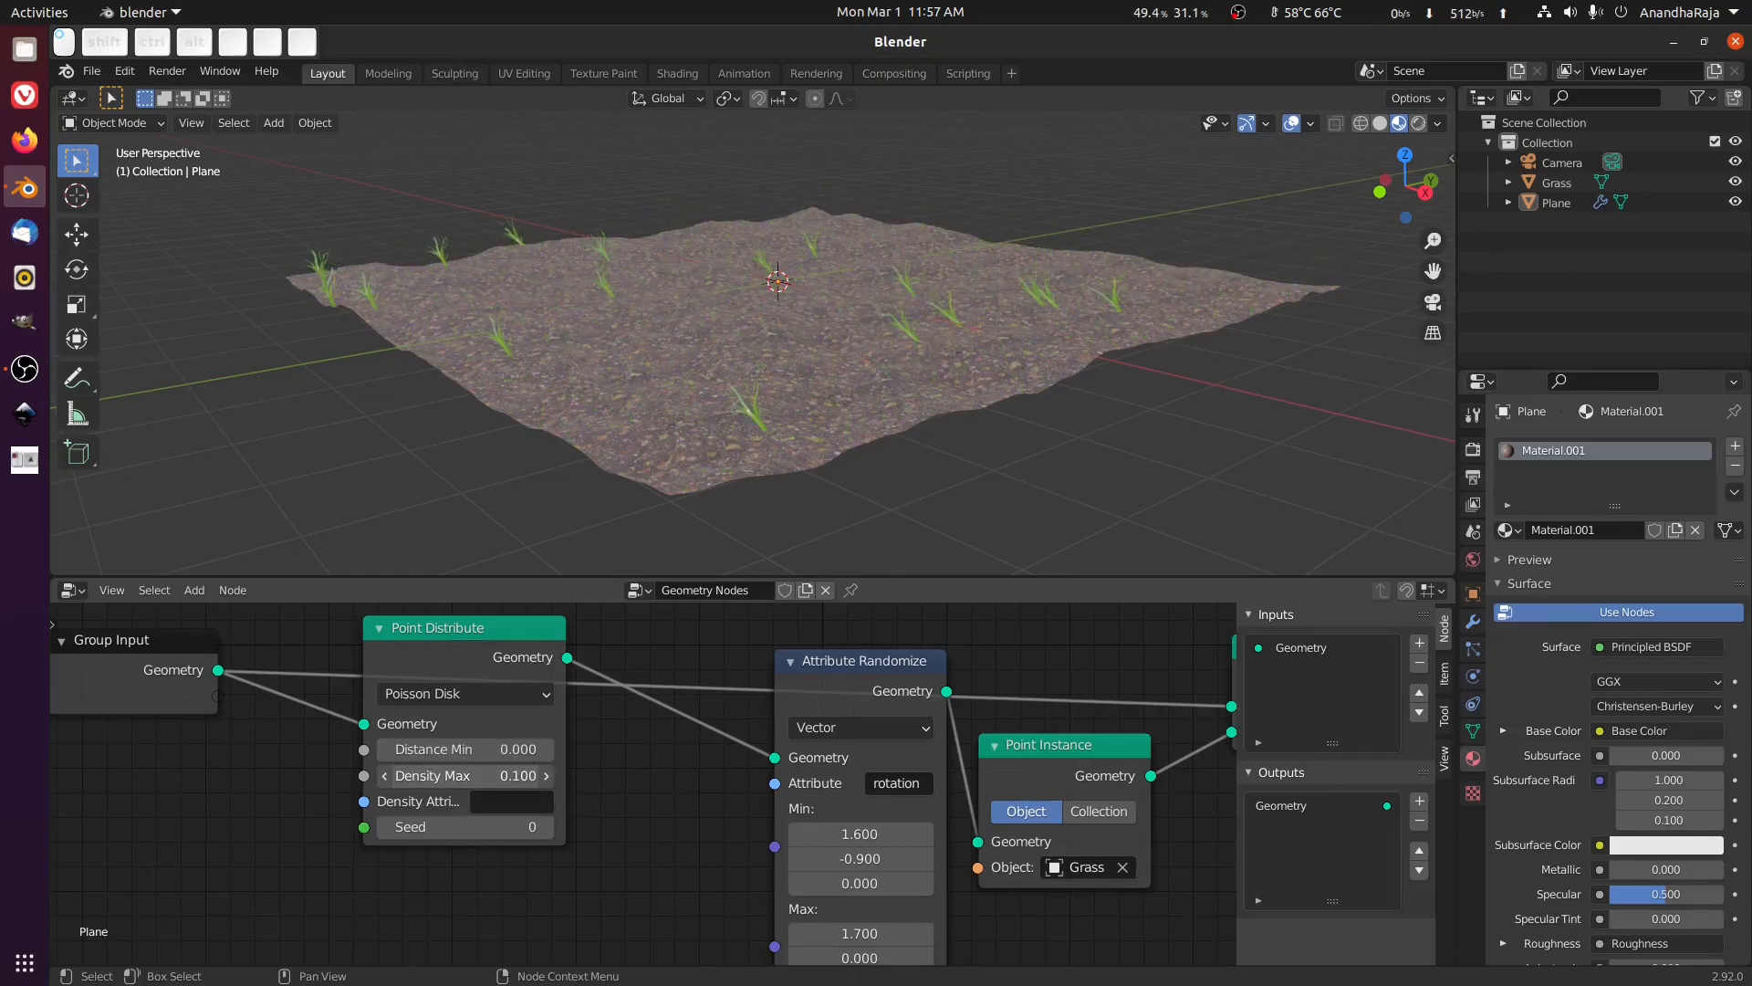
Set the Point Distribute node's Distance Min to 0.03.
scroll(1050, 406, up, 3)
middle_drag(1050, 405, 1031, 407)
mouse_move(449, 750)
mouse_down()
mouse_move(511, 751)
mouse_move(424, 750)
mouse_up()
click(465, 750)
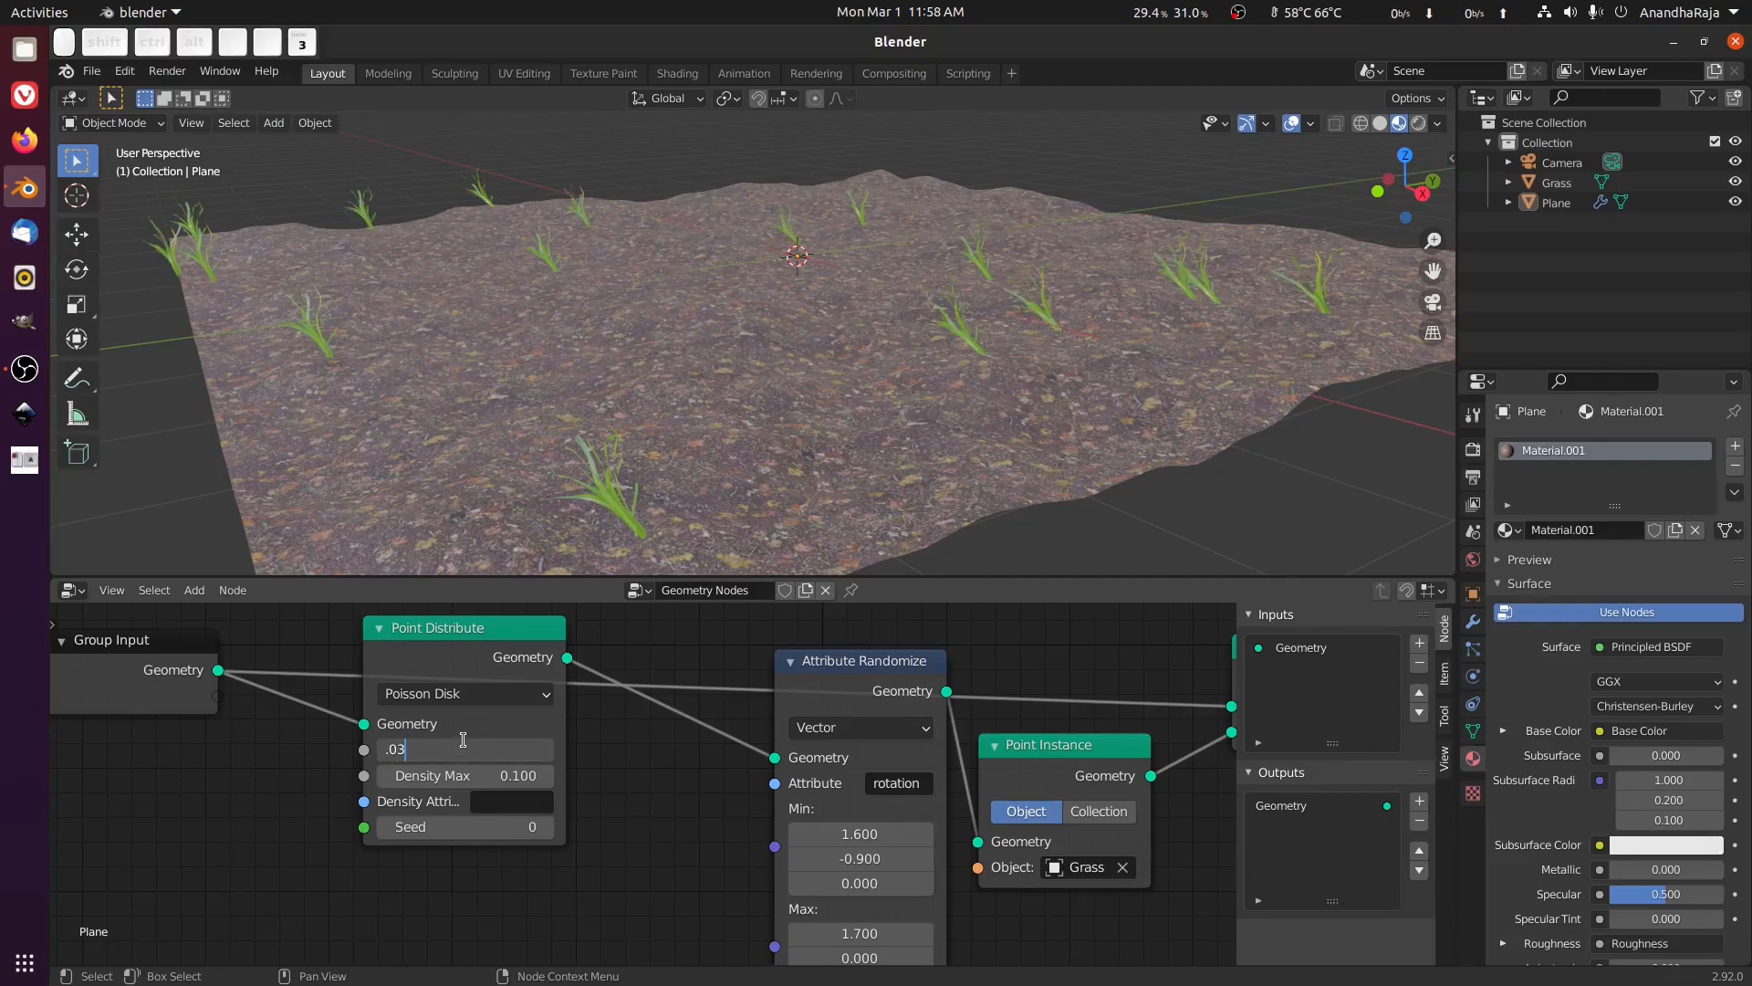
key(Return)
Add a Math node below Group Input, beside the Point Distribute node.
middle_drag(481, 907, 587, 881)
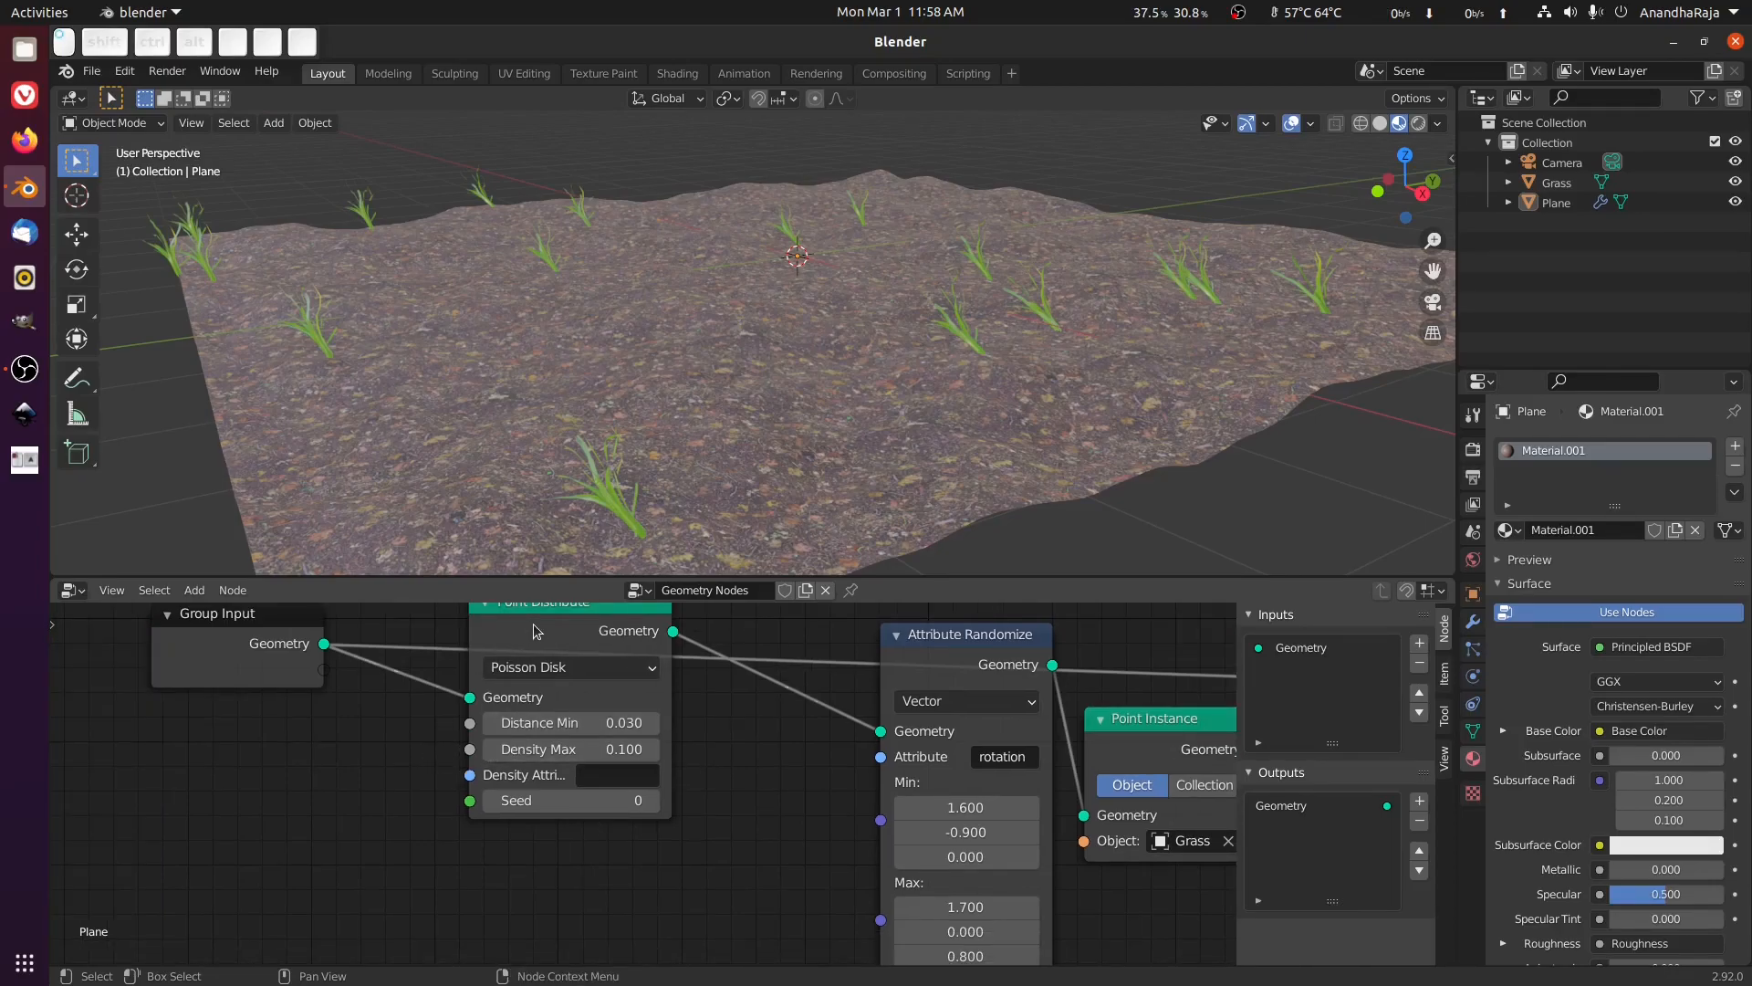
key(shift+a)
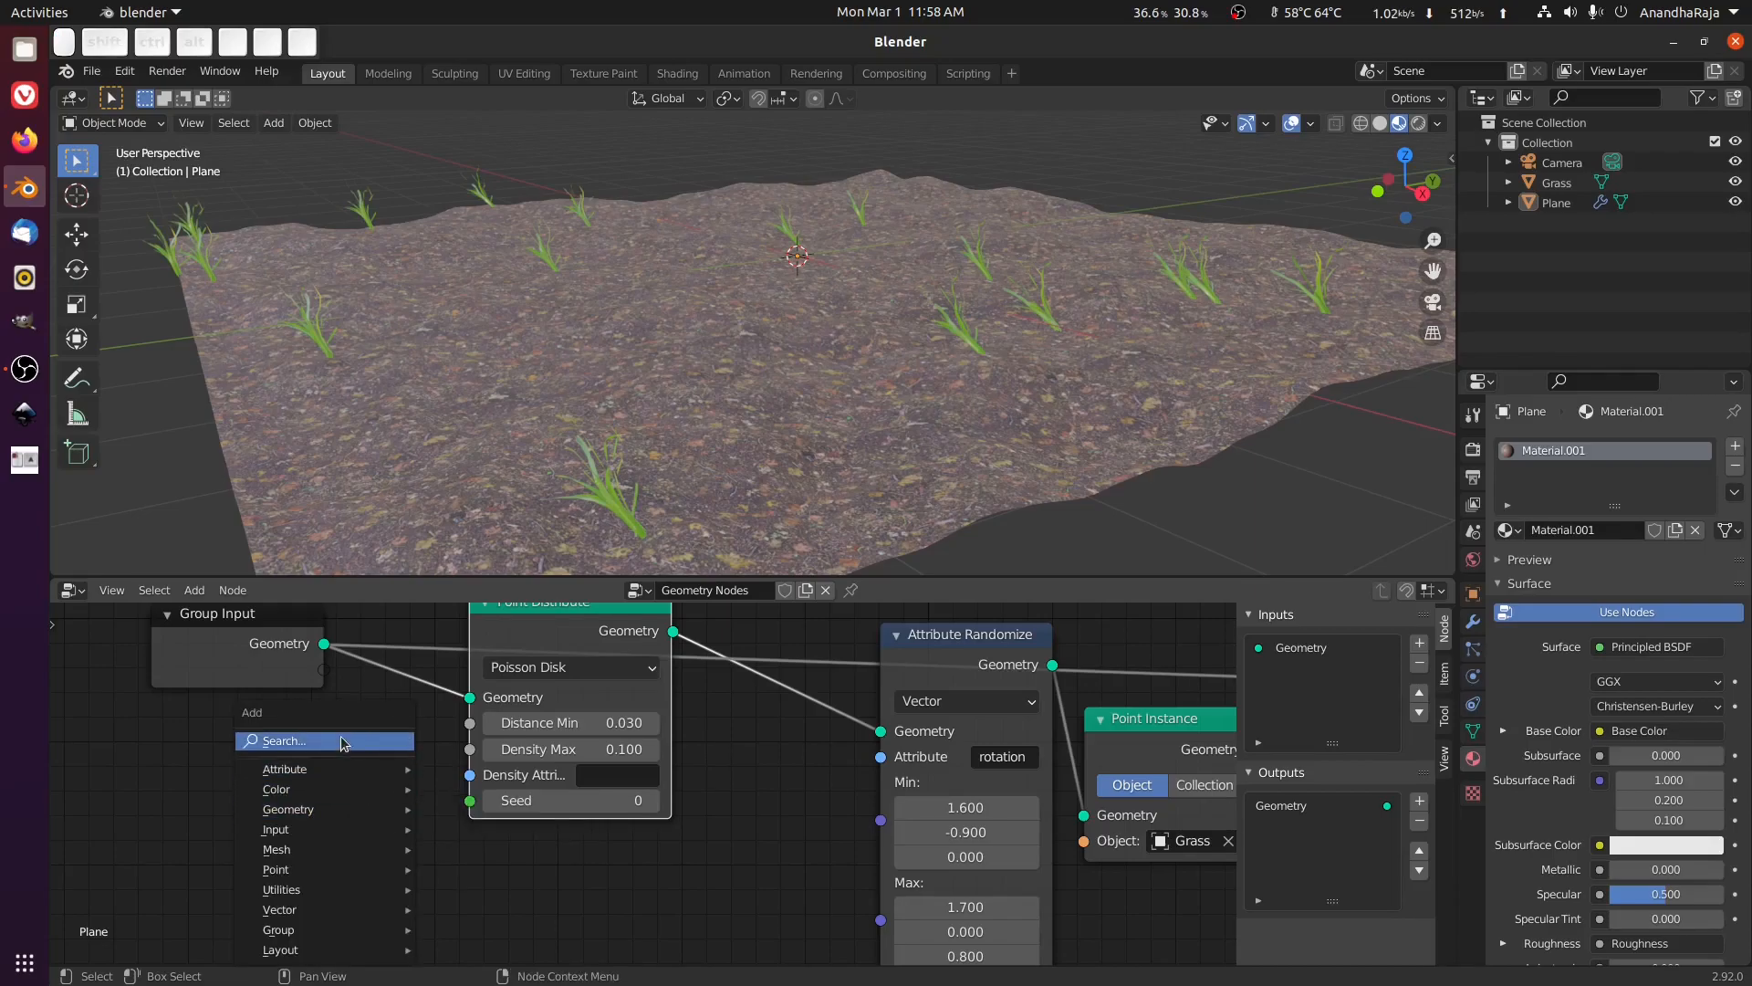
click(344, 742)
text(math)
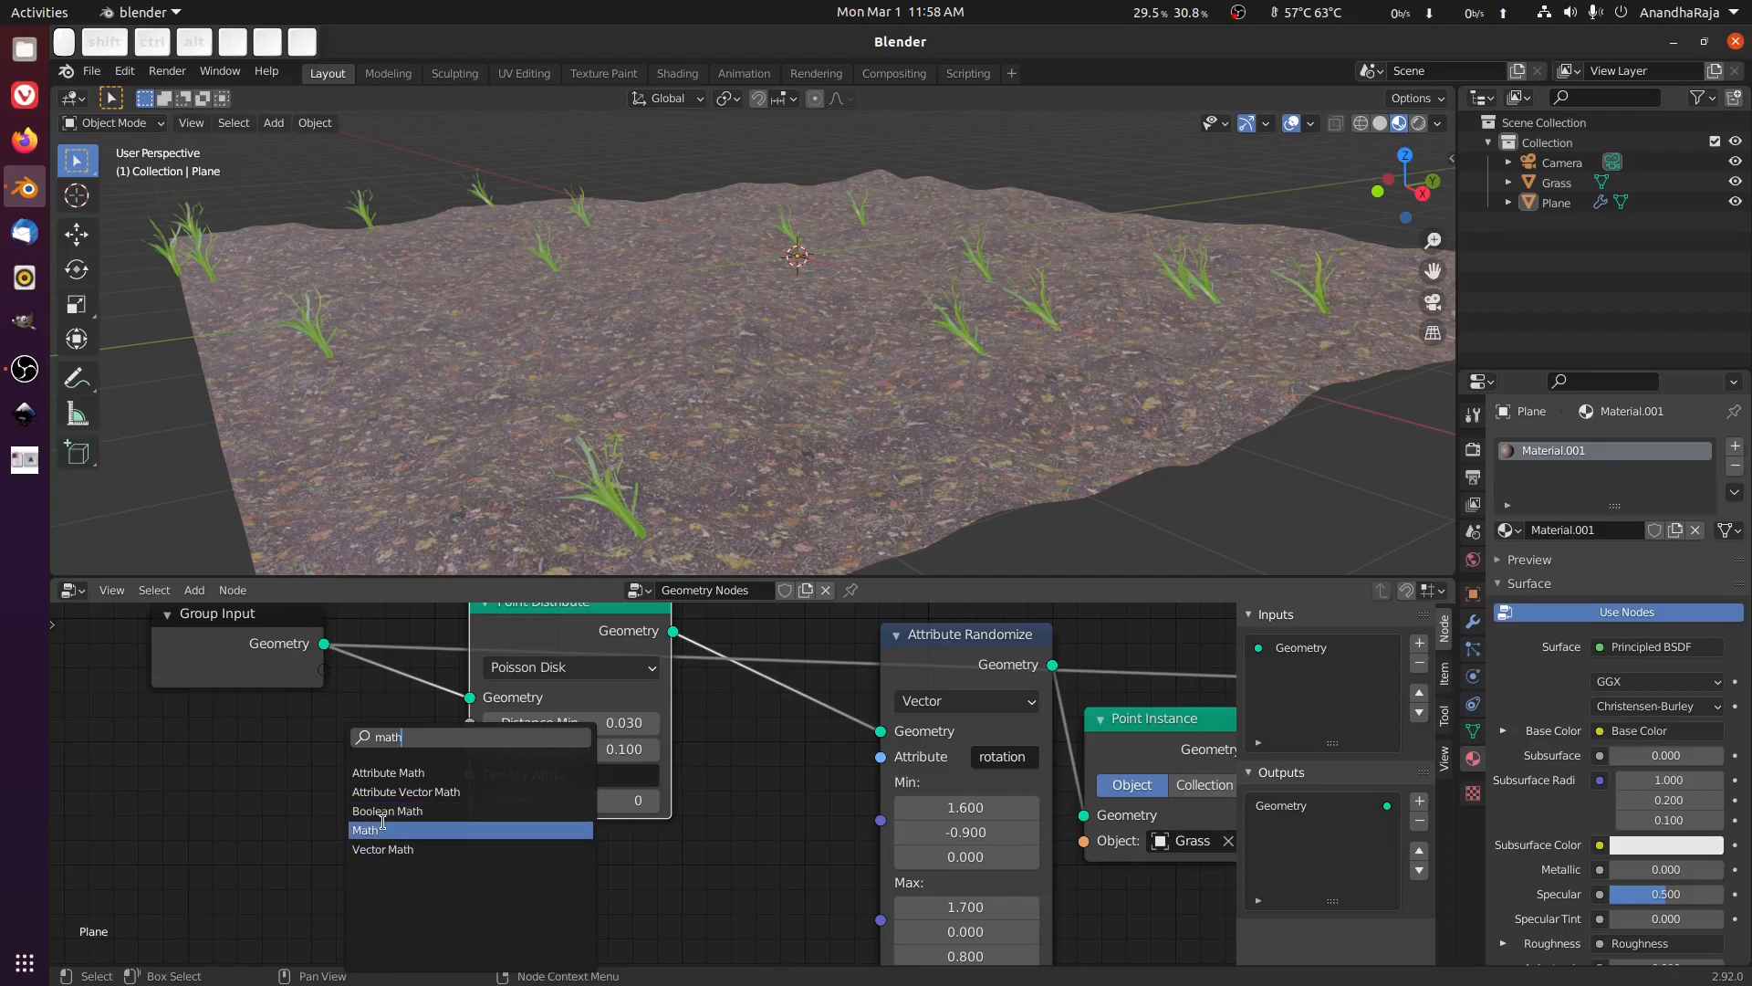
click(389, 830)
click(461, 799)
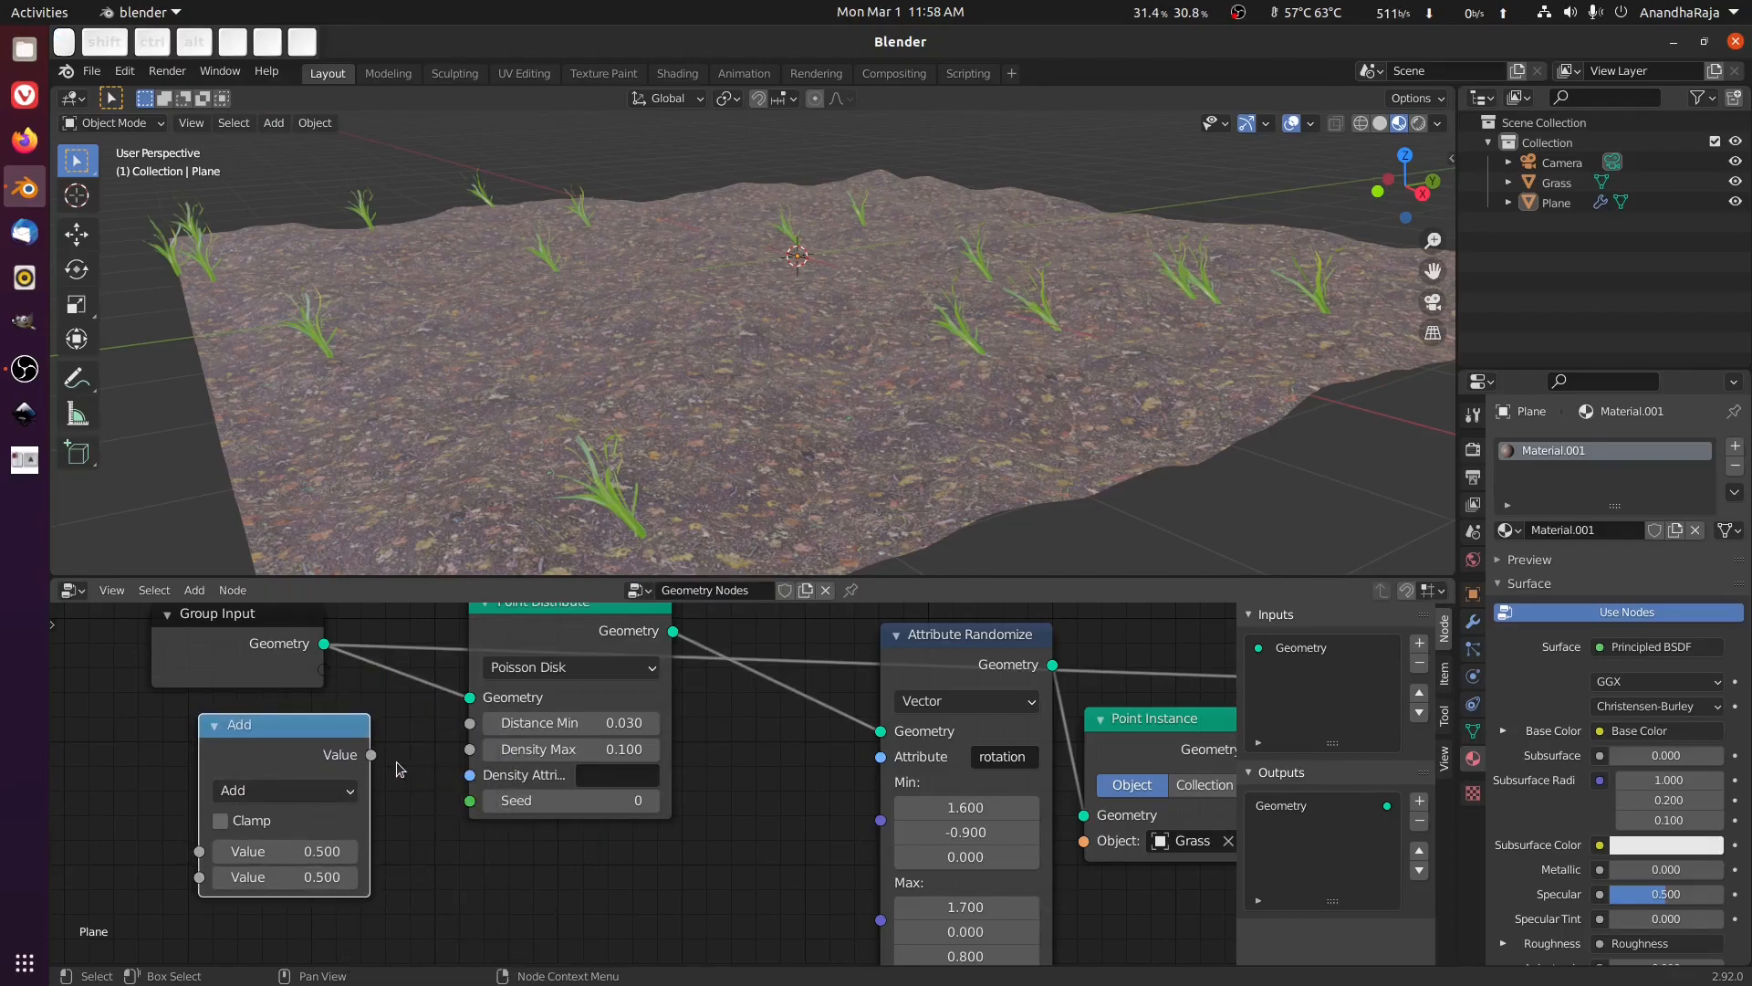
Link the Math node's output to Density Max and expose its first value as a new Group Input socket.
drag(367, 756, 487, 751)
scroll(548, 894, down, 2)
drag(392, 647, 94, 644)
drag(378, 733, 372, 719)
drag(335, 829, 151, 732)
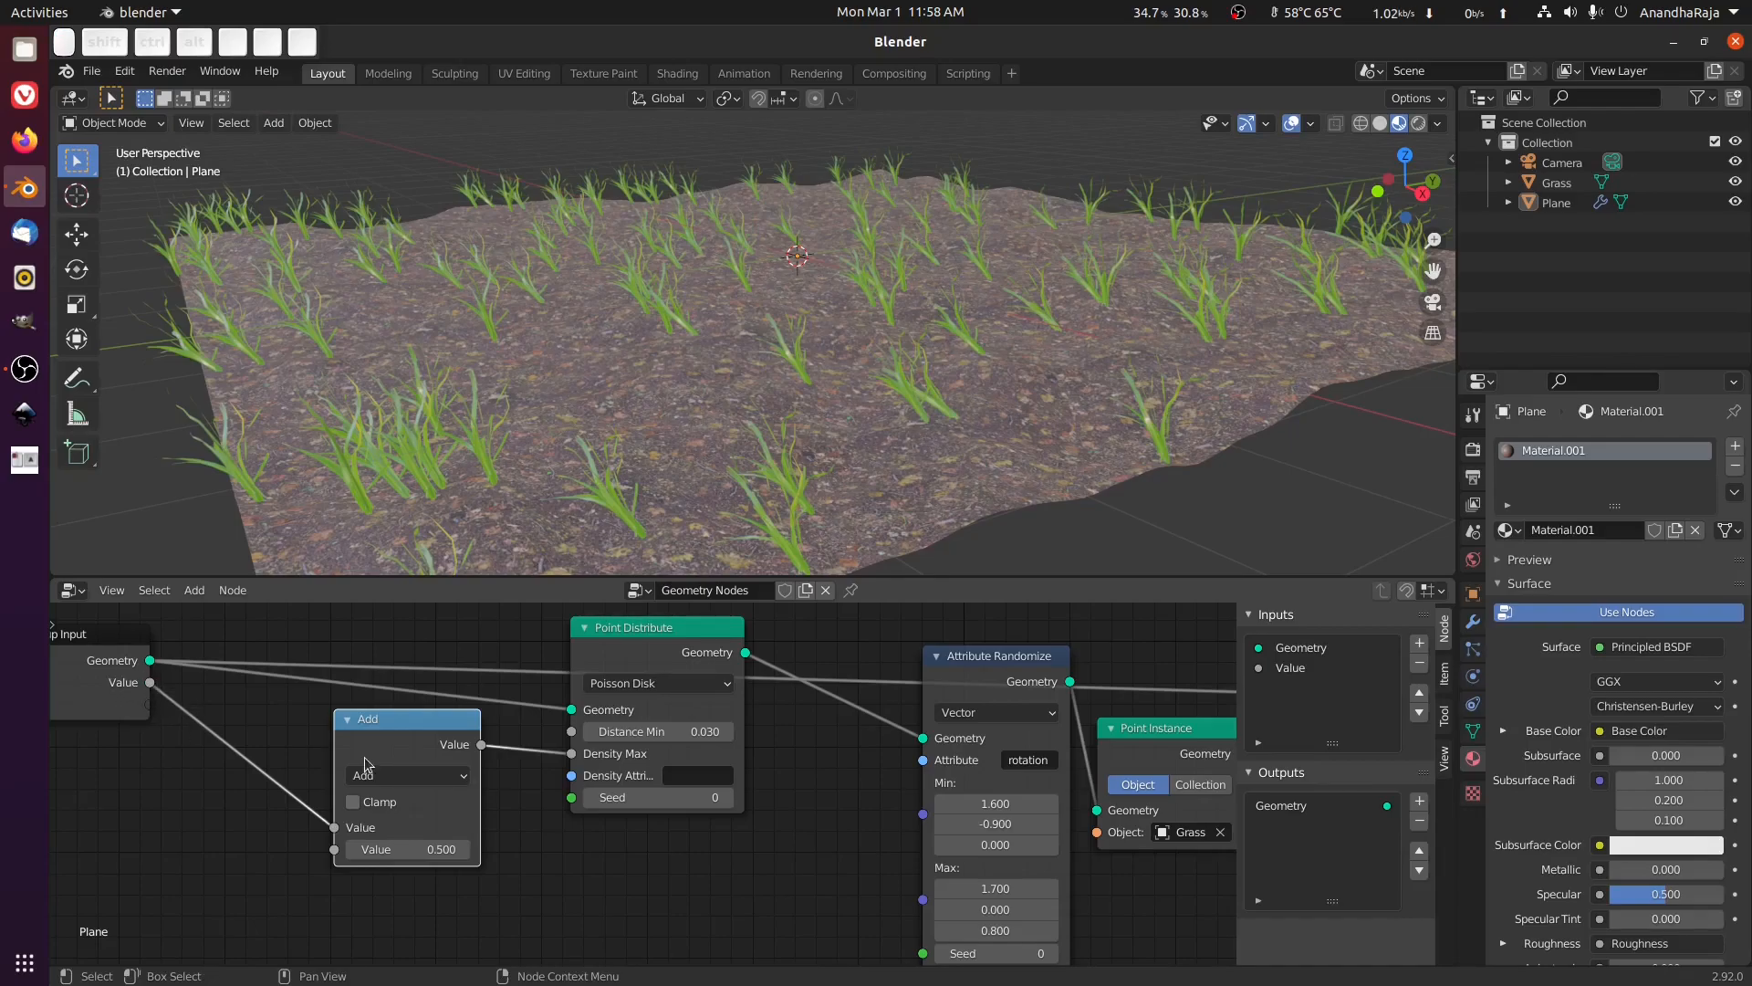
Rename the node group's new Value input to Grass.
click(1289, 673)
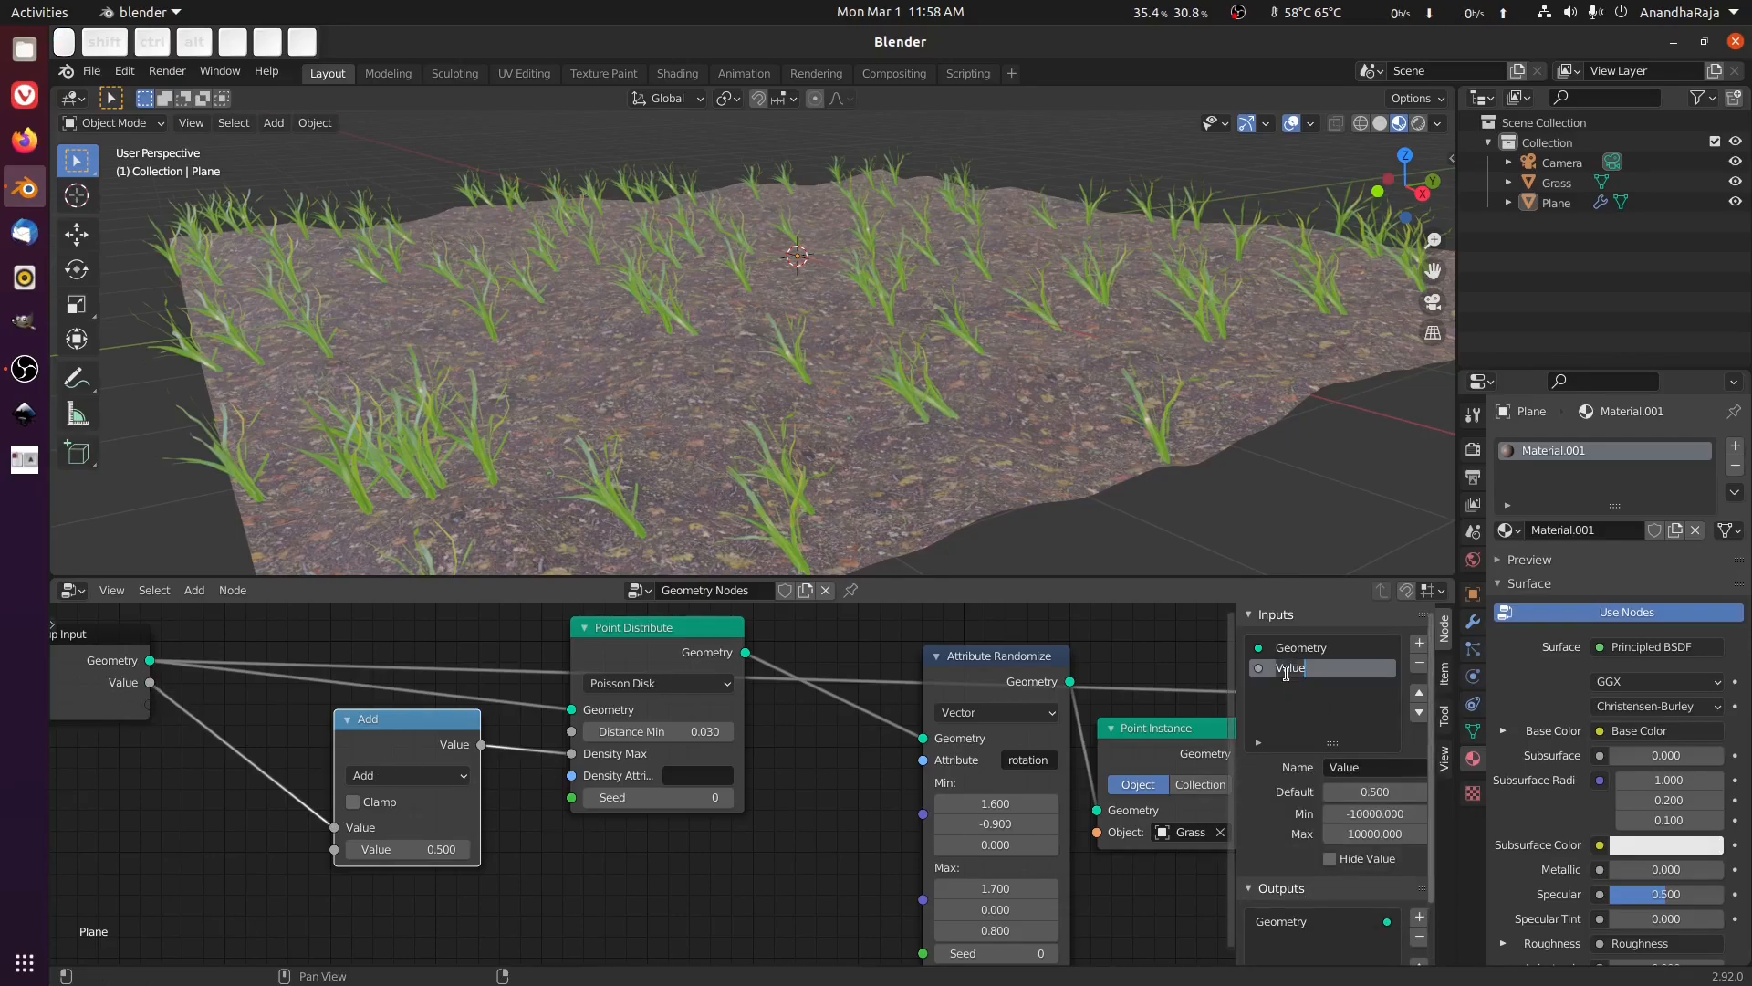
text(Grass)
key(Return)
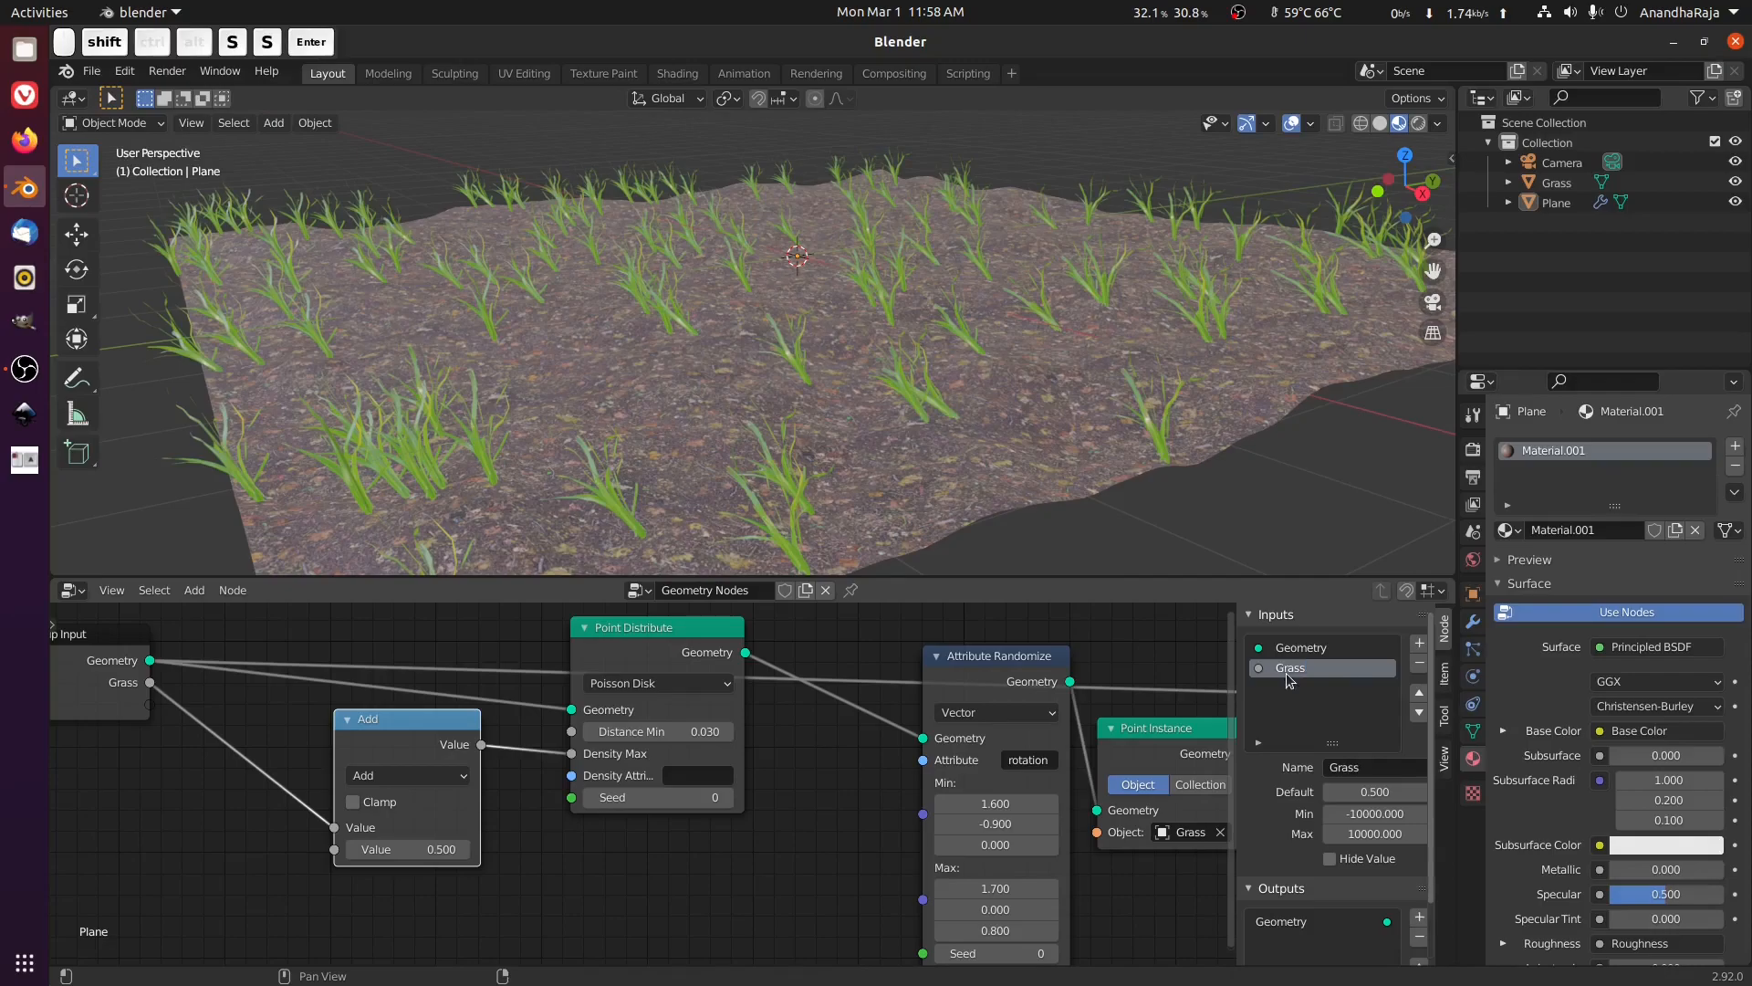
Change the Math node's operation to Multiply and set its second value to 14.4.
click(403, 775)
click(404, 562)
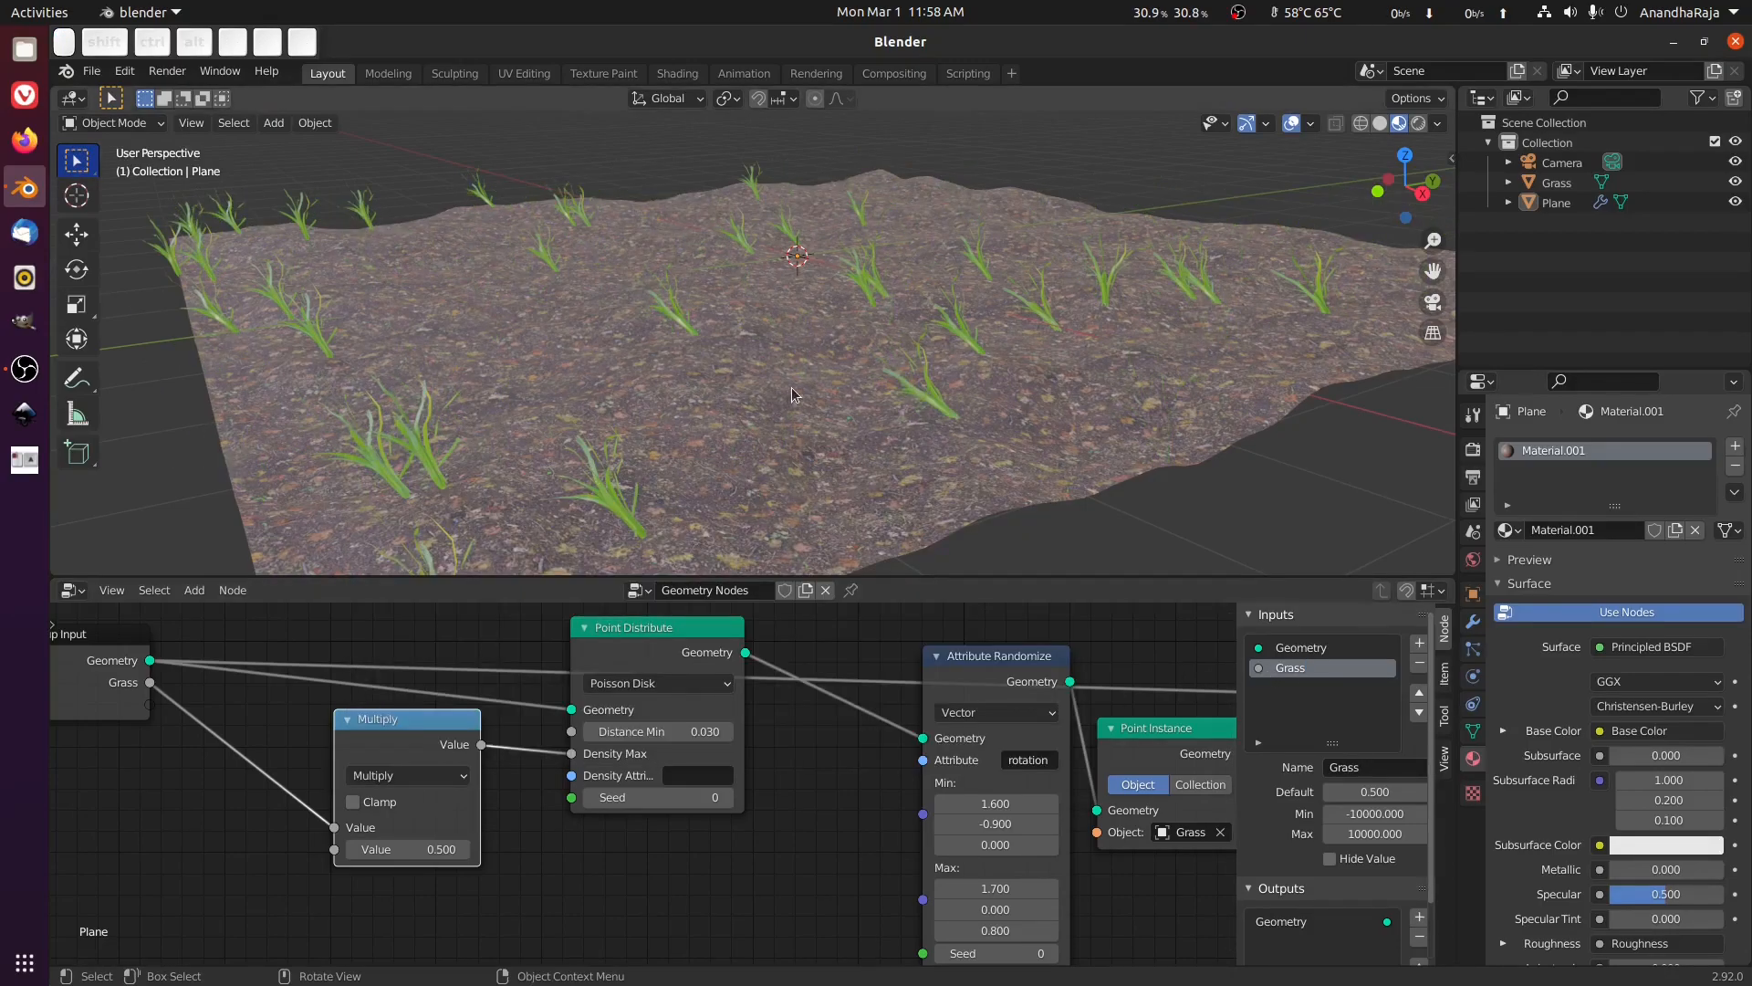
scroll(791, 388, down, 1)
middle_drag(790, 388, 782, 389)
drag(408, 850, 538, 851)
scroll(1332, 305, up, 1)
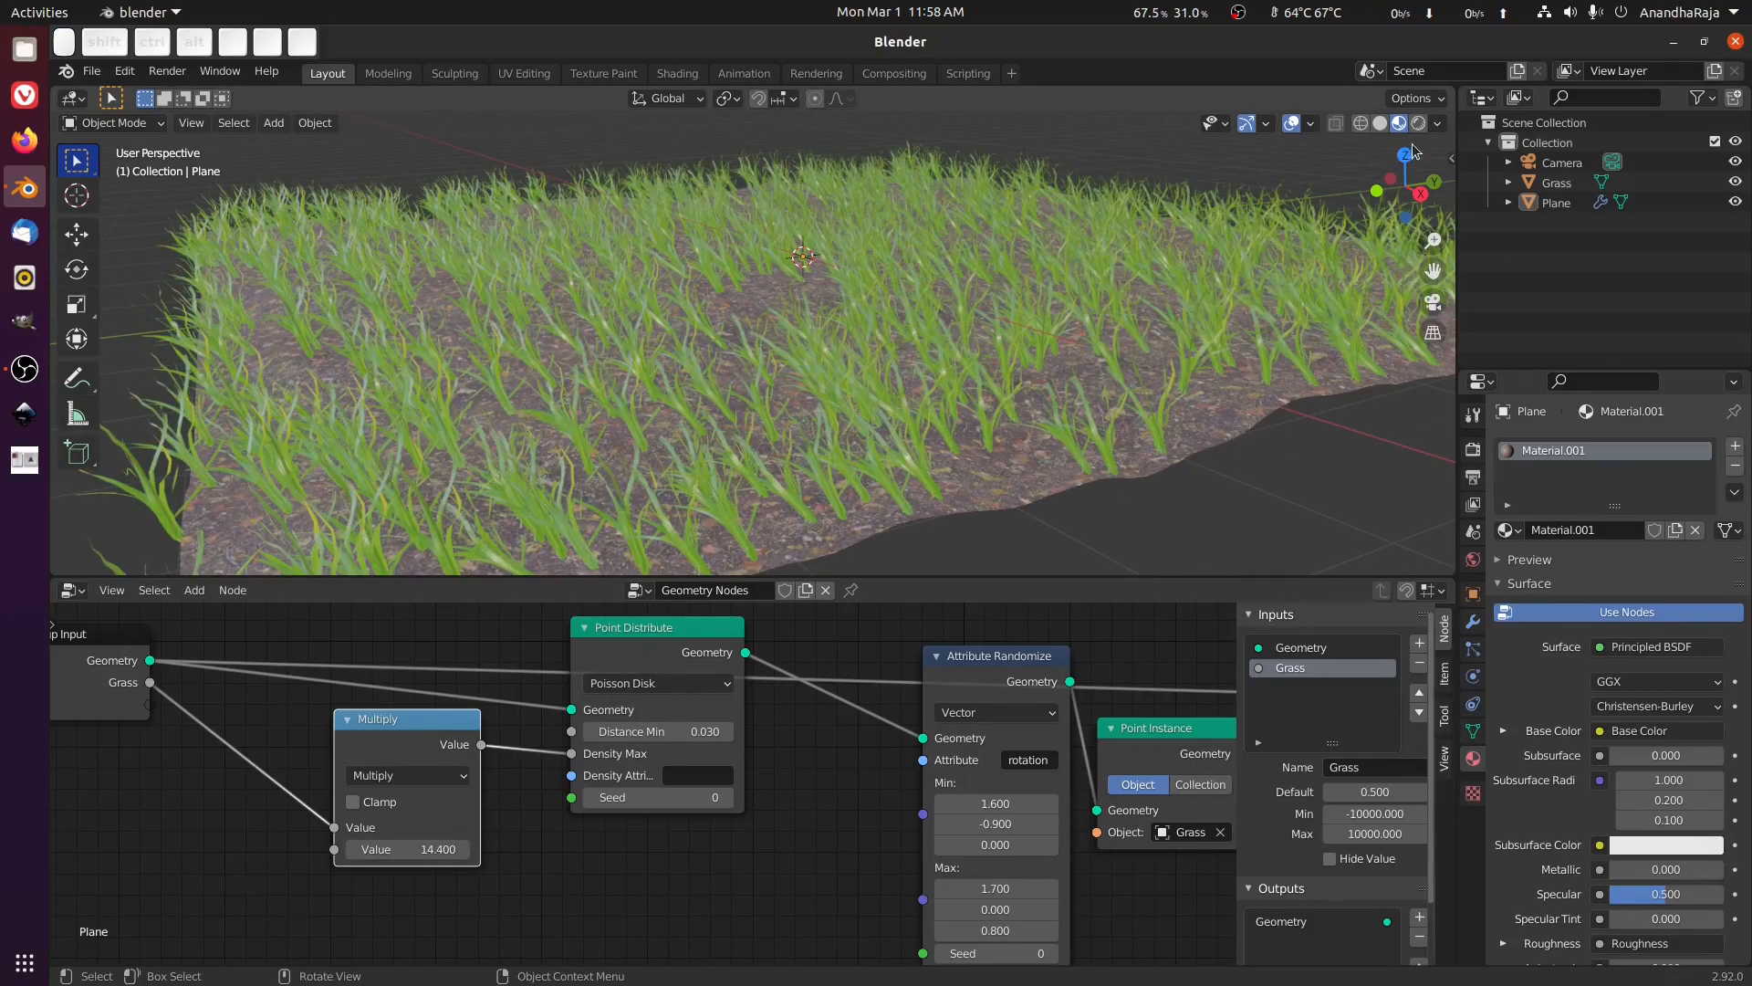
Inspect the dense grass up close in Rendered shading and from farther away in Material Preview.
click(1419, 123)
scroll(869, 429, up, 2)
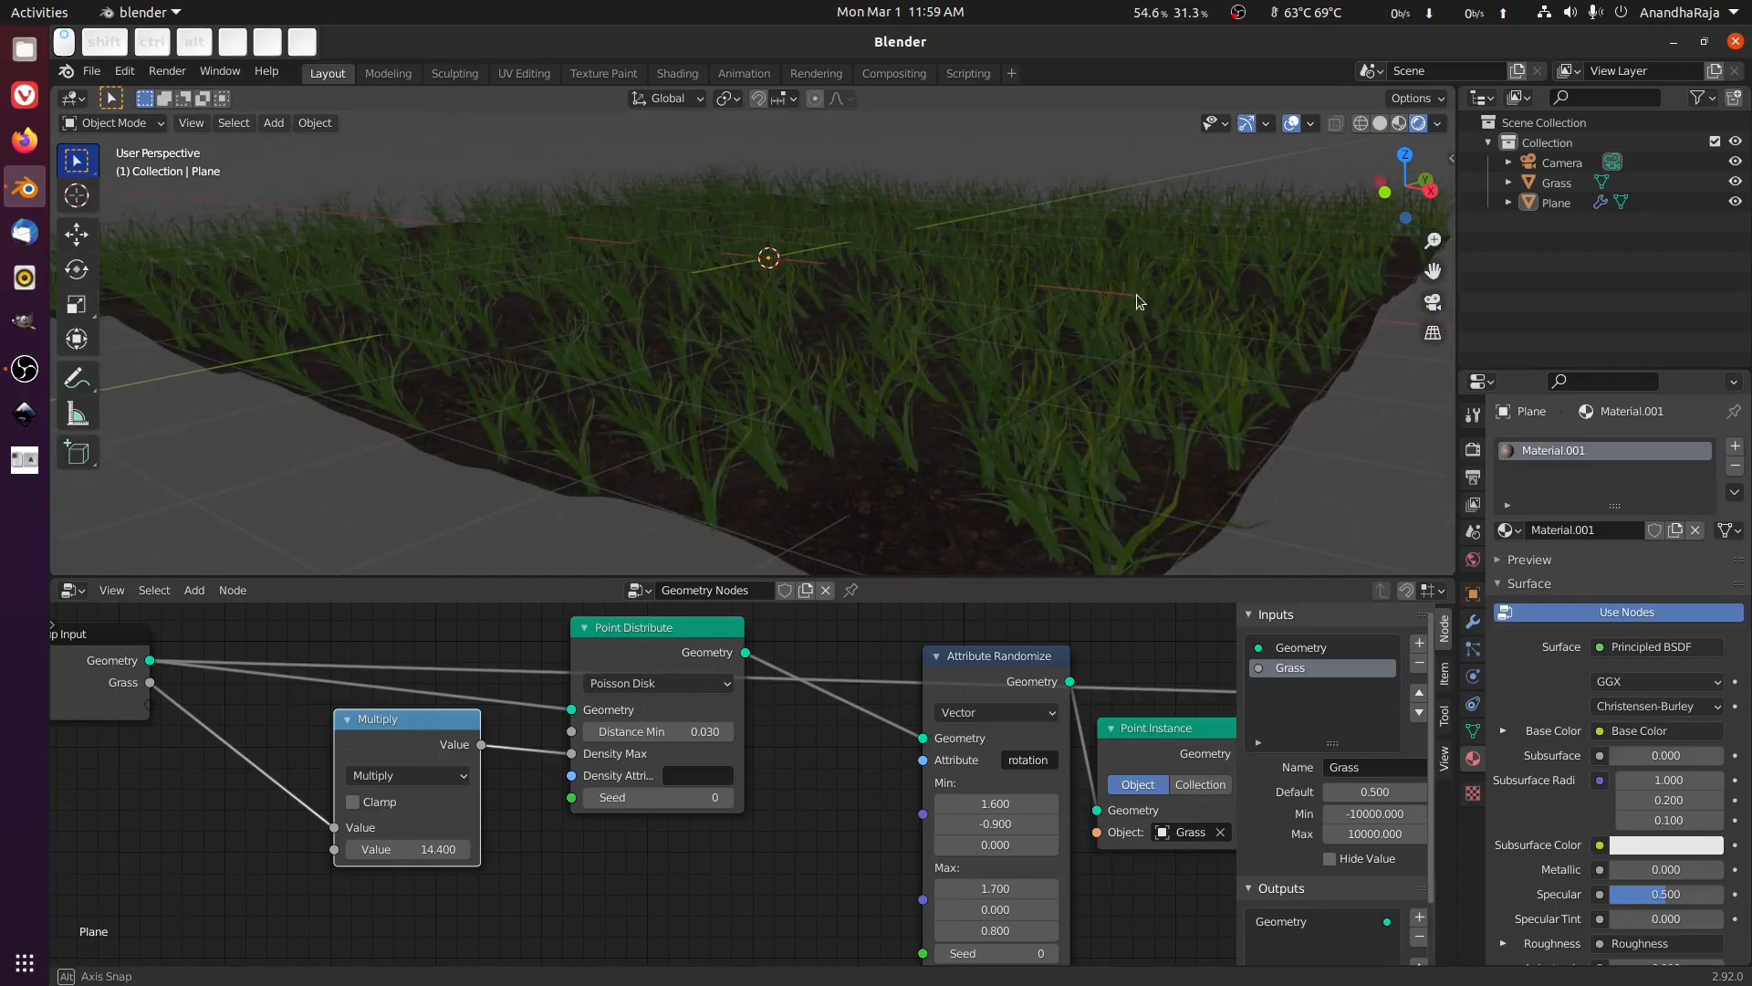
scroll(1109, 293, up, 2)
scroll(889, 331, up, 2)
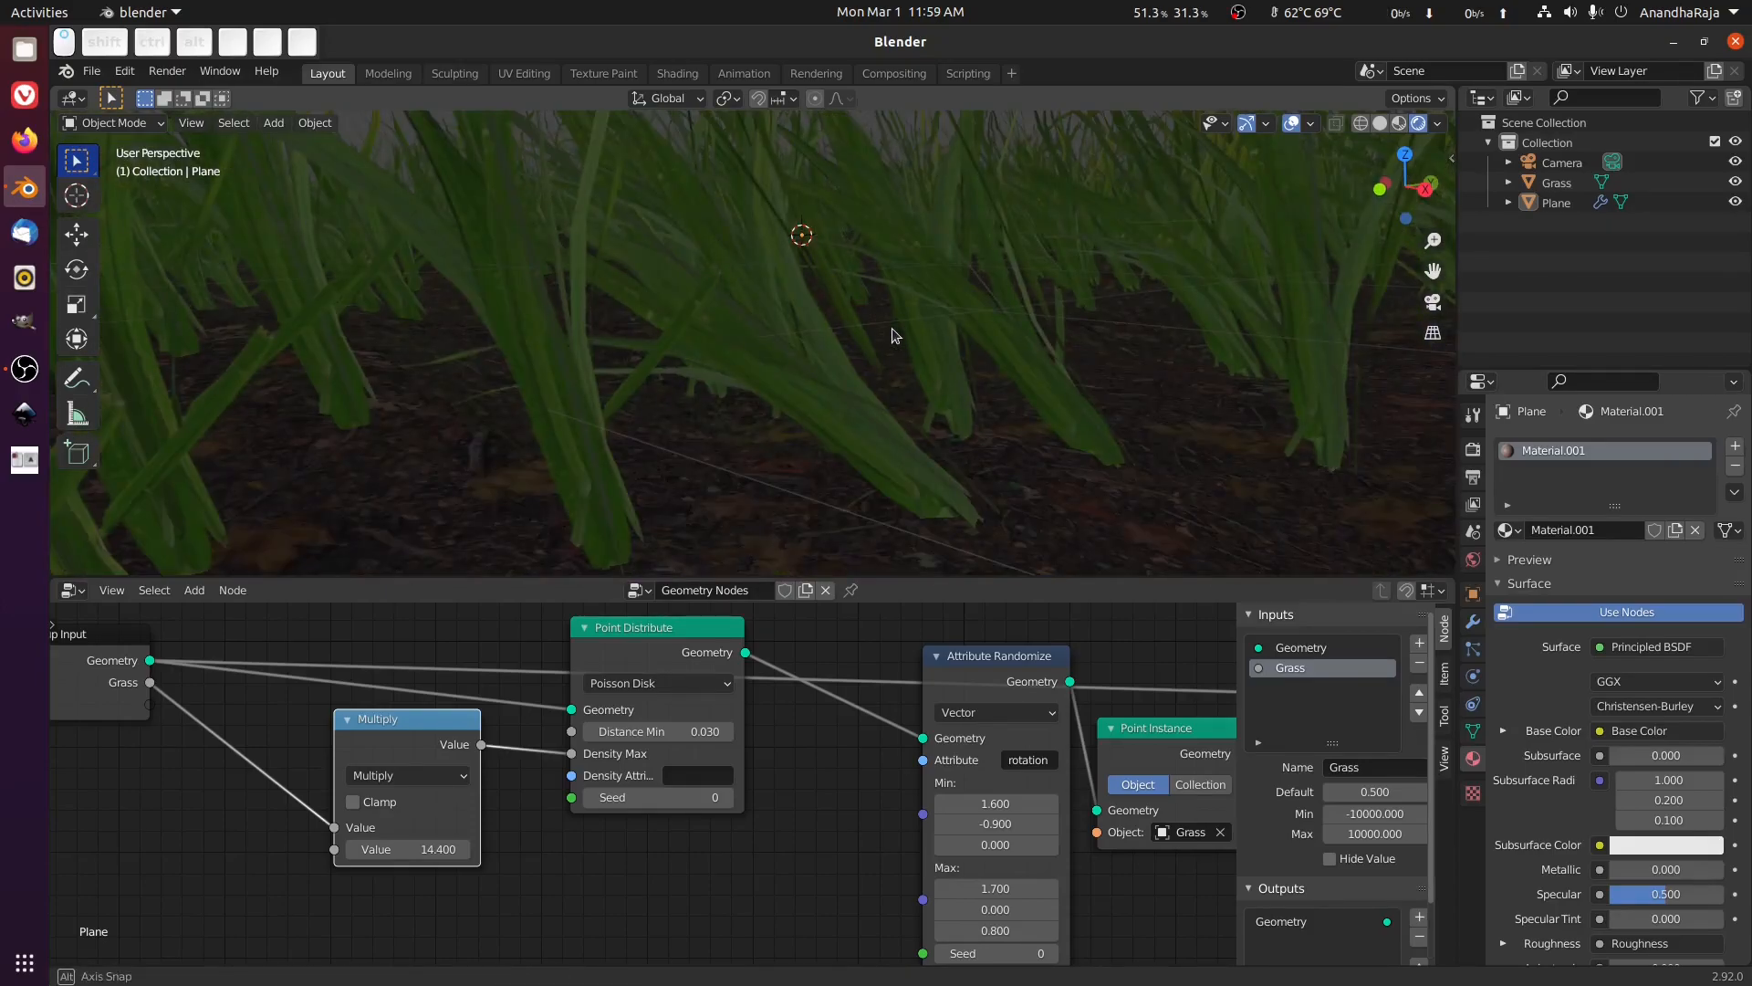
scroll(1046, 287, down, 6)
click(1398, 123)
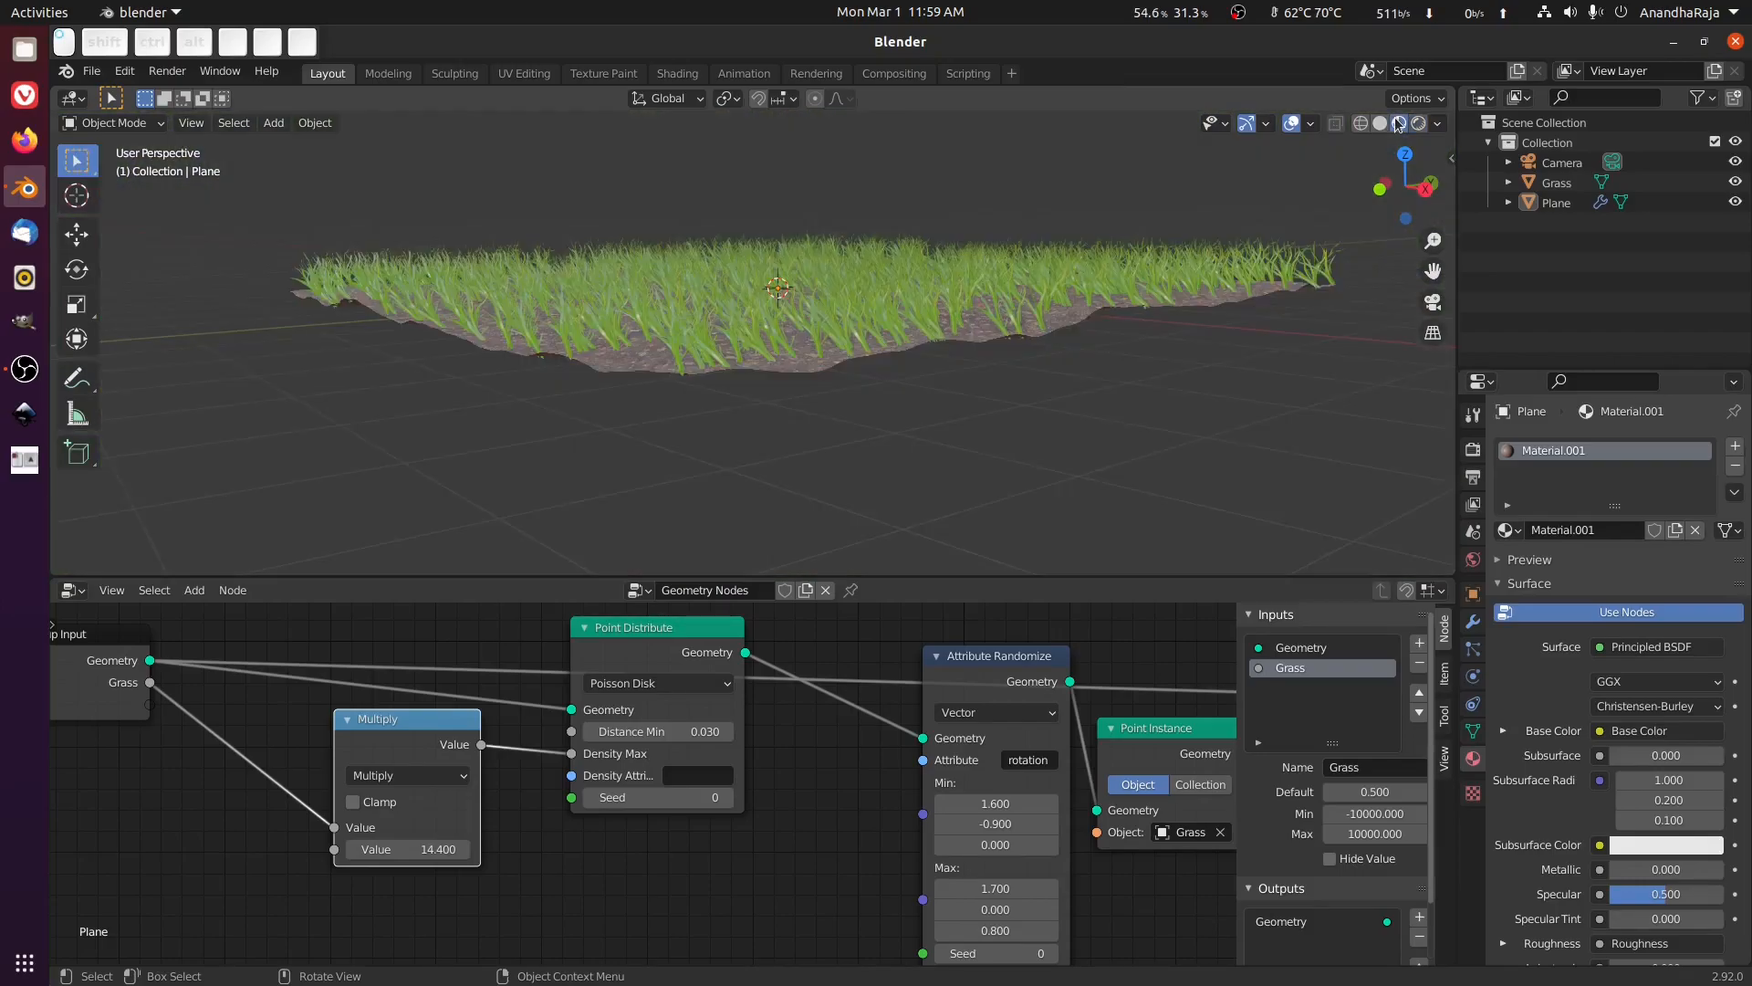
middle_drag(973, 352, 924, 374)
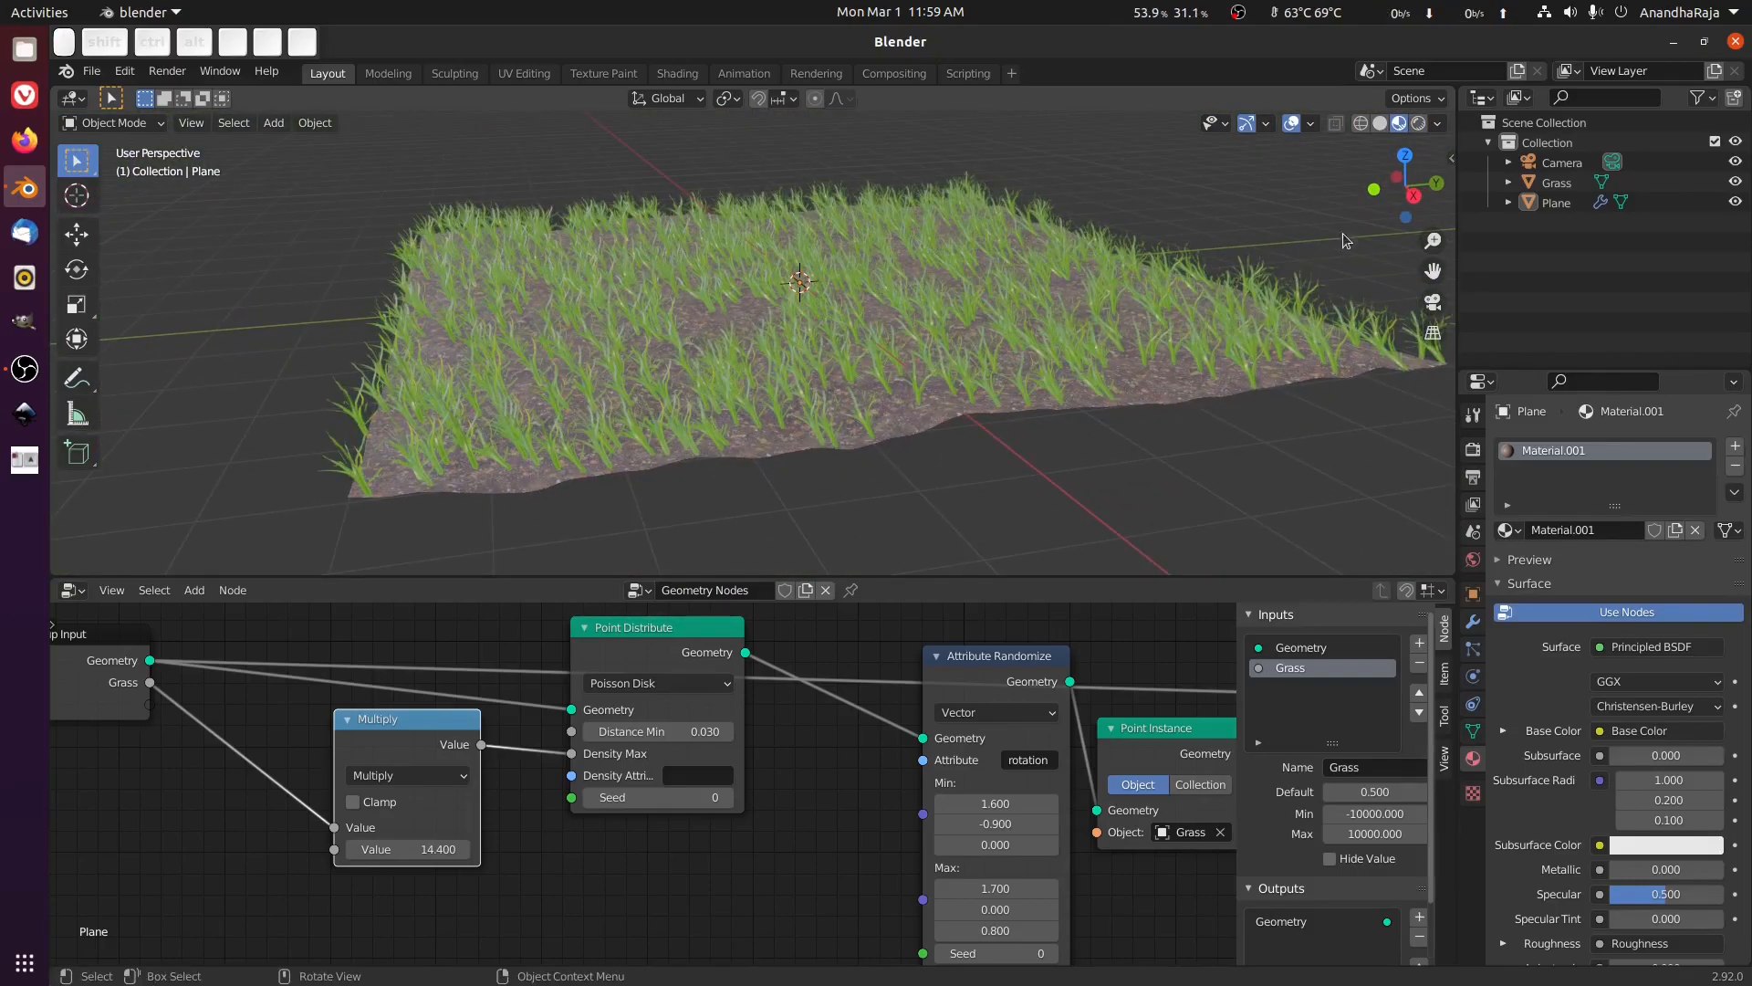
Switch the viewport to Solid shading and add a Sun light raised about 5.64 m above the grass field.
click(1379, 124)
scroll(1031, 411, down, 6)
shift+middle_drag(964, 530, 942, 597)
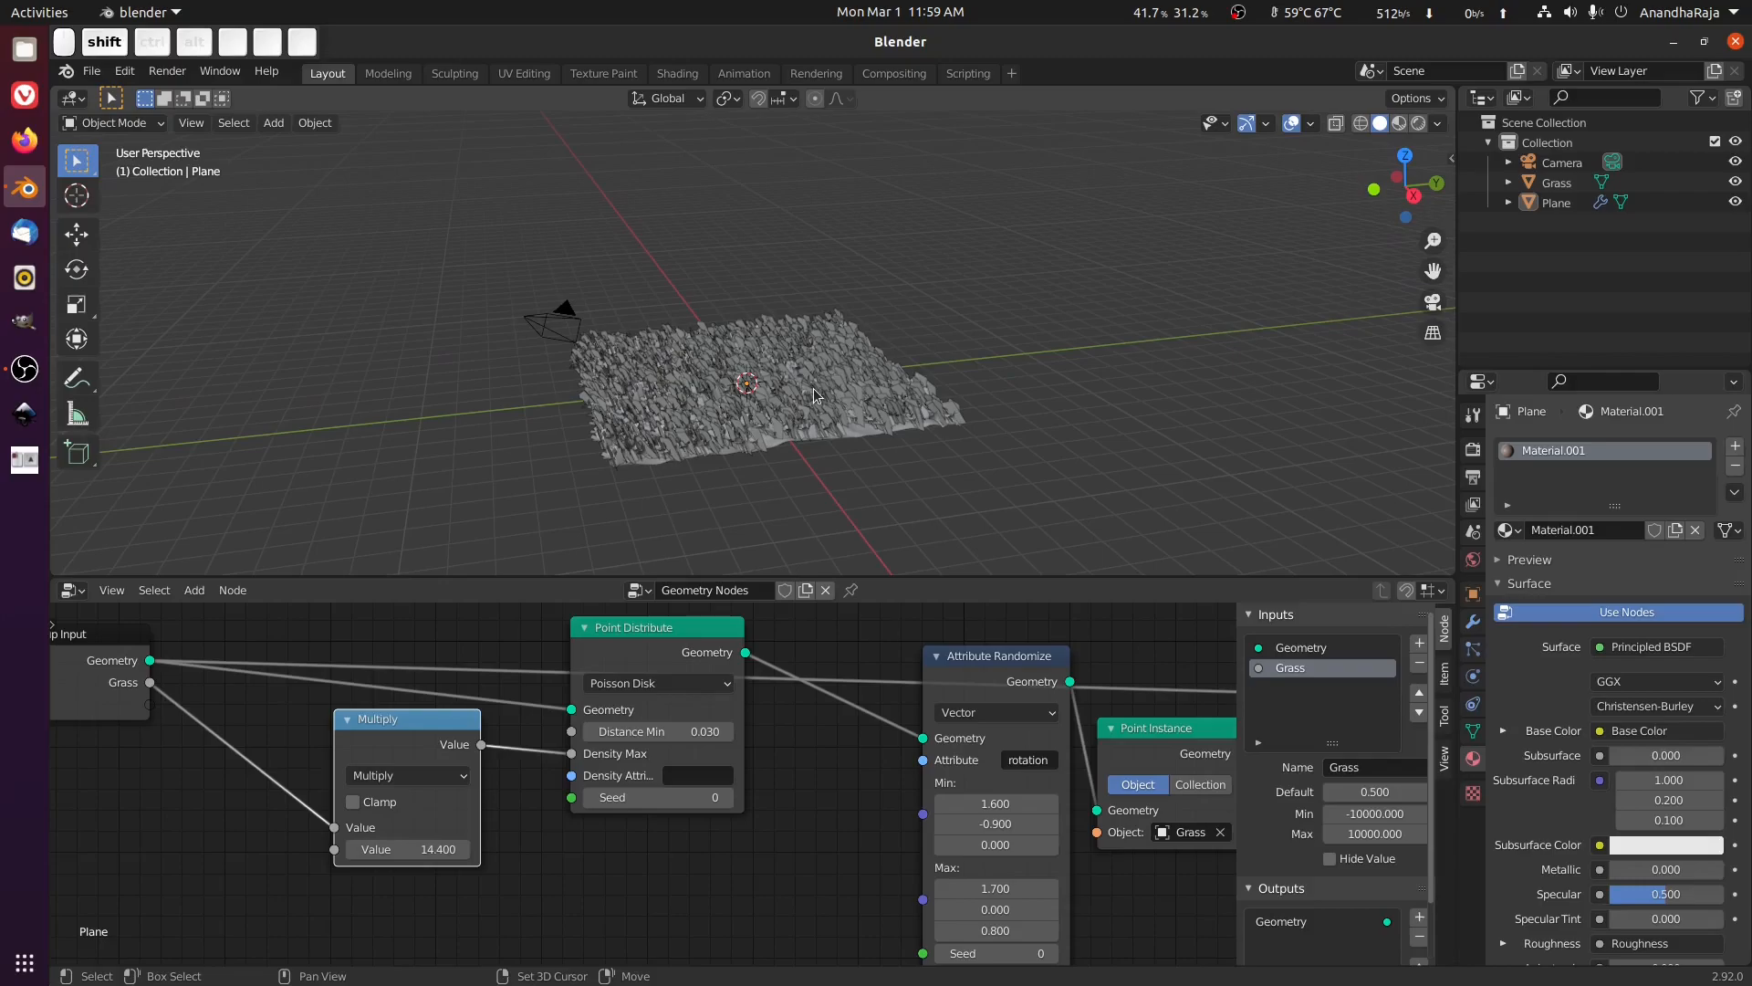
key(shift+a)
mouse_move(817, 395)
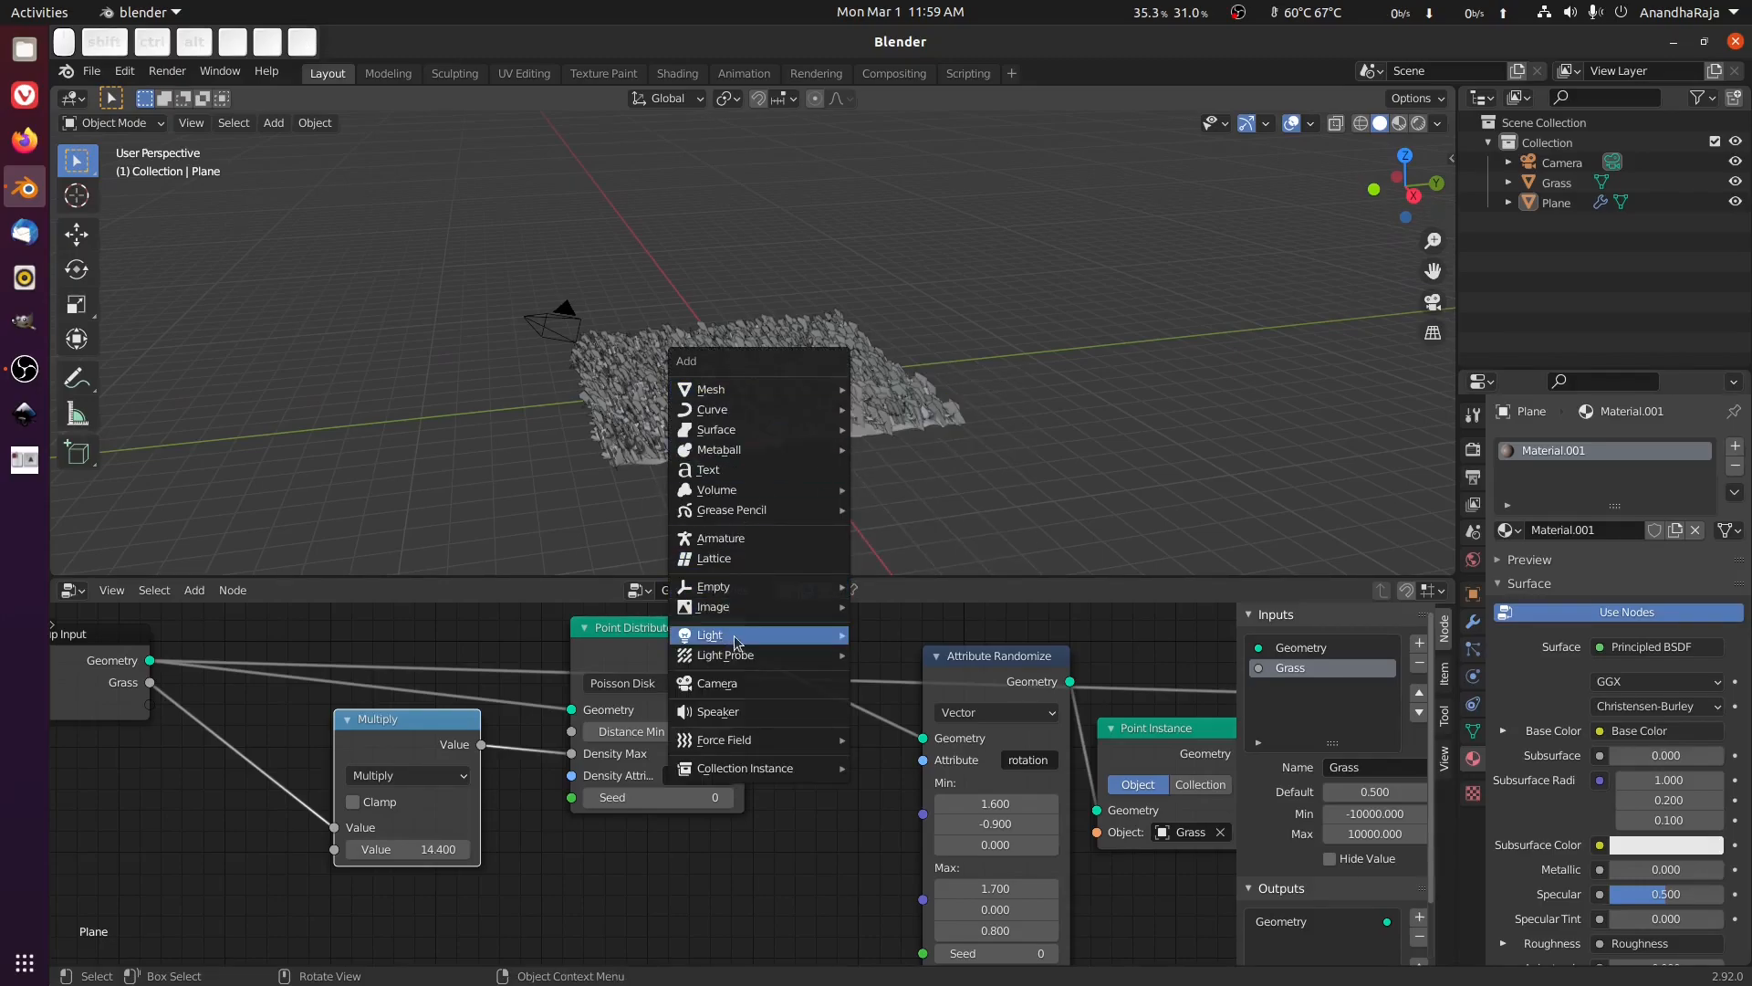
mouse_move(742, 636)
click(892, 655)
Set the Sun light's strength to 8.
click(1654, 573)
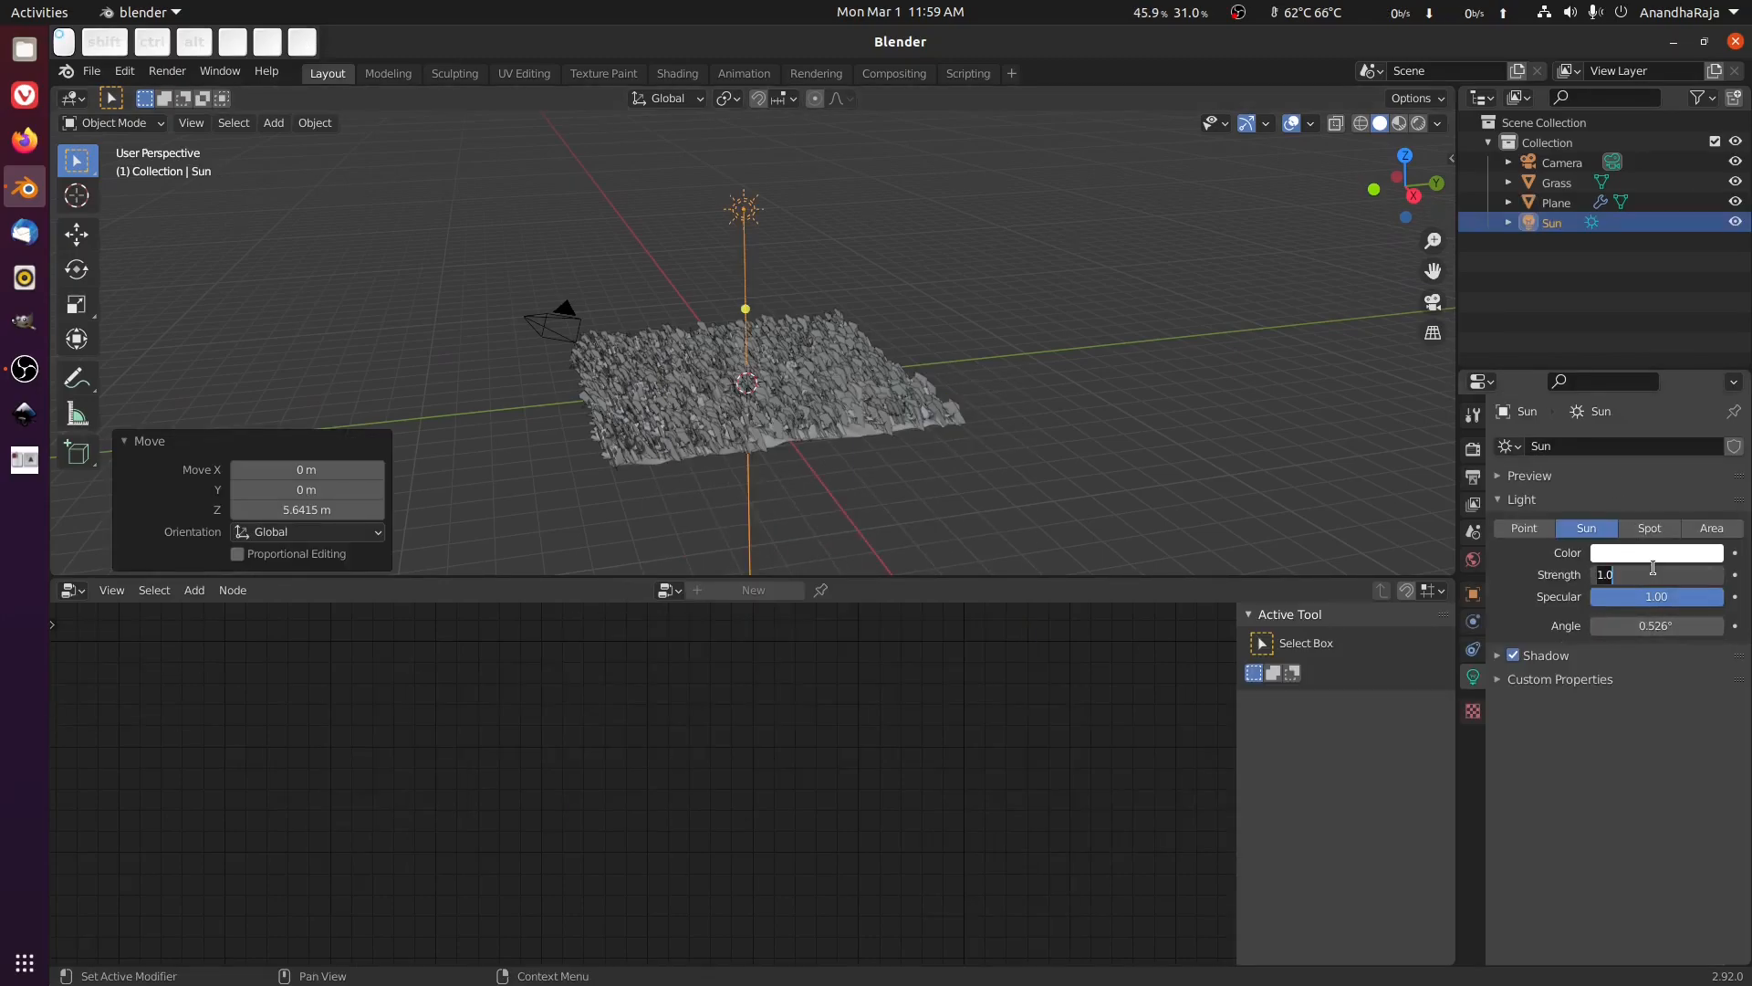
key(BackSpace)
key(BackSpace)
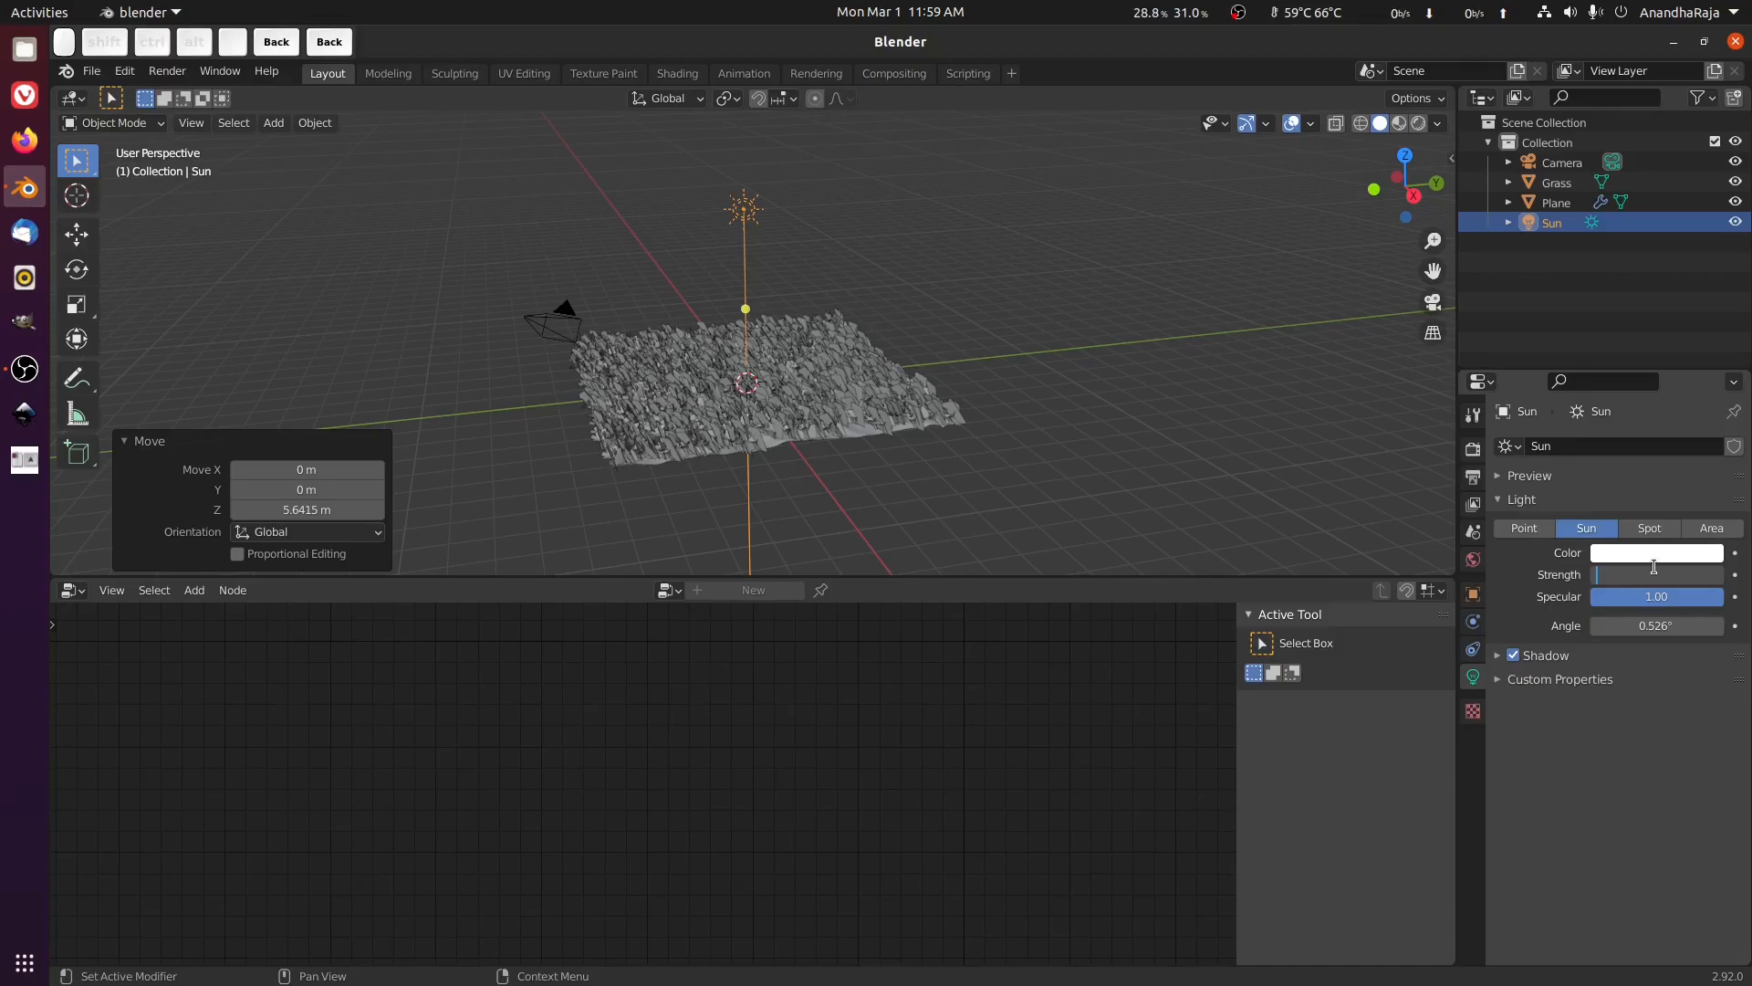
text(8)
key(Return)
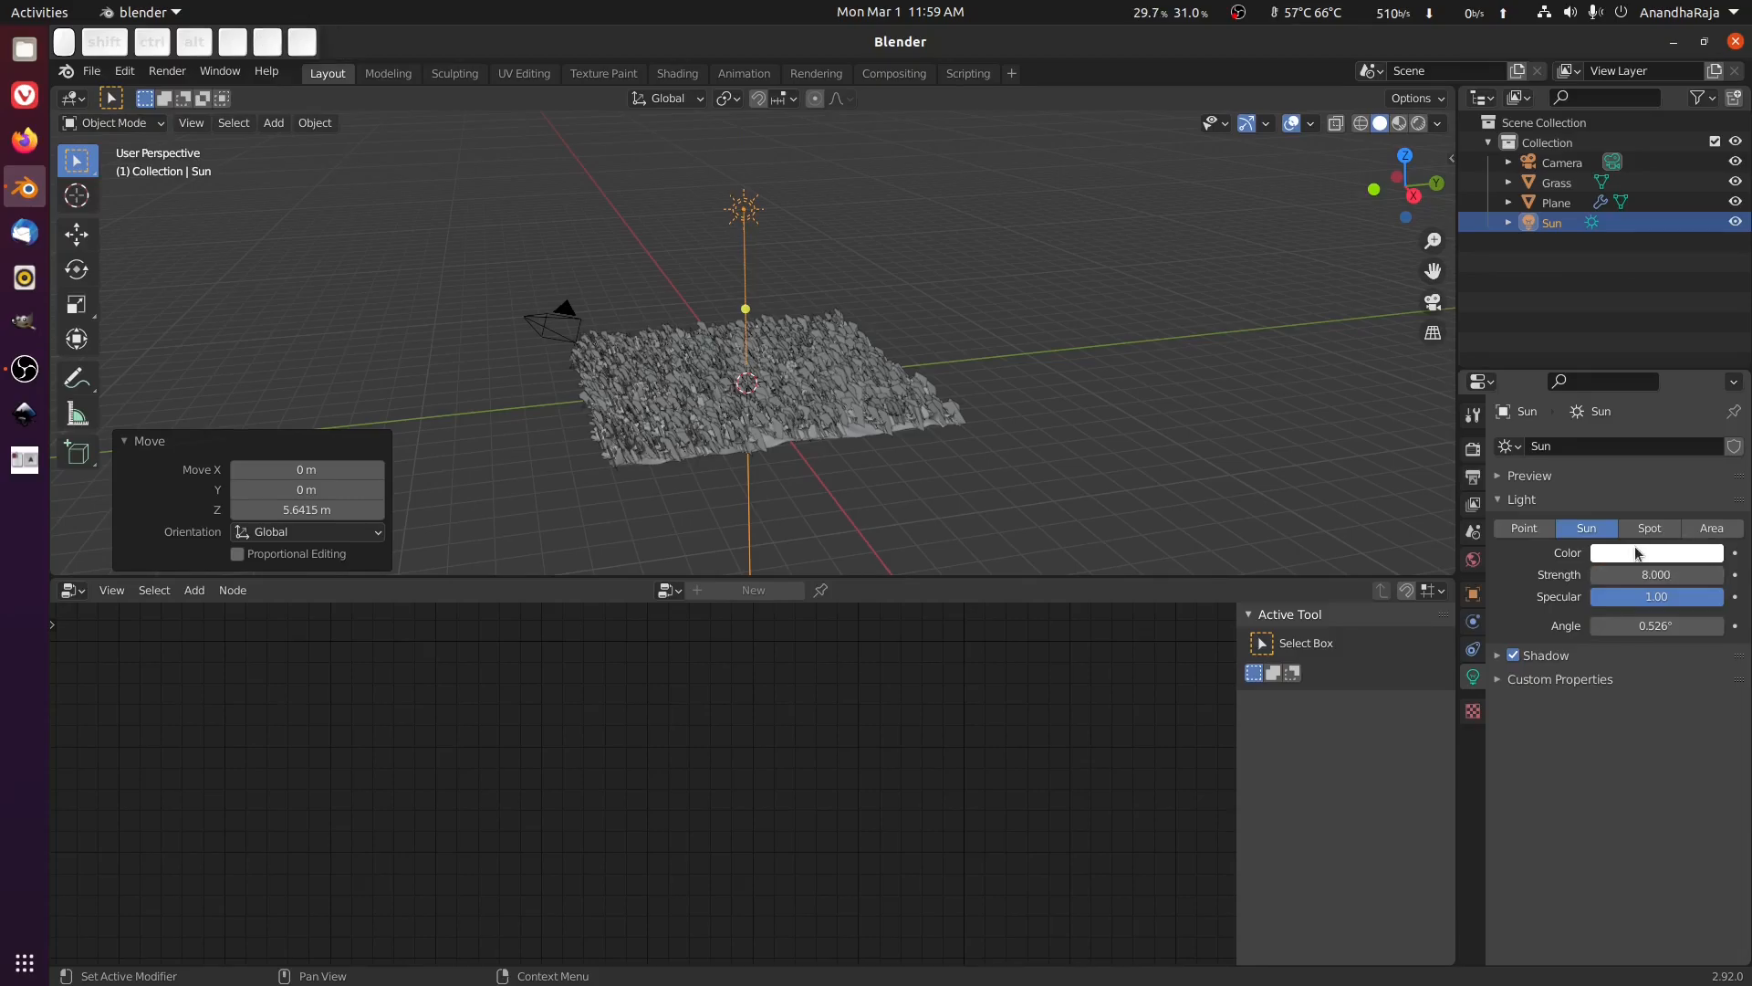
Tint the Sun light pale yellow with hue 0.130 and saturation 0.347, and enable Contact Shadows.
click(1636, 554)
drag(1625, 374, 1611, 366)
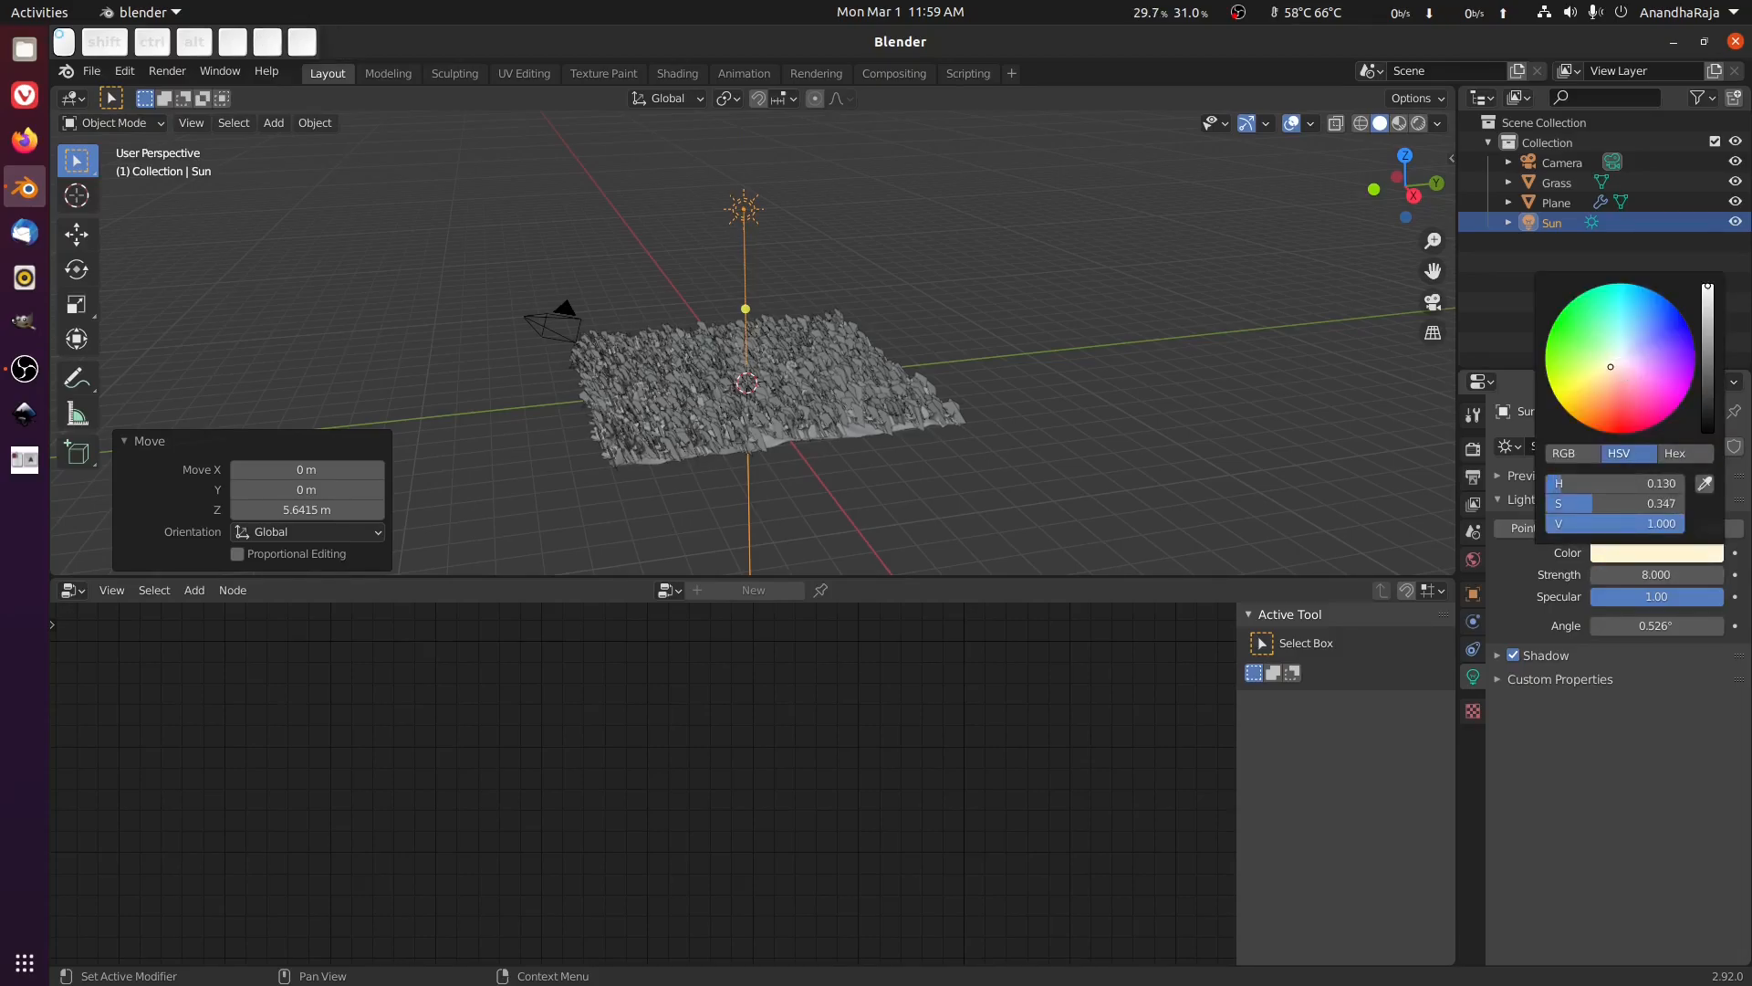
click(1497, 656)
click(1524, 741)
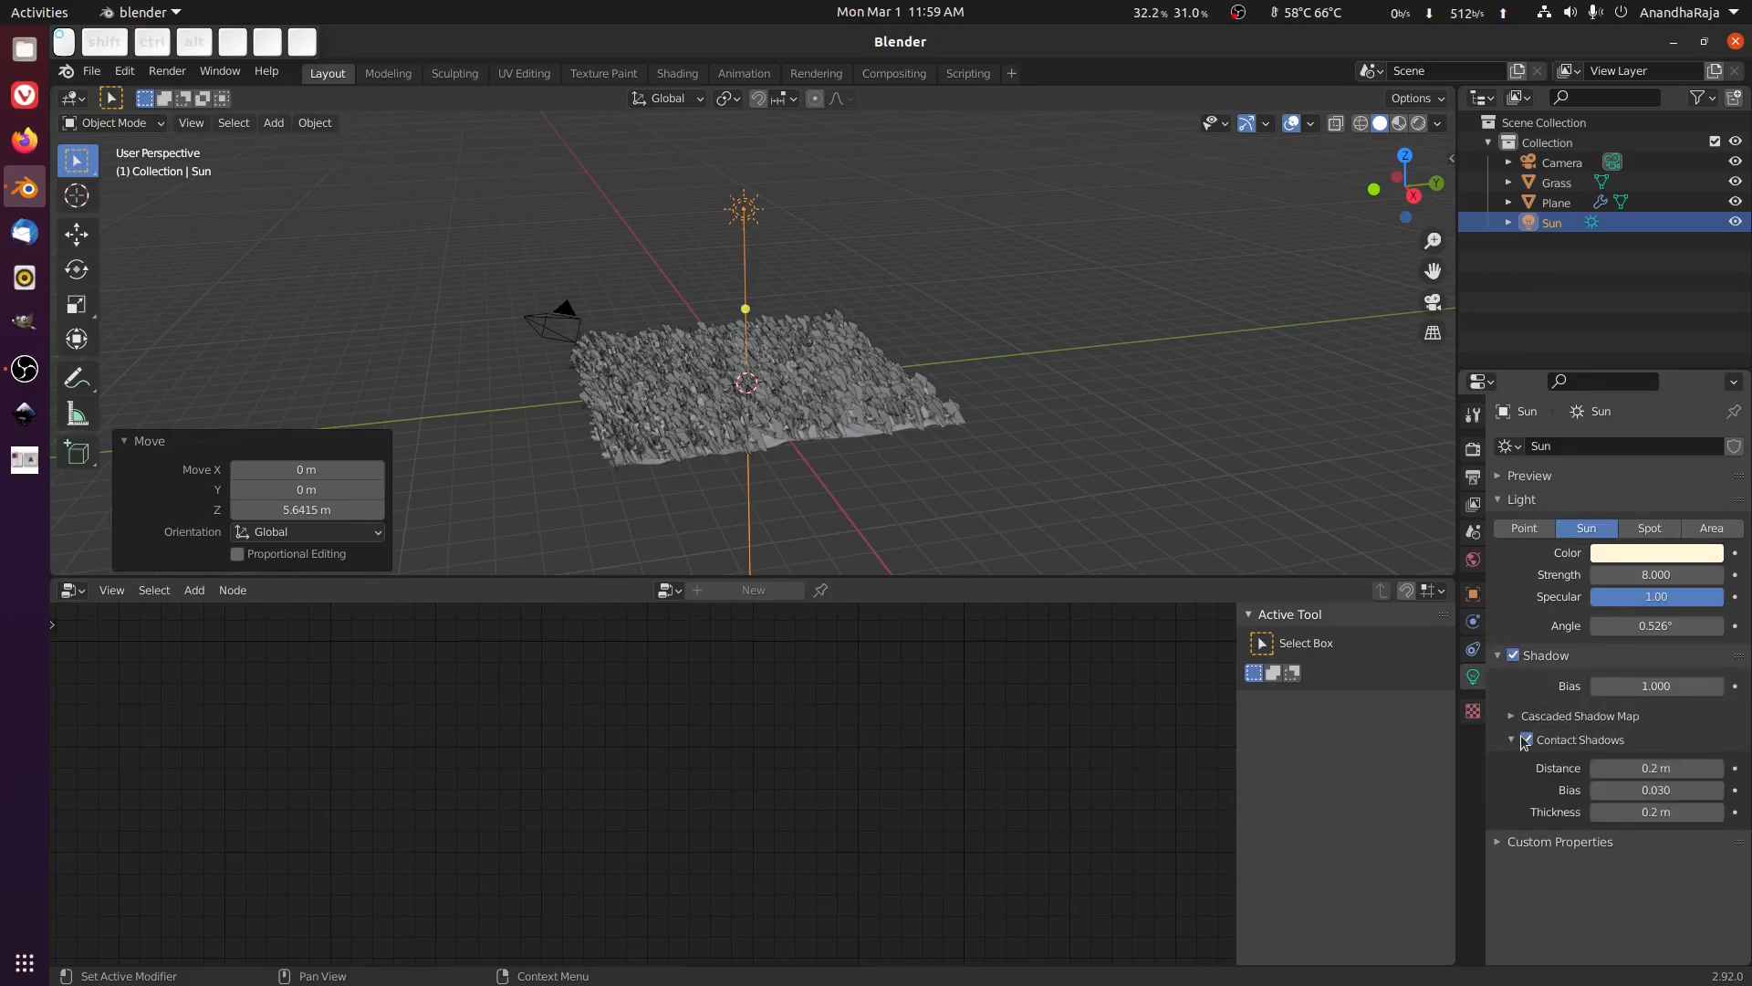
Examine the sunlit grass field in Material Preview and Rendered shading.
click(1398, 124)
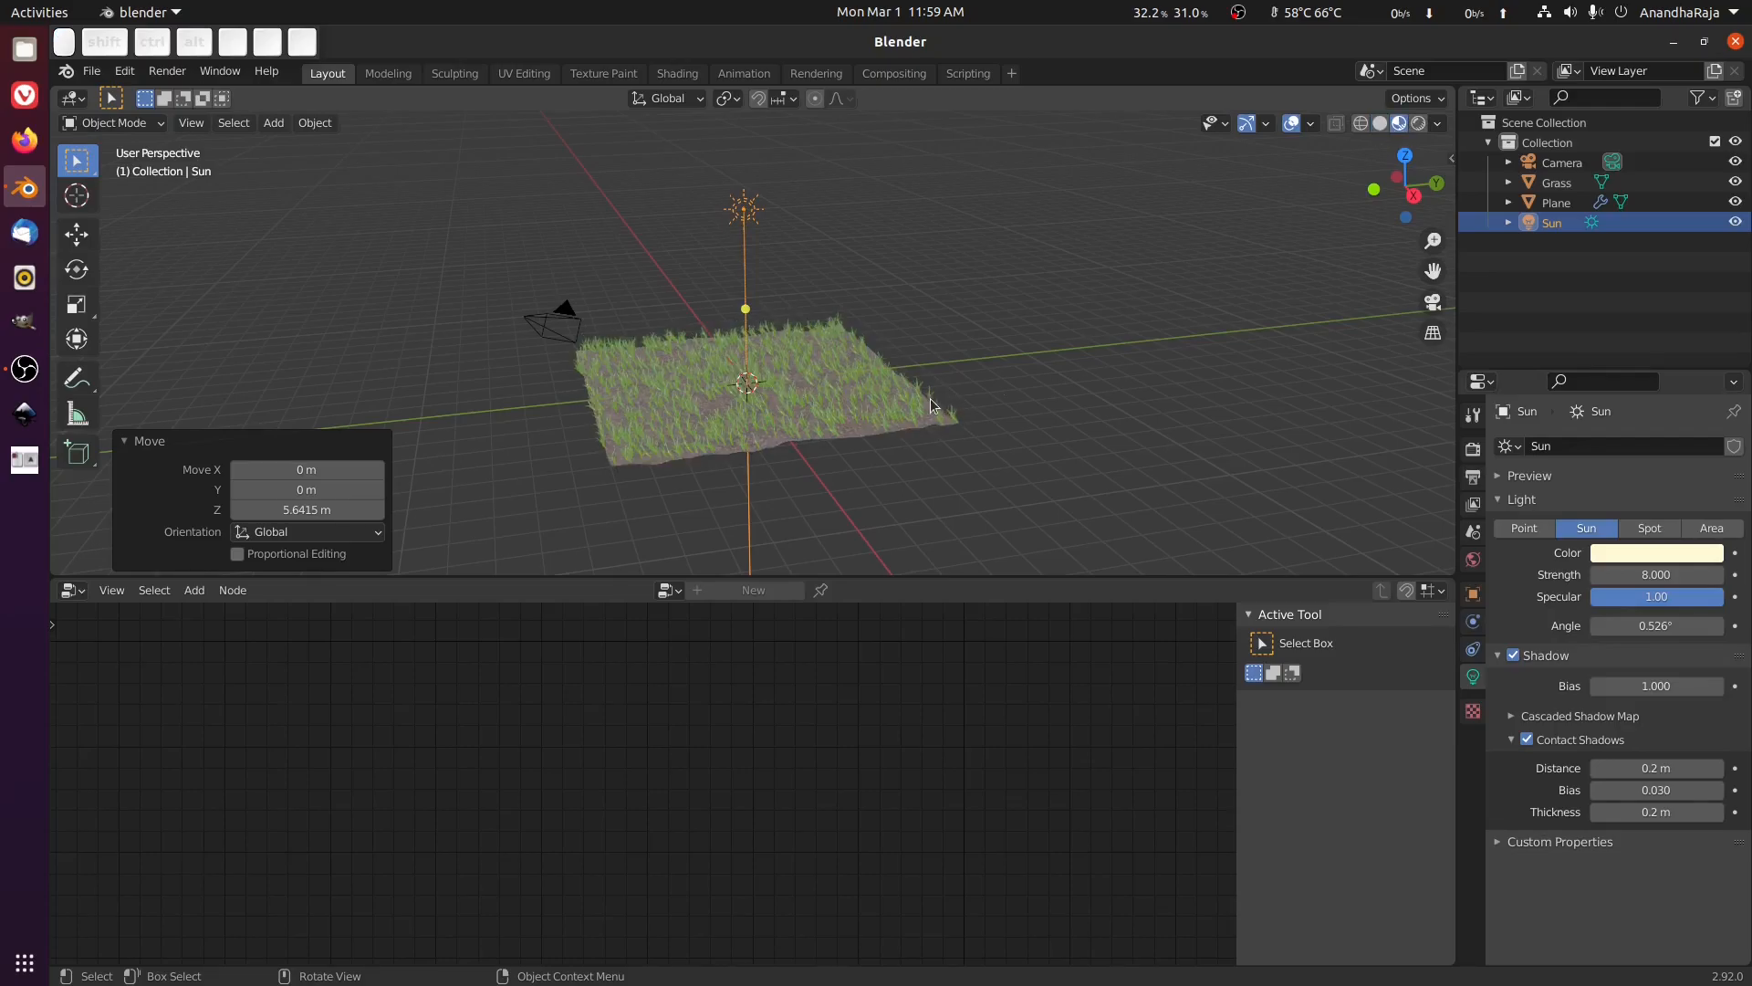
scroll(933, 400, up, 2)
click(1418, 124)
mouse_move(941, 382)
middle_down()
mouse_move(979, 356)
mouse_move(961, 341)
mouse_move(951, 378)
mouse_move(919, 352)
mouse_move(935, 266)
mouse_move(927, 223)
mouse_move(917, 235)
middle_up()
scroll(978, 355, up, 5)
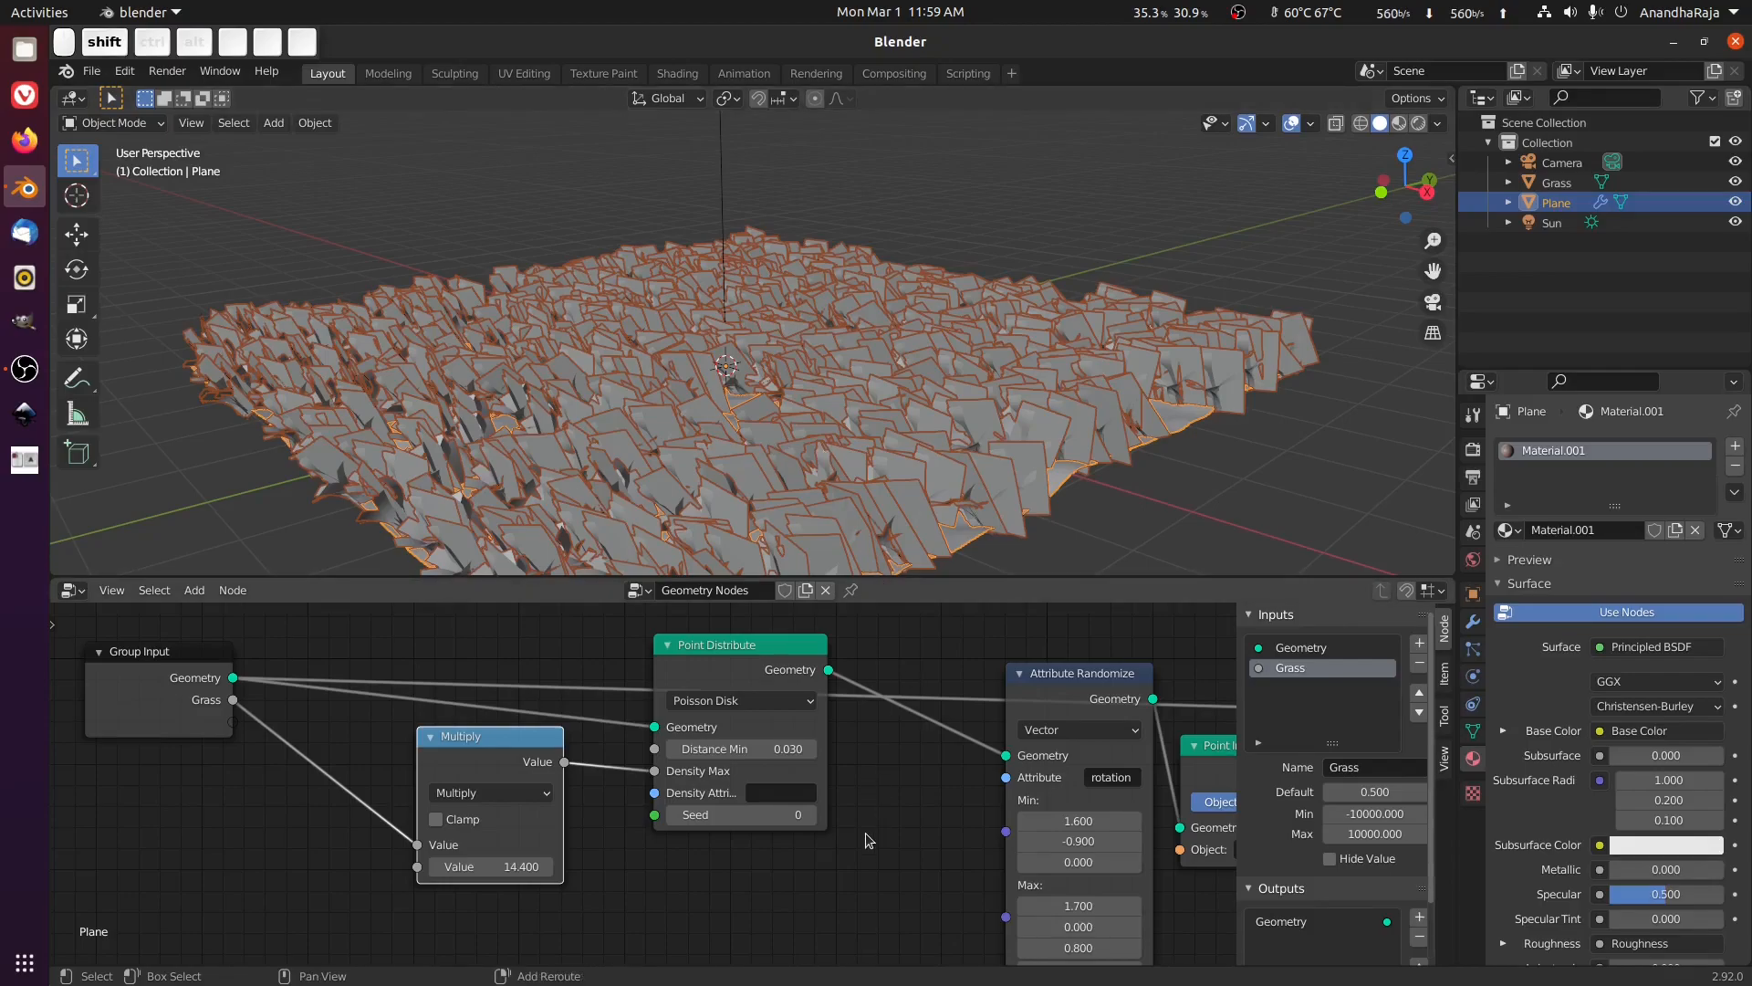
Rearrange the nodes and insert a duplicate of Attribute Randomize between Point Distribute and the original Attribute Randomize.
middle_drag(865, 825, 679, 836)
scroll(890, 834, down, 2)
middle_drag(961, 878, 924, 818)
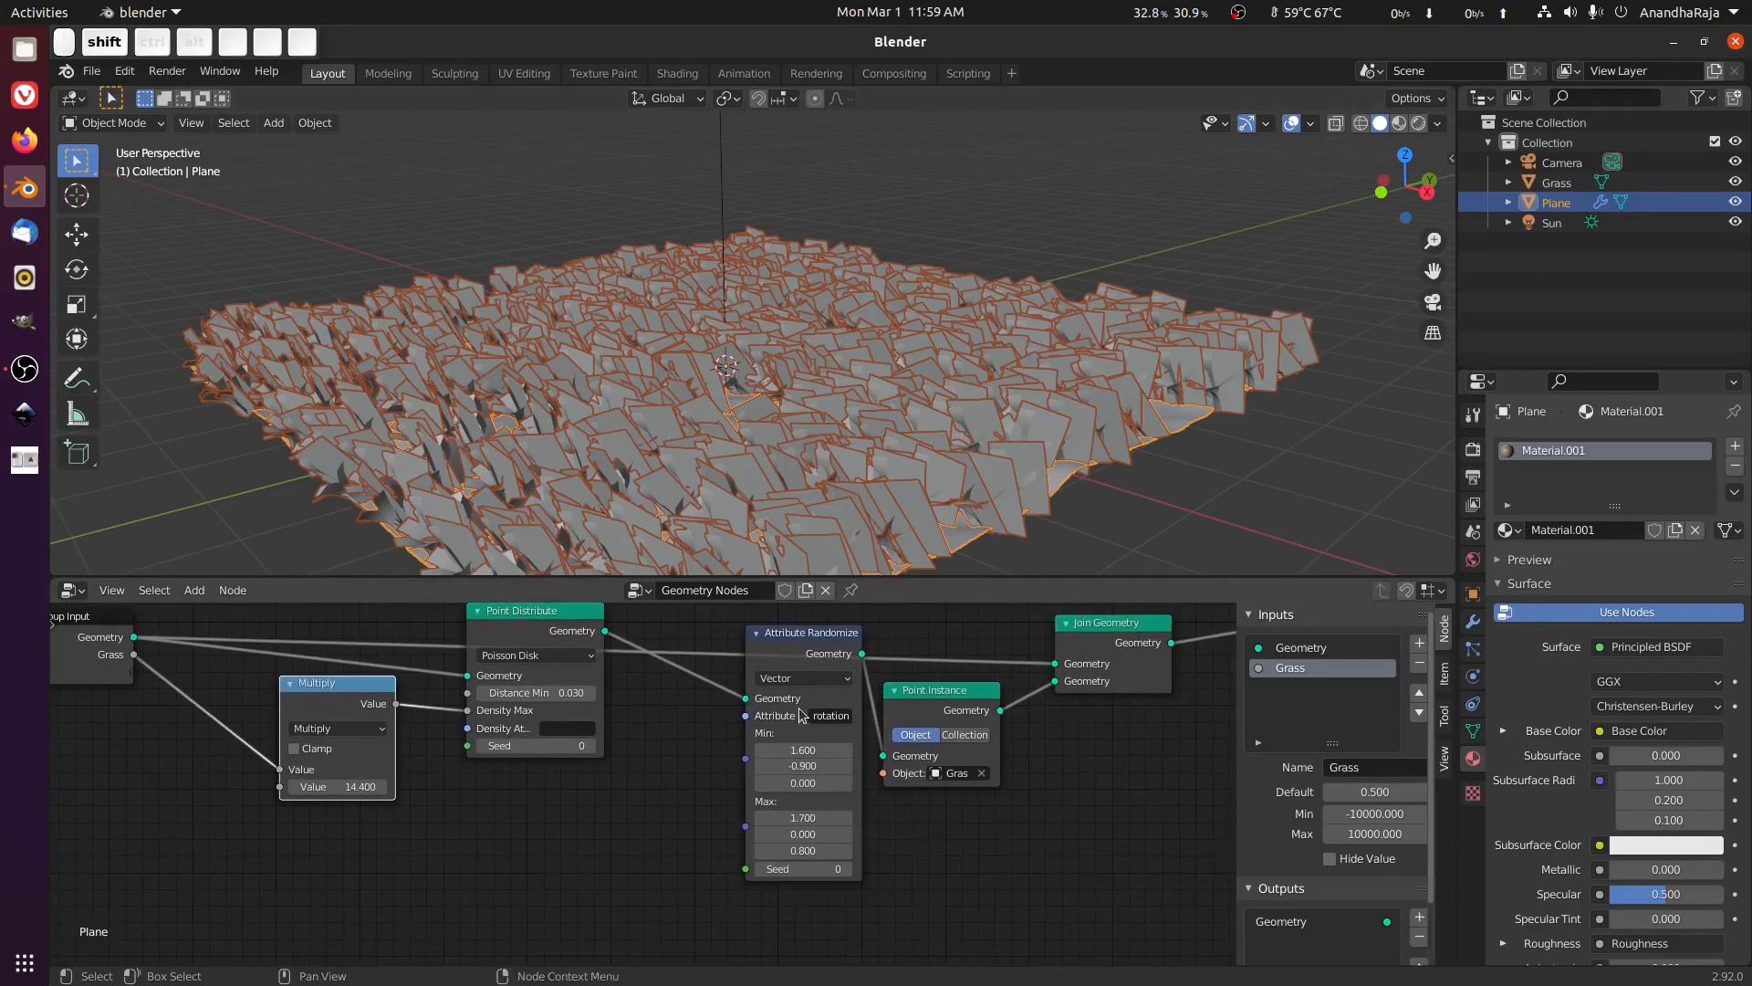
drag(797, 651, 797, 716)
drag(496, 637, 475, 740)
click(809, 704)
click(941, 703)
shift+click(815, 716)
drag(815, 717, 861, 716)
key(shift+d)
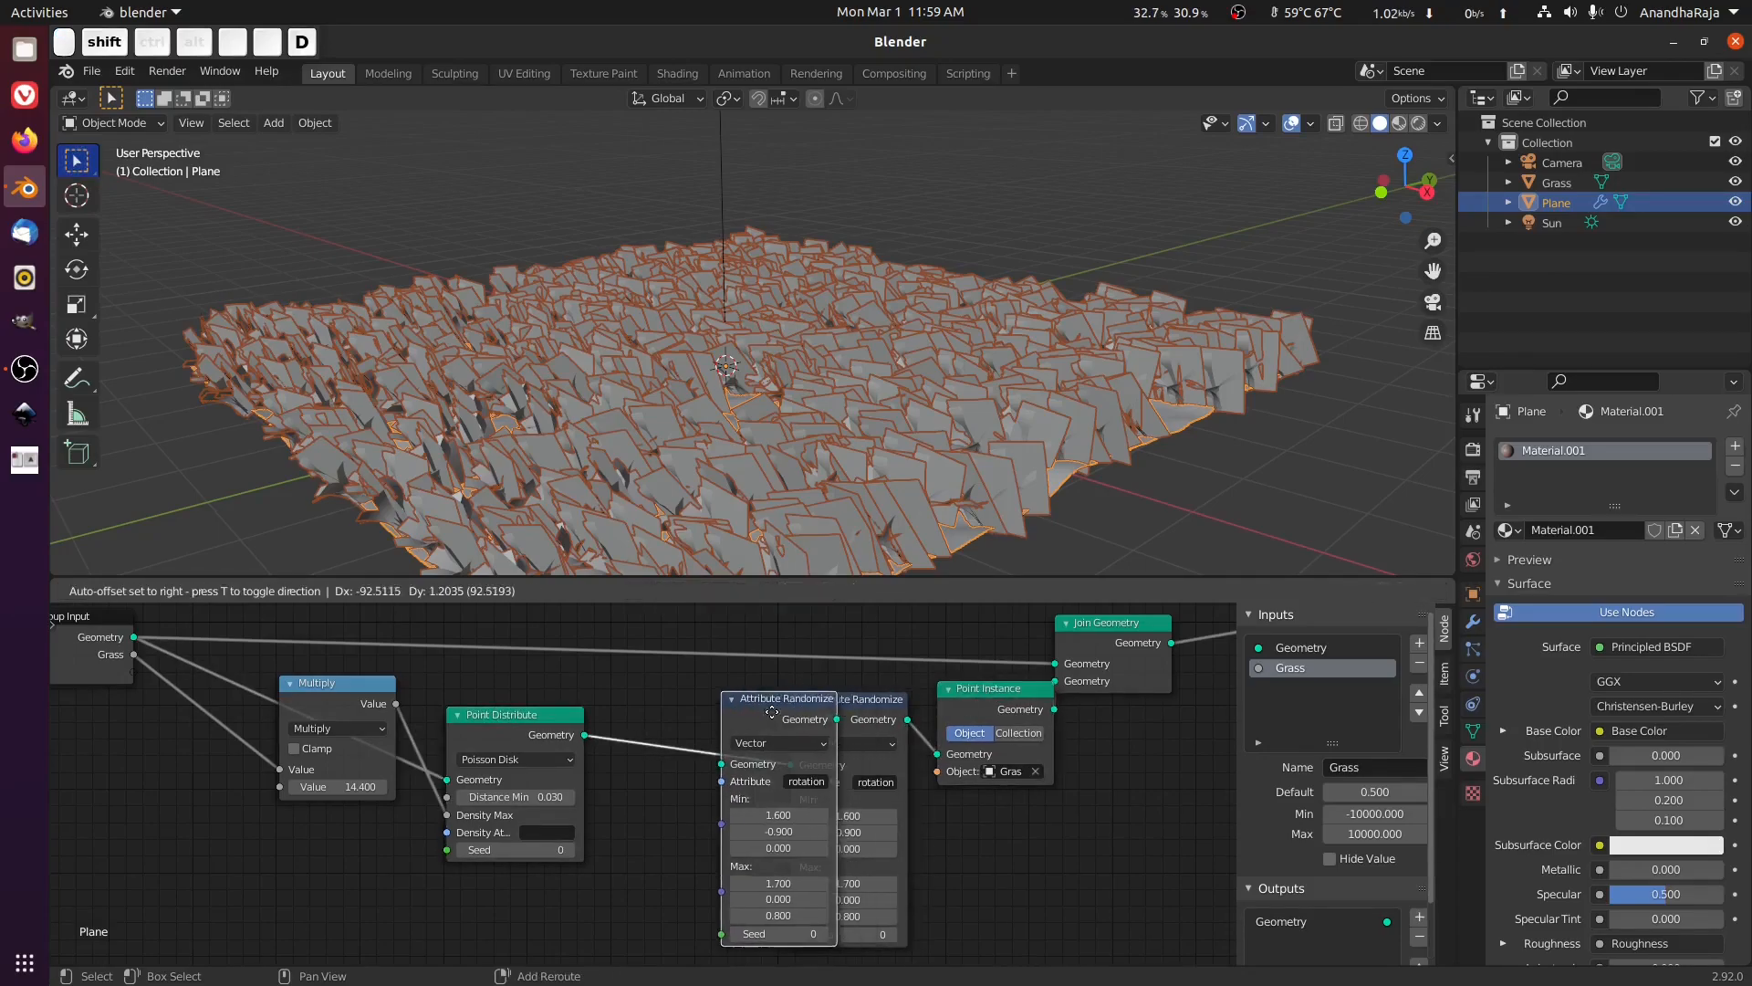
click(720, 712)
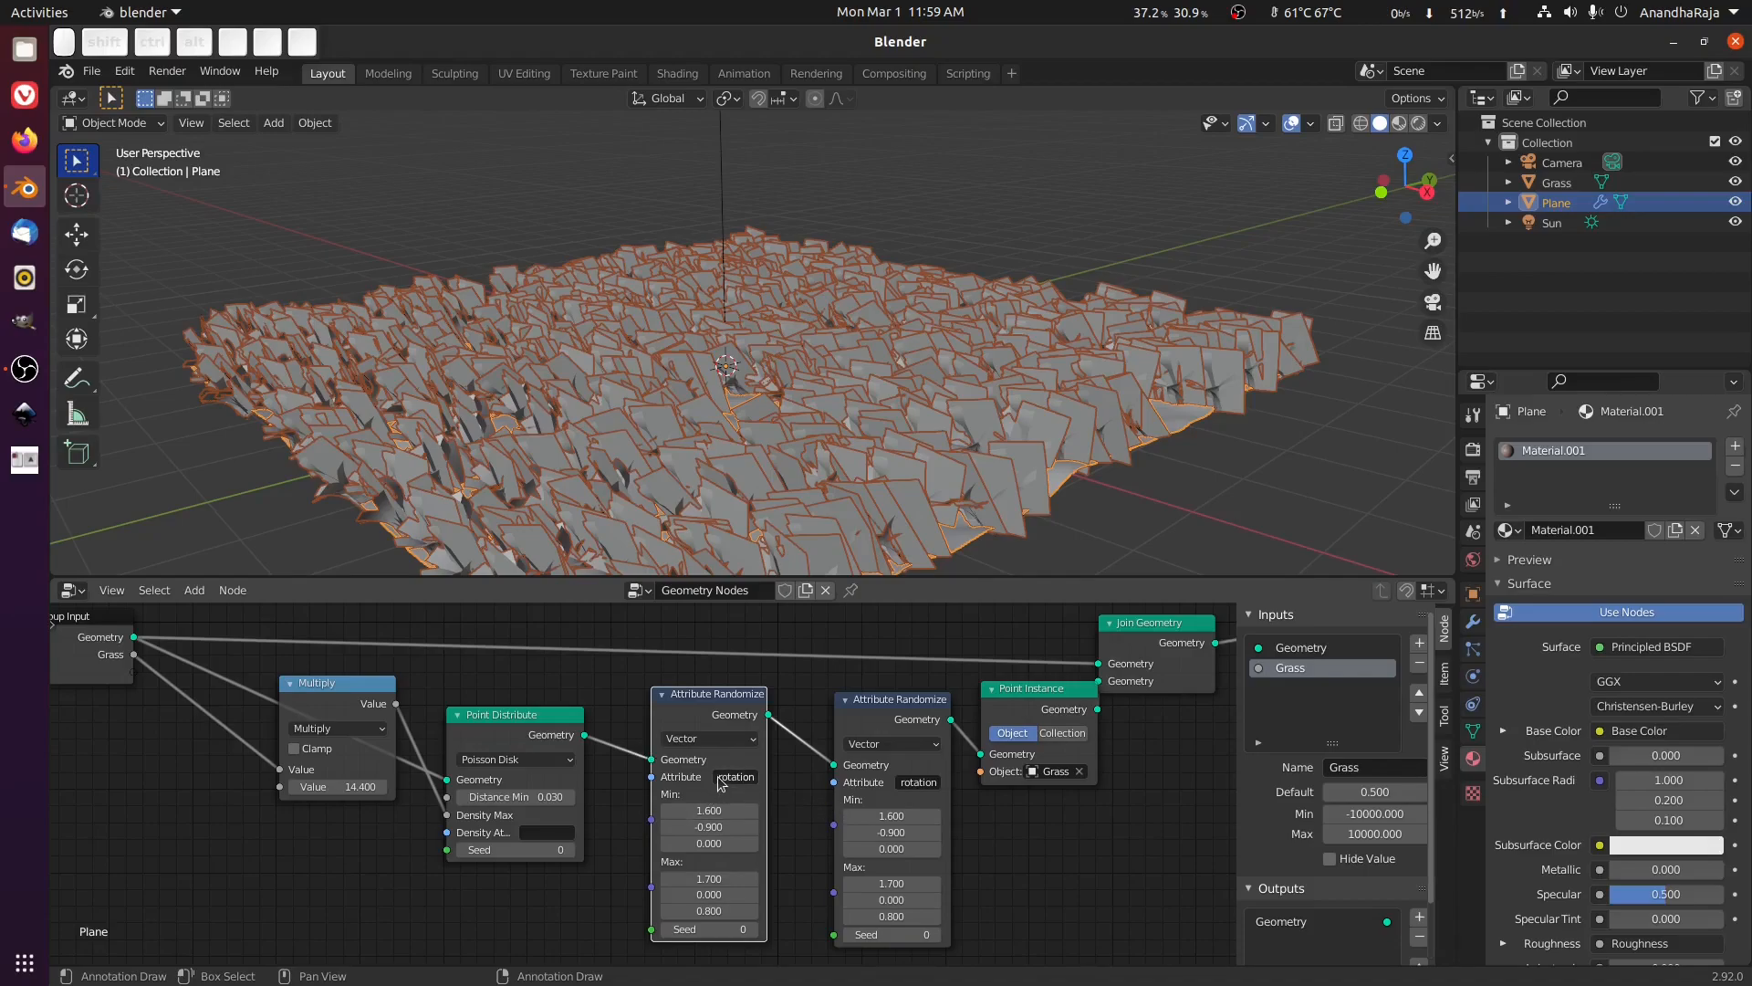
Set the duplicated Attribute Randomize node's data type to Float and its attribute to scale.
click(696, 739)
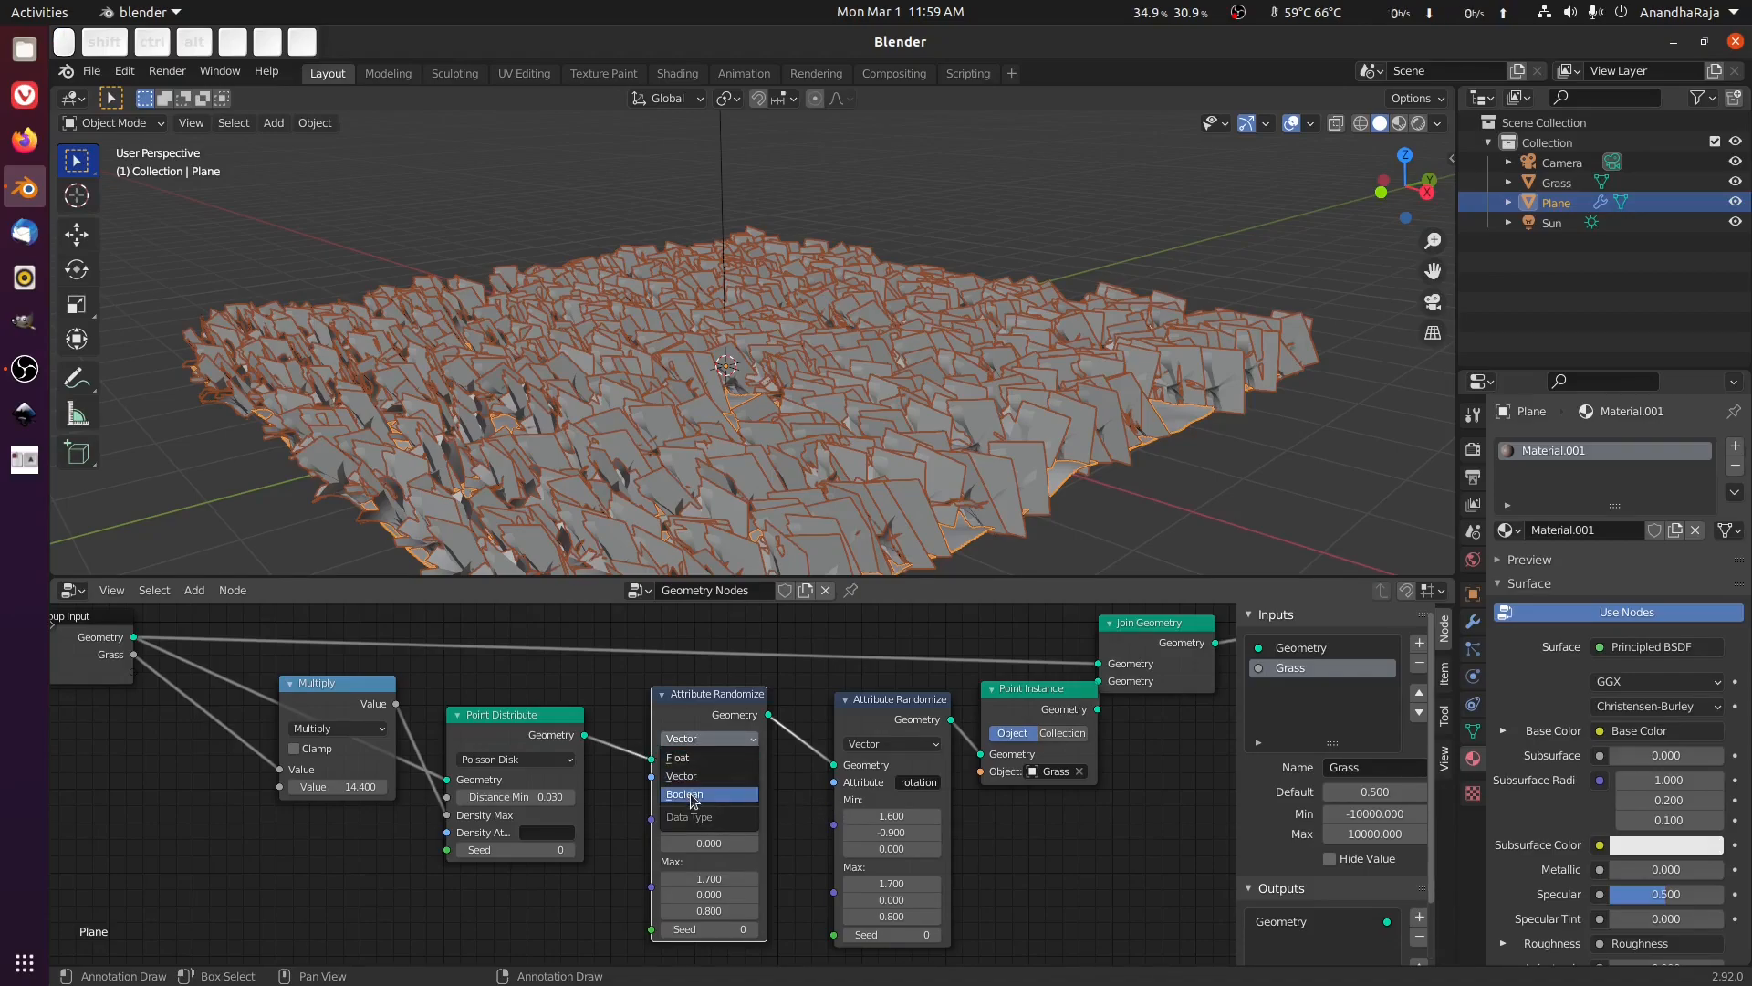
click(702, 759)
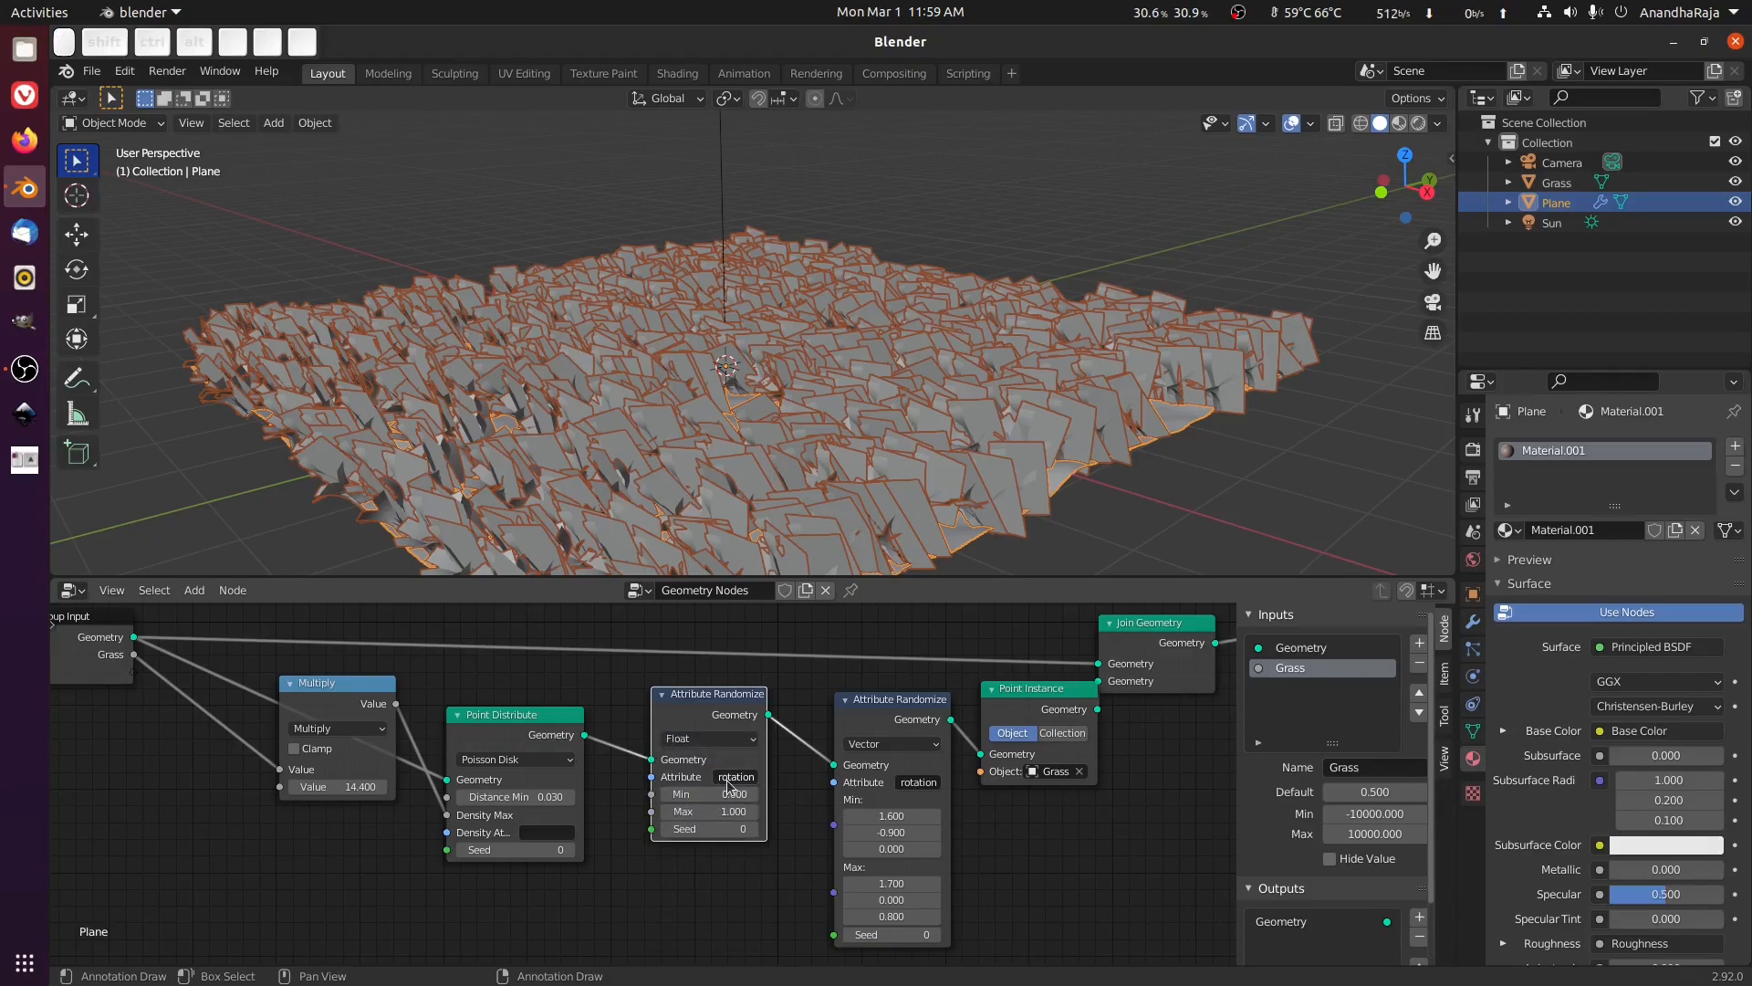
key(BackSpace)
text(scale)
key(Return)
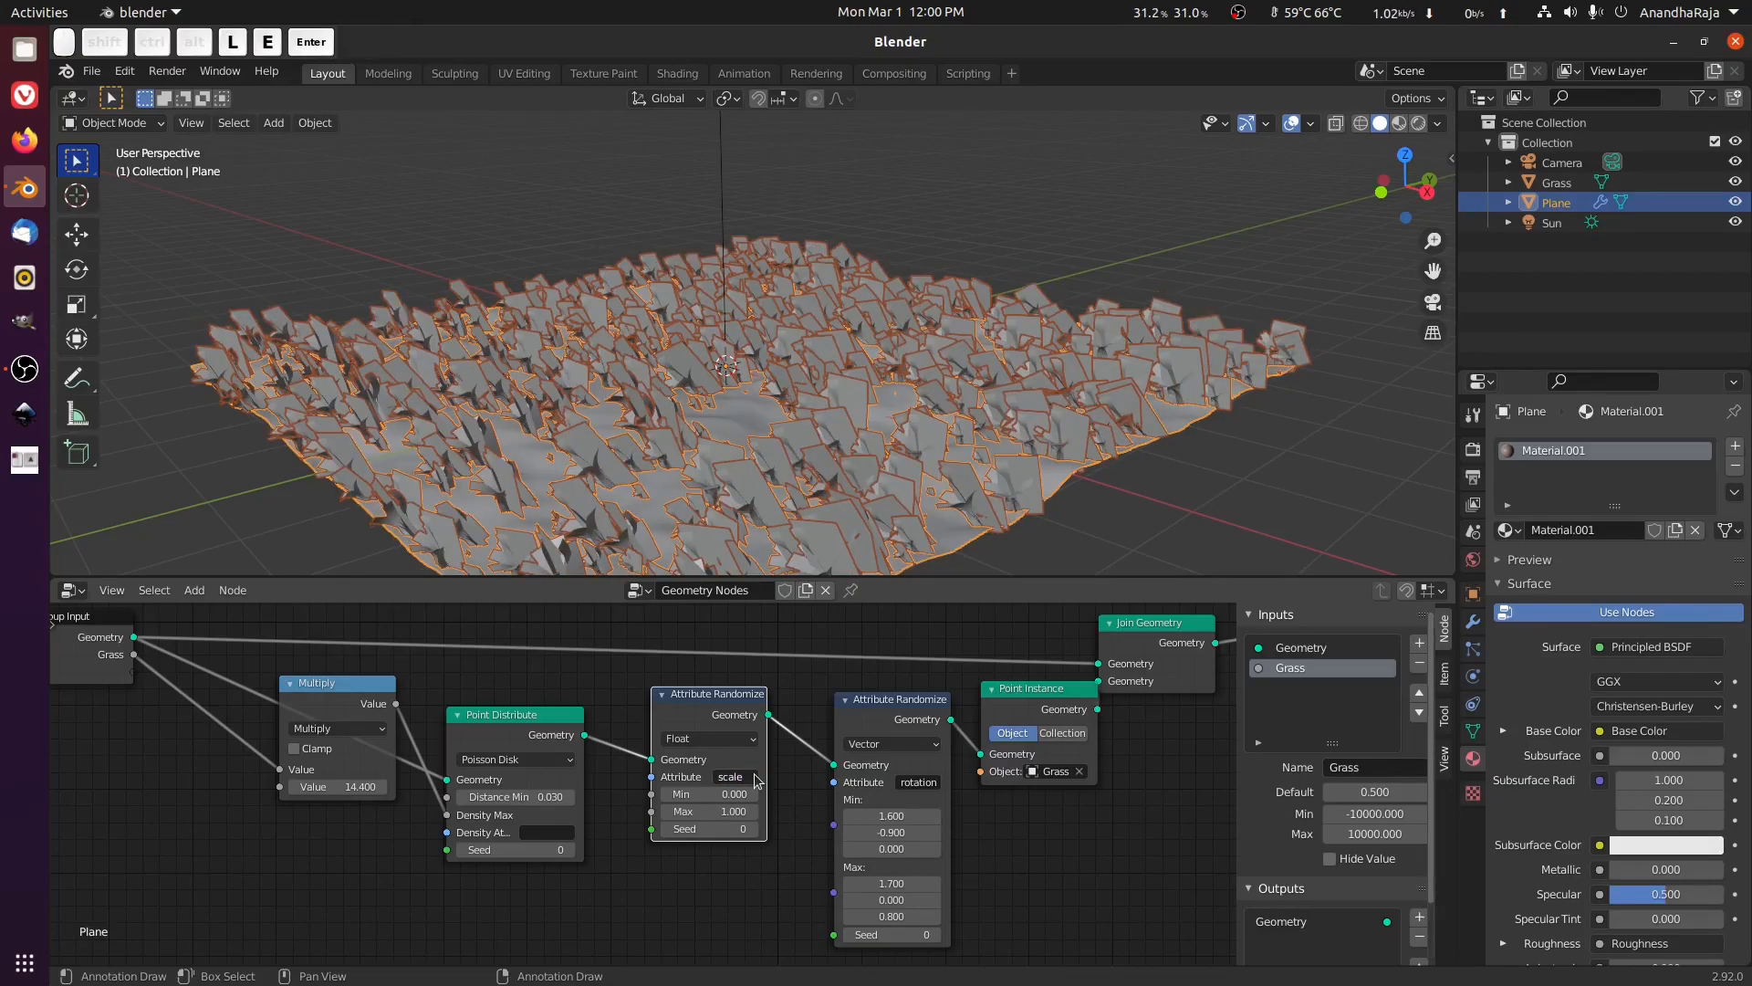
Lower the Multiply node's value to 0.4 and examine the size variation of the sparse grass instances.
click(1190, 462)
middle_drag(1190, 462, 1049, 365)
scroll(1004, 310, up, 4)
middle_drag(1004, 310, 940, 353)
scroll(261, 798, up, 2)
drag(261, 787, 86, 787)
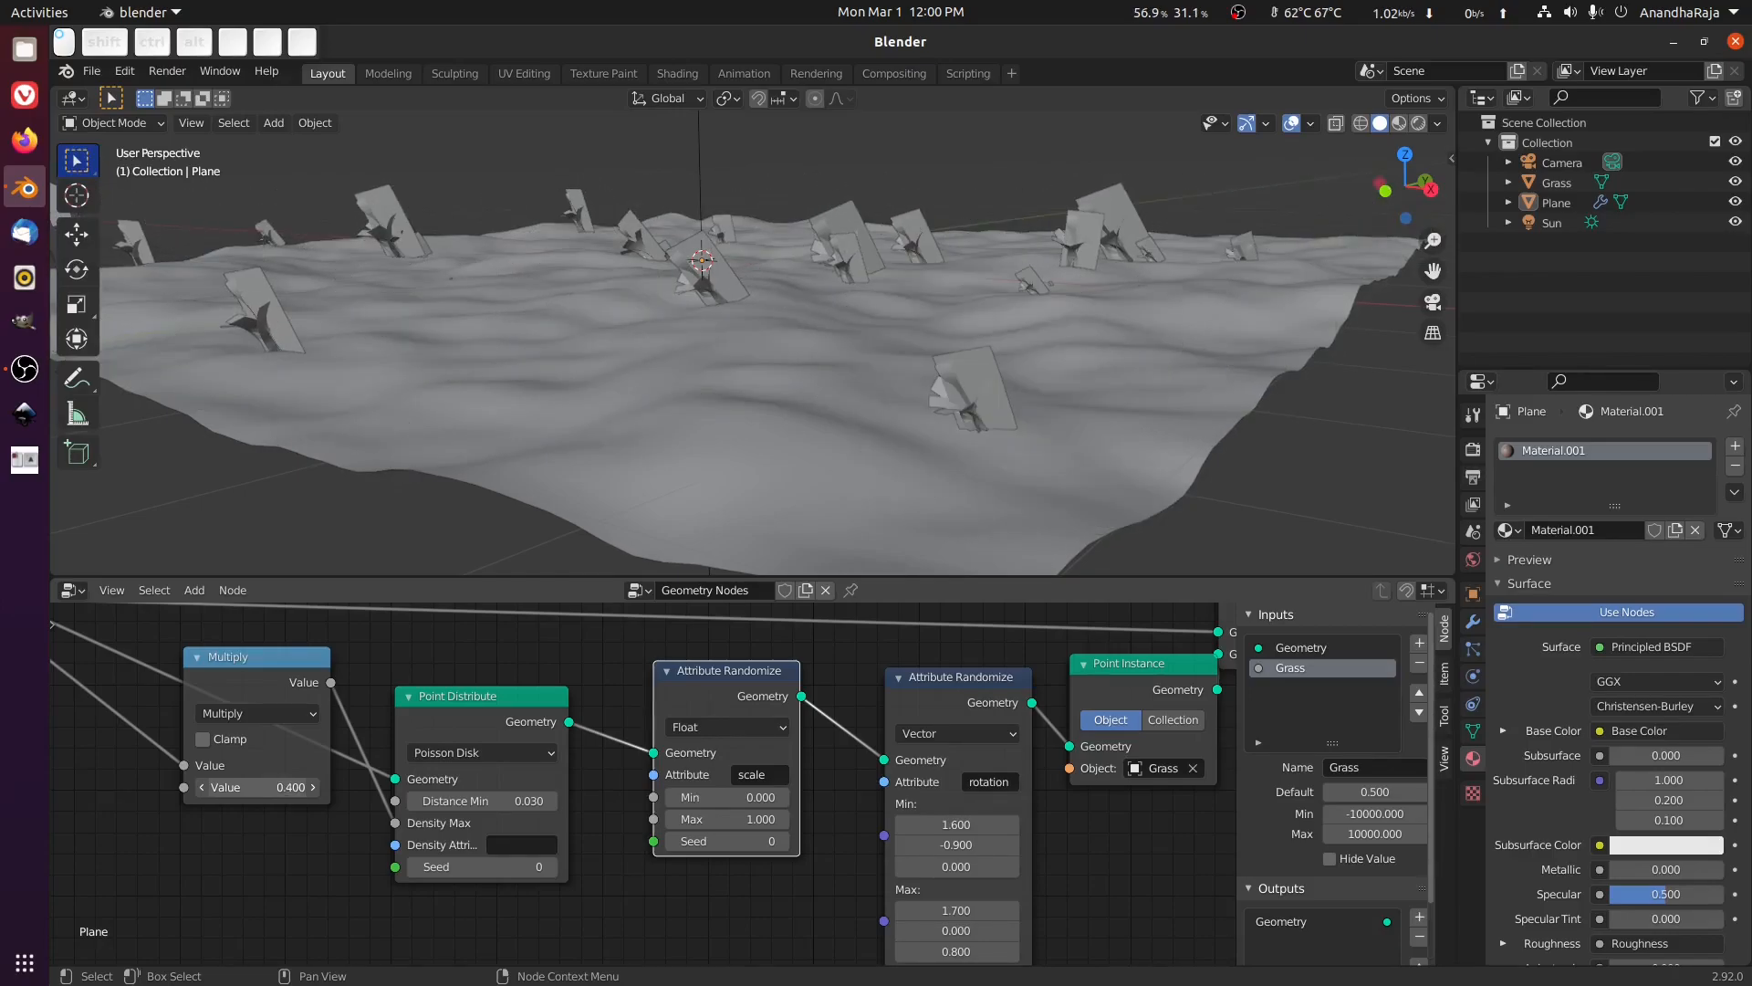
middle_drag(917, 511, 918, 367)
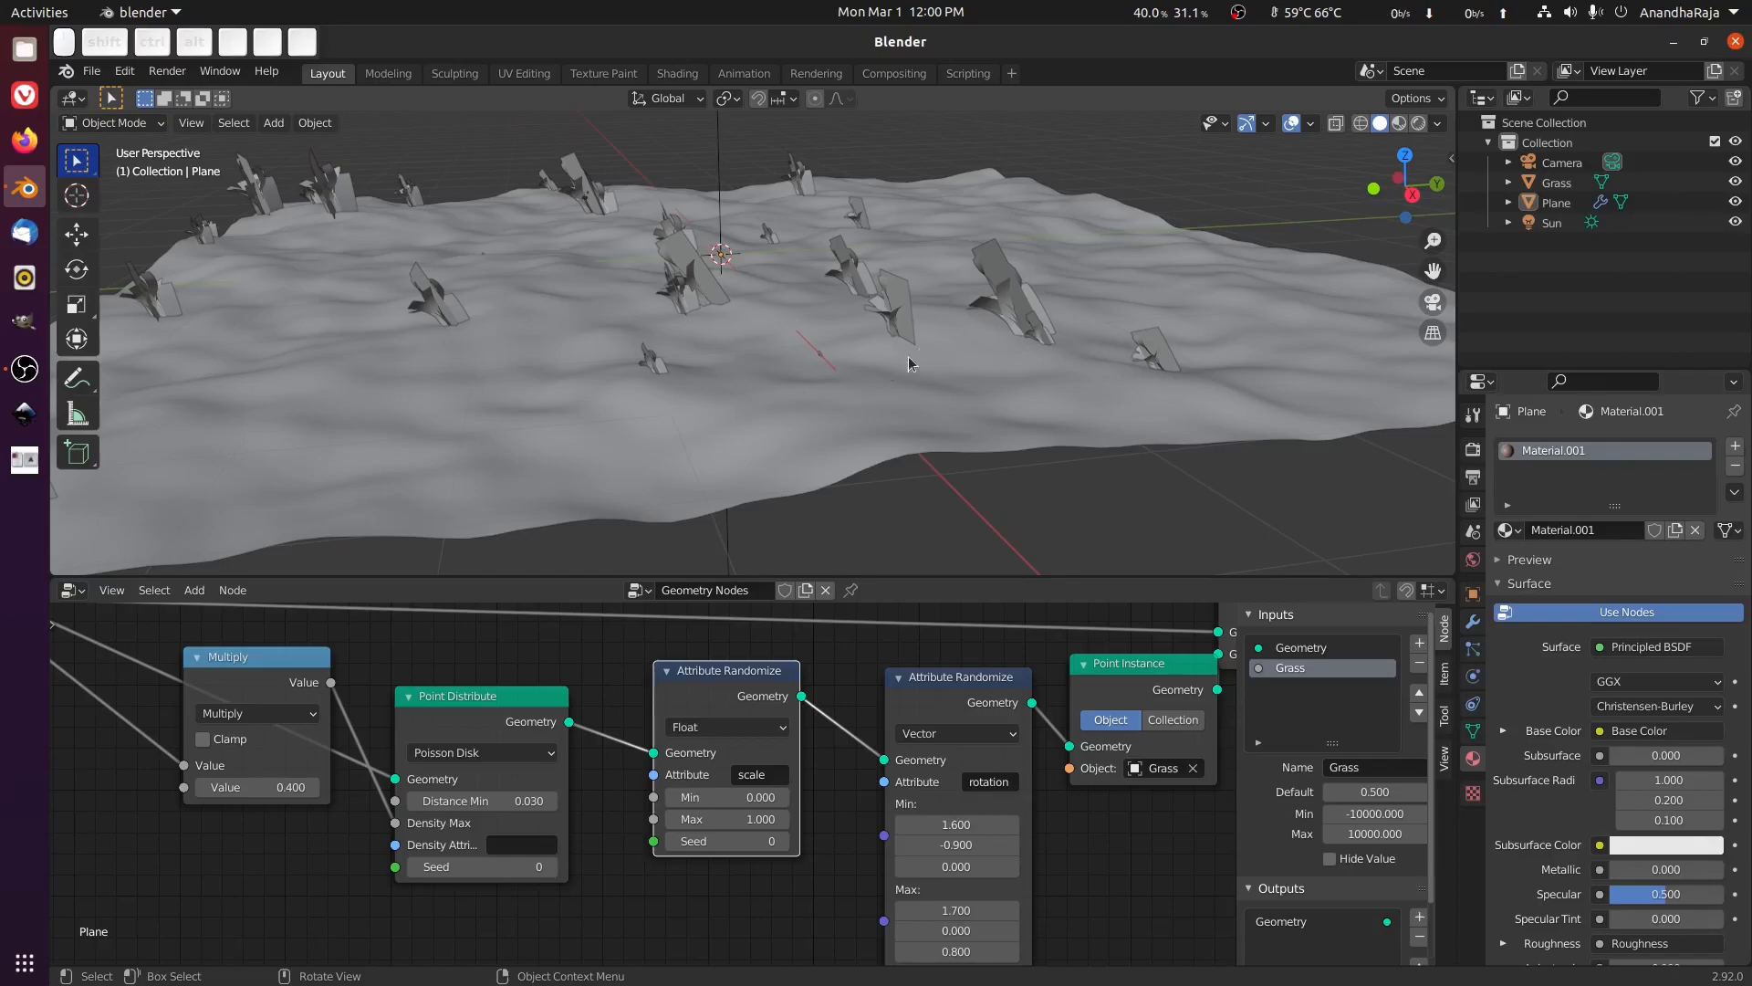
Set the scale randomization's Min to 0.2 and Max to 0.6.
scroll(760, 810, up, 2)
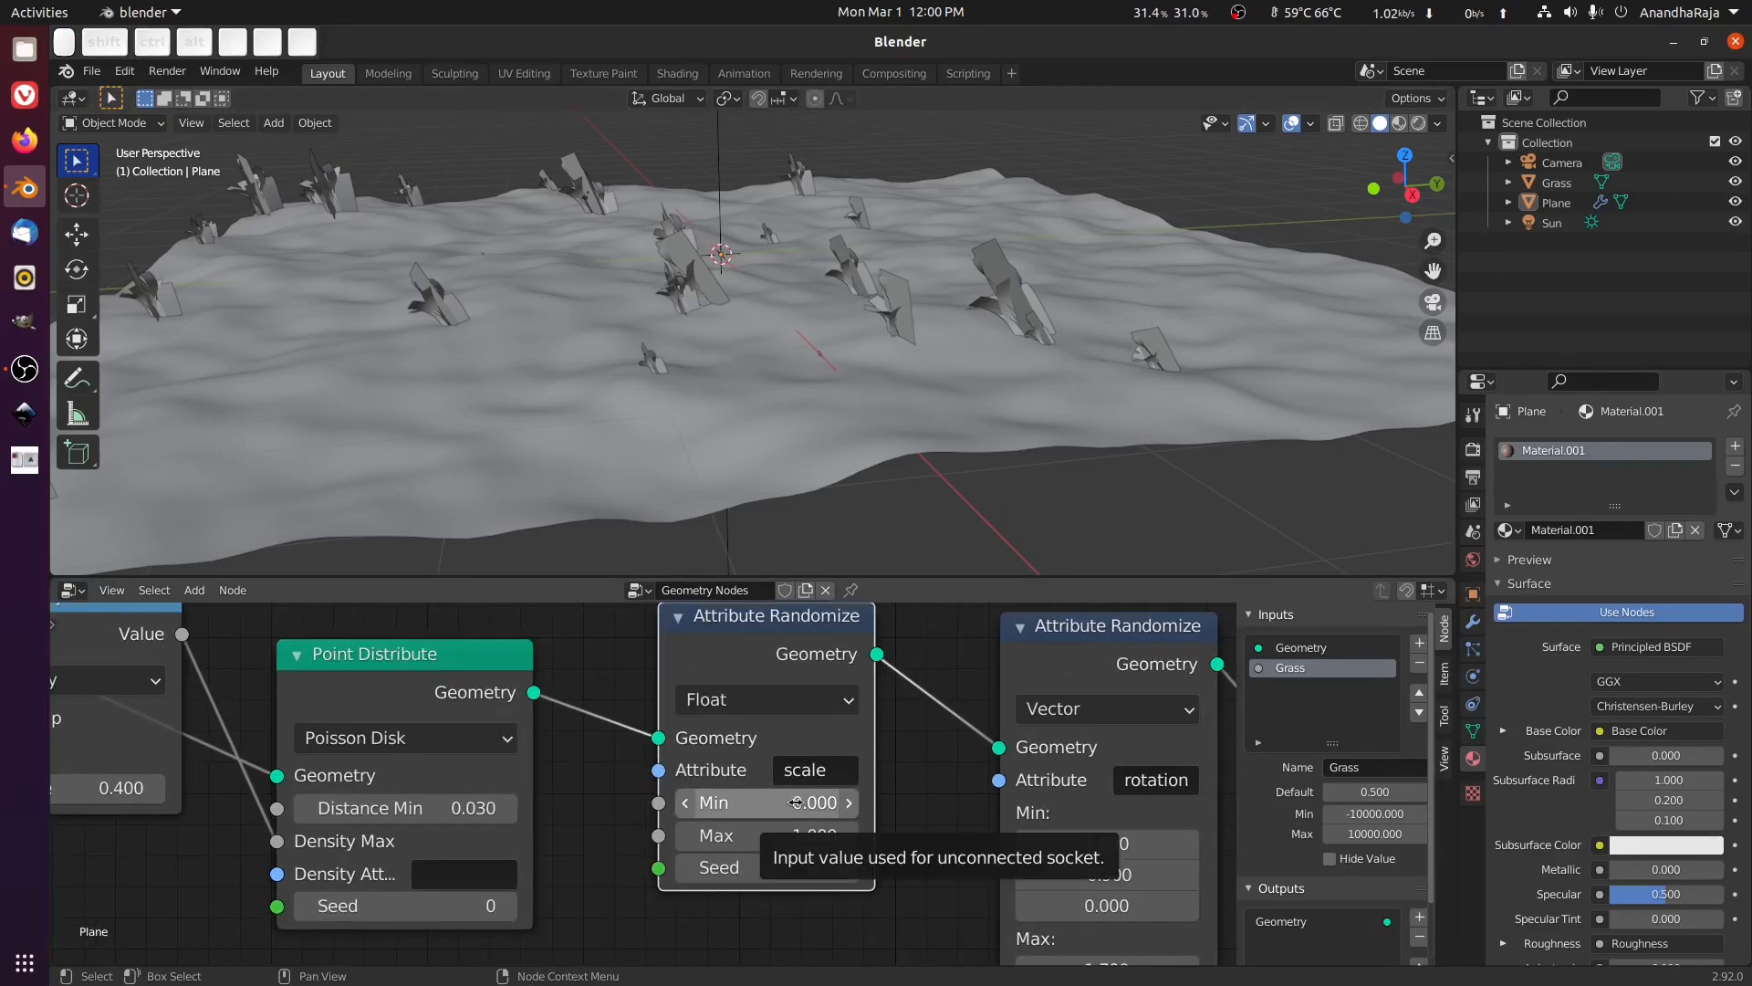
click(796, 803)
text(0.2)
key(Return)
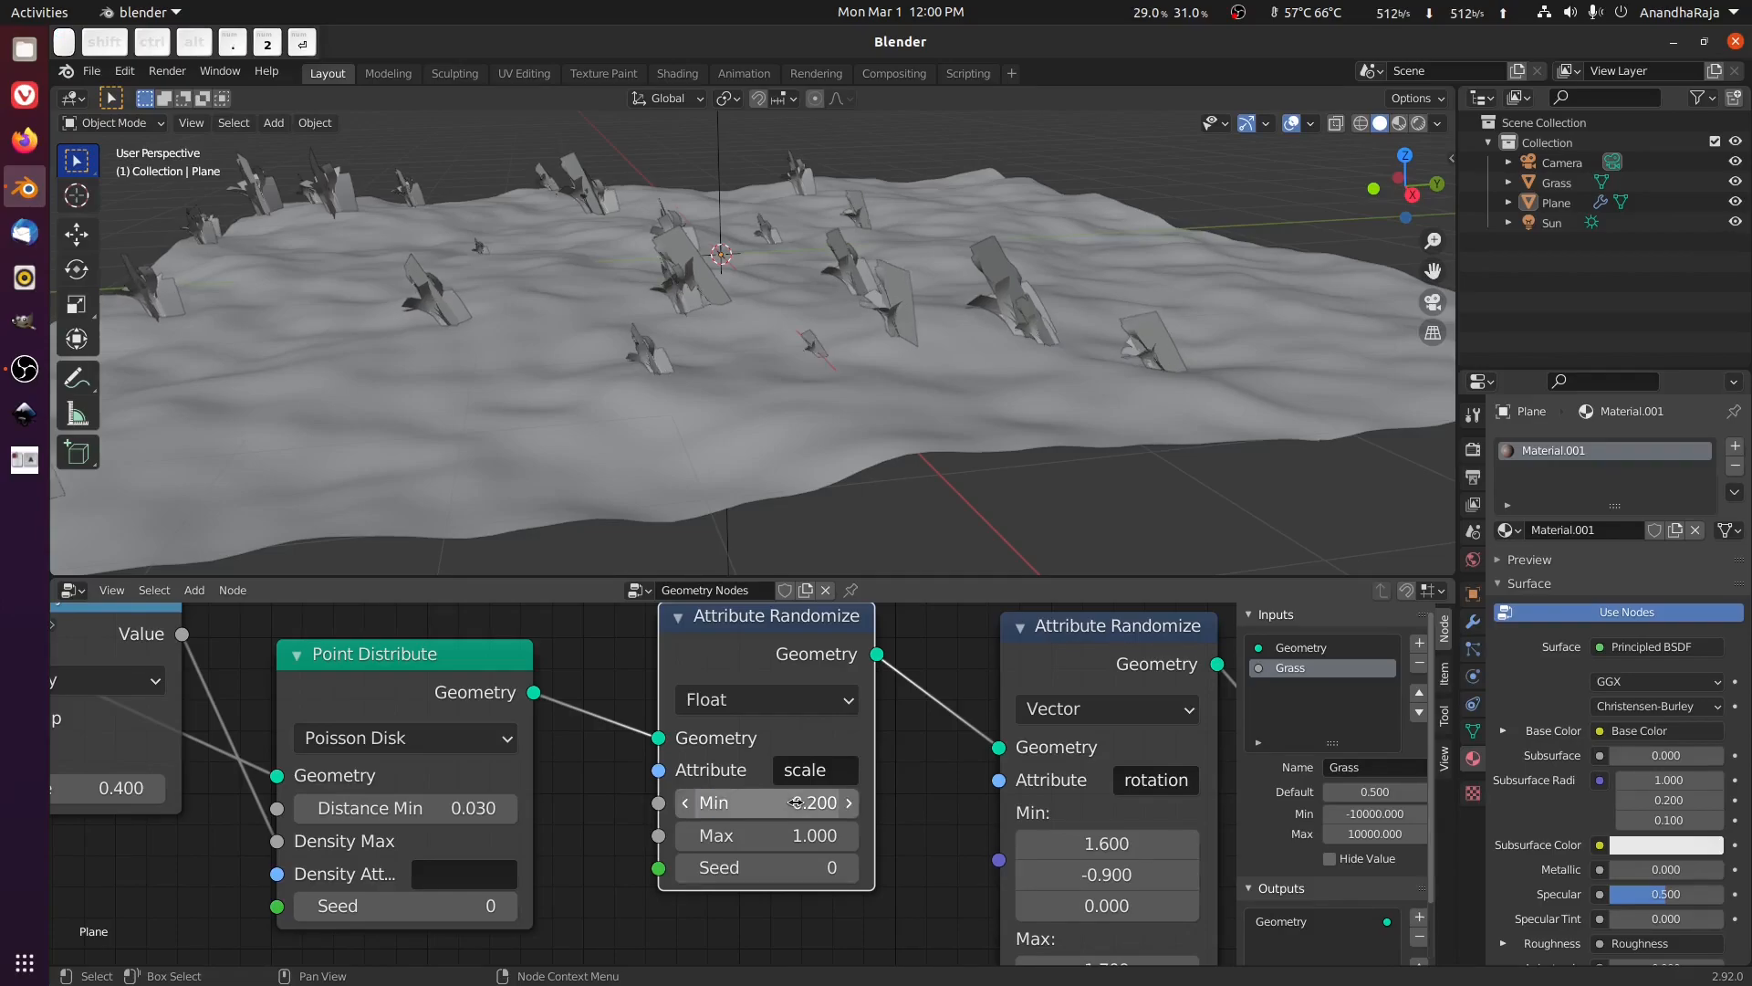
click(789, 835)
text(0.6)
key(Return)
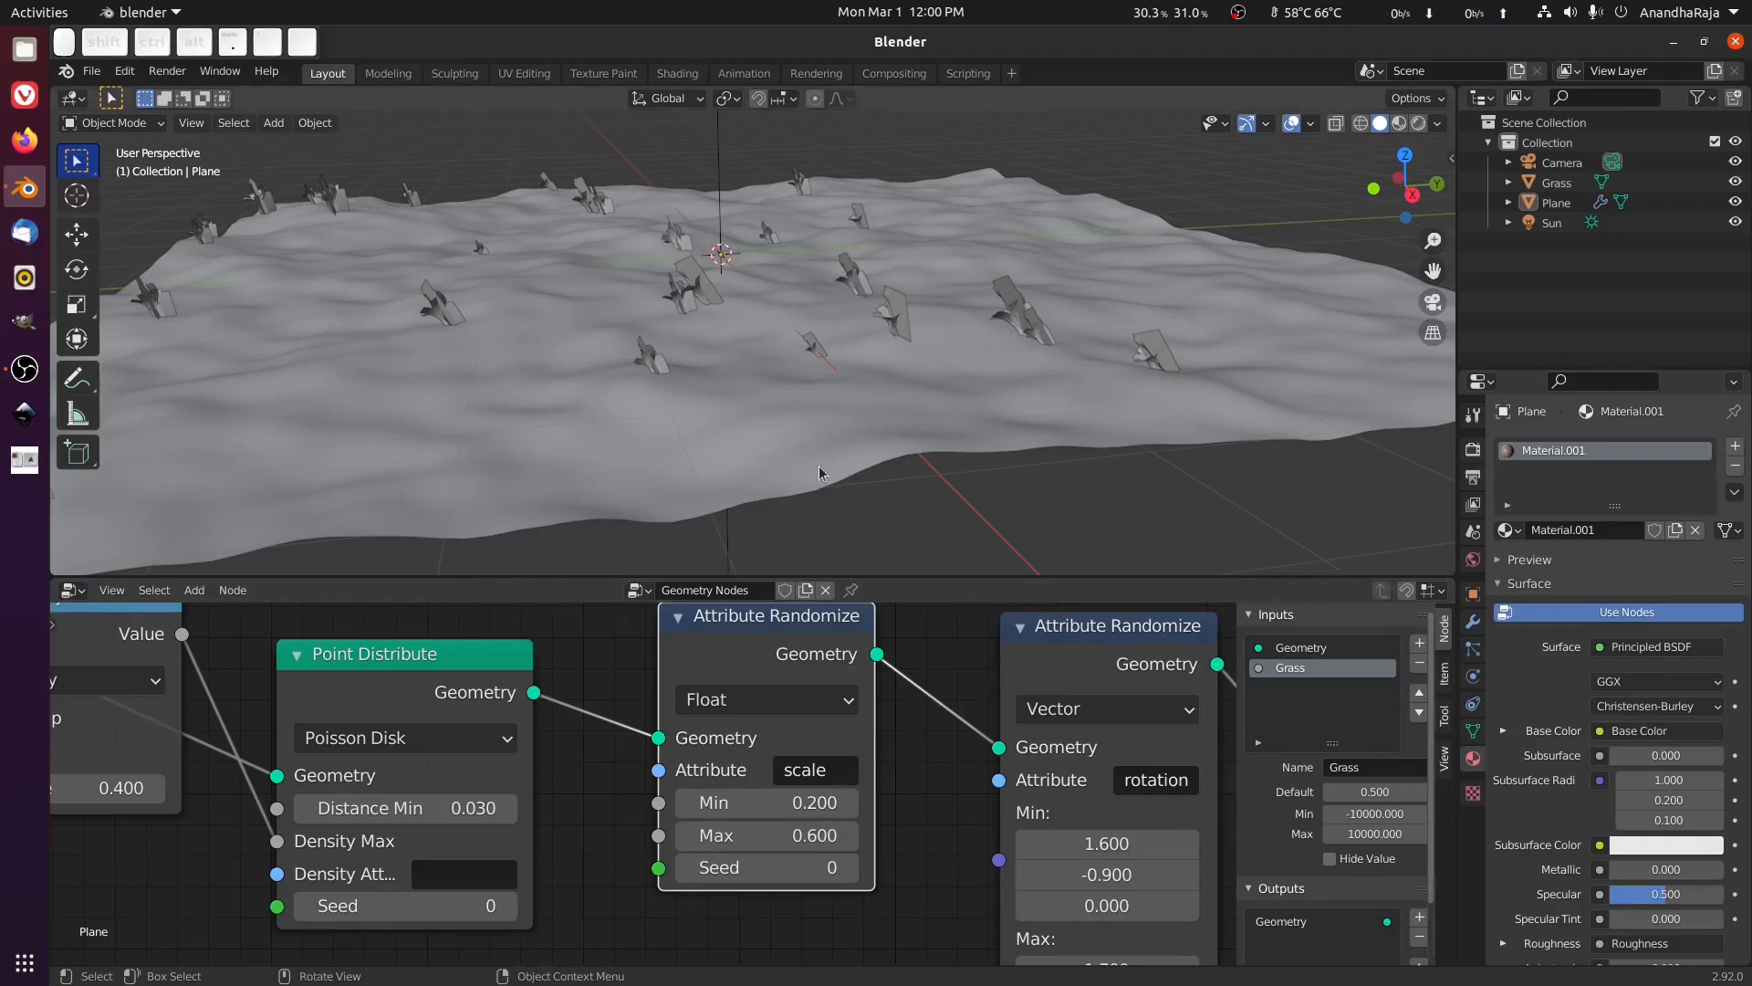
Set the Multiply node's value to 80 to scatter the grass densely.
scroll(923, 445, down, 4)
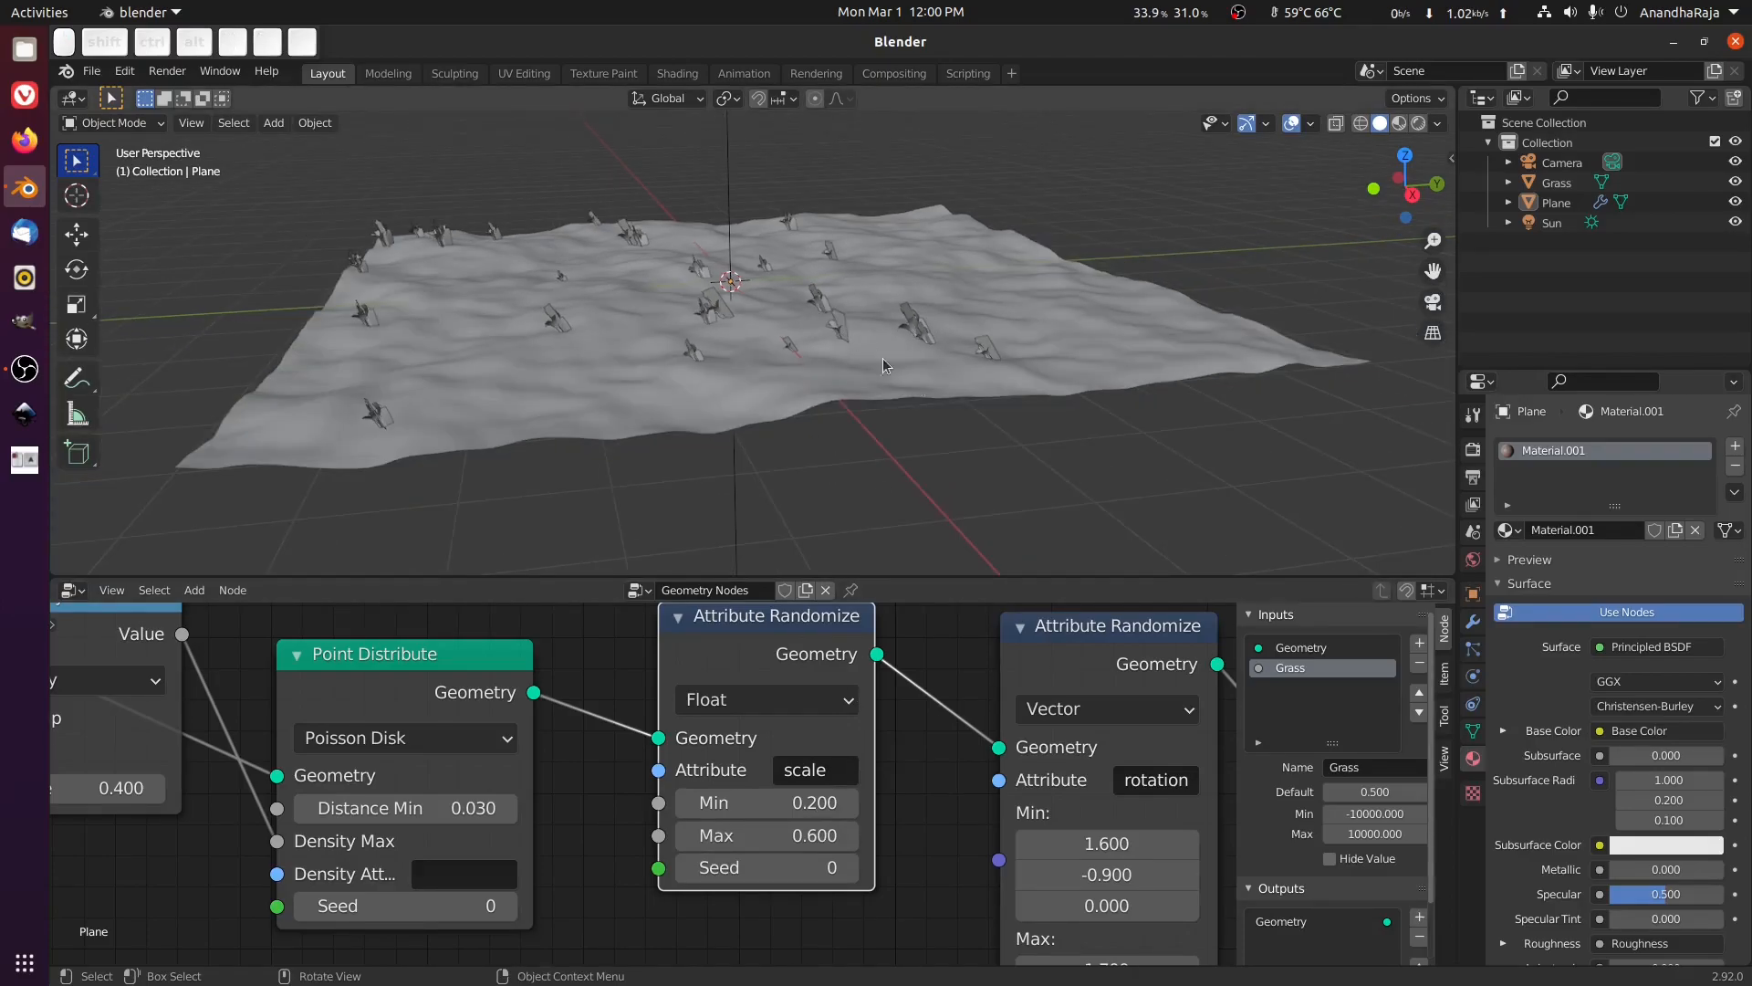
scroll(940, 382, down, 1)
scroll(869, 835, down, 1)
shift+middle_drag(864, 847, 677, 846)
scroll(677, 846, down, 1)
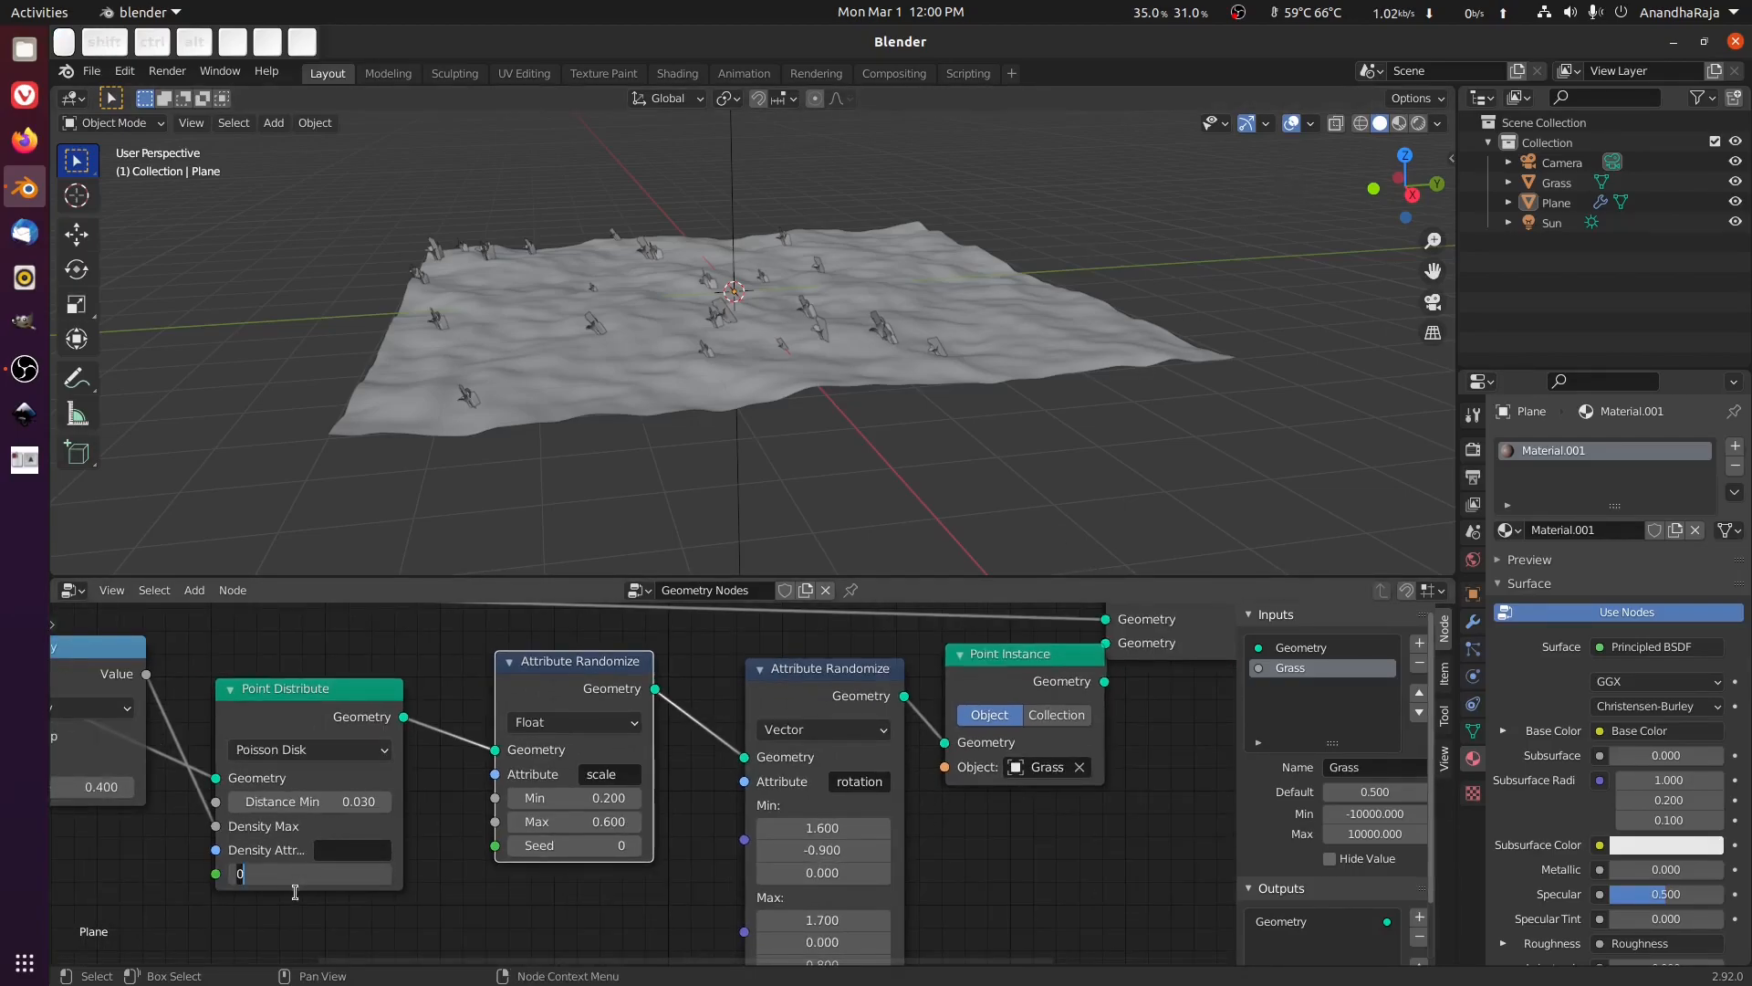
middle_drag(93, 812, 476, 842)
click(461, 820)
click(460, 820)
text(80)
key(Return)
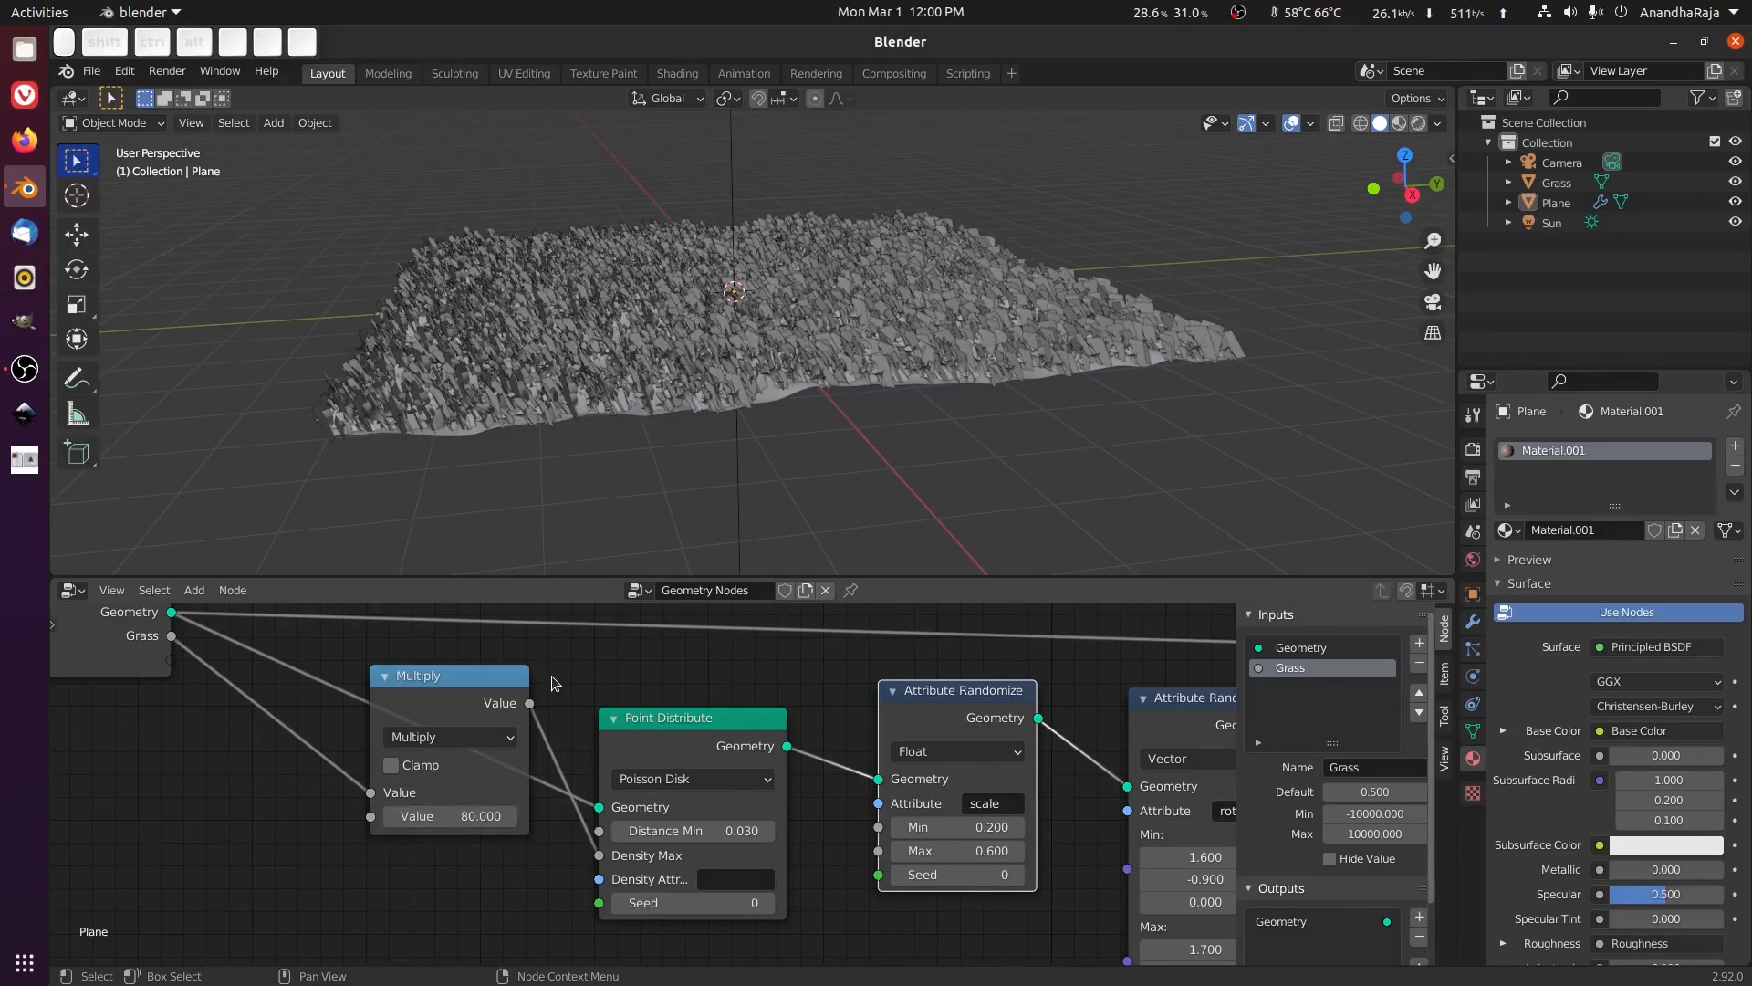
Inspect the denser grass field in Rendered shading, then return to Solid shading and view the whole field.
scroll(1020, 409, up, 3)
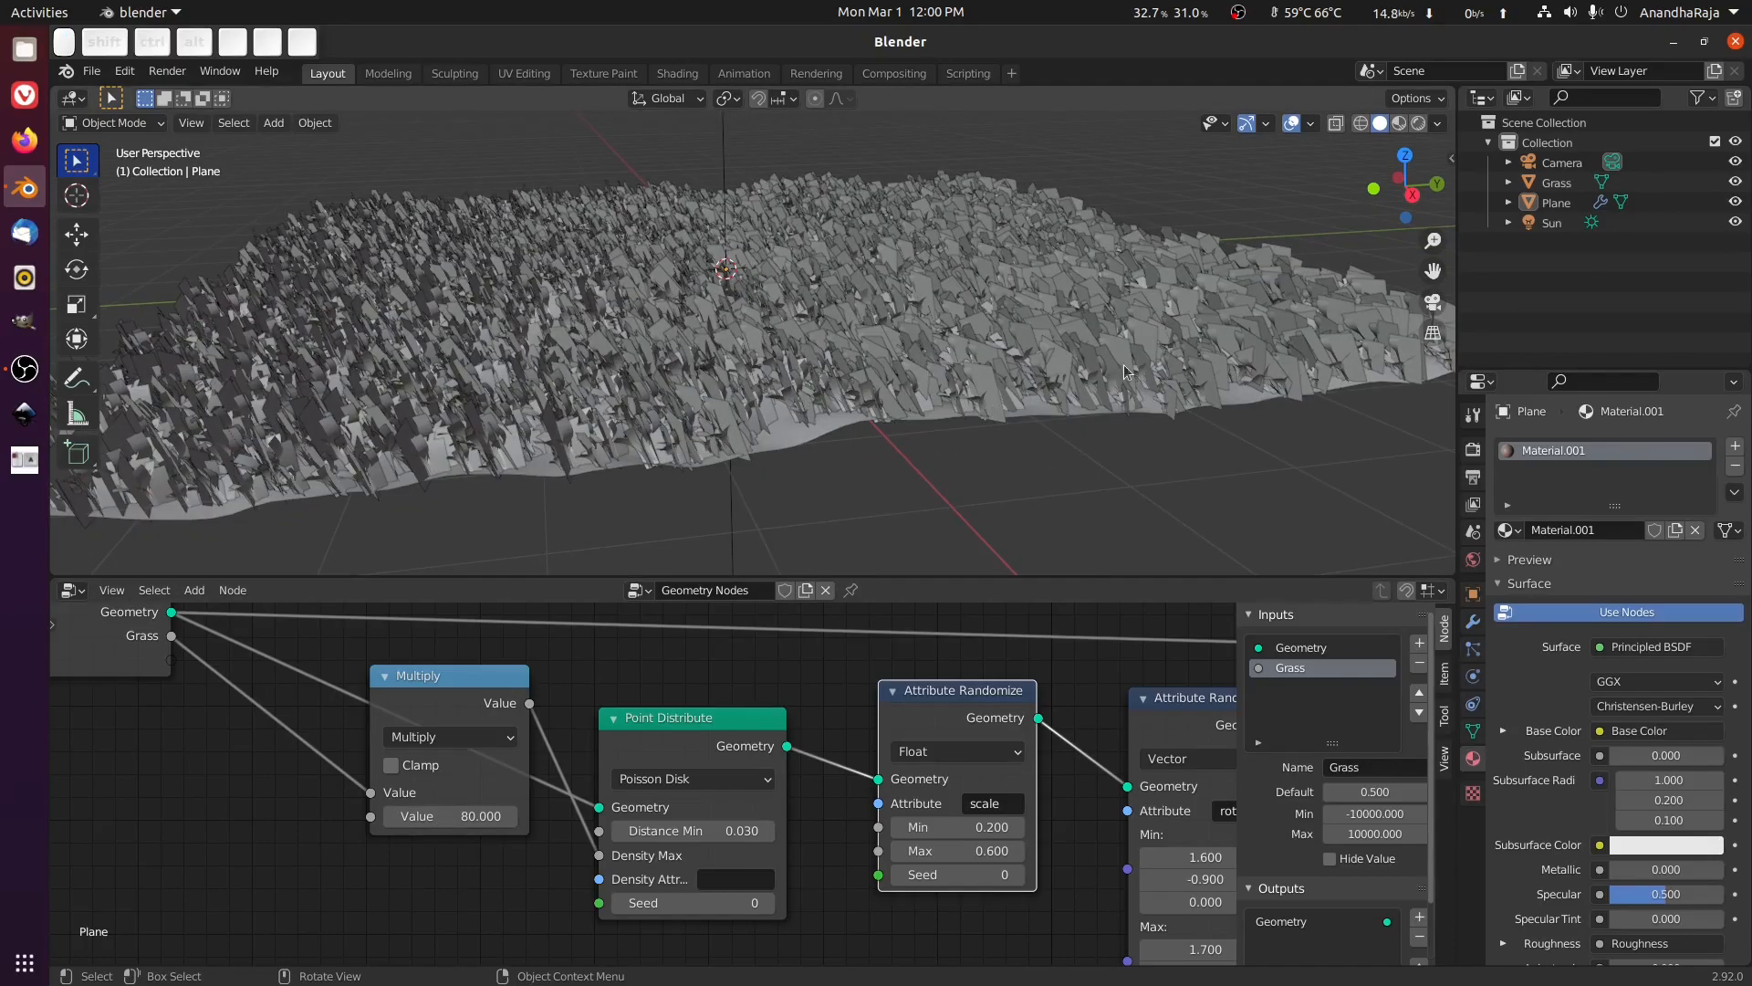
click(1421, 122)
mouse_move(930, 370)
middle_down()
mouse_move(977, 379)
mouse_move(991, 353)
mouse_move(931, 383)
mouse_move(920, 356)
mouse_move(865, 363)
mouse_move(918, 415)
middle_up()
scroll(976, 380, up, 2)
key(z)
scroll(974, 321, down, 6)
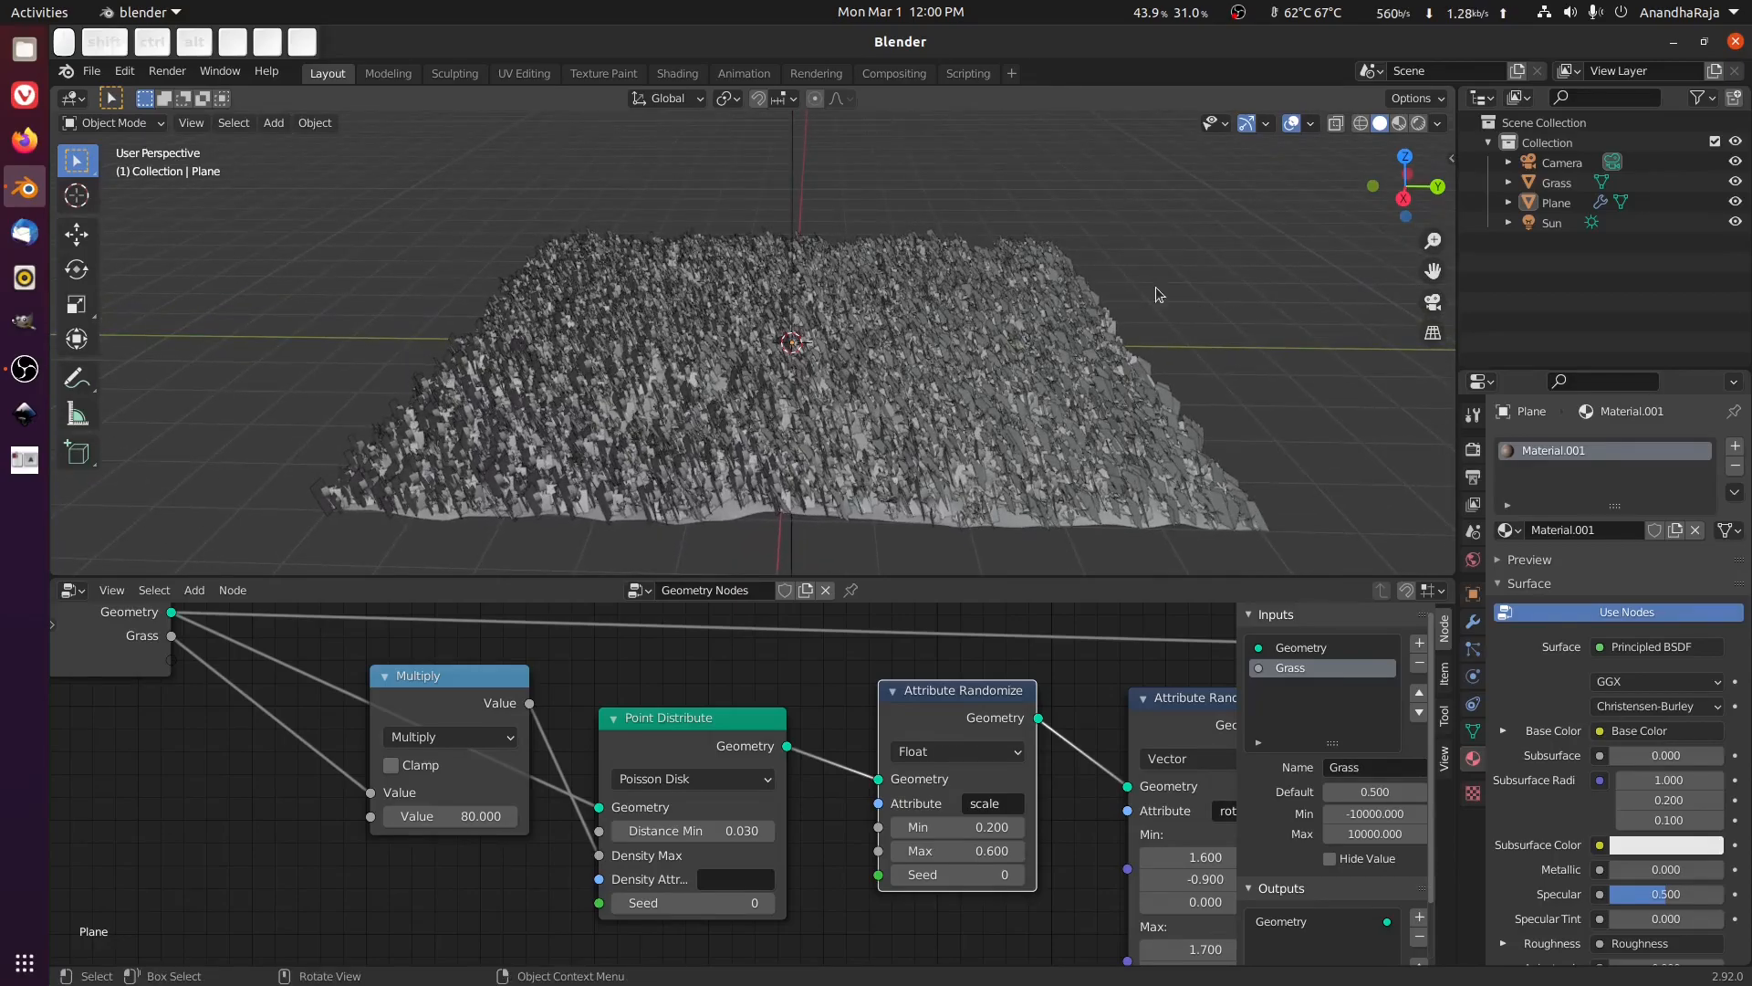
shift+middle_drag(761, 440, 794, 431)
scroll(933, 365, up, 2)
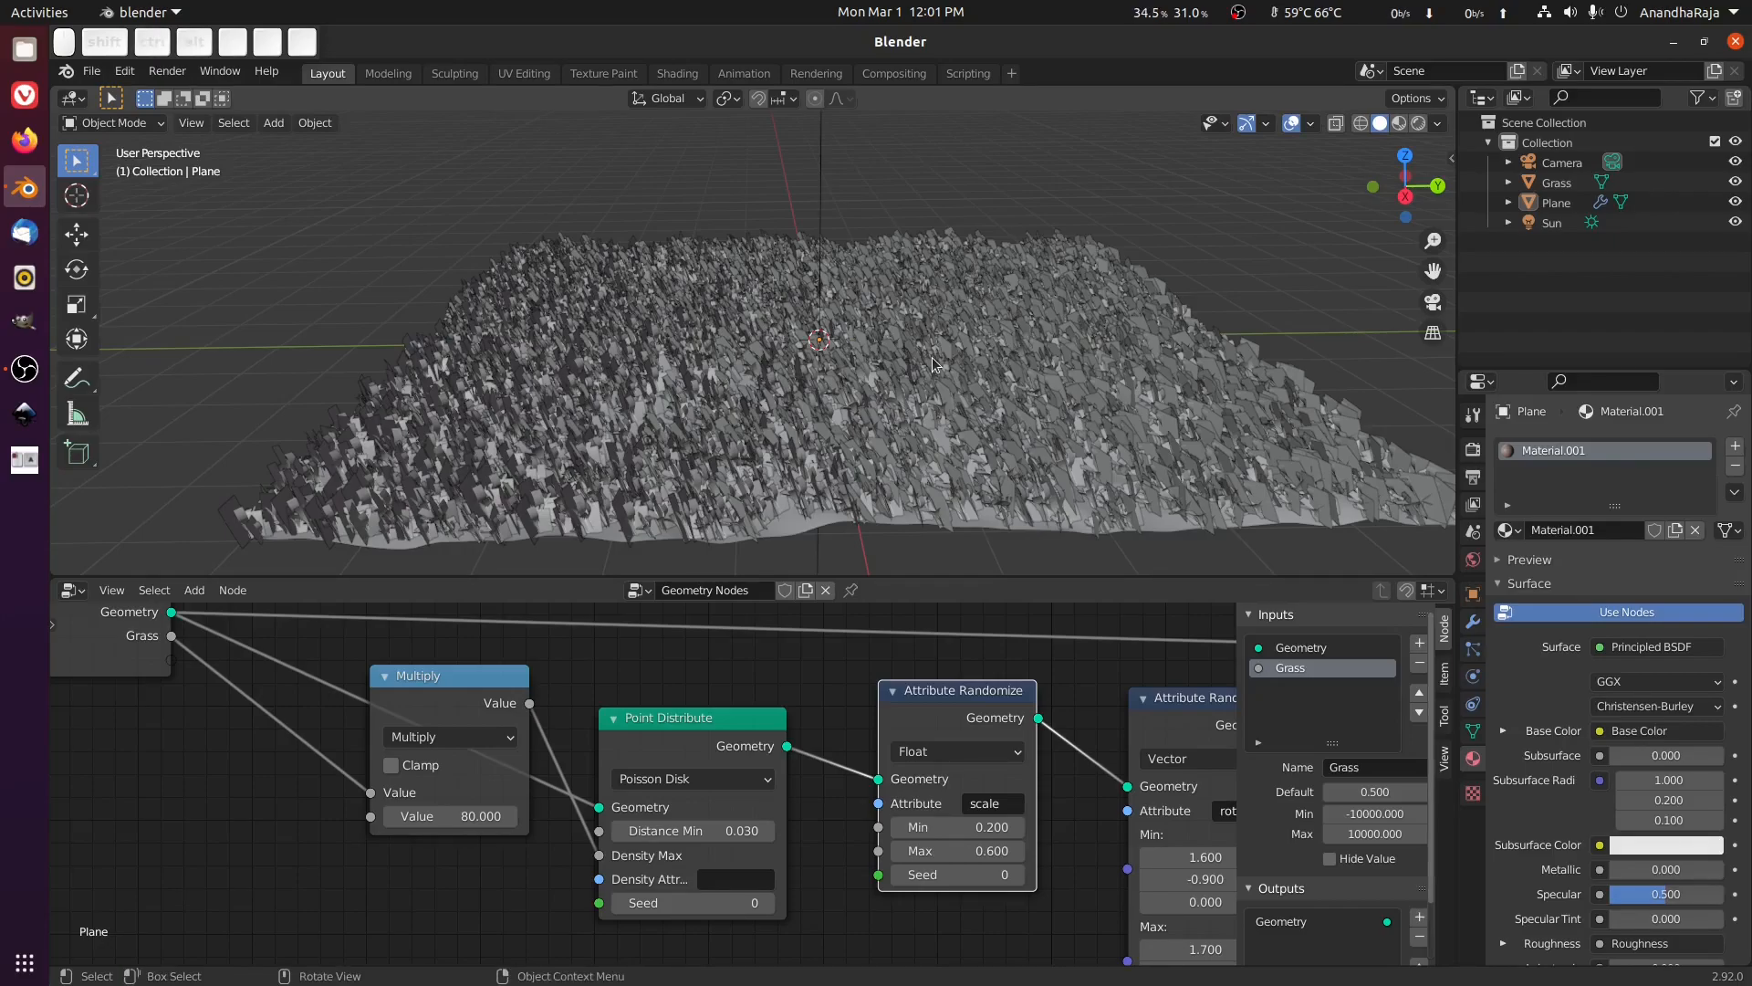
Align the camera to the current view and shift it about 0.9 m sideways along Y.
key(ctrl+alt+KP_0)
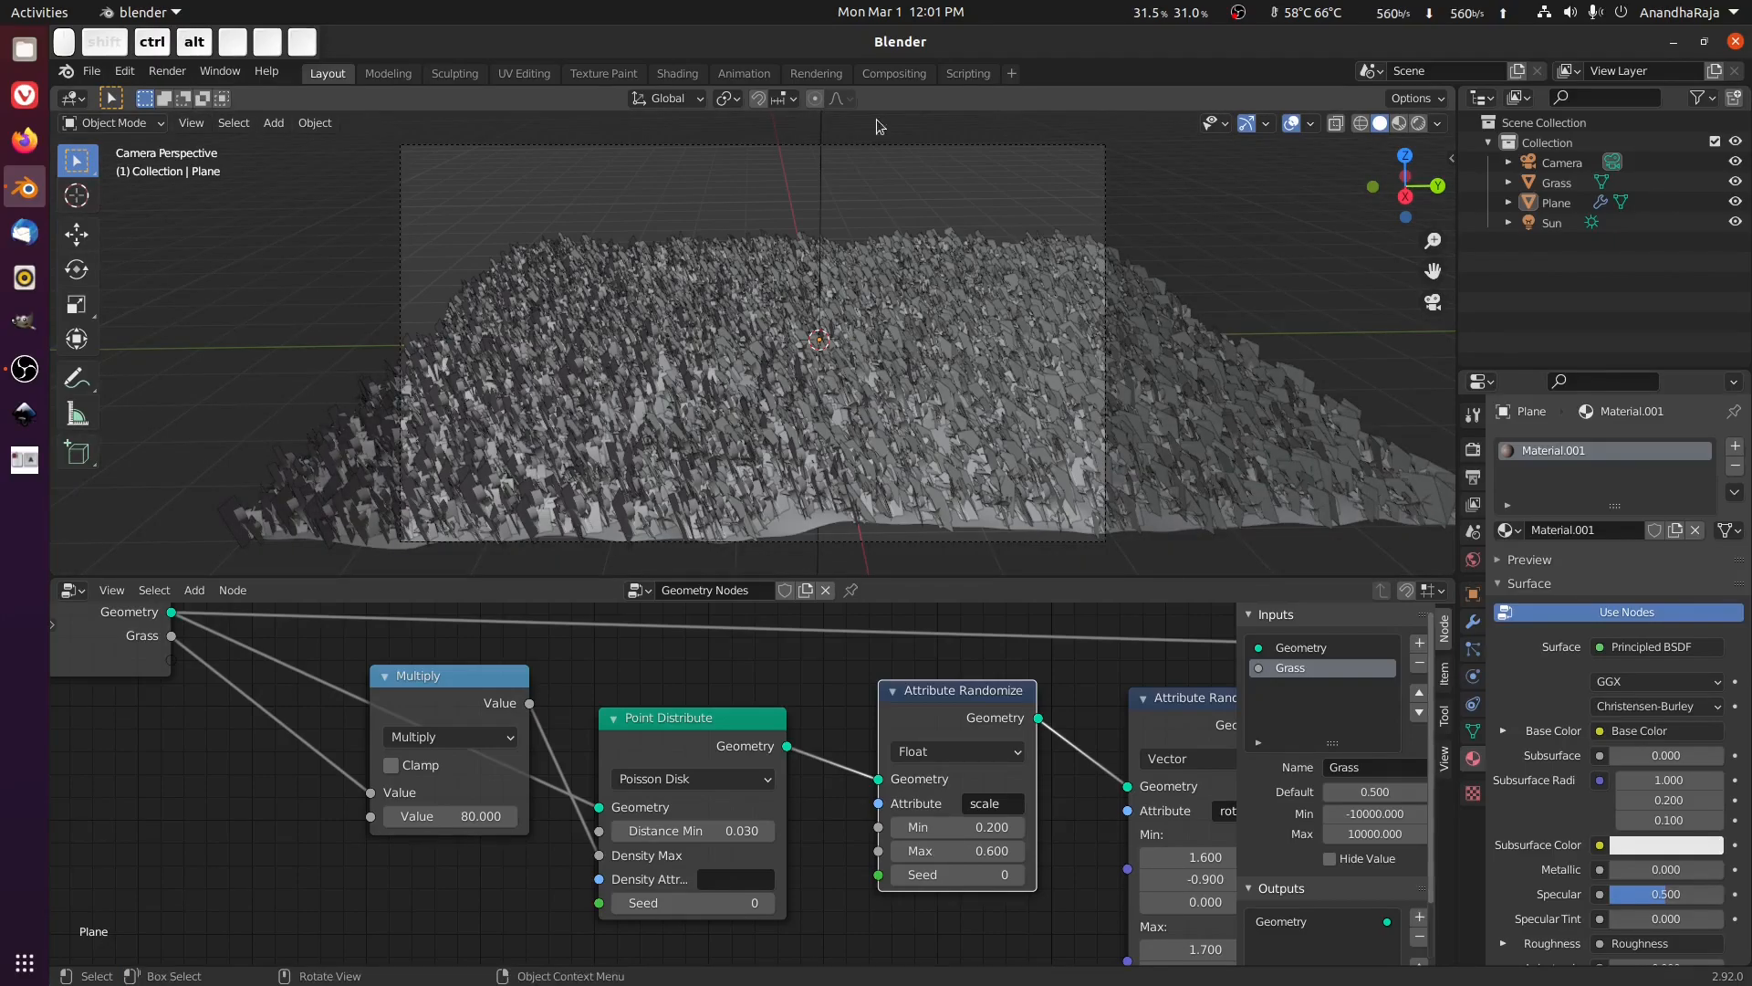
click(880, 144)
key(g)
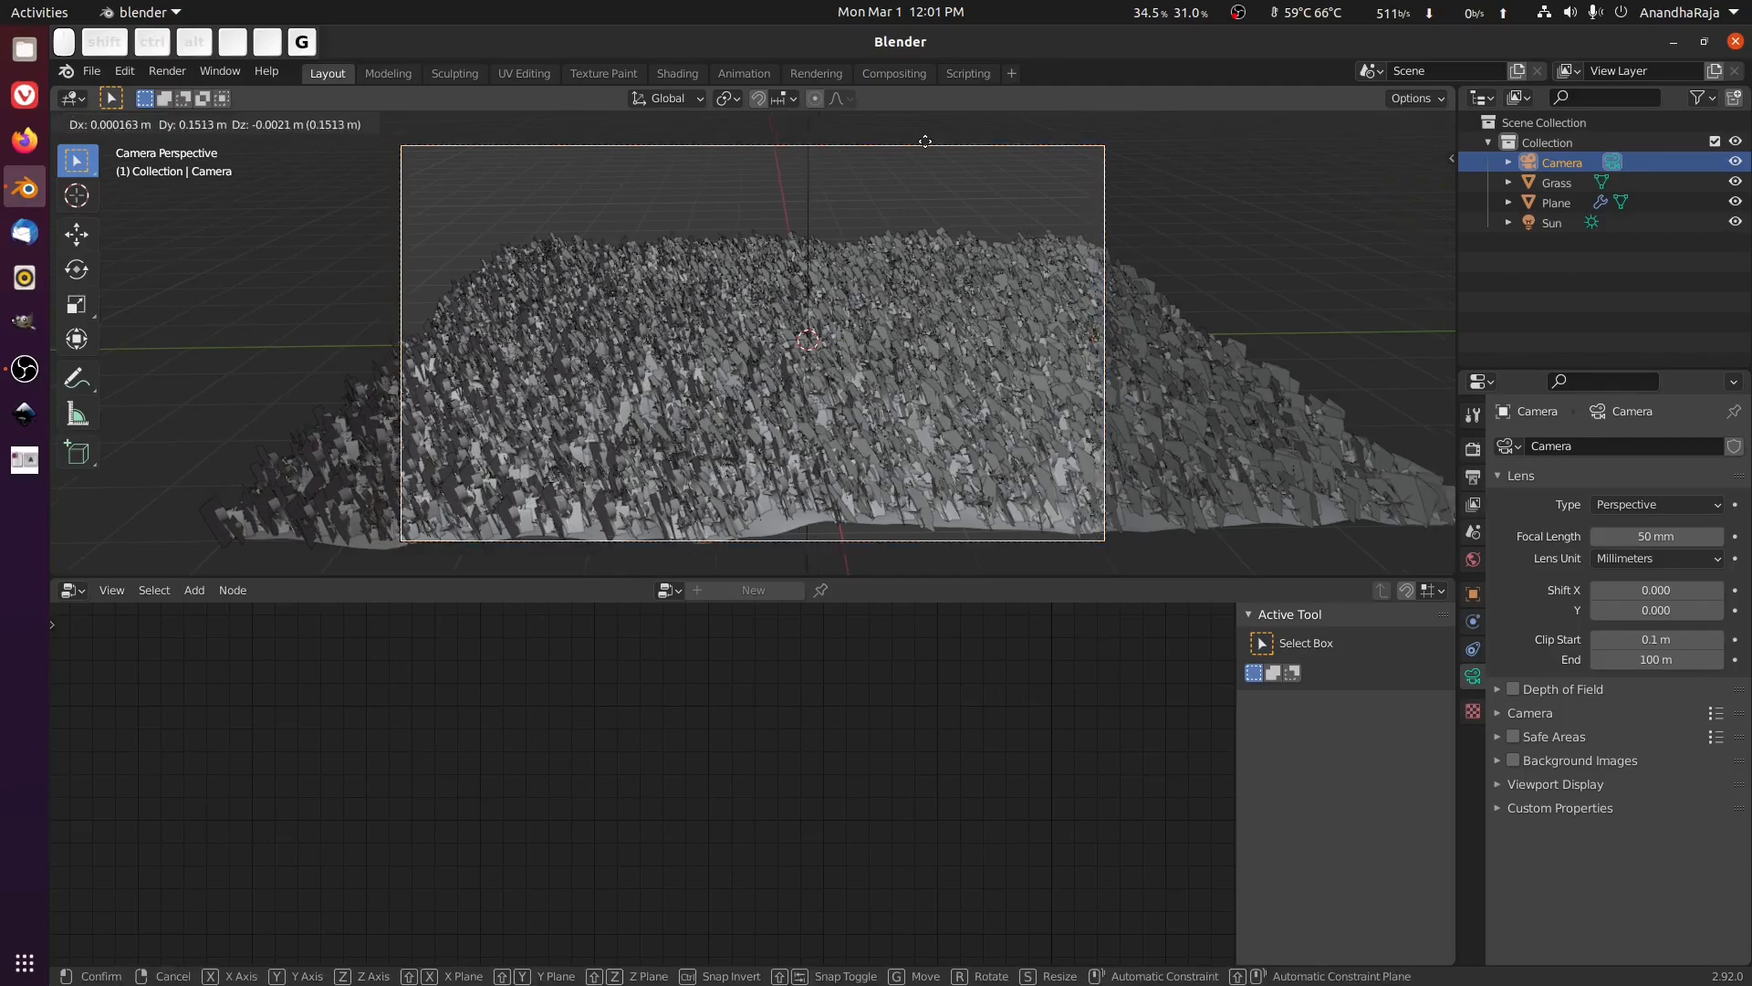
click(794, 351)
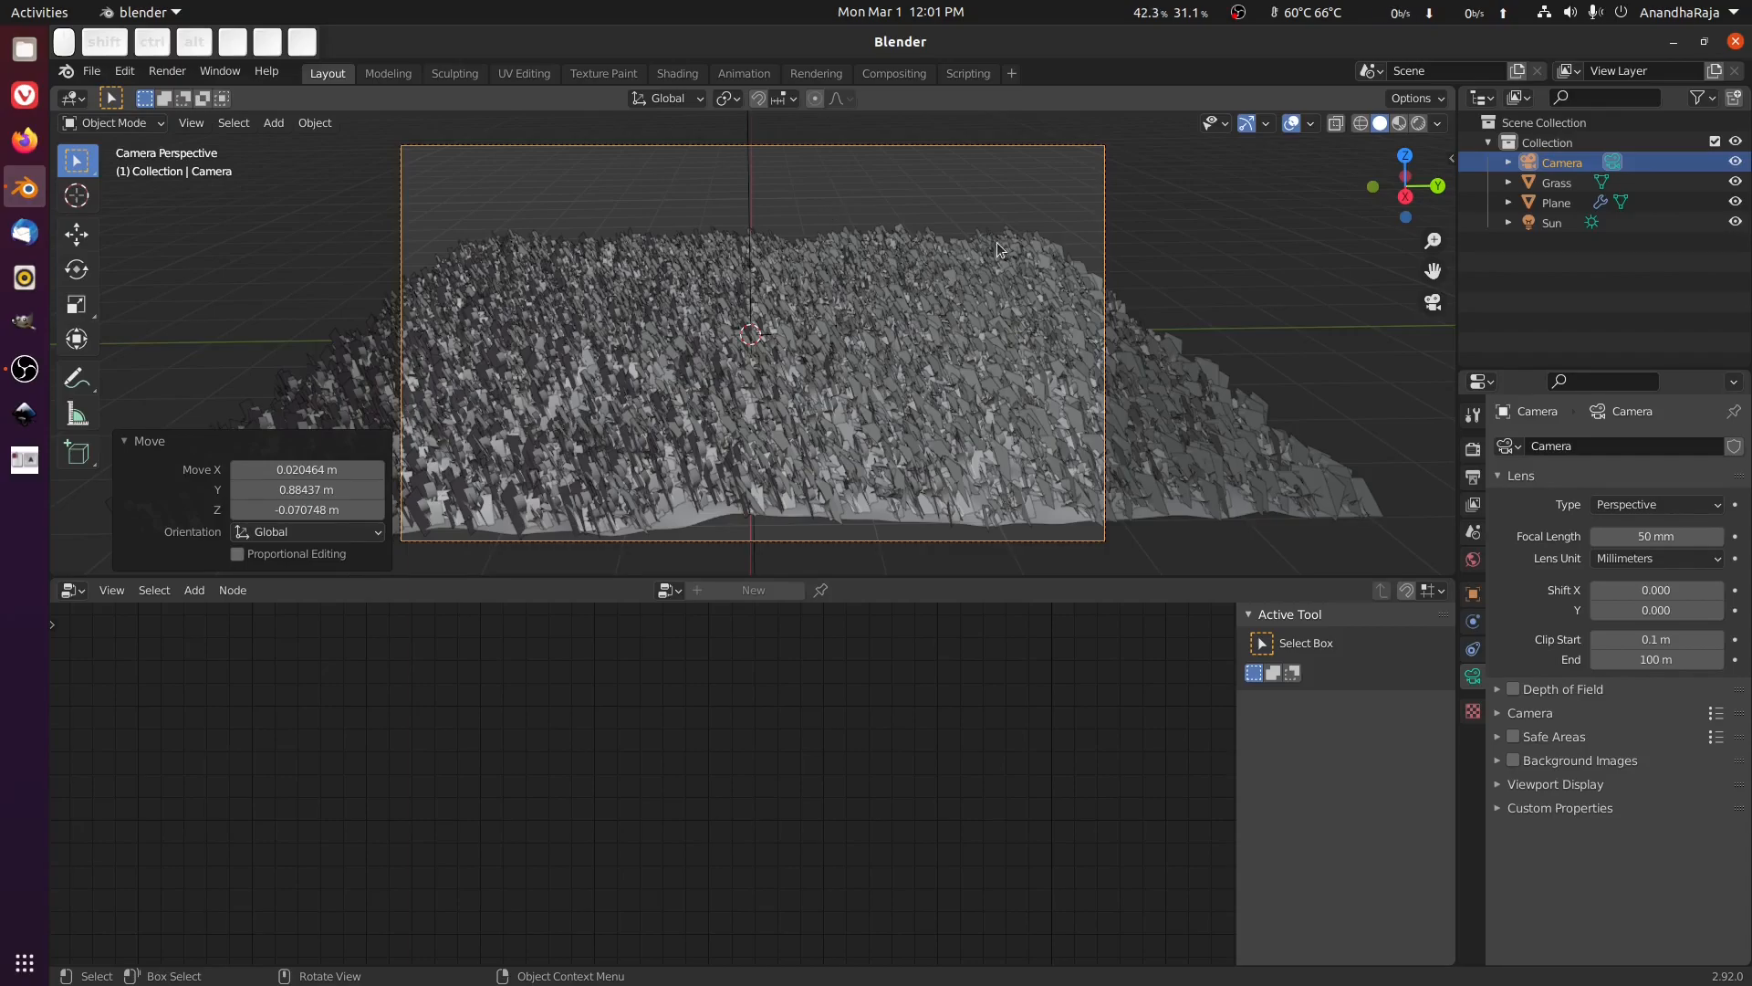
Align the camera to a view from the field's corner and move it about 6 m closer along its local Z axis.
scroll(927, 238, down, 3)
middle_drag(927, 238, 1032, 353)
middle_drag(1031, 357, 759, 218)
middle_drag(807, 509, 825, 449)
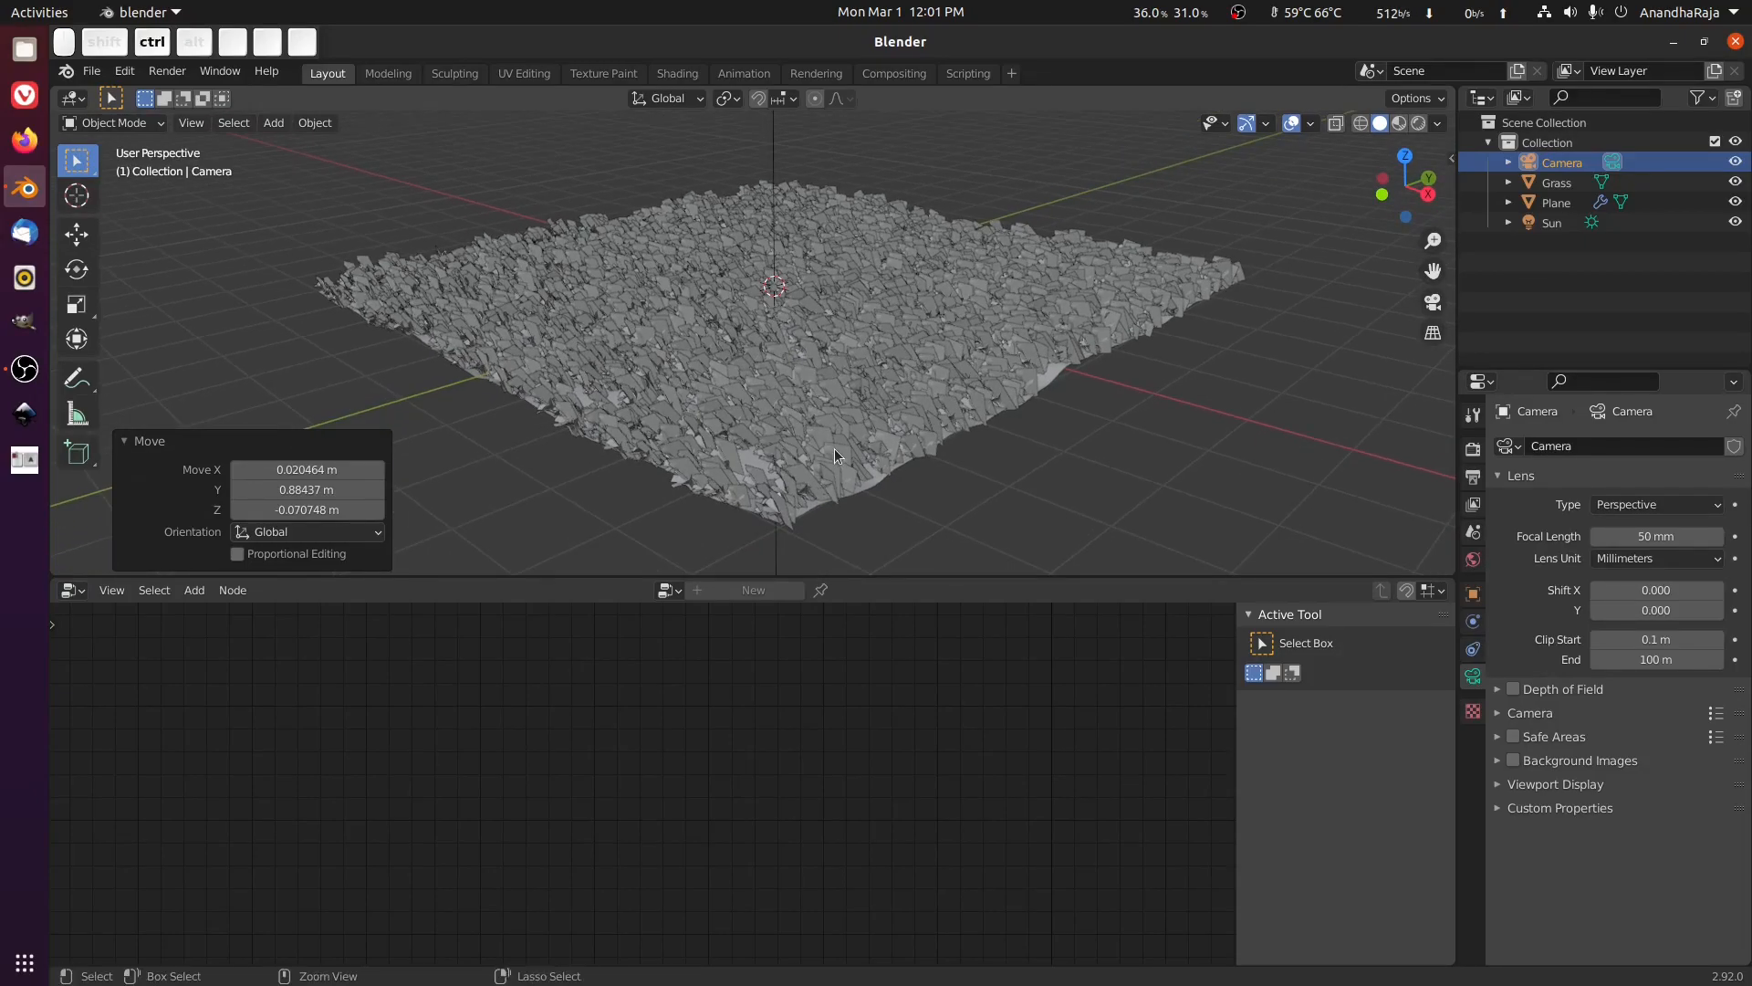
key(ctrl+alt+KP_0)
key(g)
key(z)
key(z)
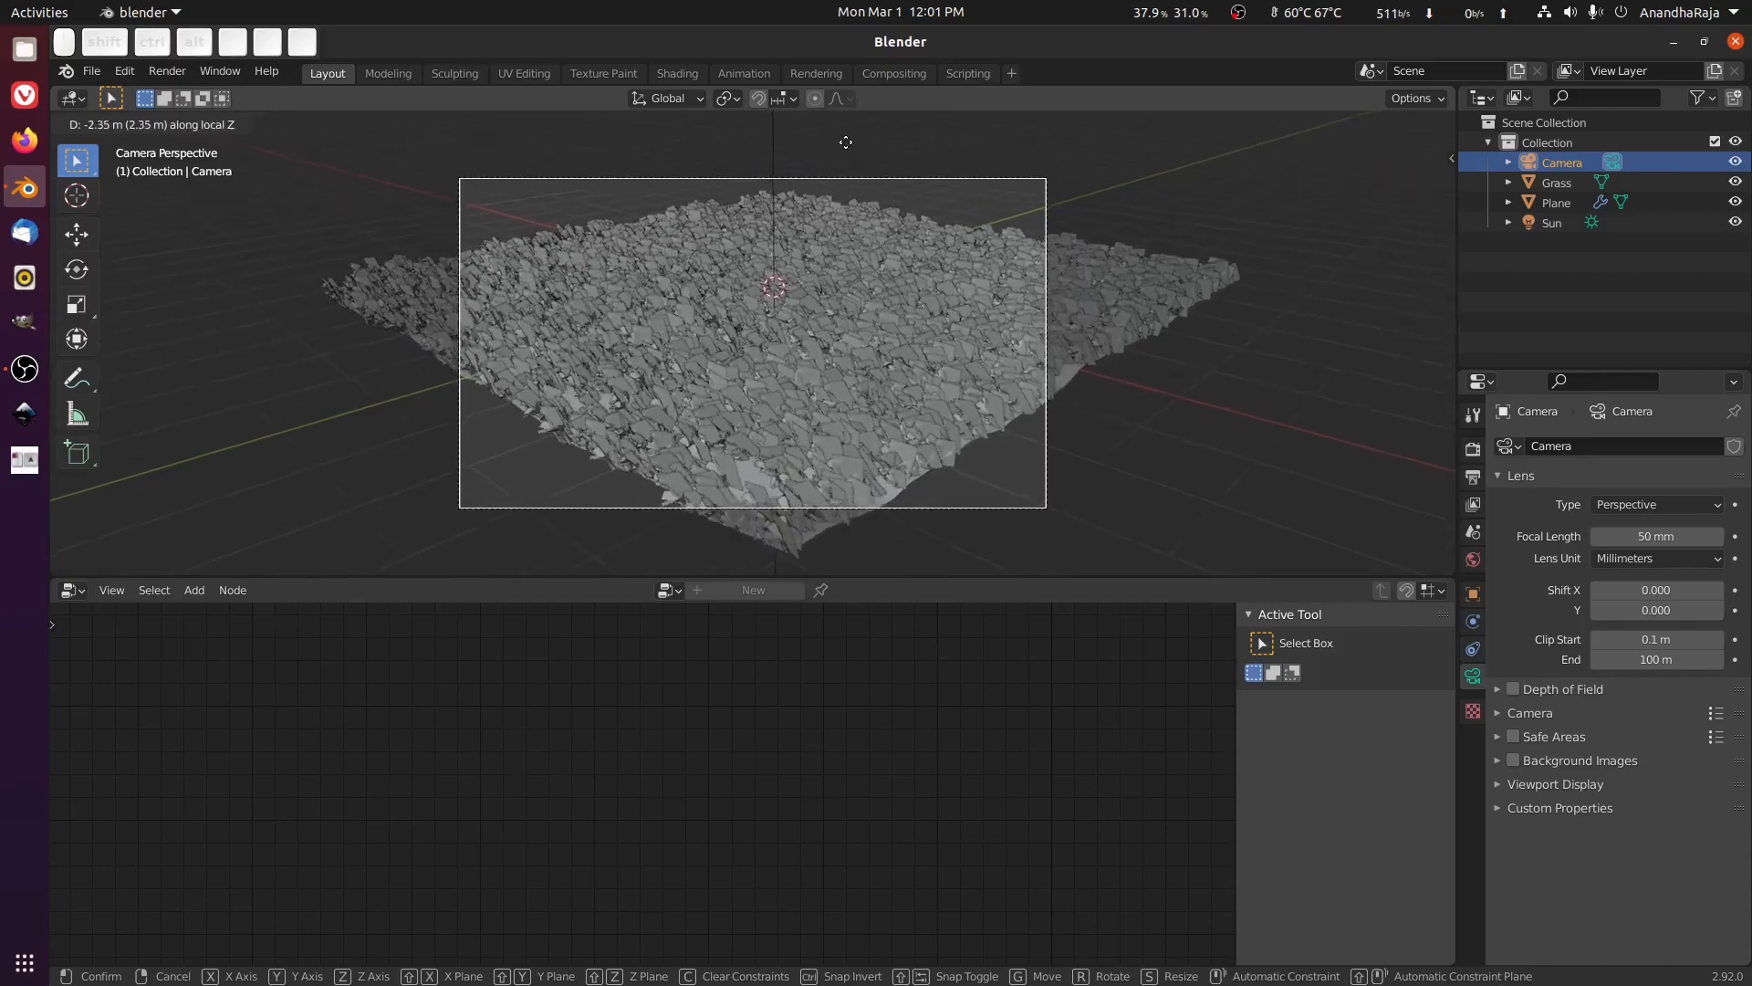
click(809, 560)
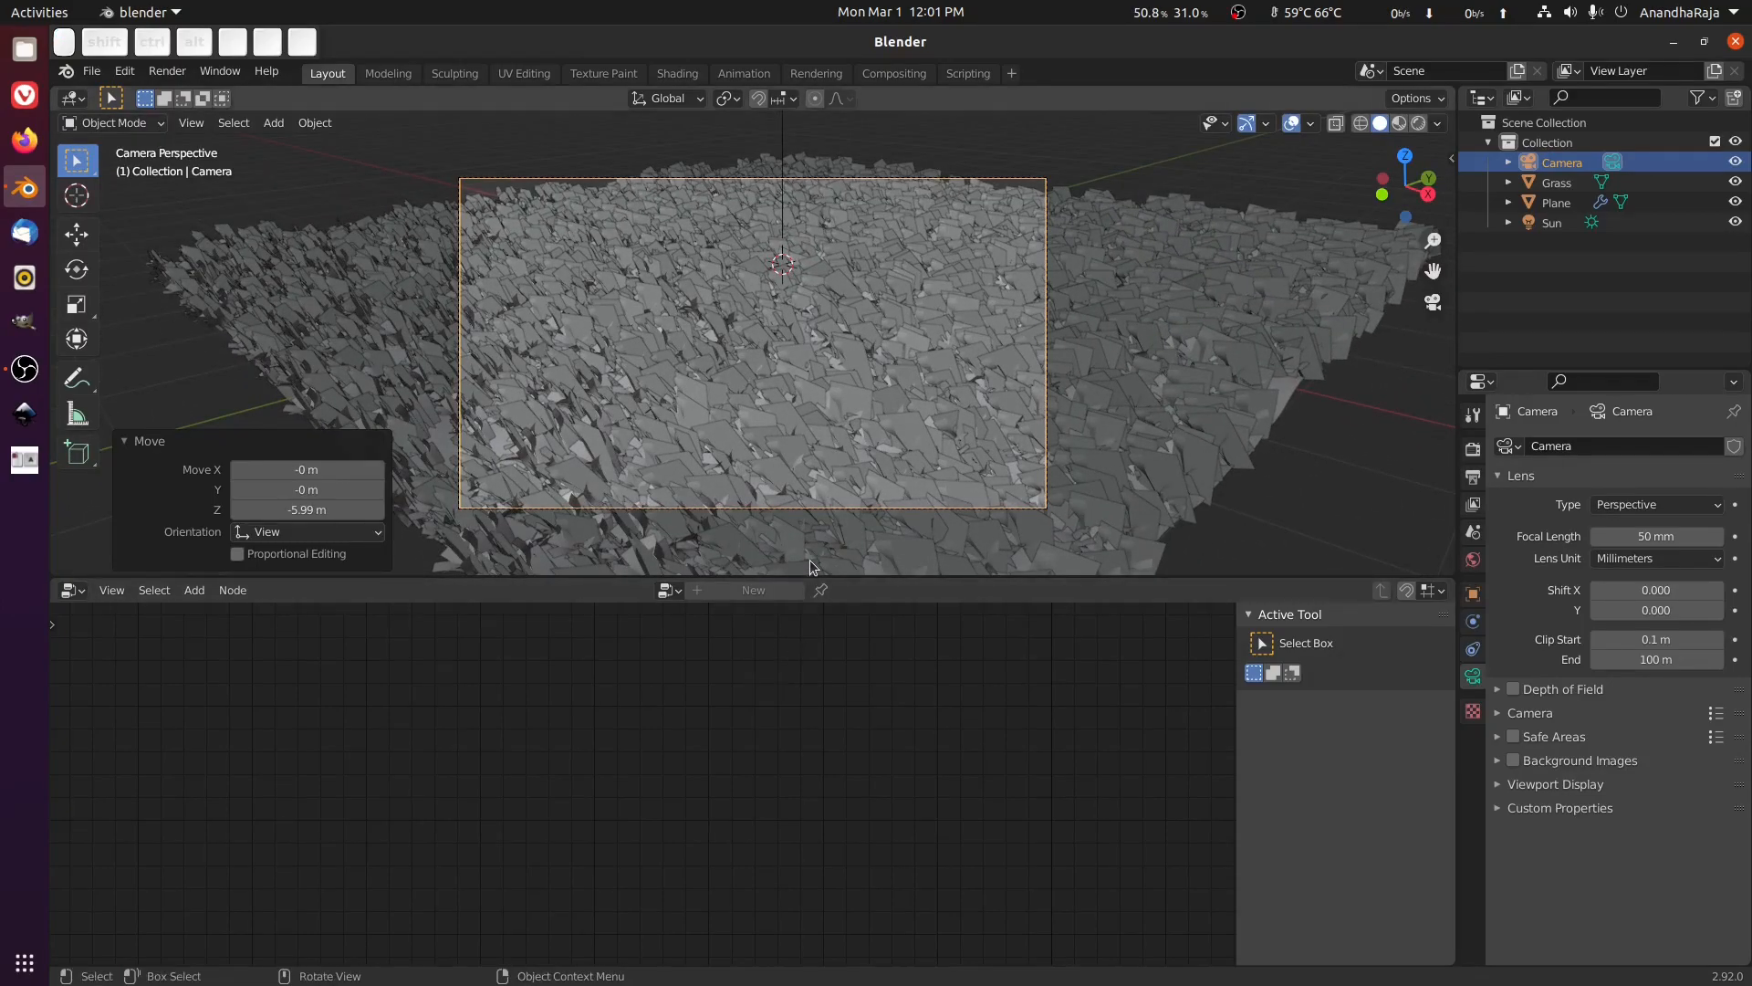
Tilt the camera about 9.7° upward and move it back about 1.8 m along its local Z axis.
key(r)
key(r)
click(821, 123)
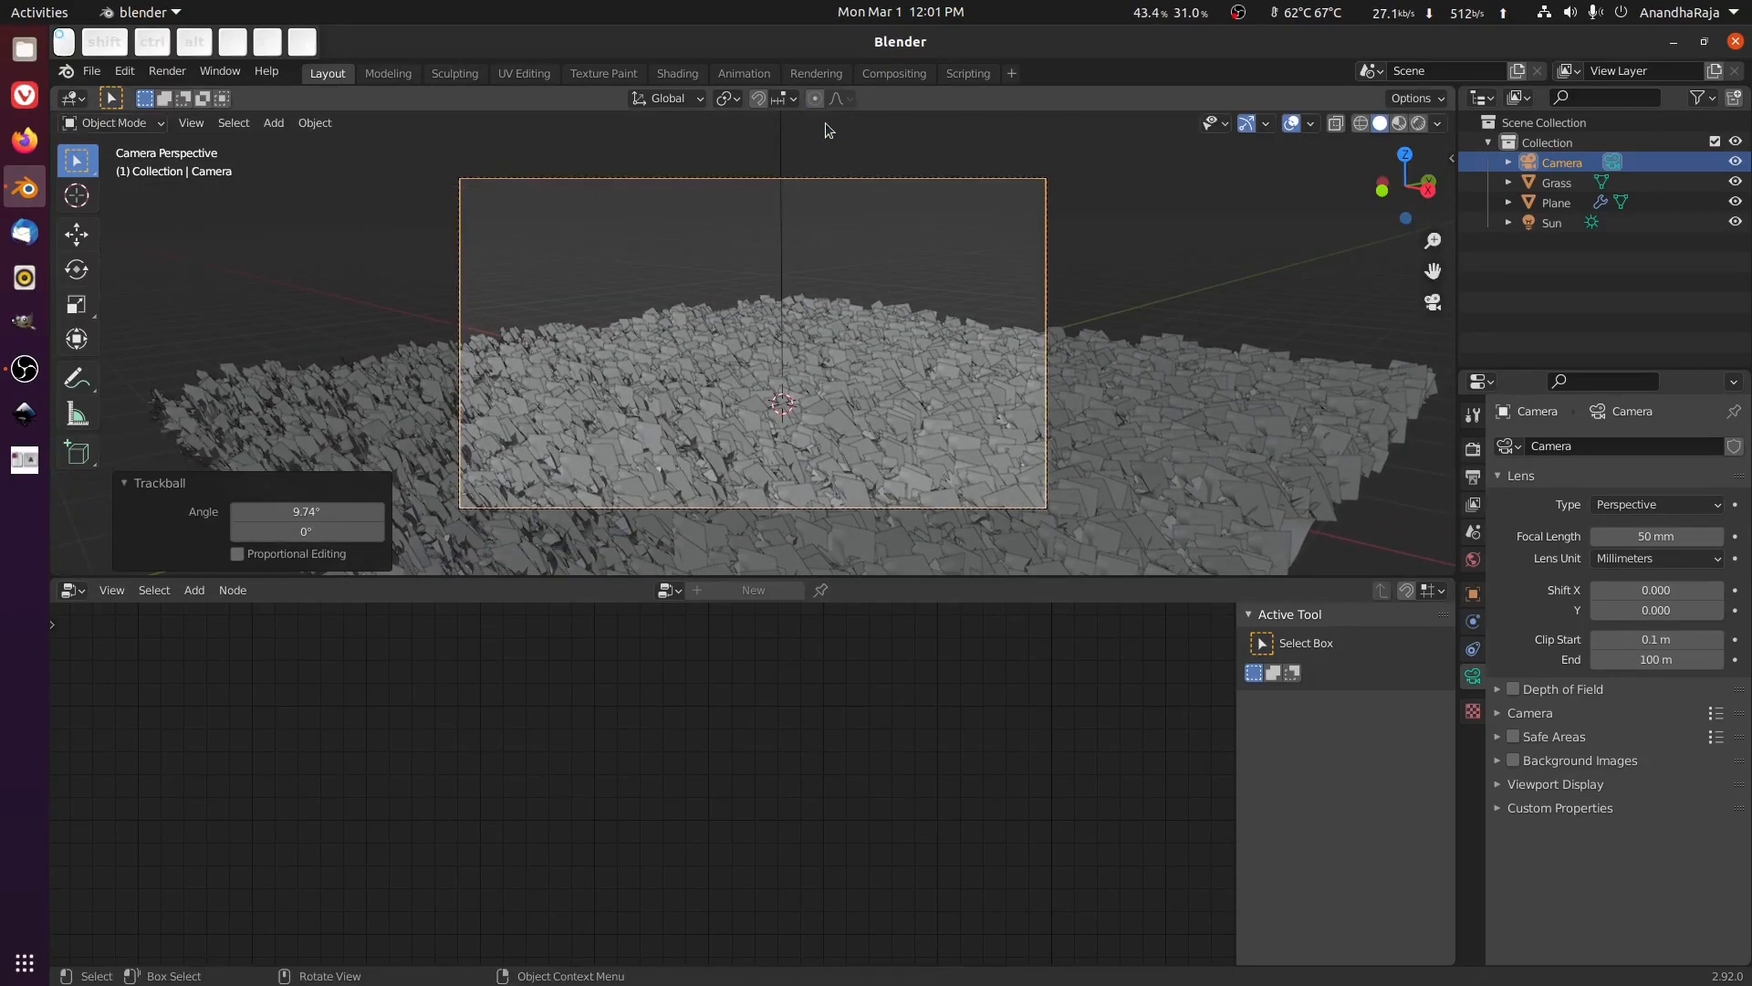
scroll(856, 288, down, 2)
shift+middle_drag(856, 289, 807, 208)
key(g)
key(z)
key(z)
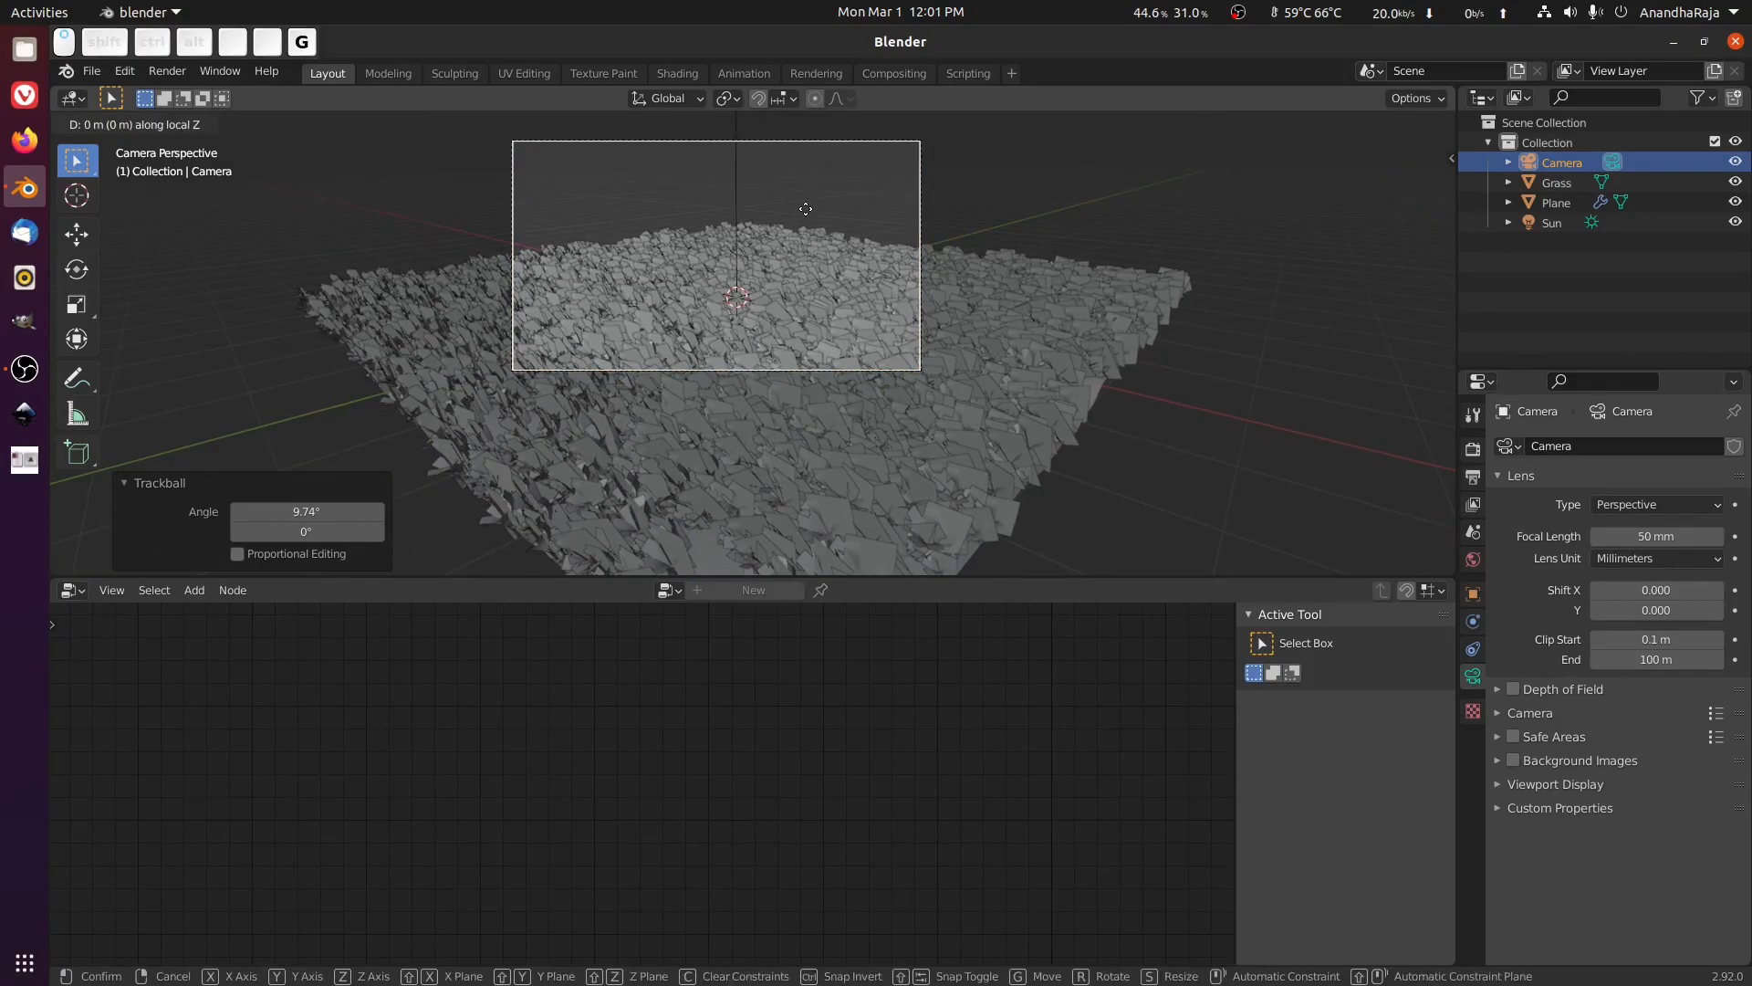
click(805, 173)
Lower the camera about 1.1 m and move it about 2.2 m forward along its local Z axis.
key(g)
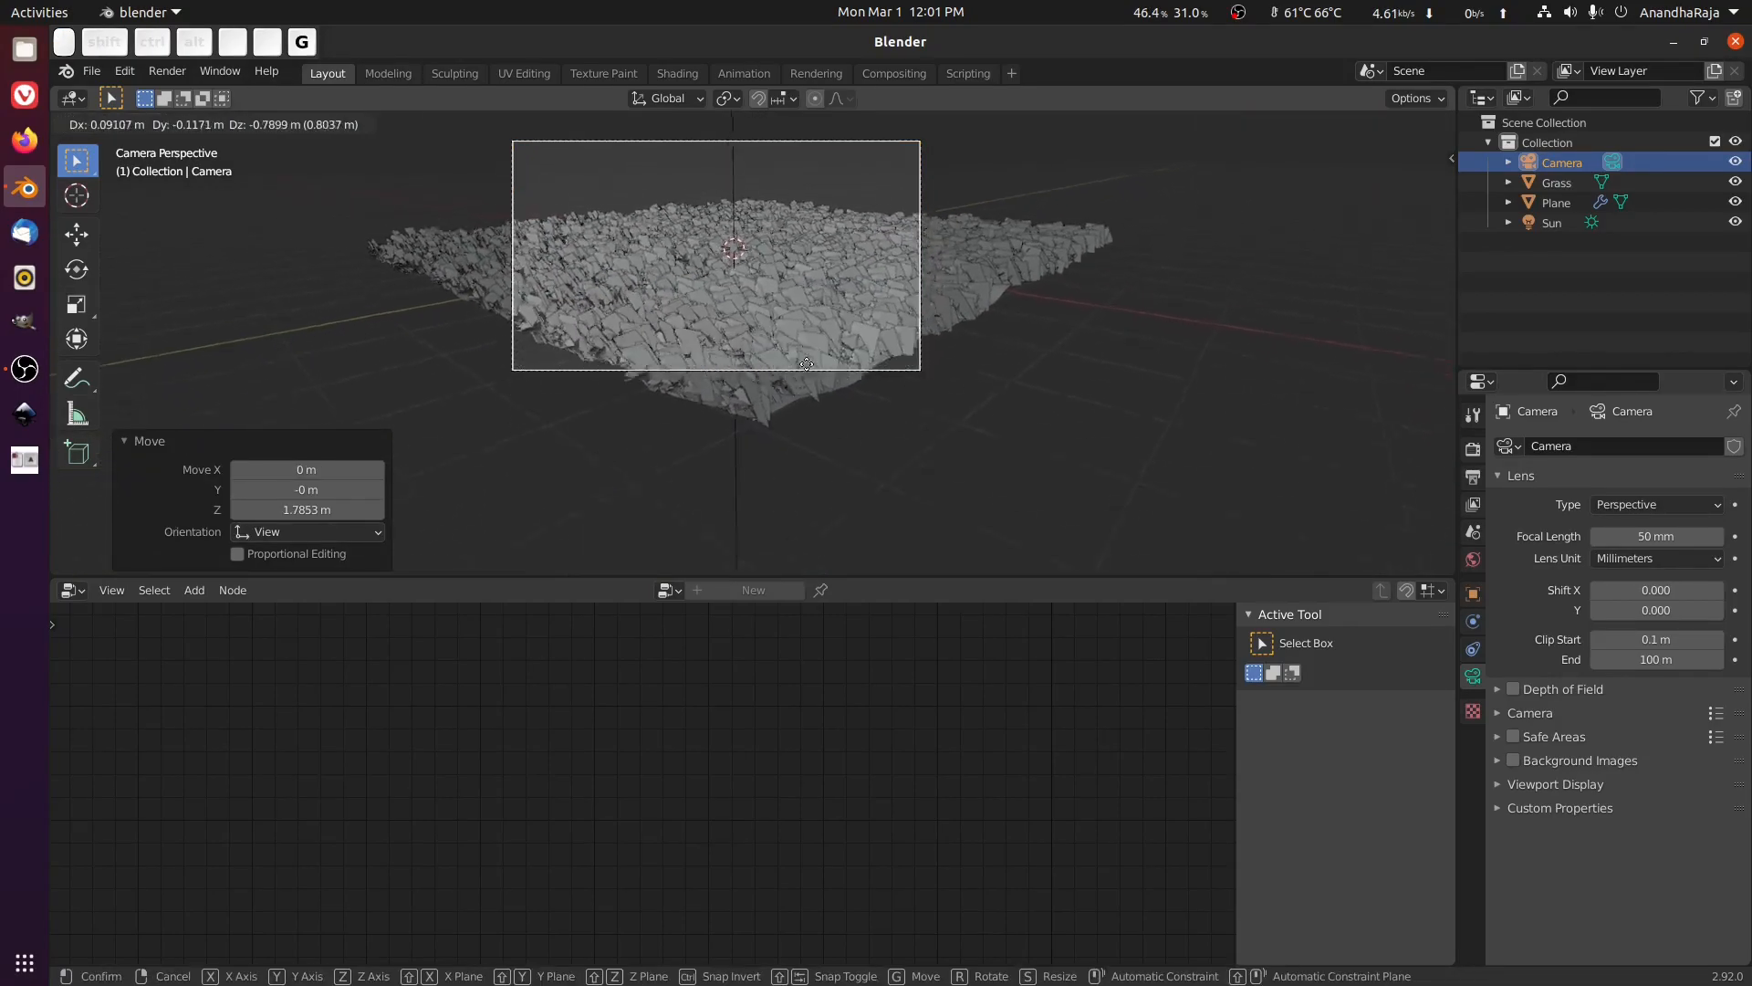
click(823, 338)
key(g)
key(z)
key(z)
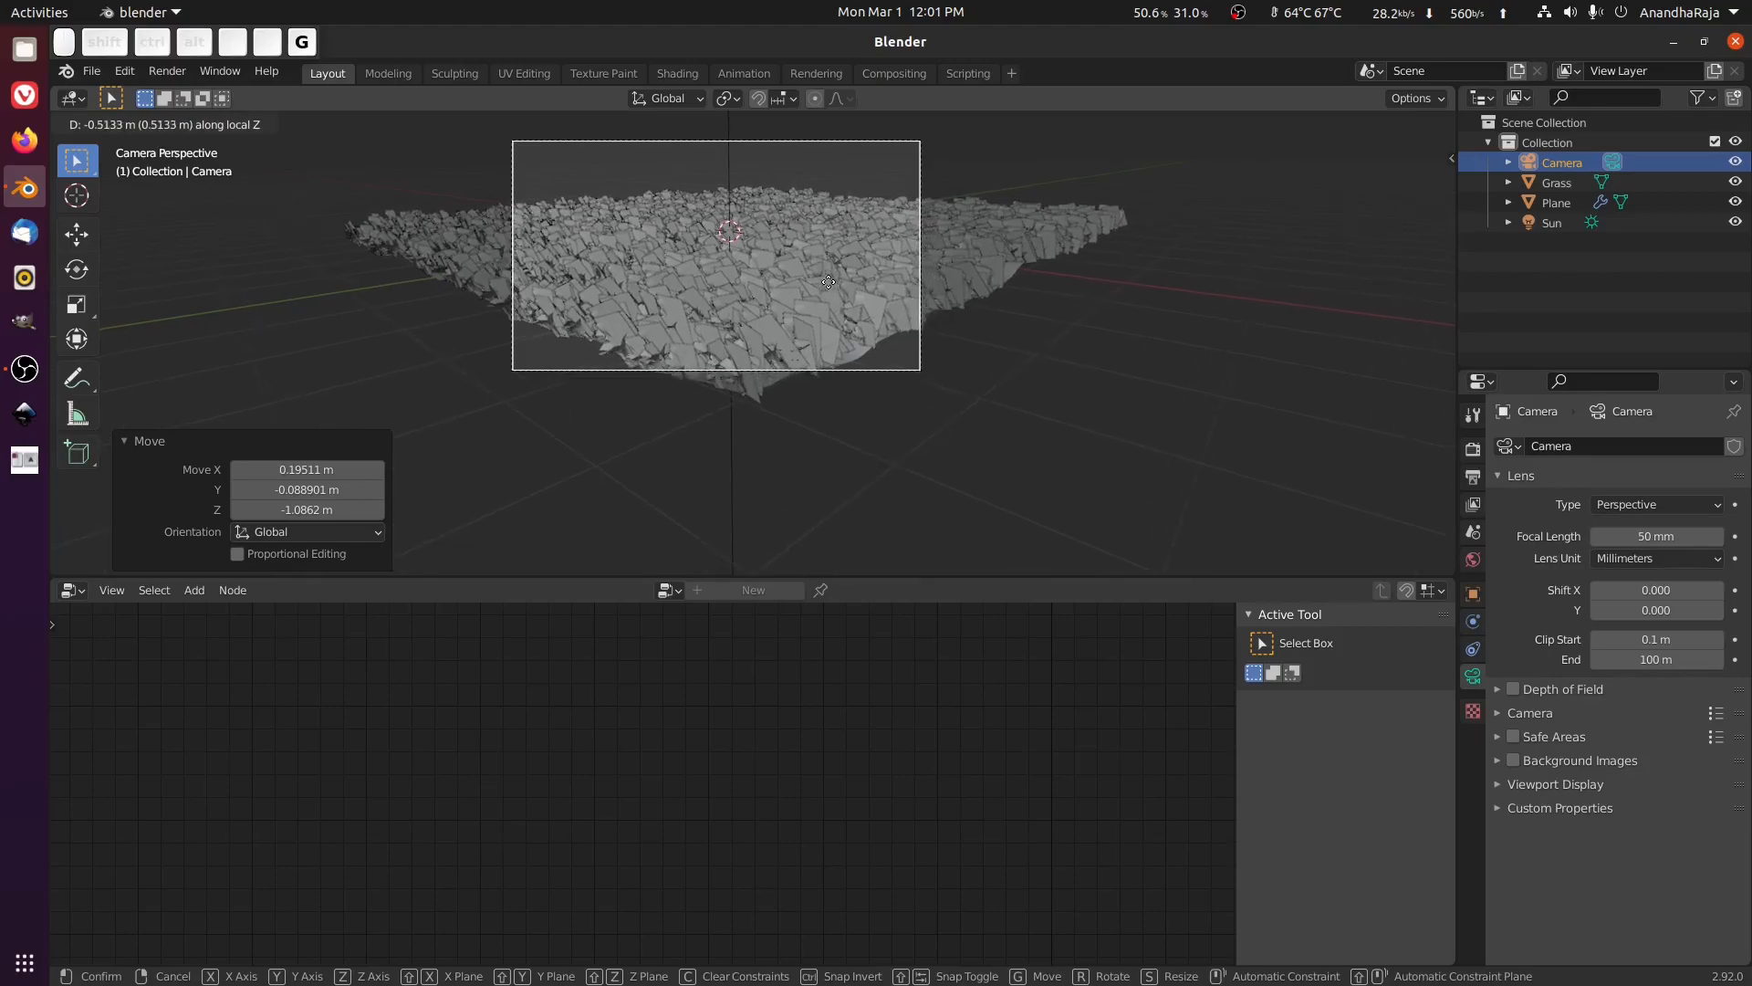
click(846, 248)
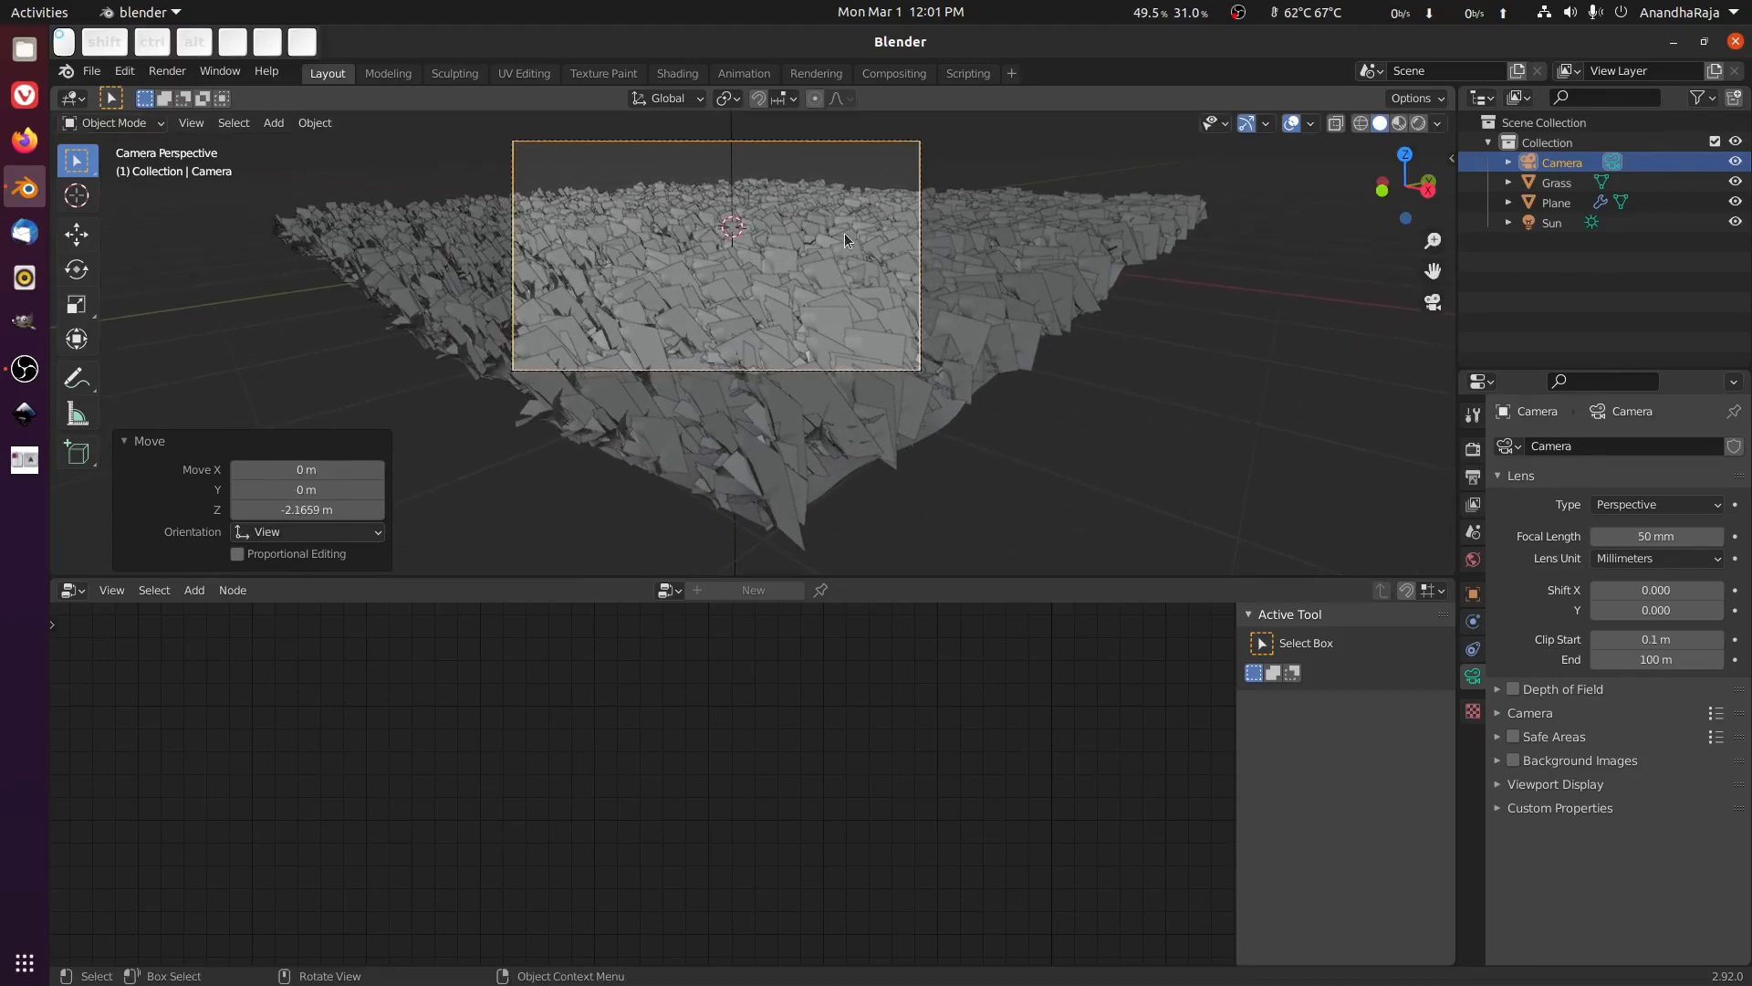
Tilt the camera about 6.3° further upward and nudge it about 0.1 m in X and Y.
key(r)
key(r)
click(825, 238)
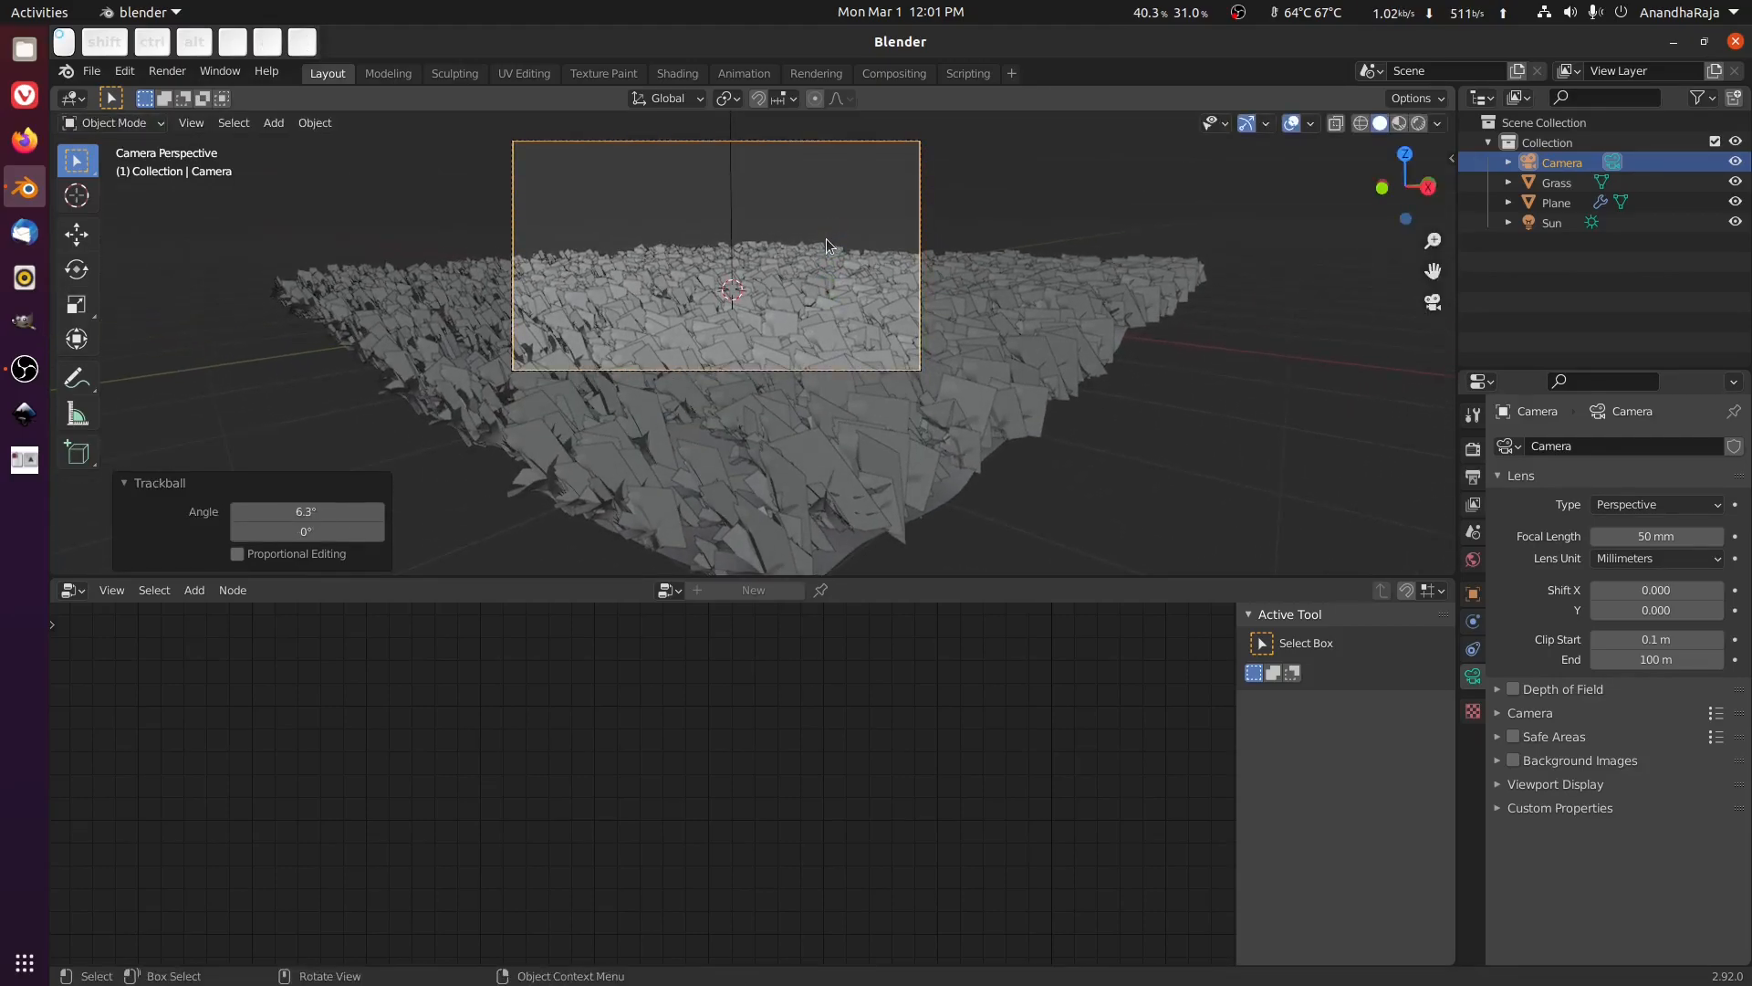
key(g)
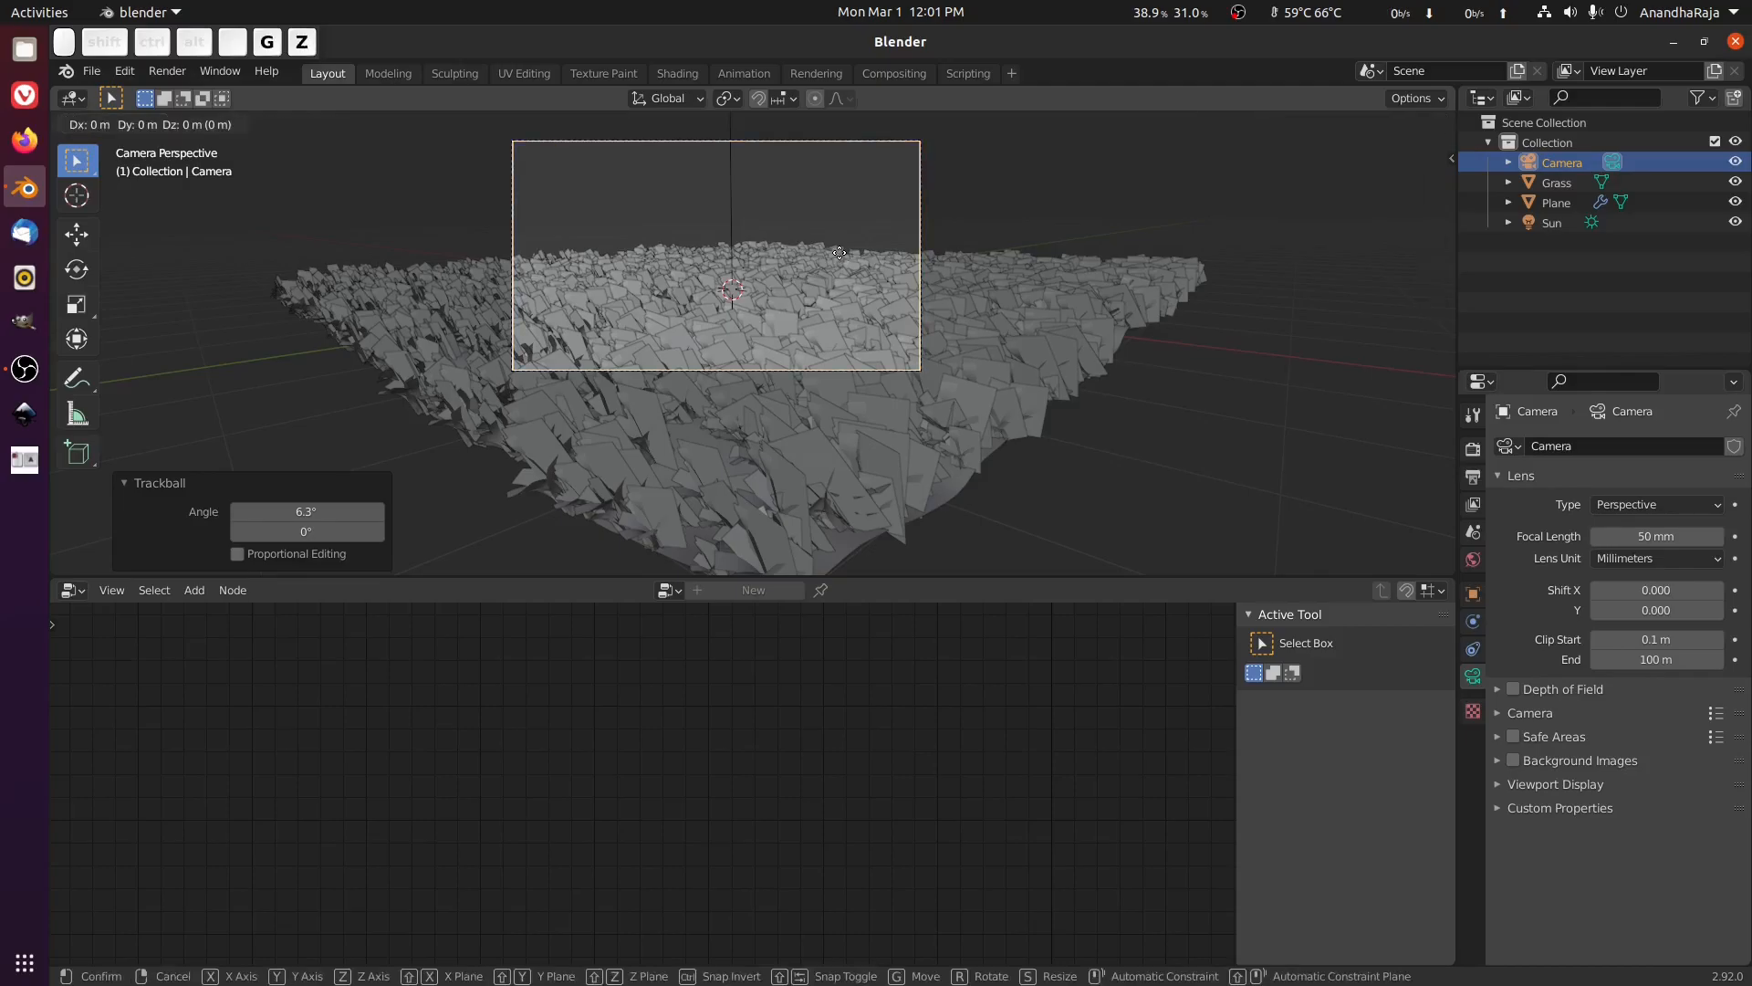
click(852, 293)
Inspect the camera framing in Rendered shading, then examine the whole grass field in Material Preview shading.
scroll(1431, 305, up, 1)
click(1418, 123)
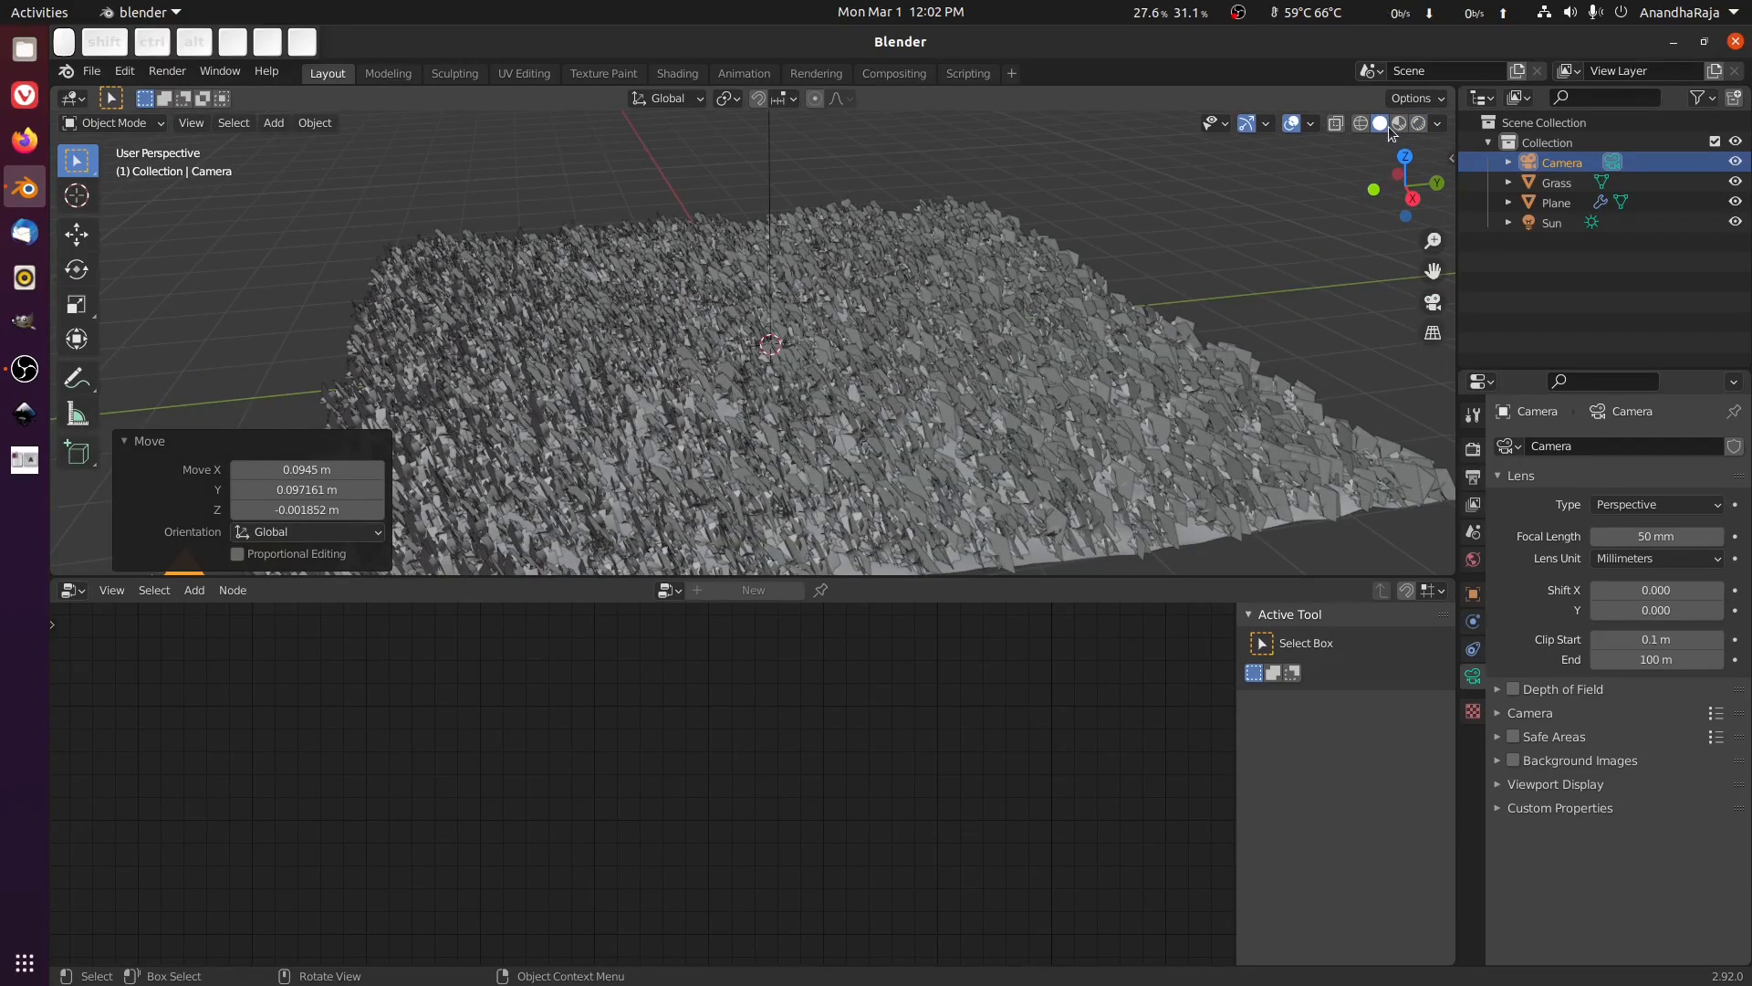
click(1399, 123)
mouse_move(1165, 265)
middle_down()
mouse_move(980, 339)
mouse_move(979, 374)
mouse_move(1031, 398)
mouse_move(994, 387)
mouse_move(1047, 479)
middle_up()
scroll(1019, 390, down, 3)
scroll(1021, 385, up, 4)
scroll(926, 405, up, 3)
scroll(838, 187, down, 2)
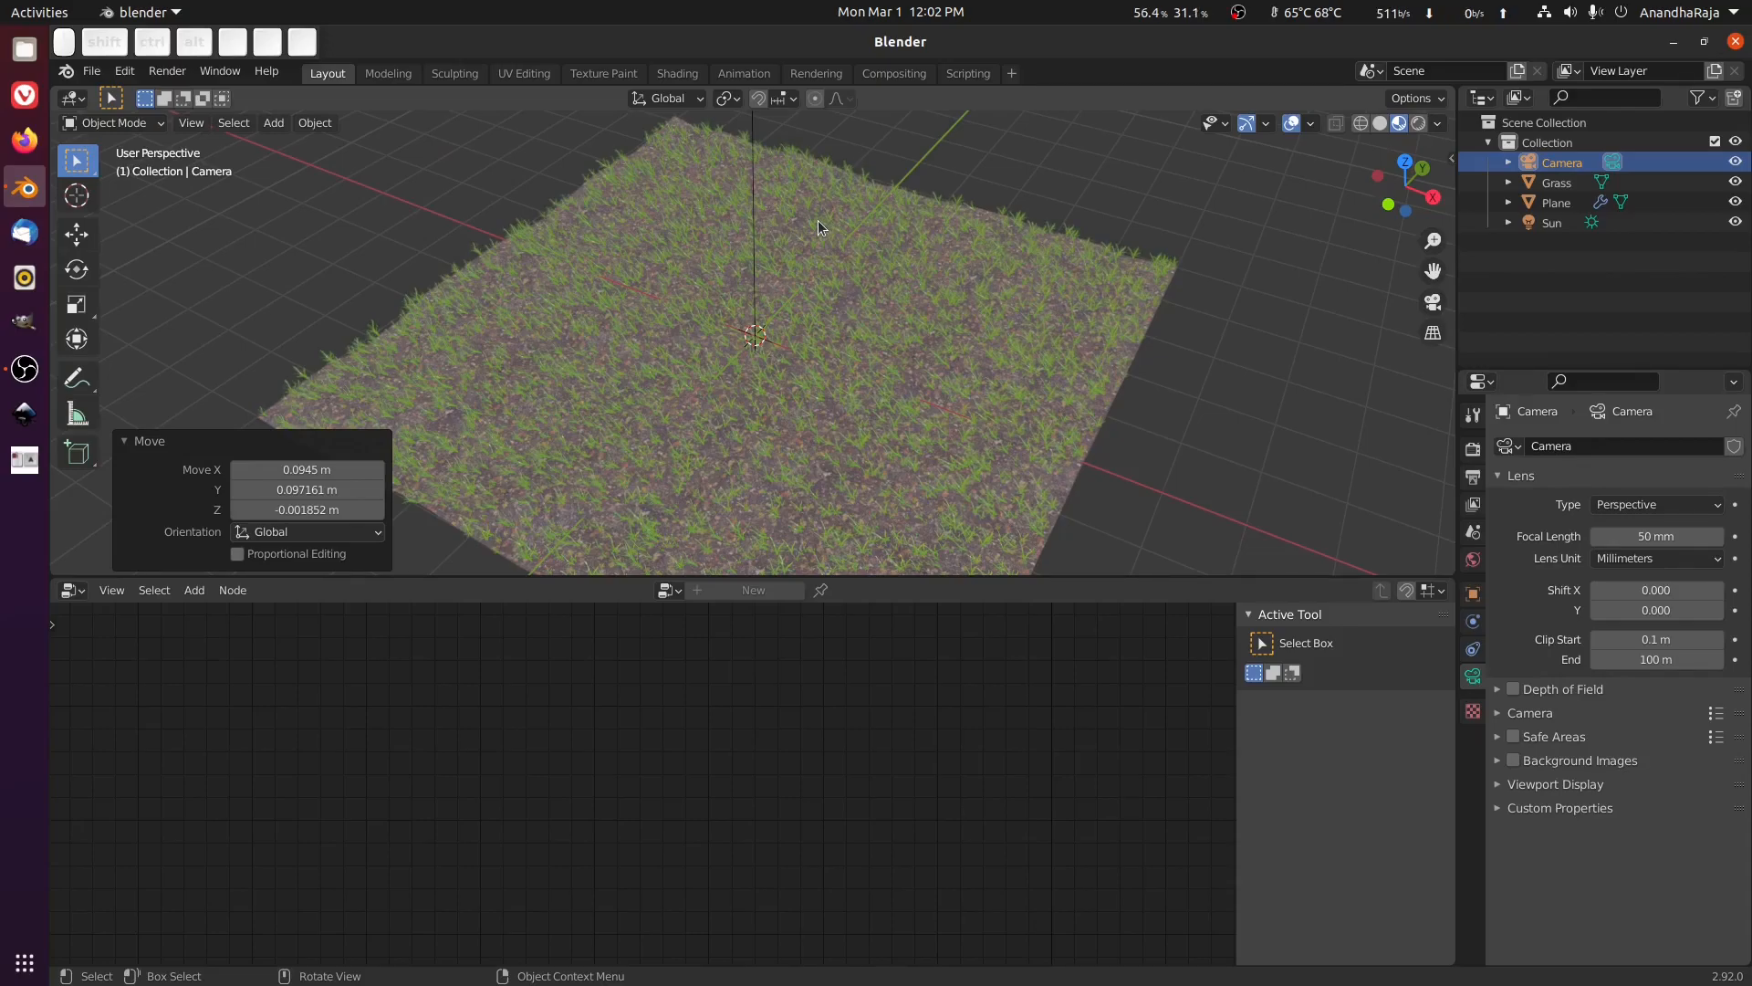
Inspect the grass through the camera in Rendered shading, then view the field from above.
click(858, 435)
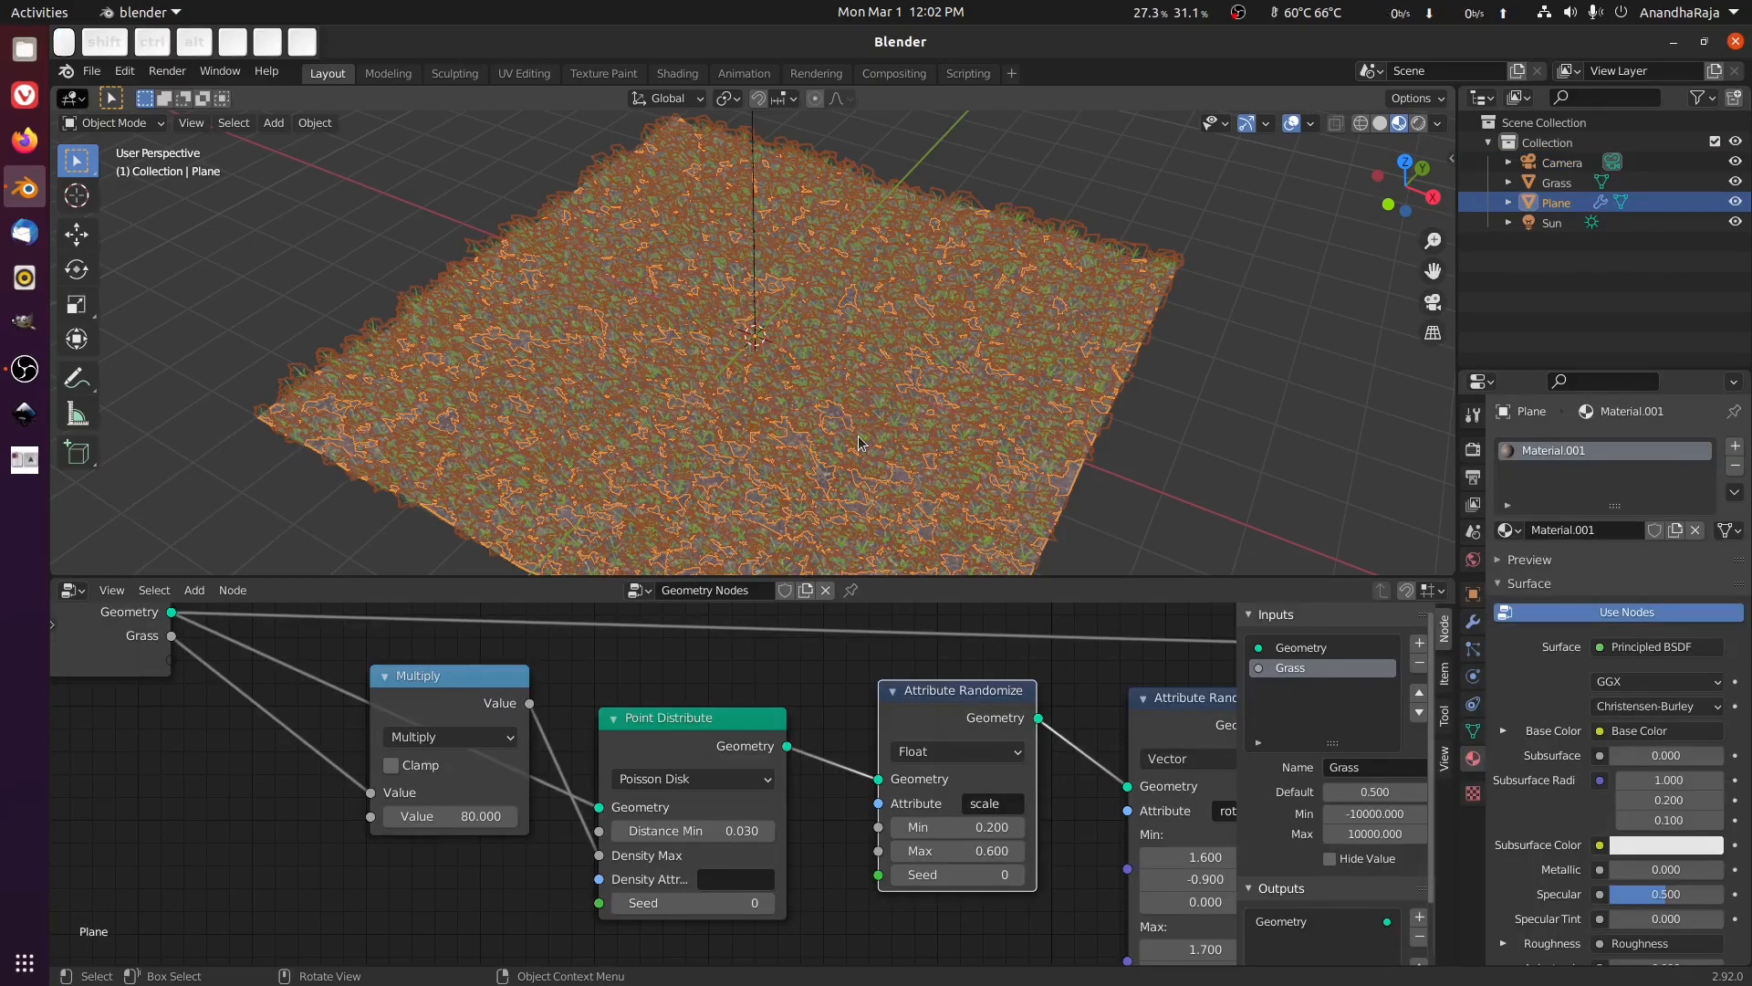
key(KP_0)
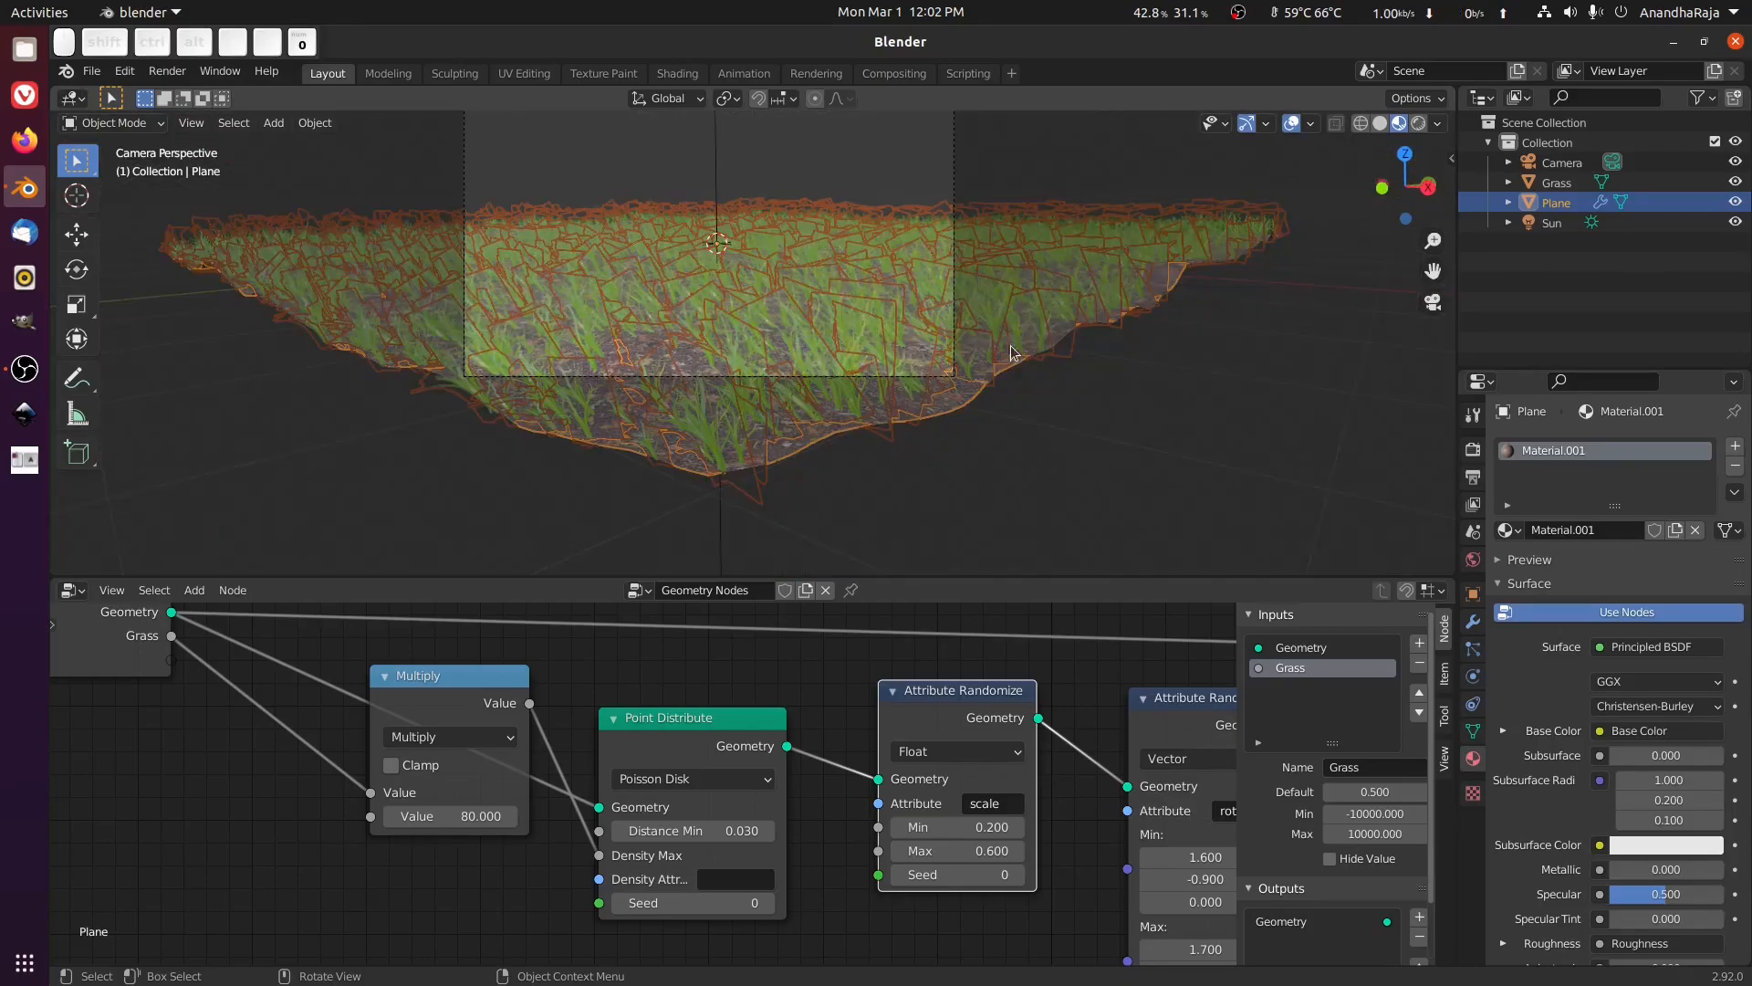
click(1418, 124)
scroll(1077, 393, up, 3)
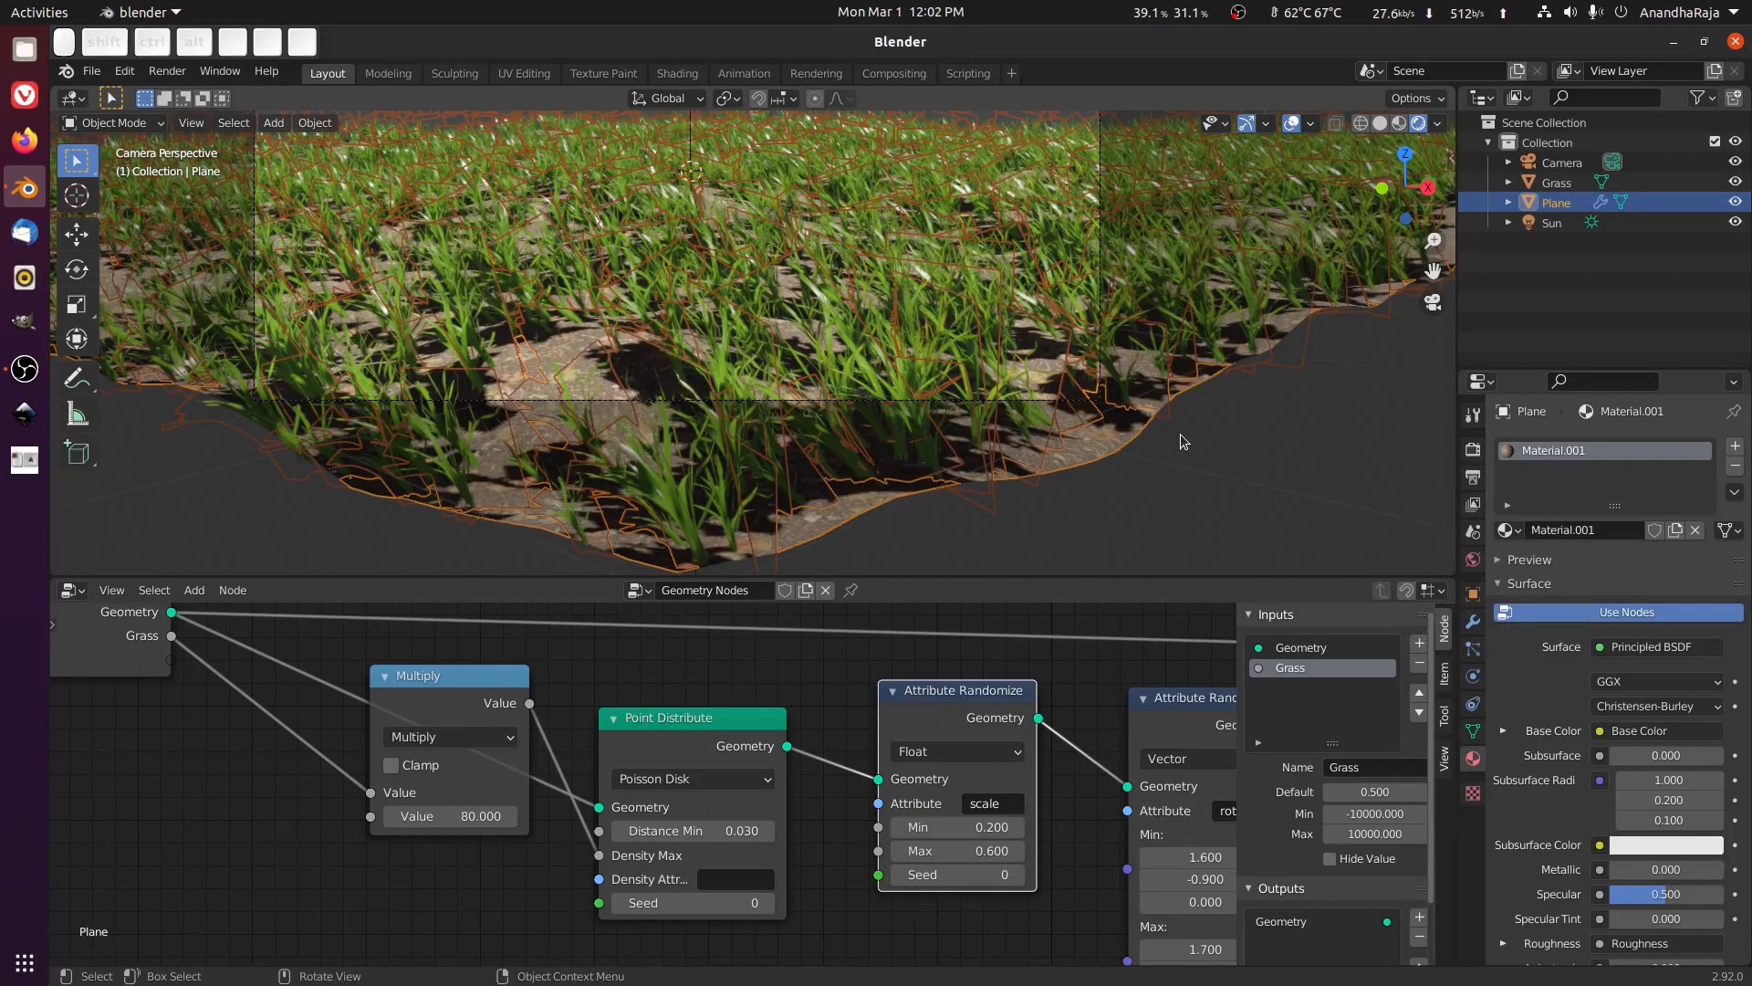
click(1181, 434)
scroll(697, 225, down, 2)
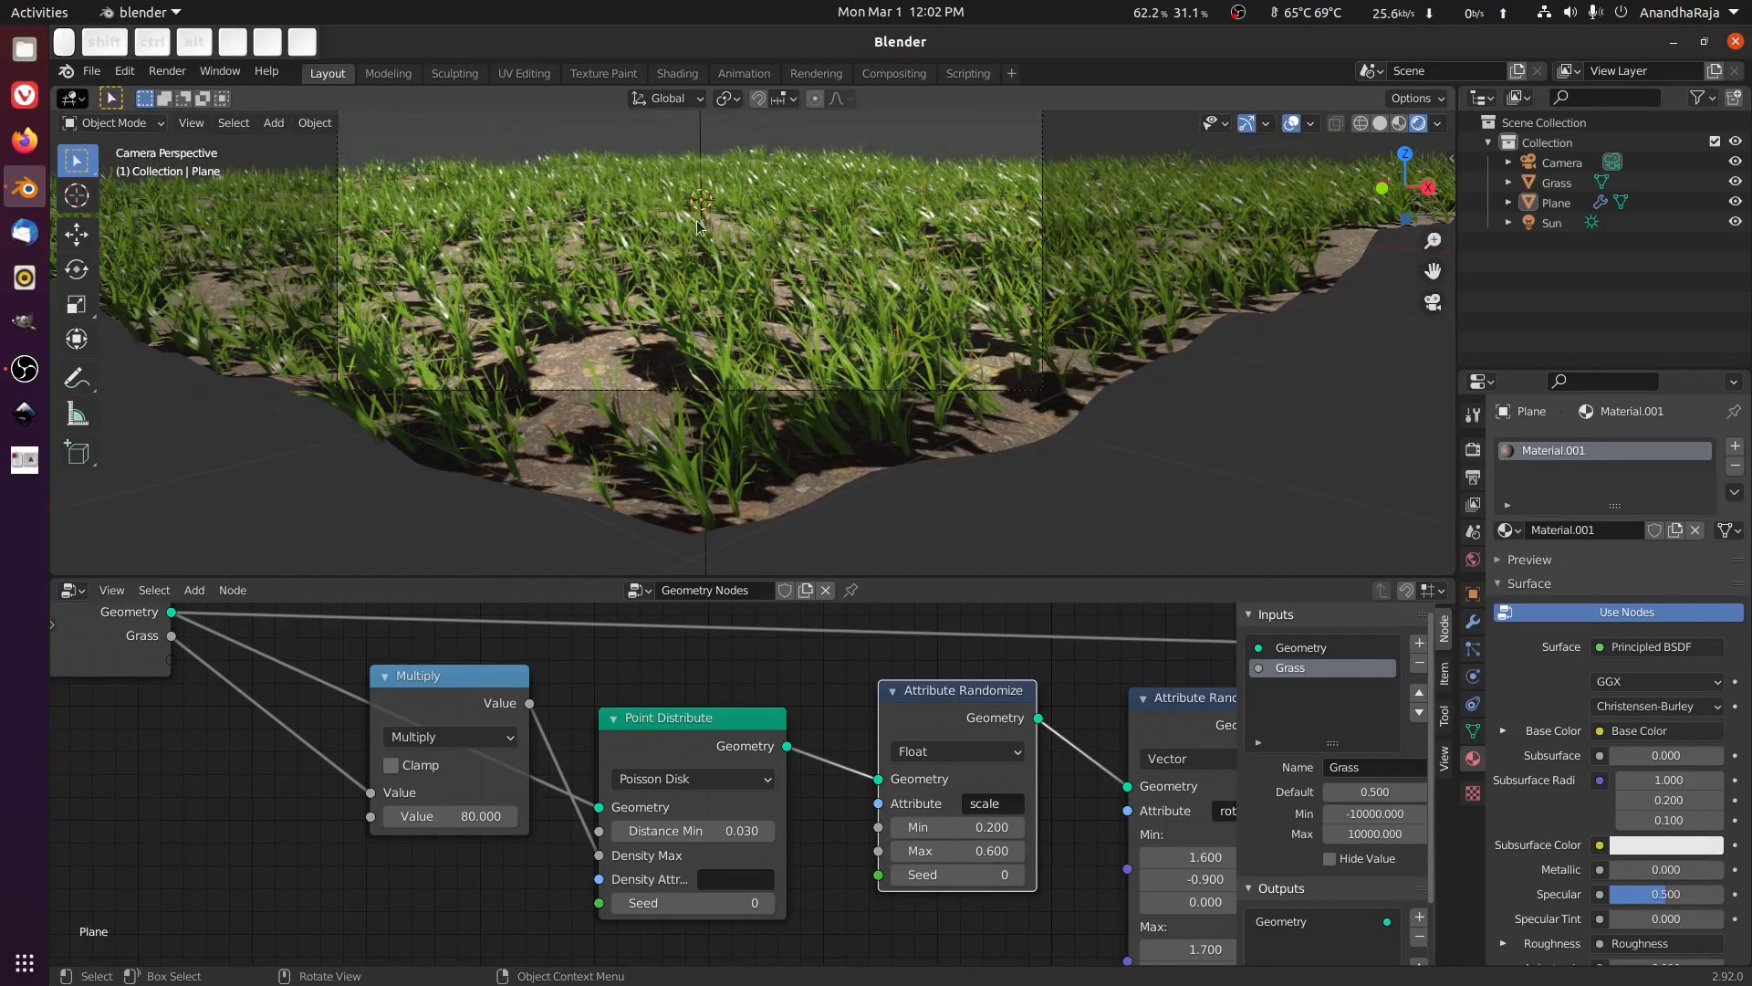
middle_drag(878, 205, 922, 351)
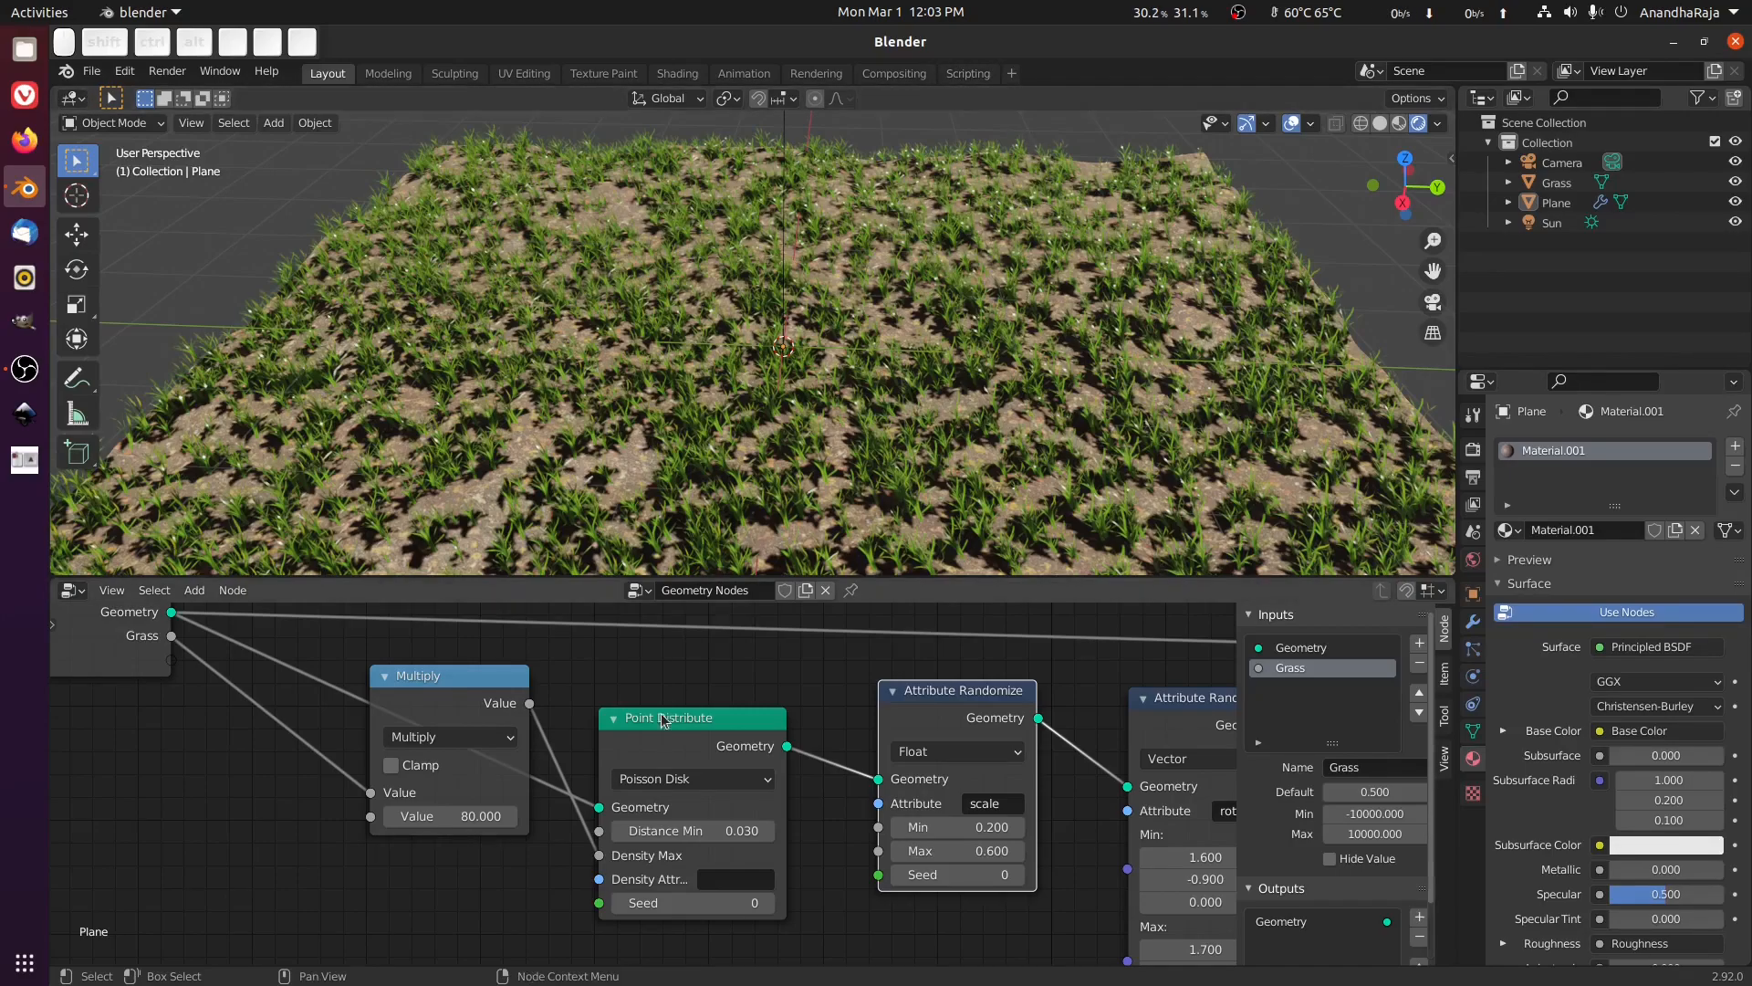
Set the Multiply node's value to 0 to clear the grass from the plane.
click(459, 816)
text(0)
key(Return)
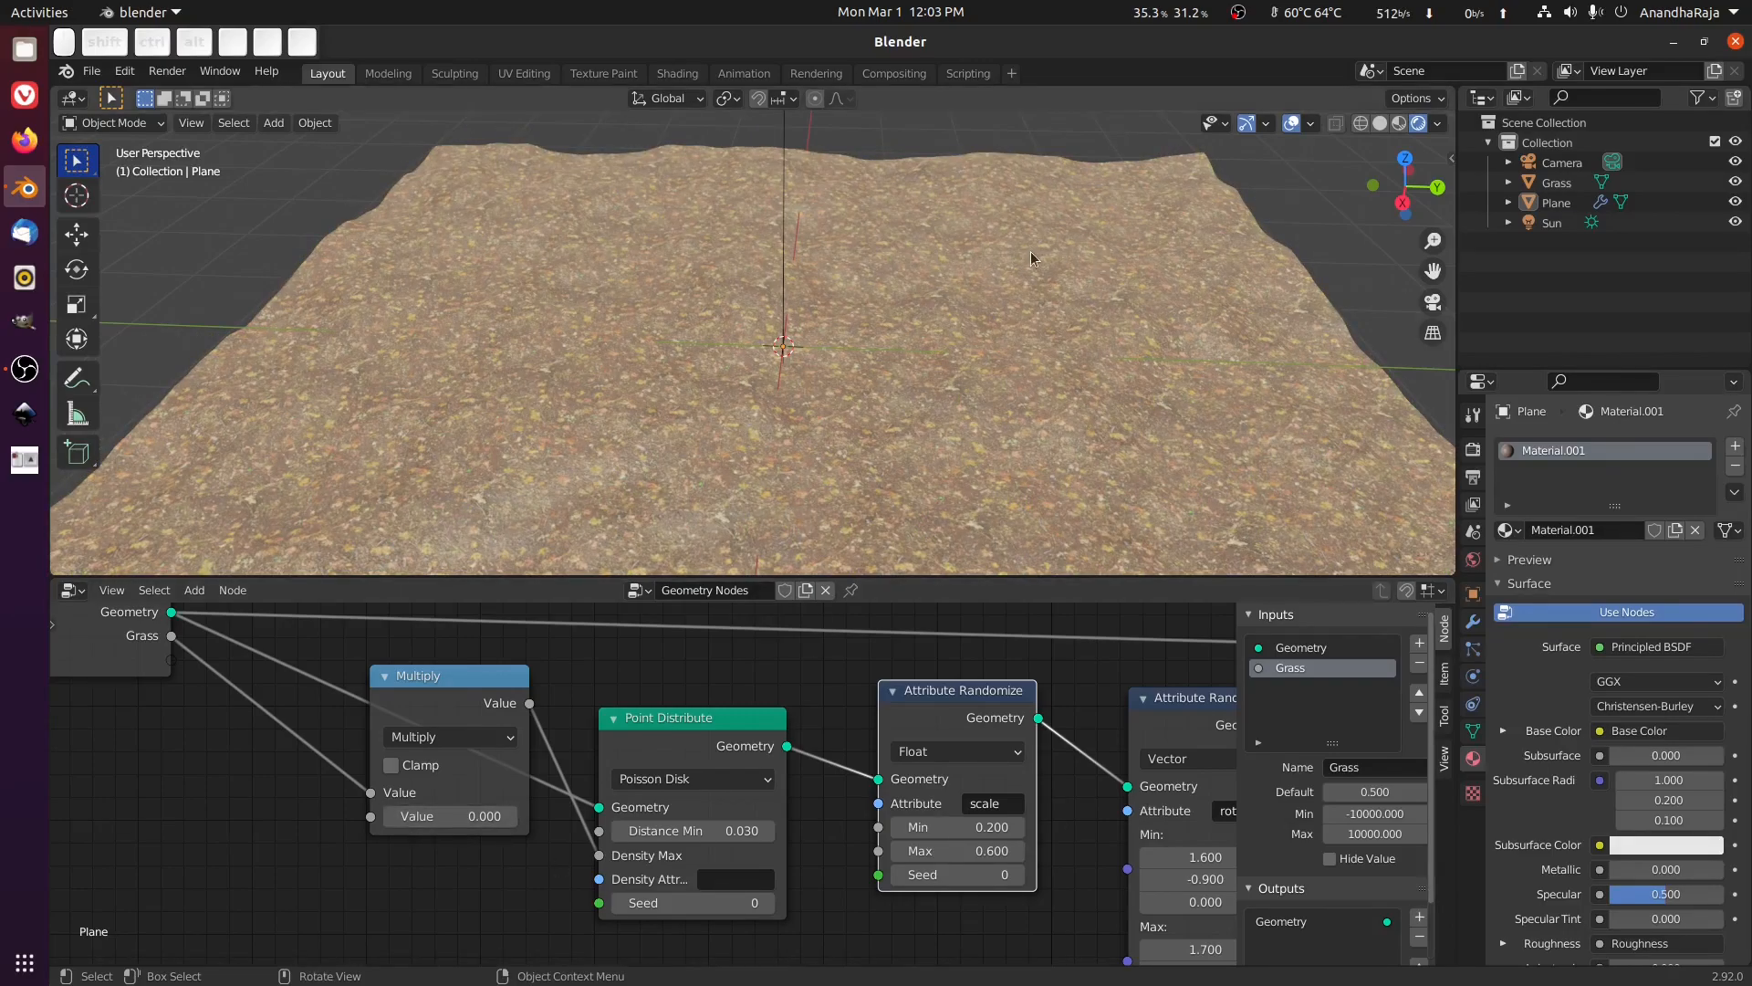
scroll(1032, 254, down, 5)
middle_drag(821, 318, 990, 321)
Switch the plane to Weight Paint mode in top view and choose the Gradient tool.
click(108, 123)
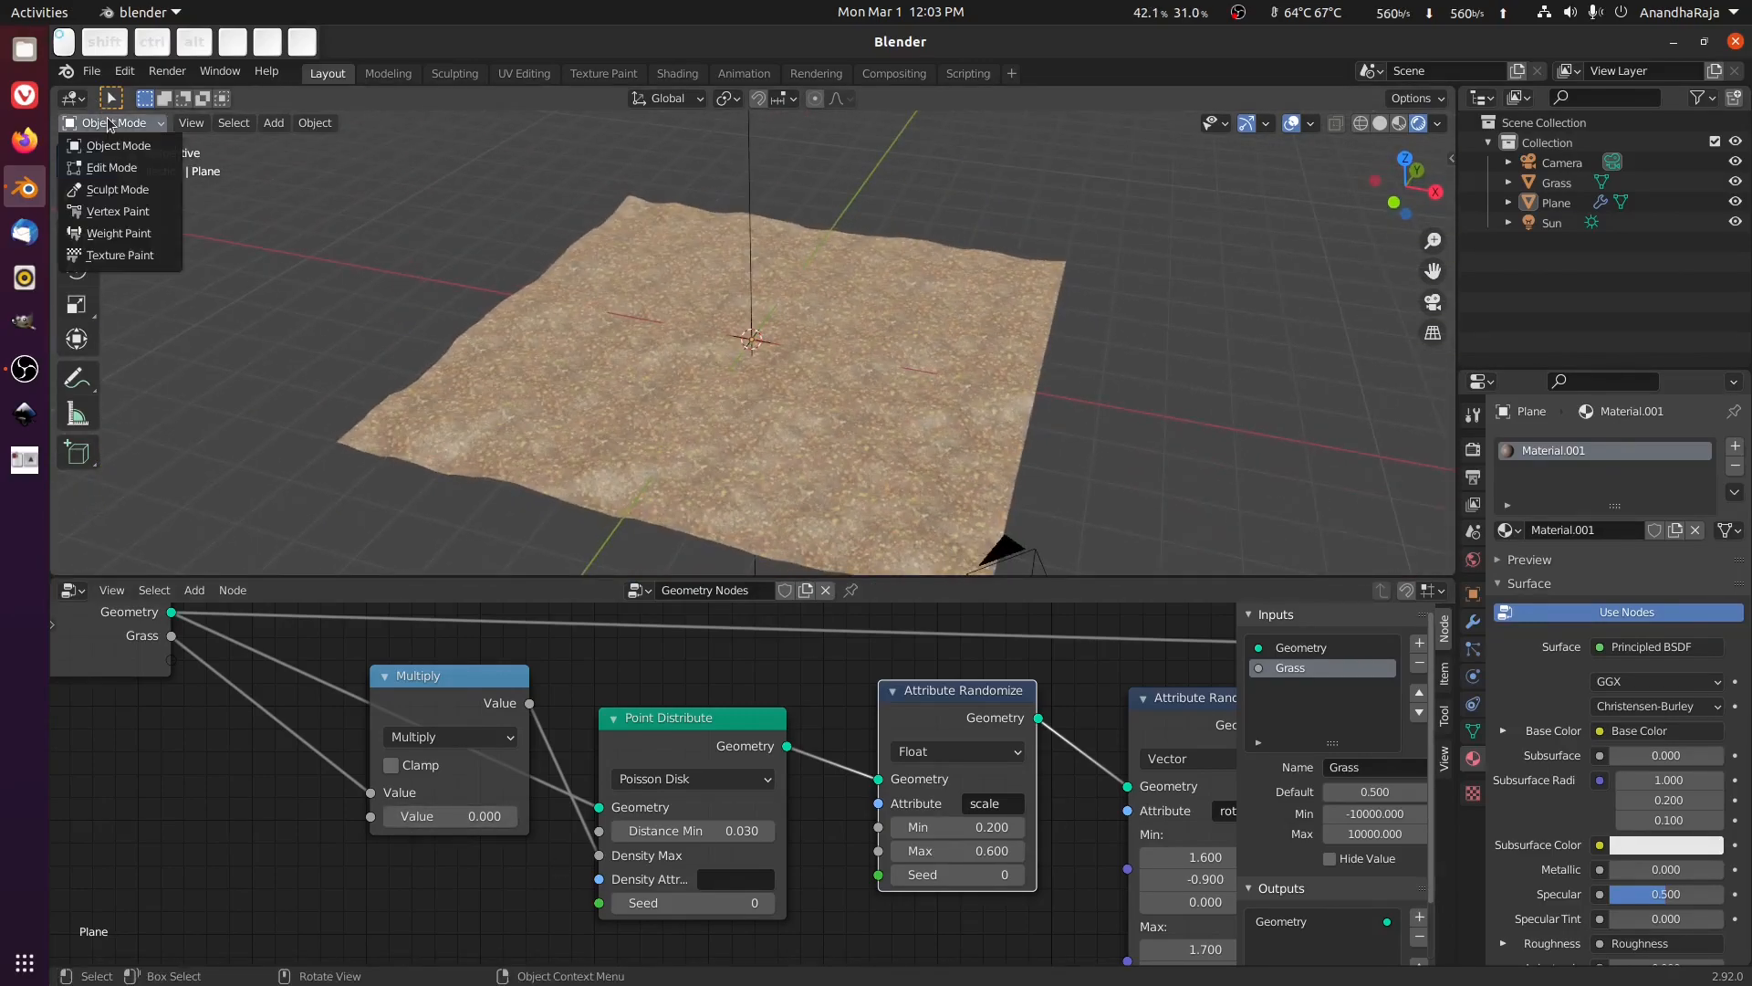
click(118, 233)
key(KP_7)
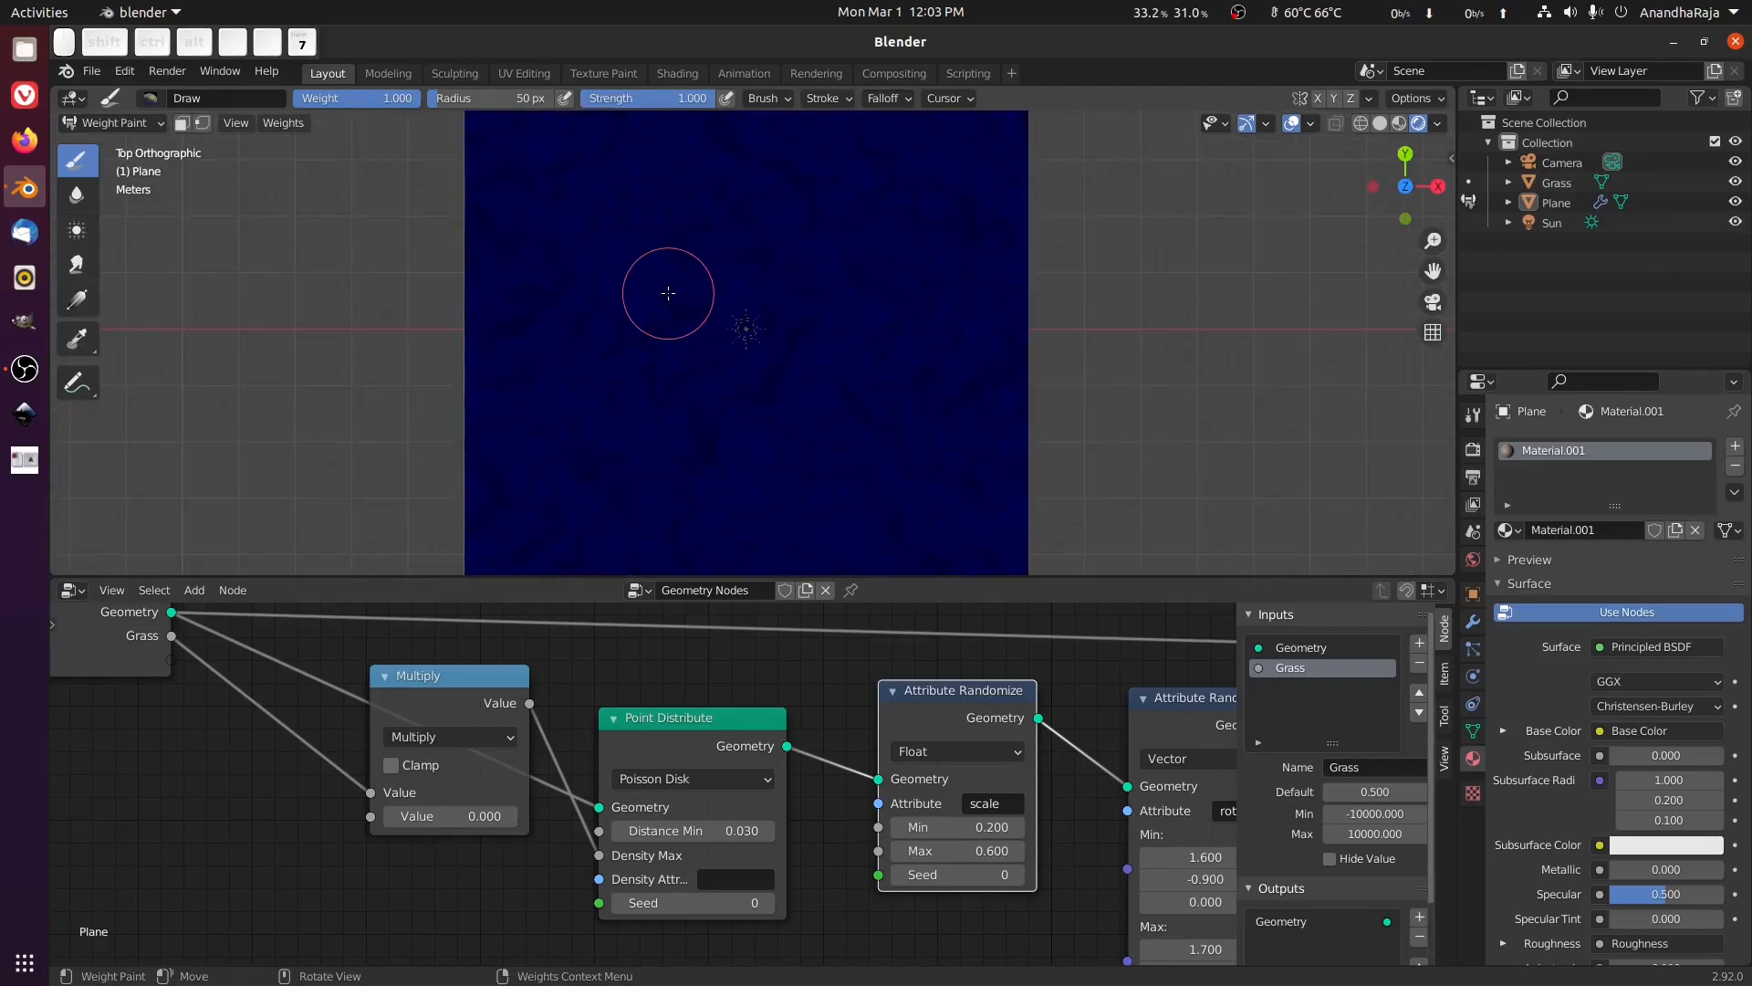
scroll(743, 329, down, 4)
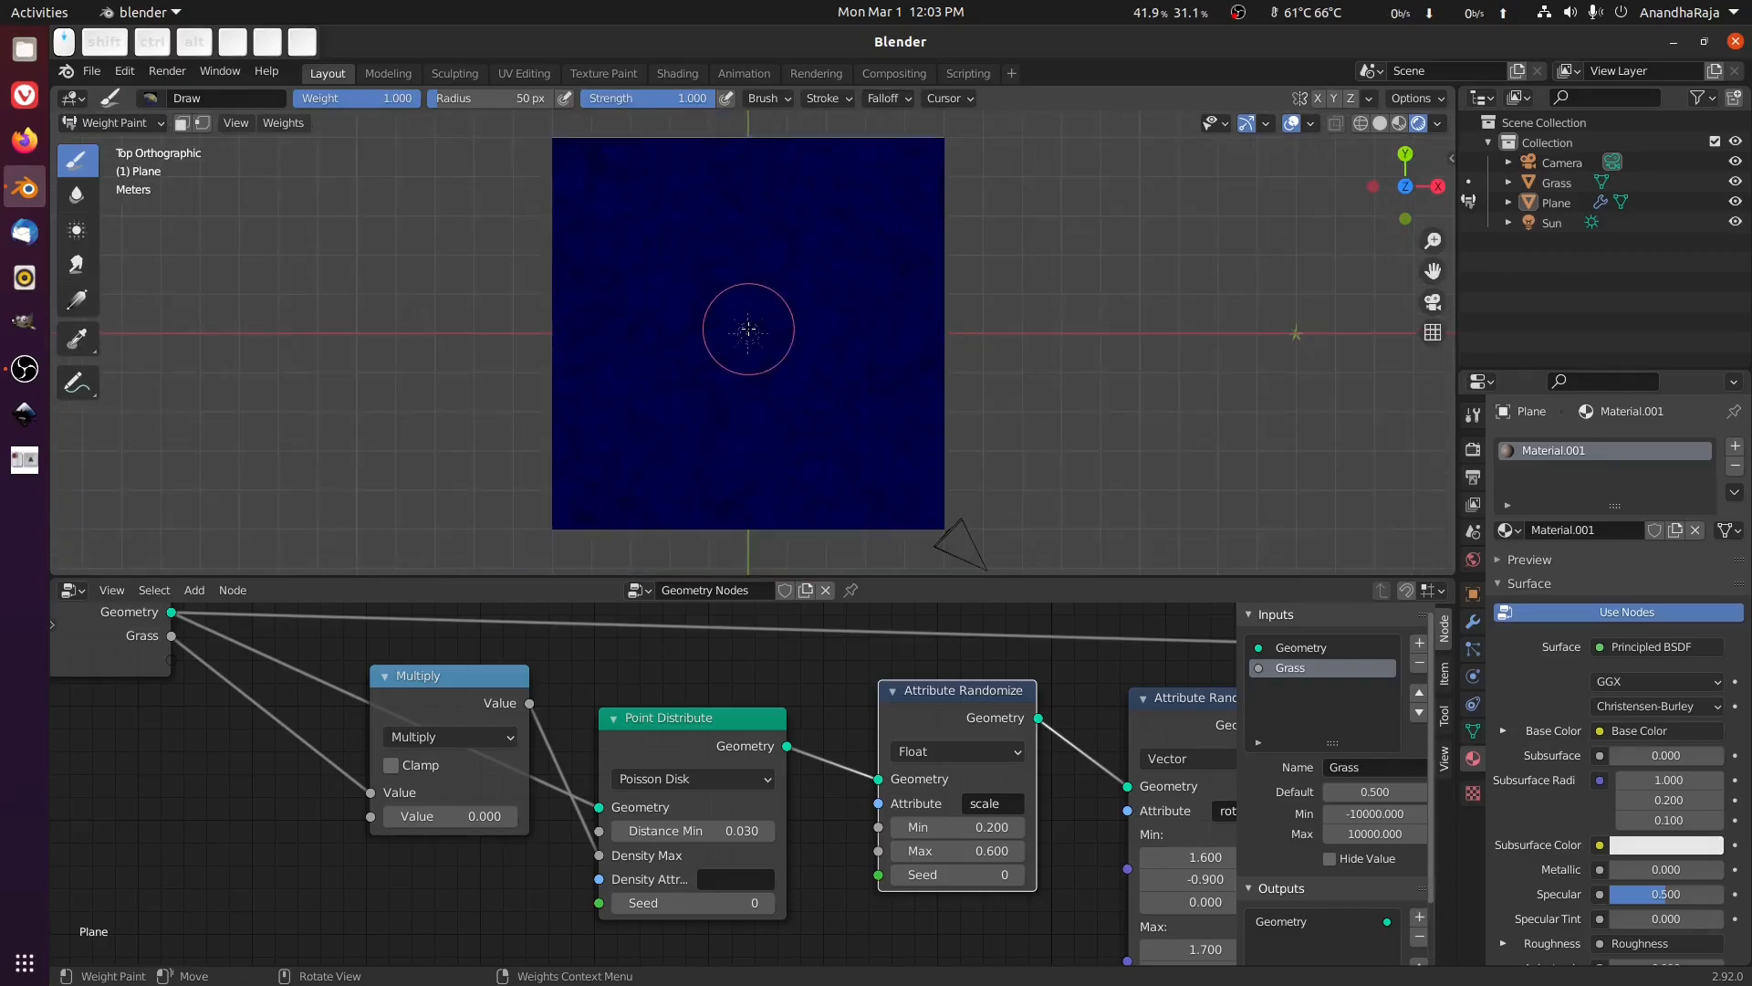
click(78, 302)
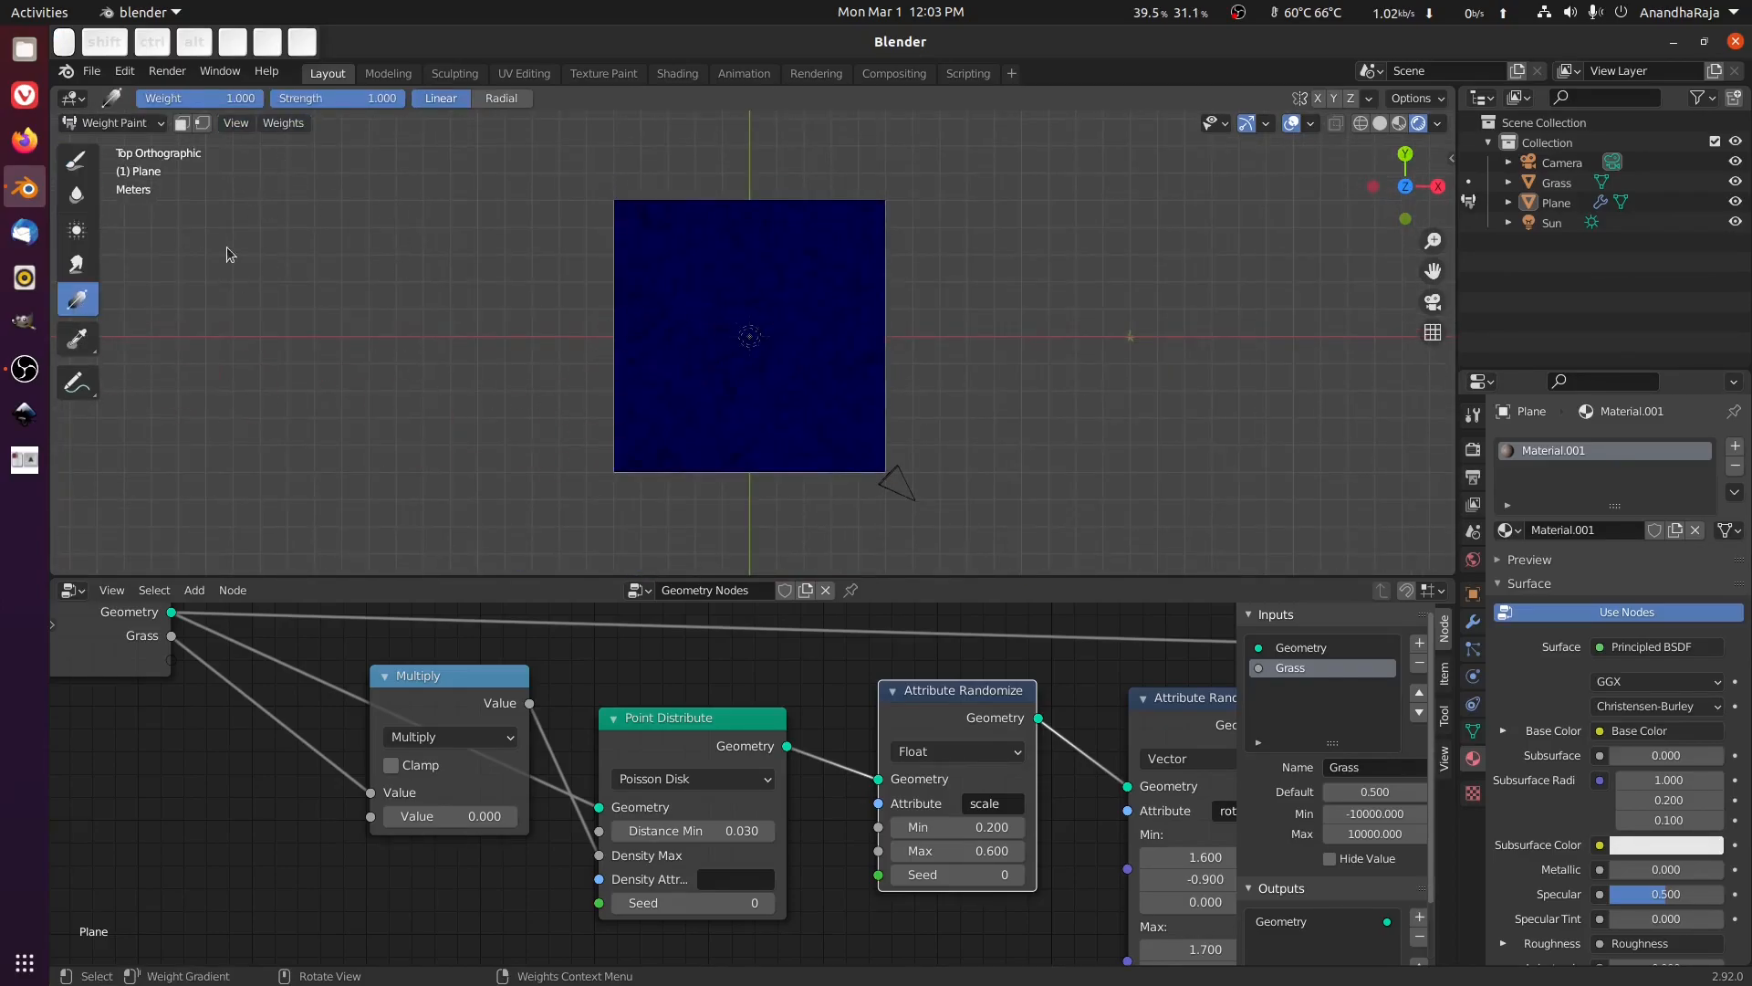
drag(884, 474, 818, 381)
right_click(818, 381)
click(1472, 730)
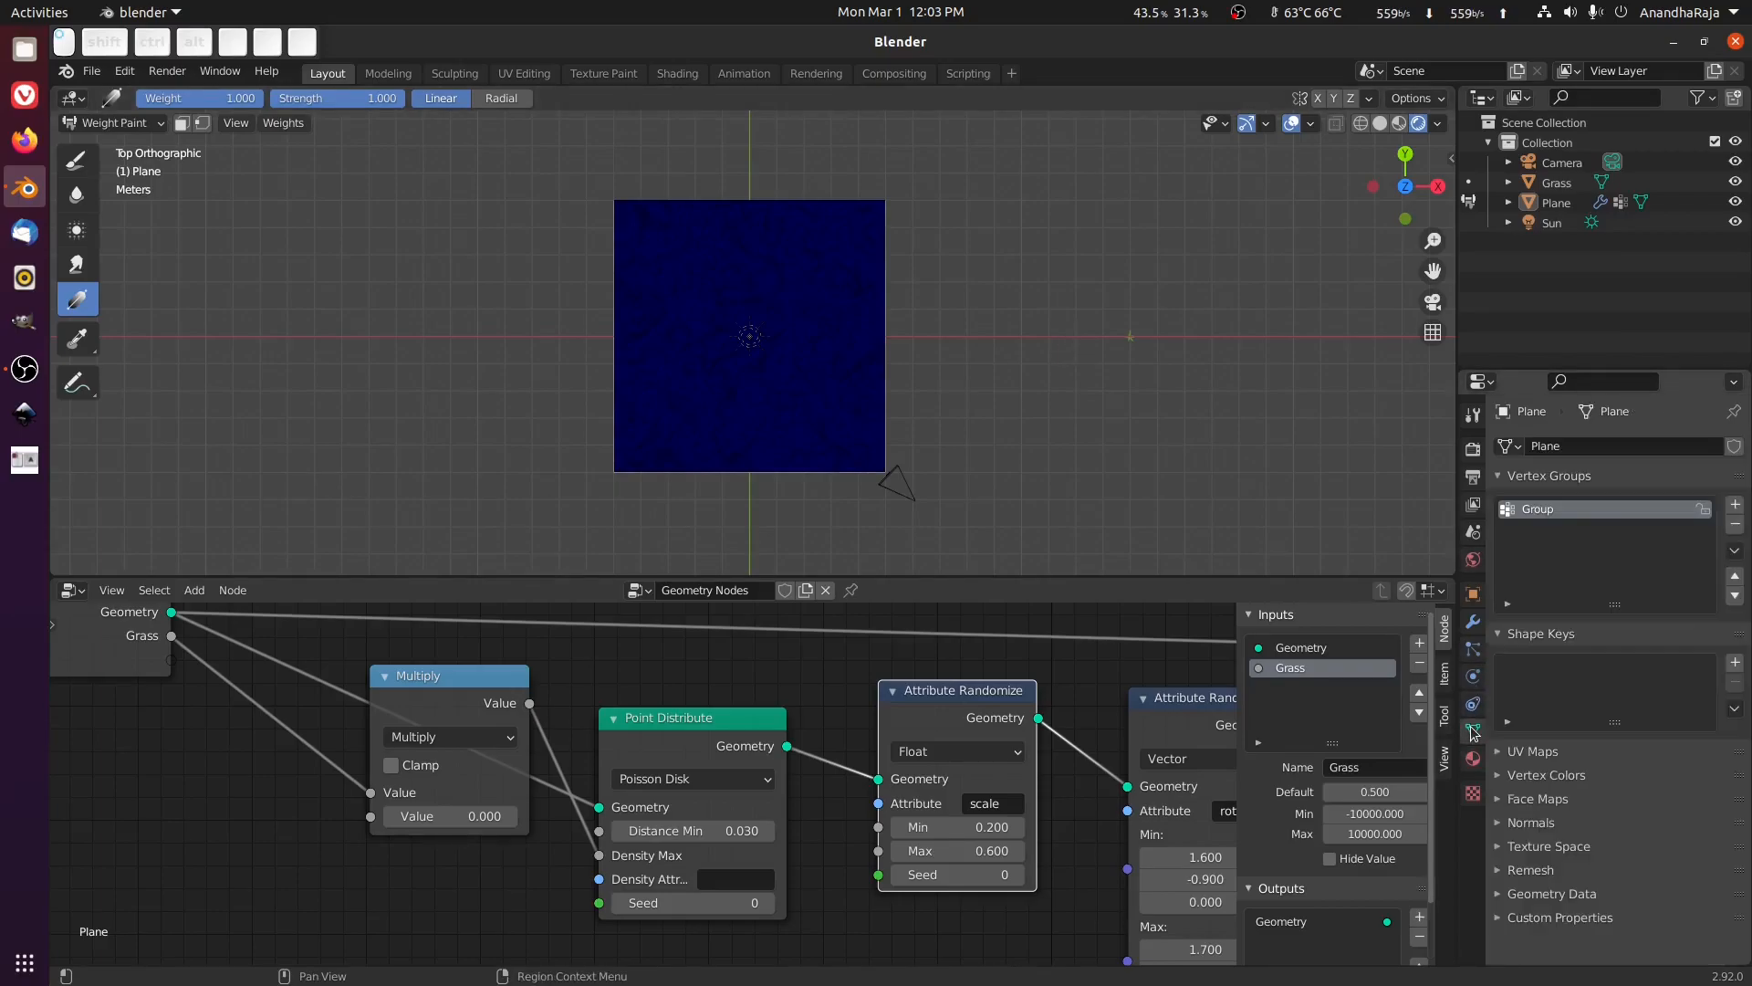
click(1733, 523)
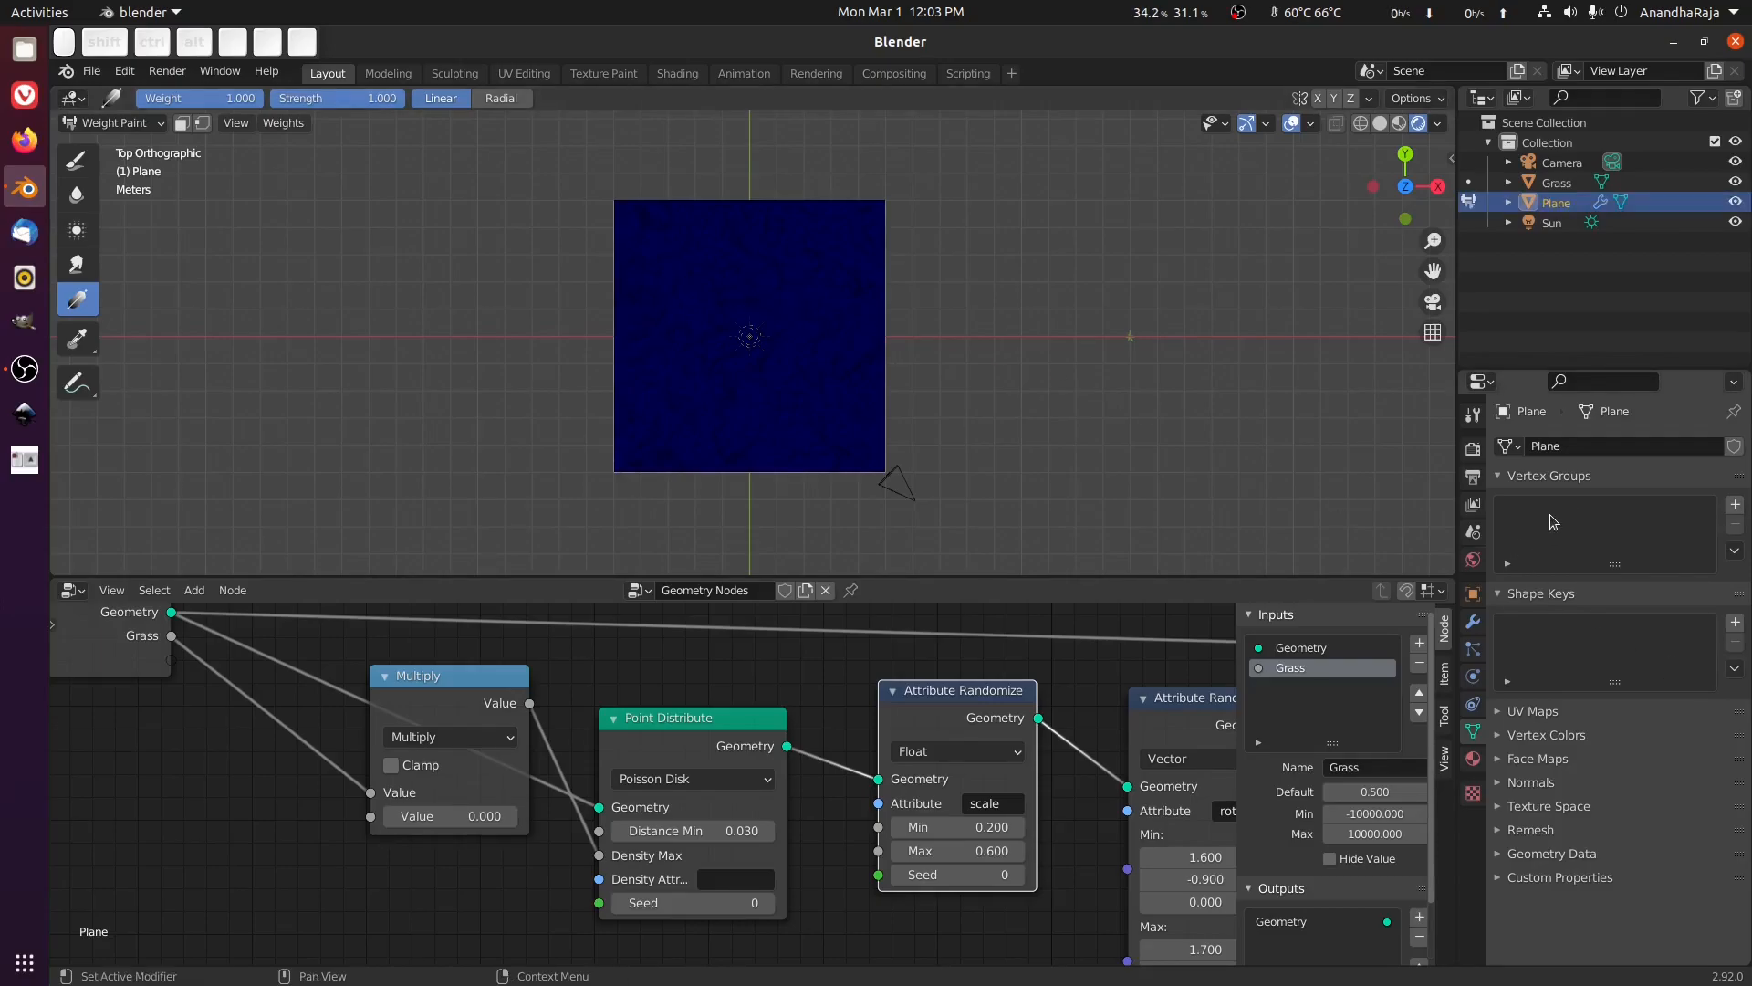
Paint a linear weight gradient from the plane's camera-side corner past the opposite corner and rename its vertex group Grass.
mouse_move(883, 481)
mouse_down()
mouse_move(849, 414)
mouse_move(747, 354)
mouse_move(630, 239)
mouse_move(821, 411)
mouse_move(1461, 506)
mouse_move(1548, 498)
mouse_move(1296, 492)
mouse_move(830, 372)
mouse_move(635, 239)
mouse_move(458, 42)
mouse_up()
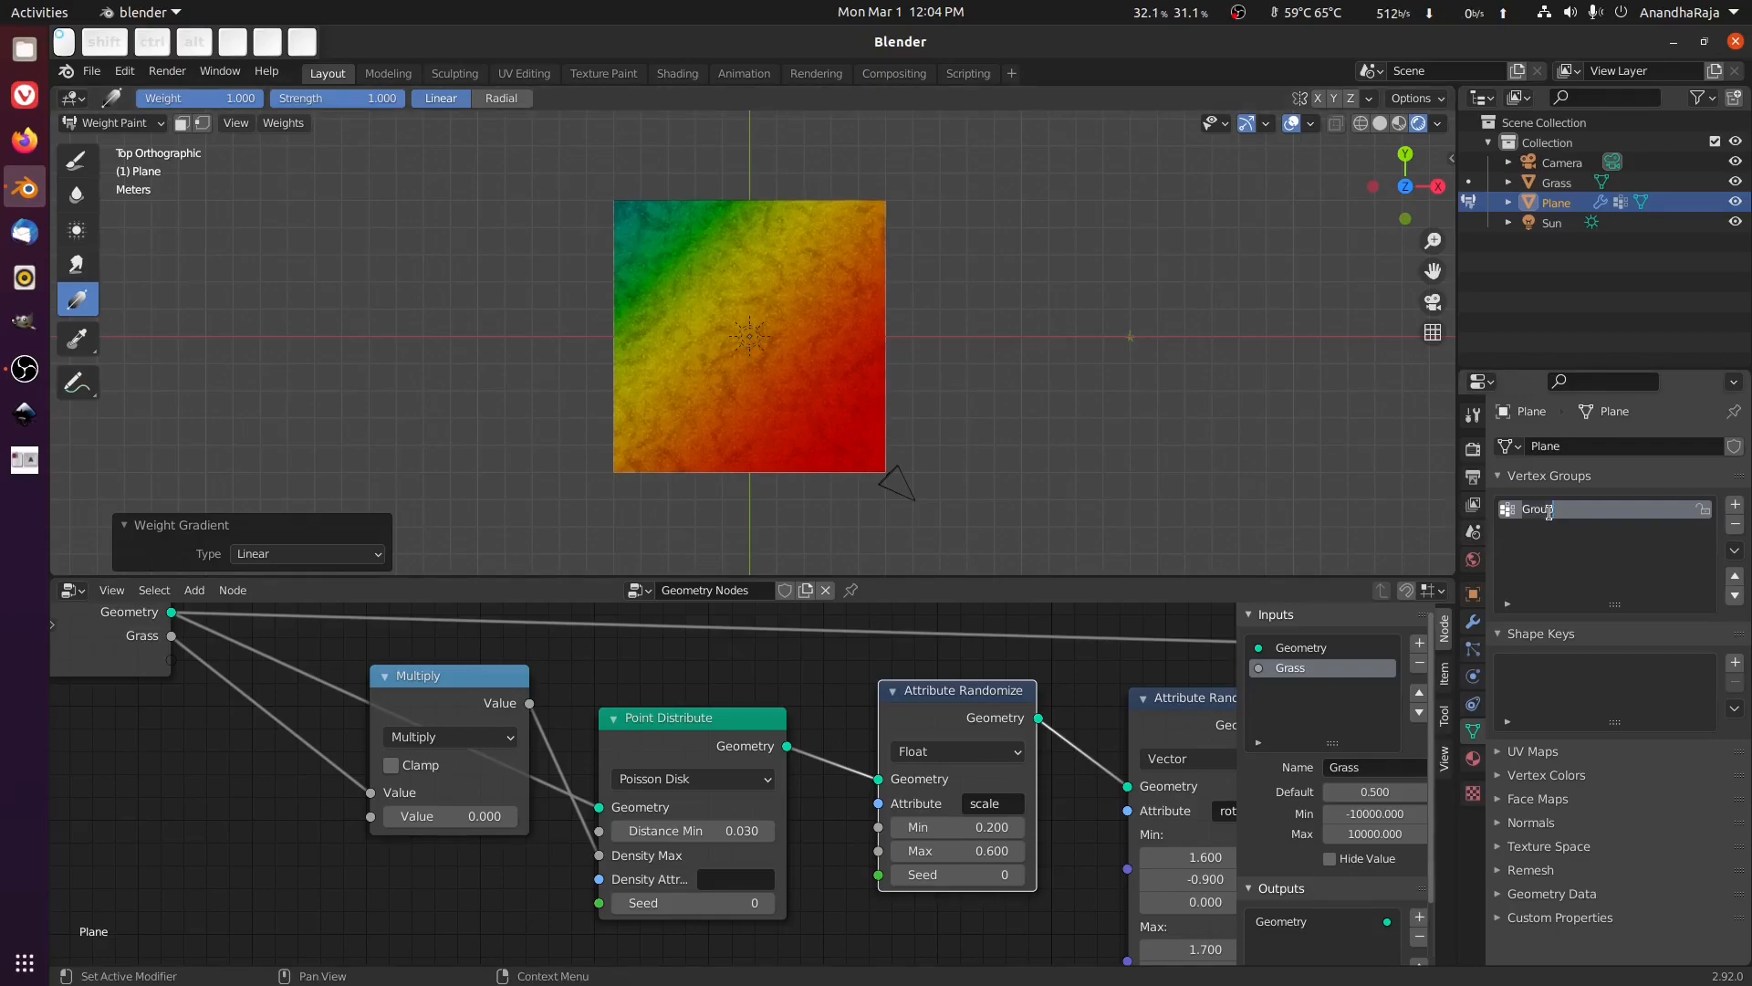
text(Grass)
key(Return)
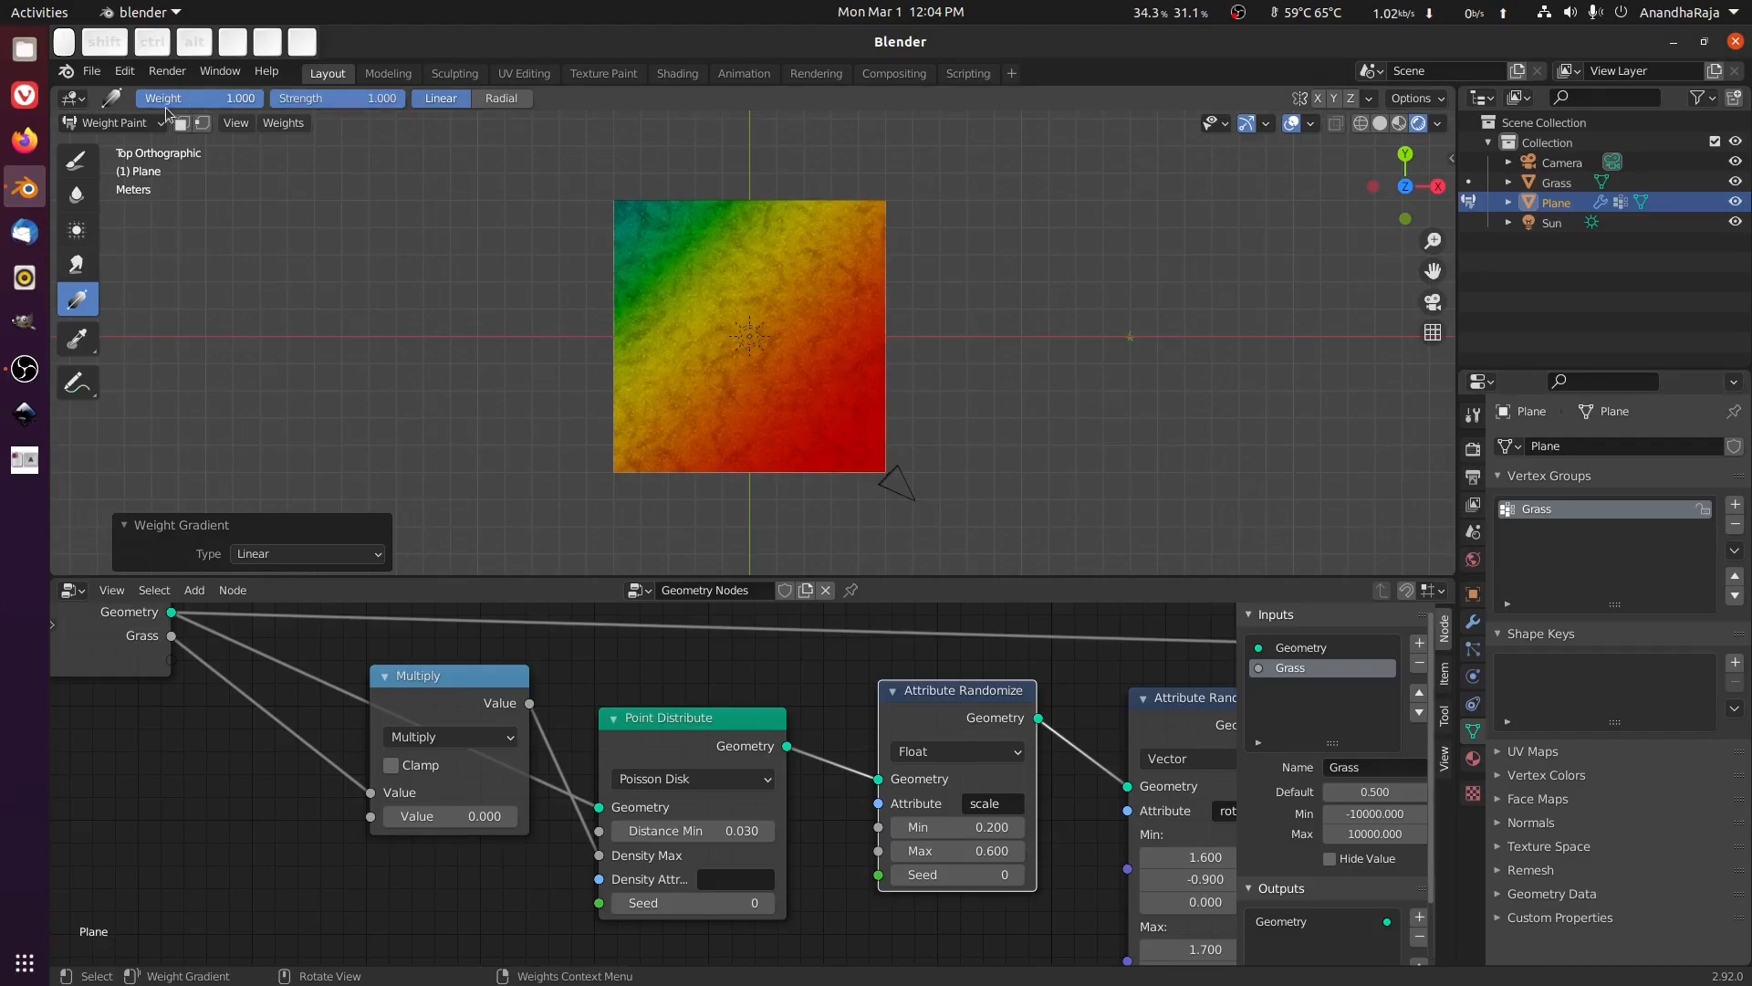
Return the plane to Object Mode and set the Multiply node's value to 80.
click(142, 125)
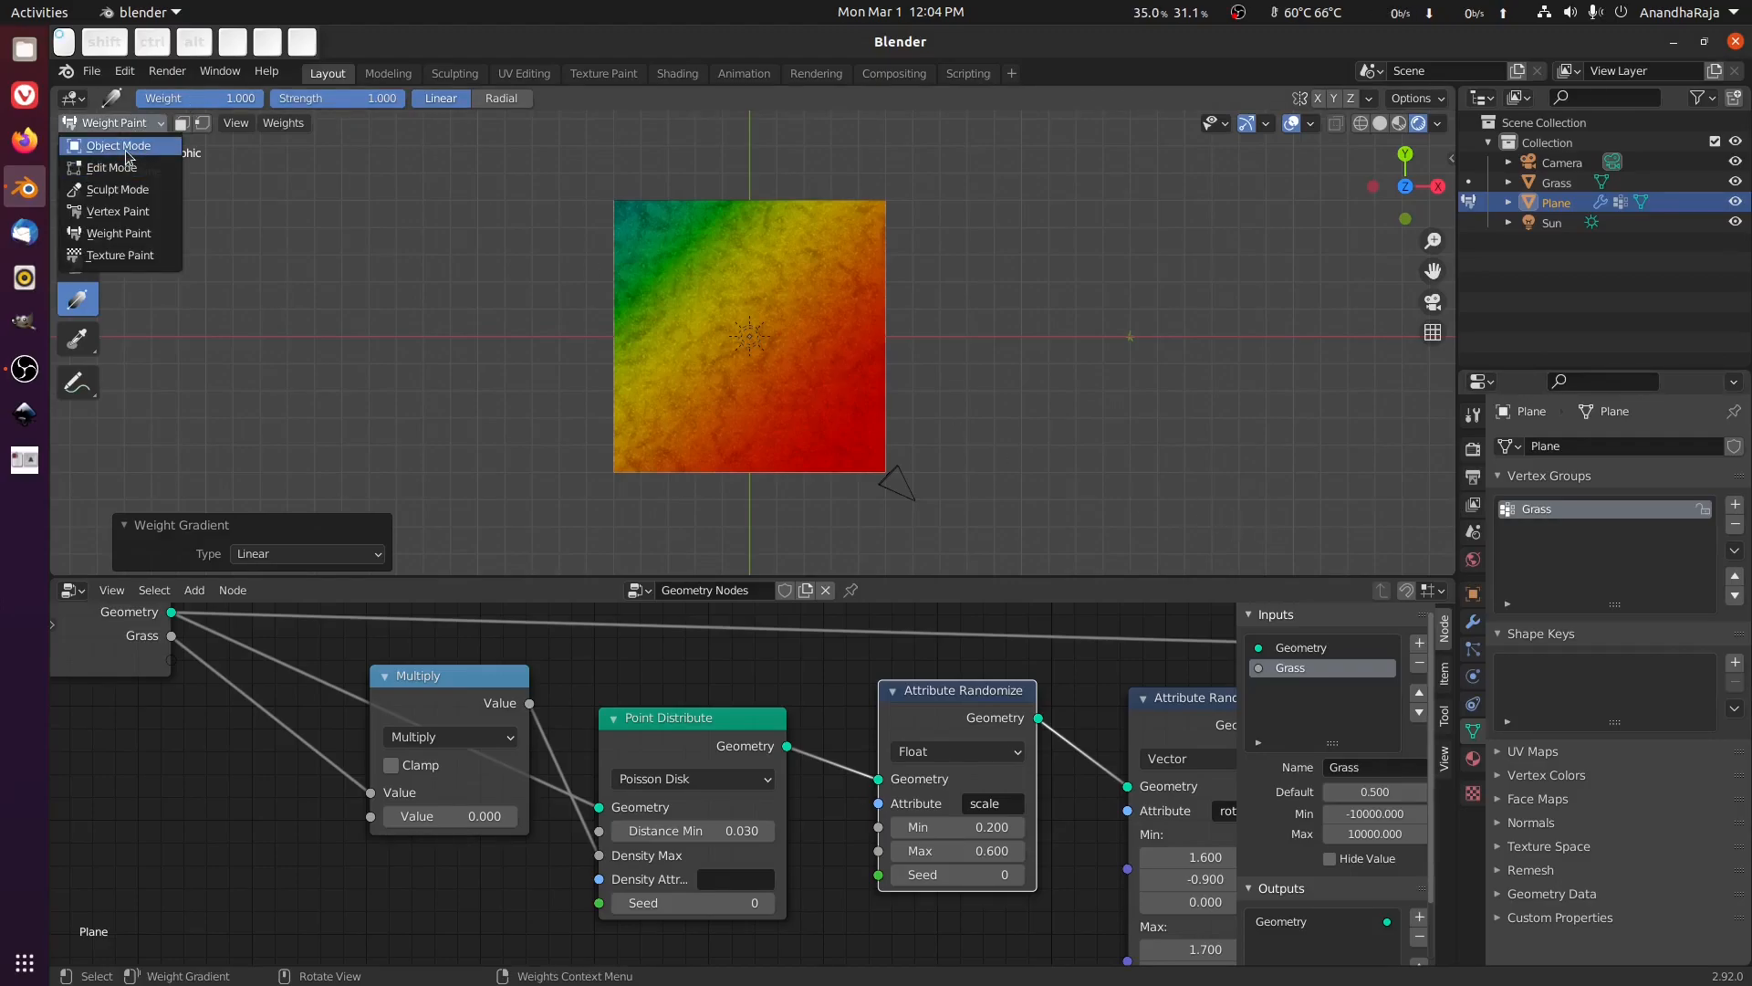
click(126, 156)
middle_drag(782, 320, 863, 220)
scroll(863, 219, up, 3)
click(463, 818)
text(80)
key(Return)
Examine how the grass is distributed across the field, up close and as a whole.
middle_drag(1040, 521, 1059, 459)
scroll(1119, 367, up, 1)
click(1118, 366)
shift+middle_drag(1050, 356, 980, 284)
middle_drag(967, 380, 857, 381)
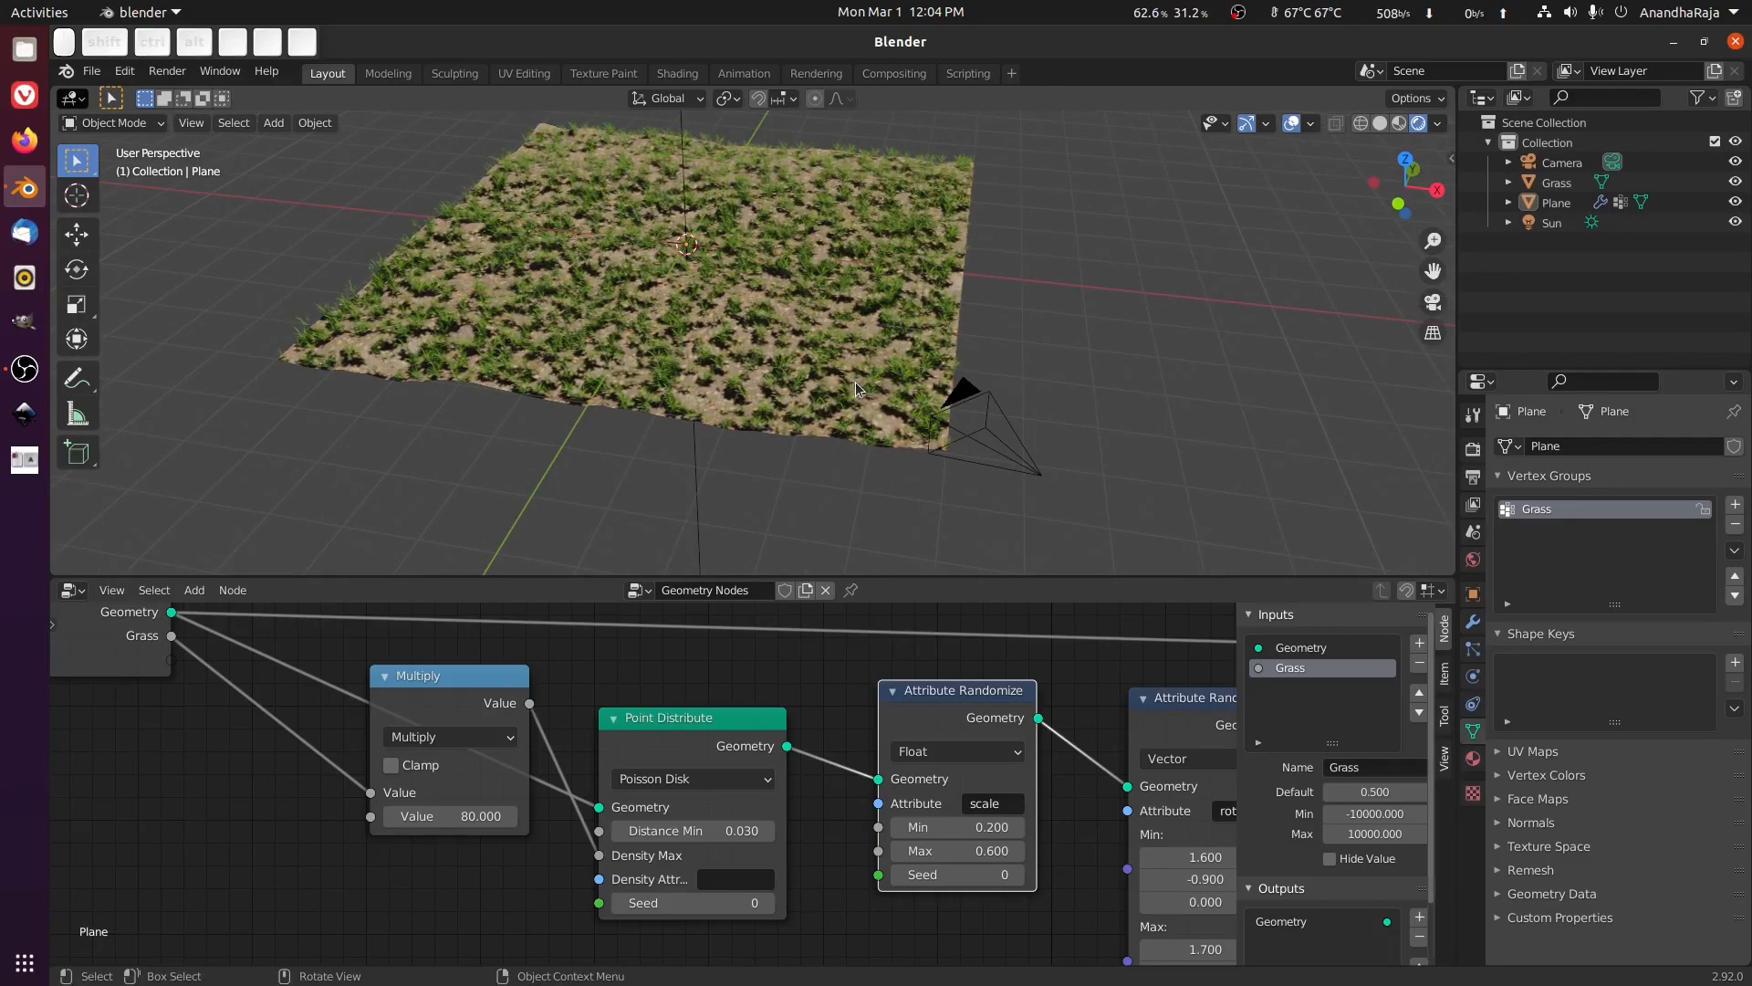
scroll(853, 381, up, 5)
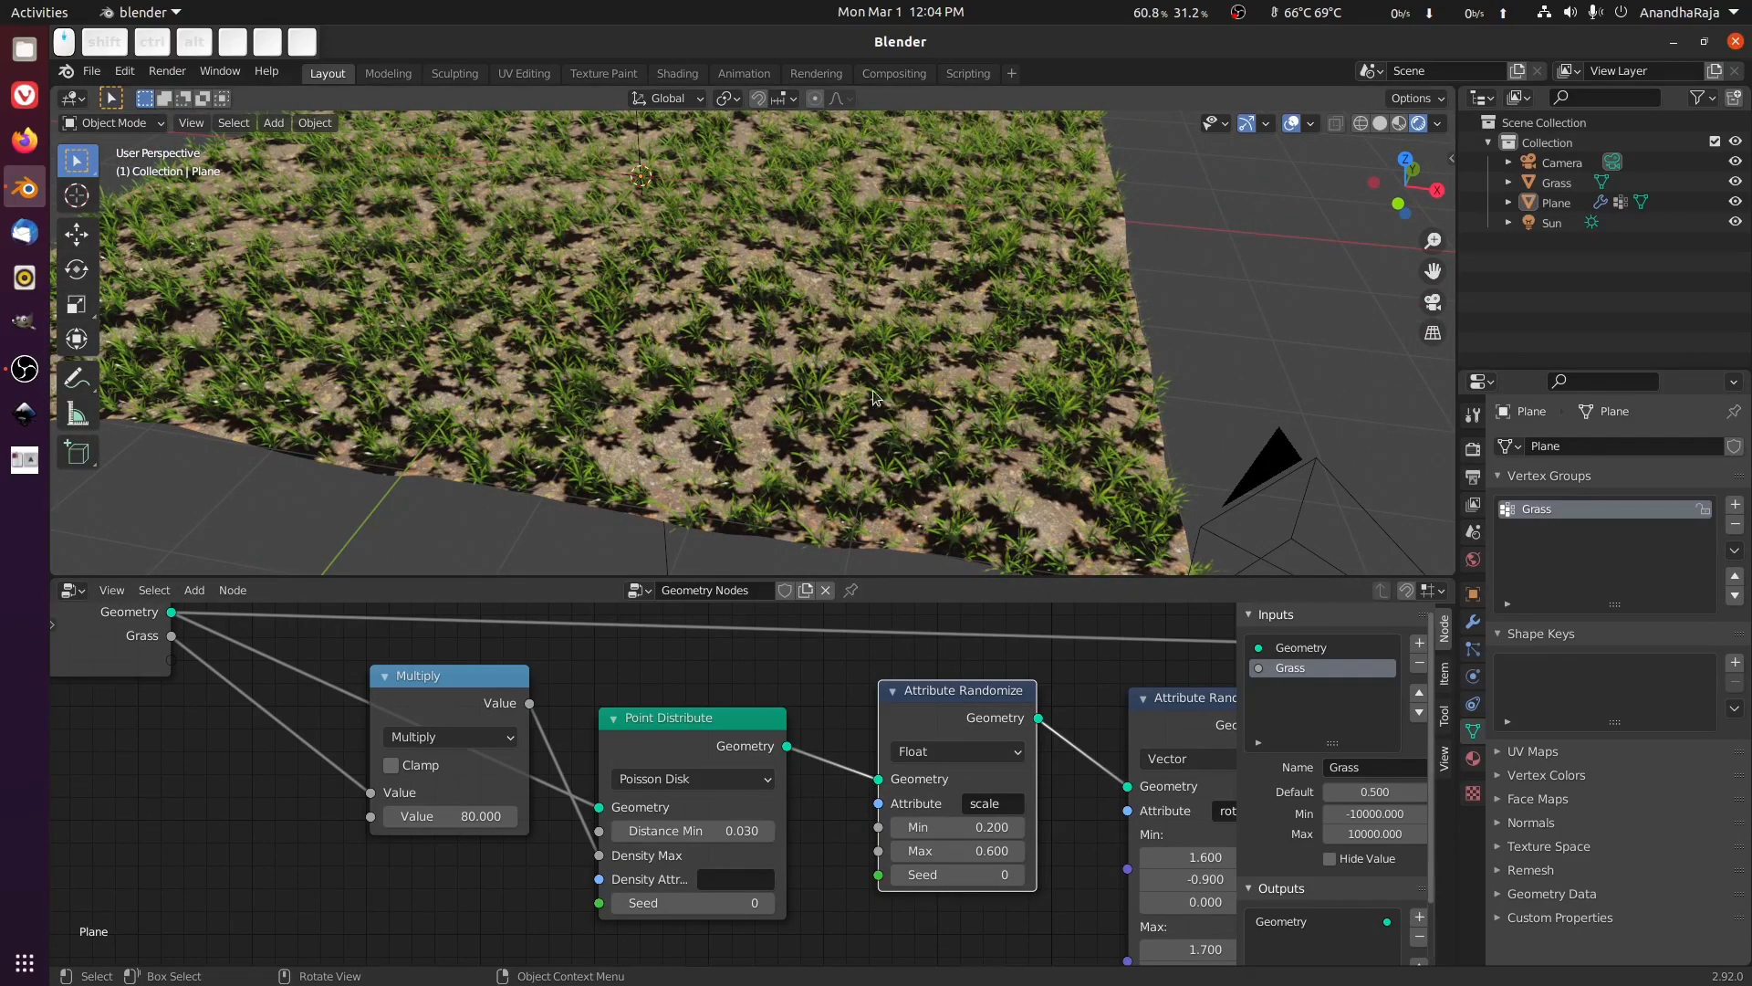
scroll(878, 391, down, 4)
shift+middle_drag(878, 391, 885, 504)
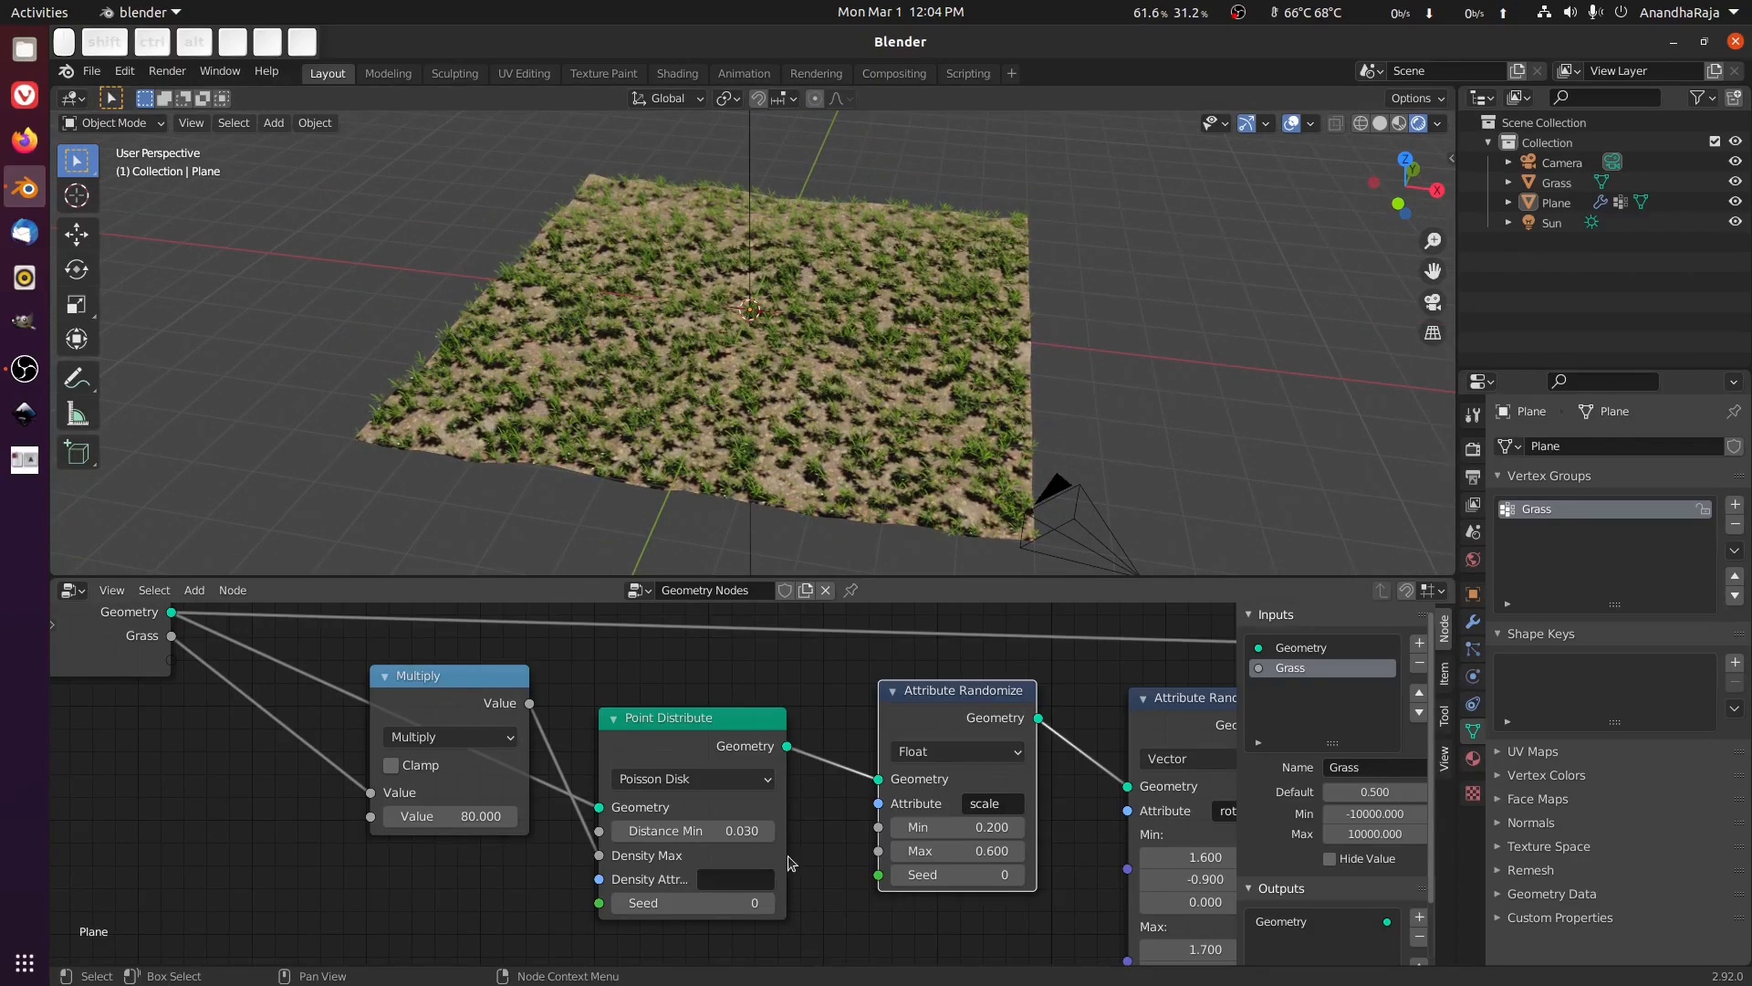
Widen the Point Distribute node and set its Density Attribute to the Grass vertex group.
drag(783, 855, 831, 854)
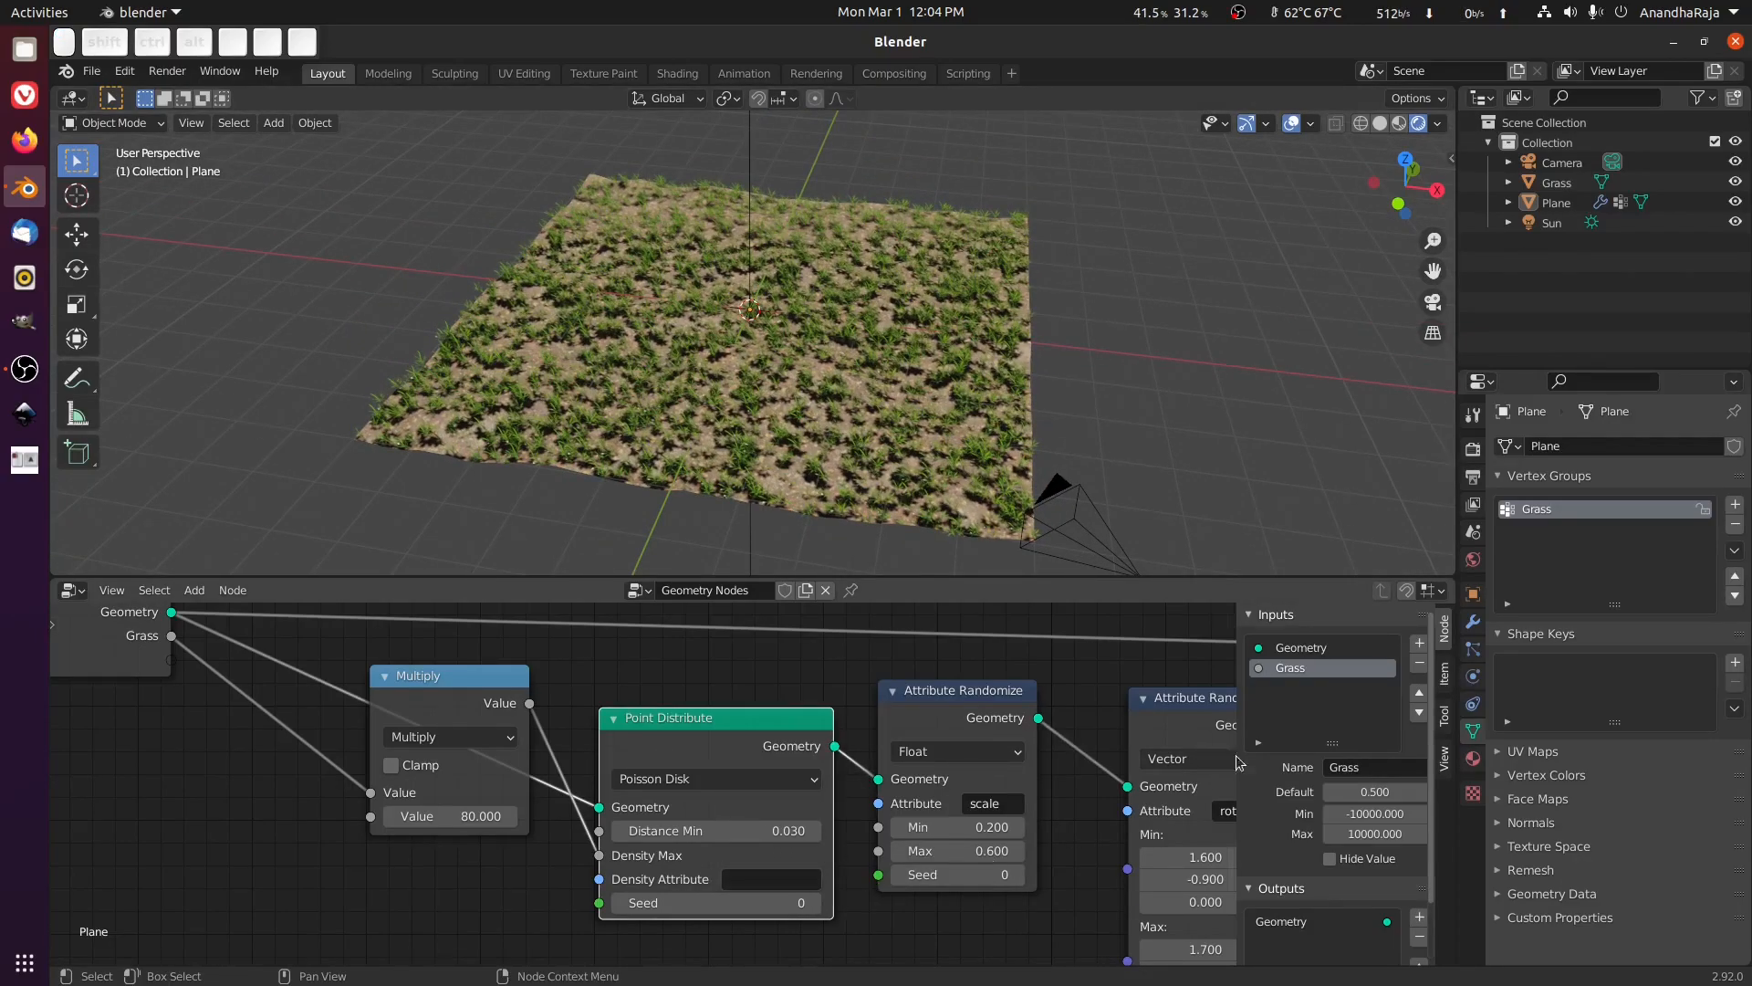
click(772, 879)
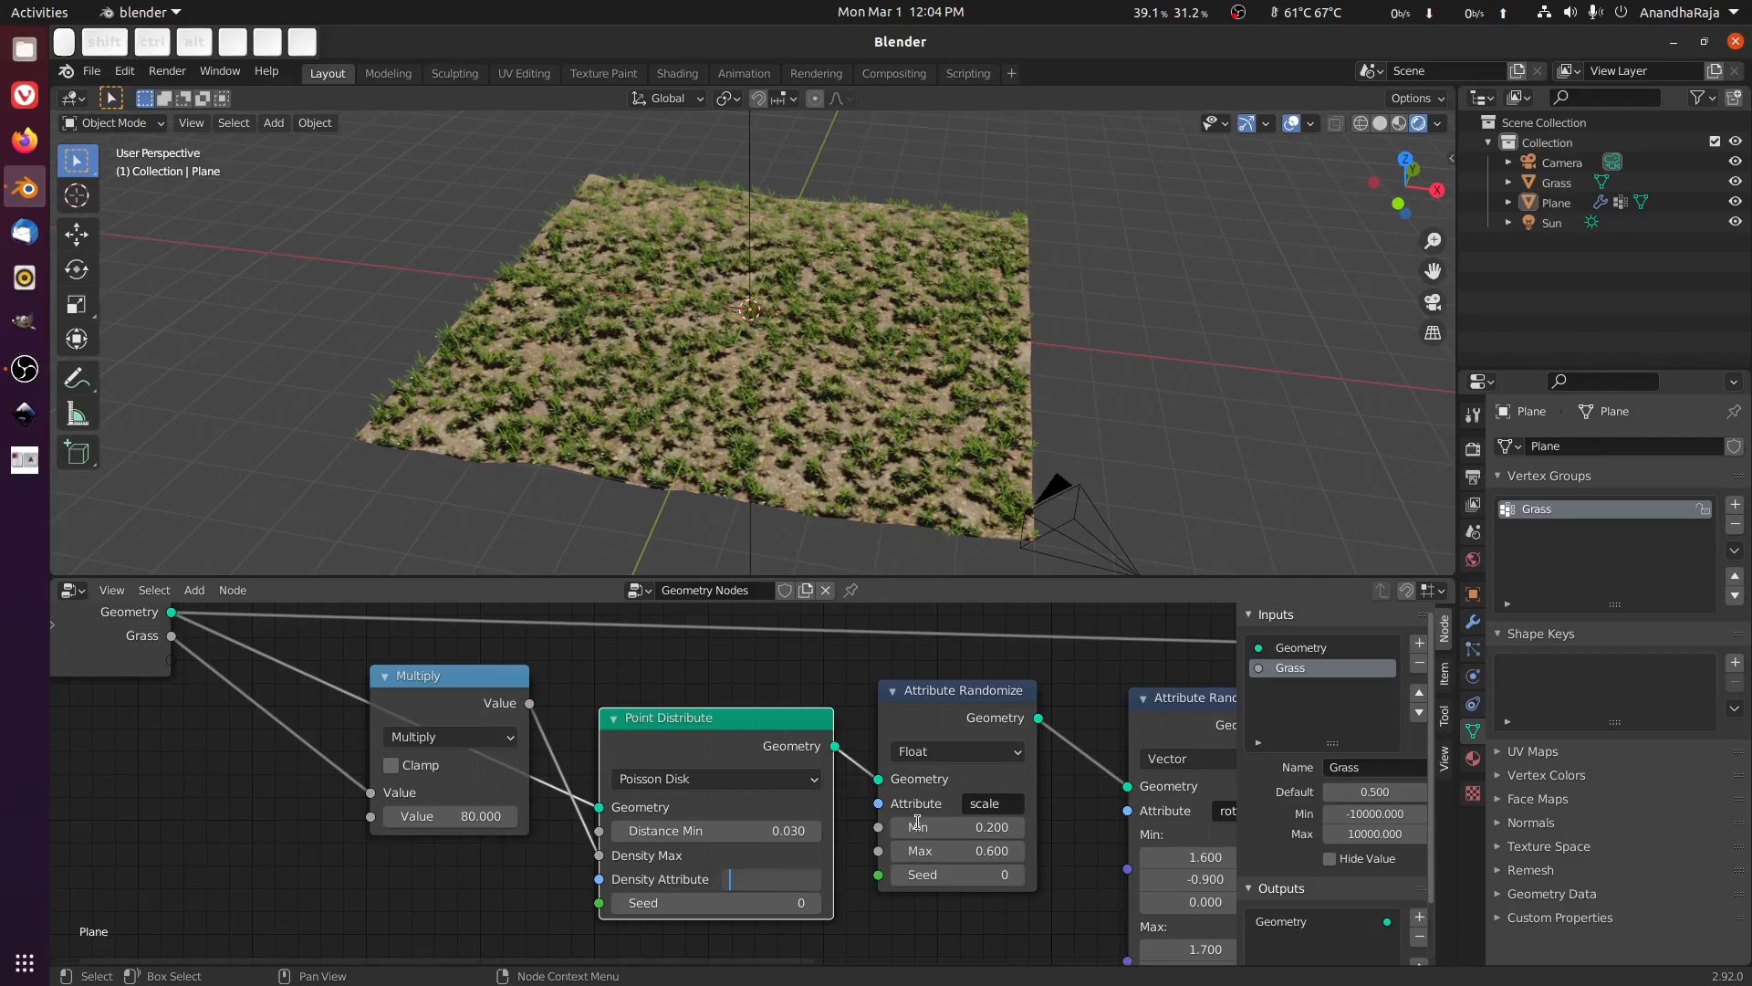
text(Grass)
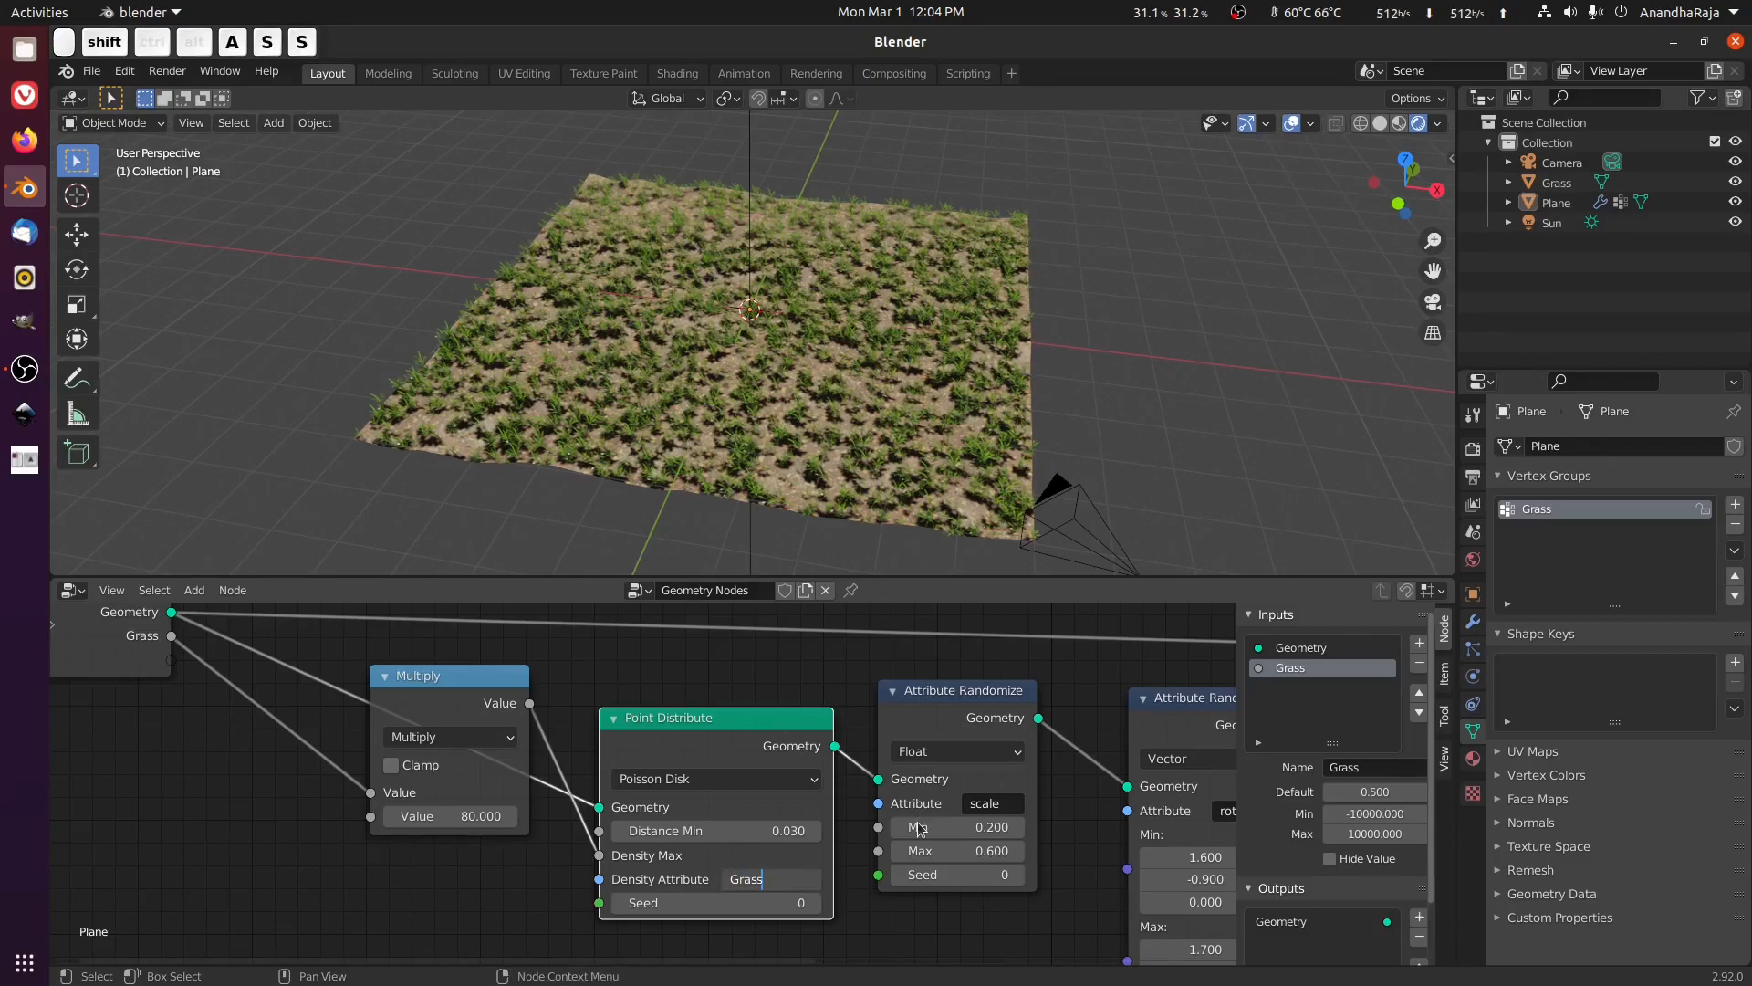
key(Return)
middle_drag(732, 372, 628, 148)
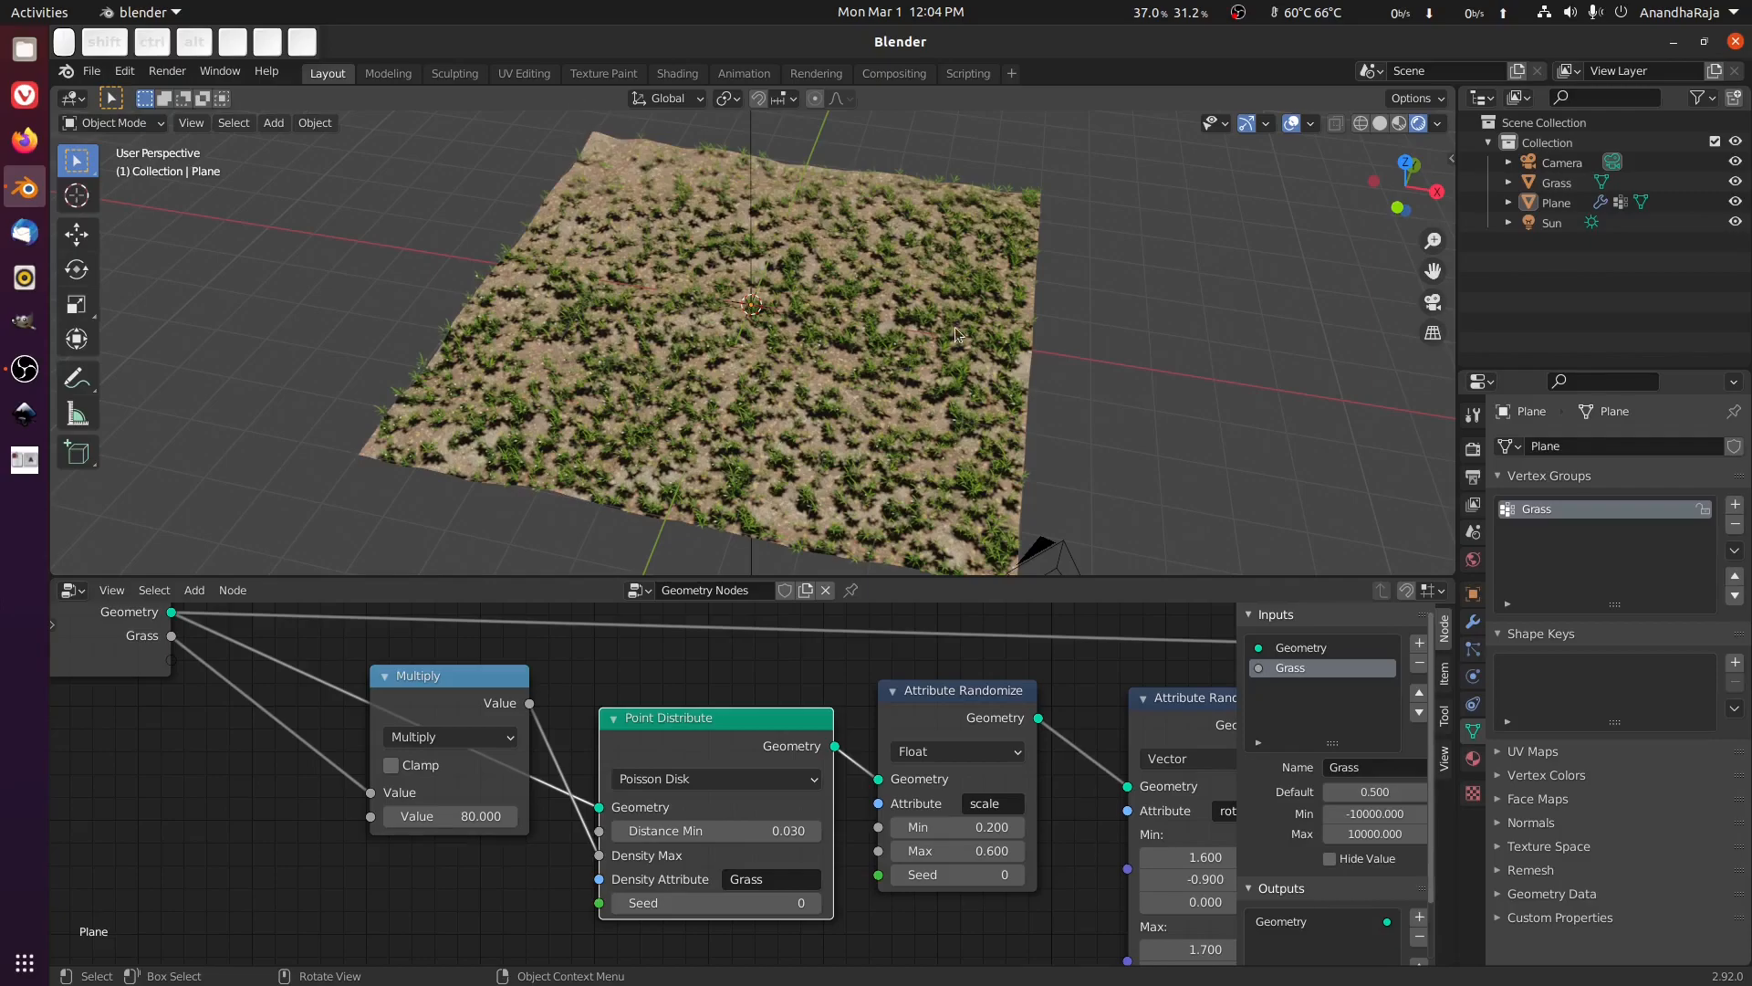
Set the Multiply node's value to 150, judging the grass density through the camera.
key(KP_0)
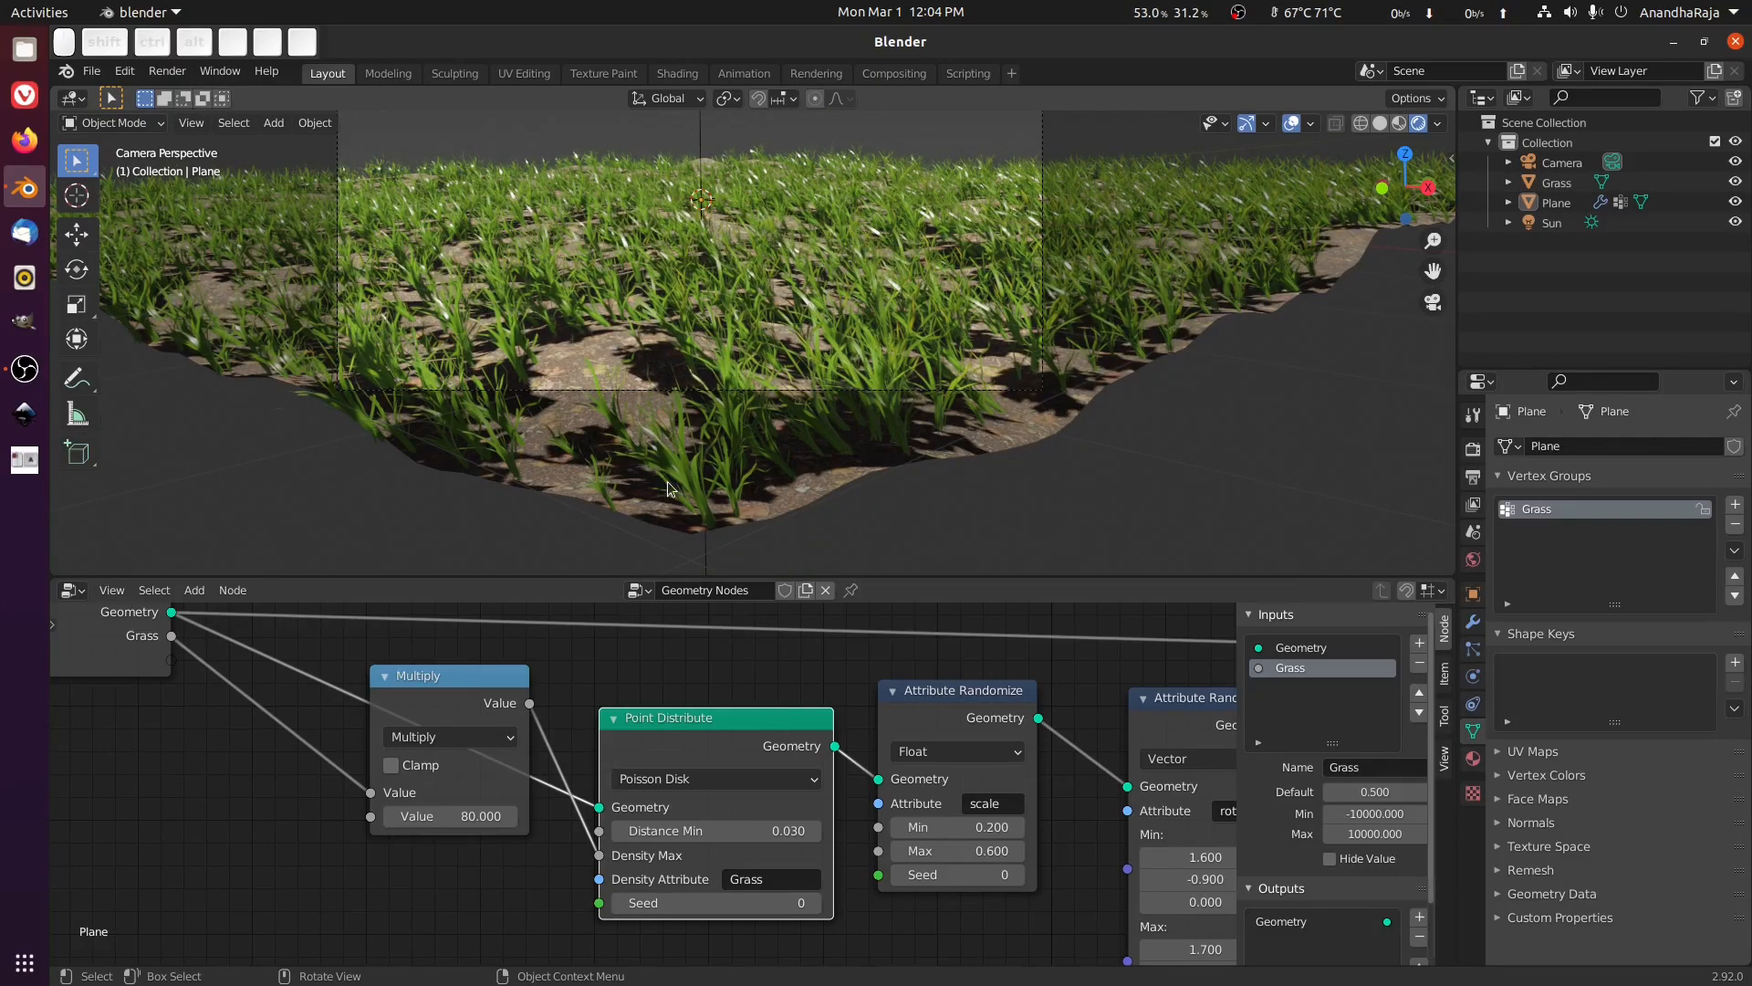
click(441, 815)
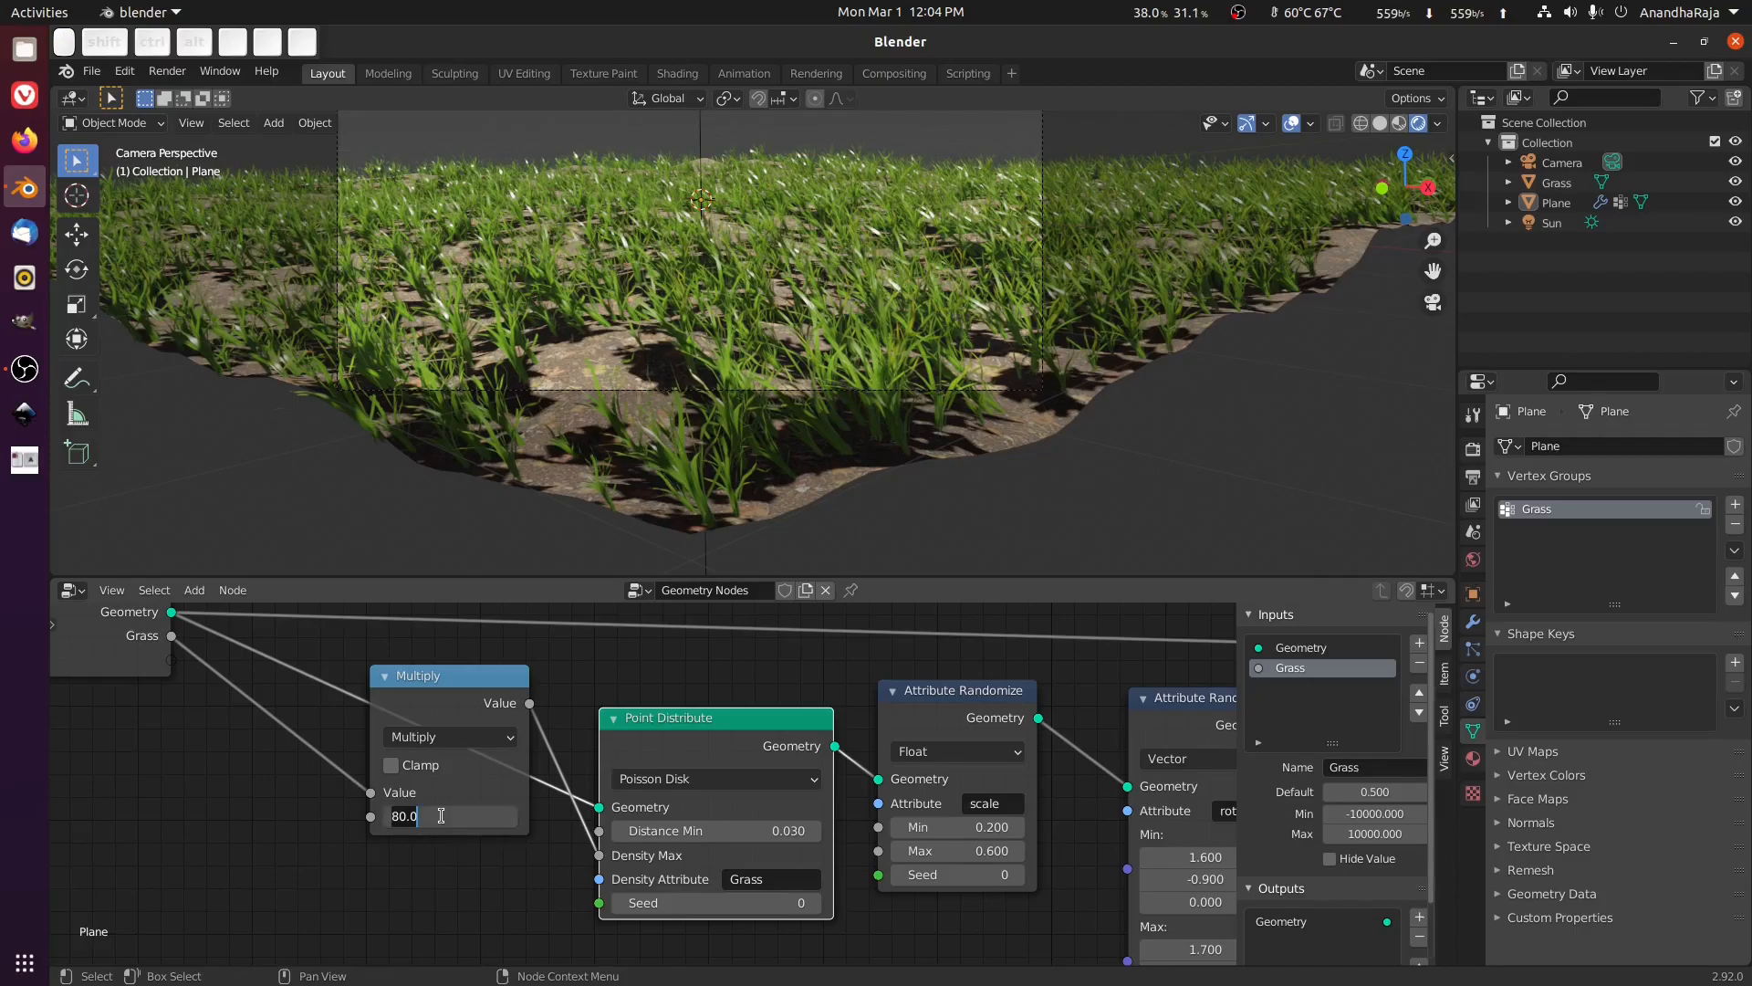
text(150)
key(Return)
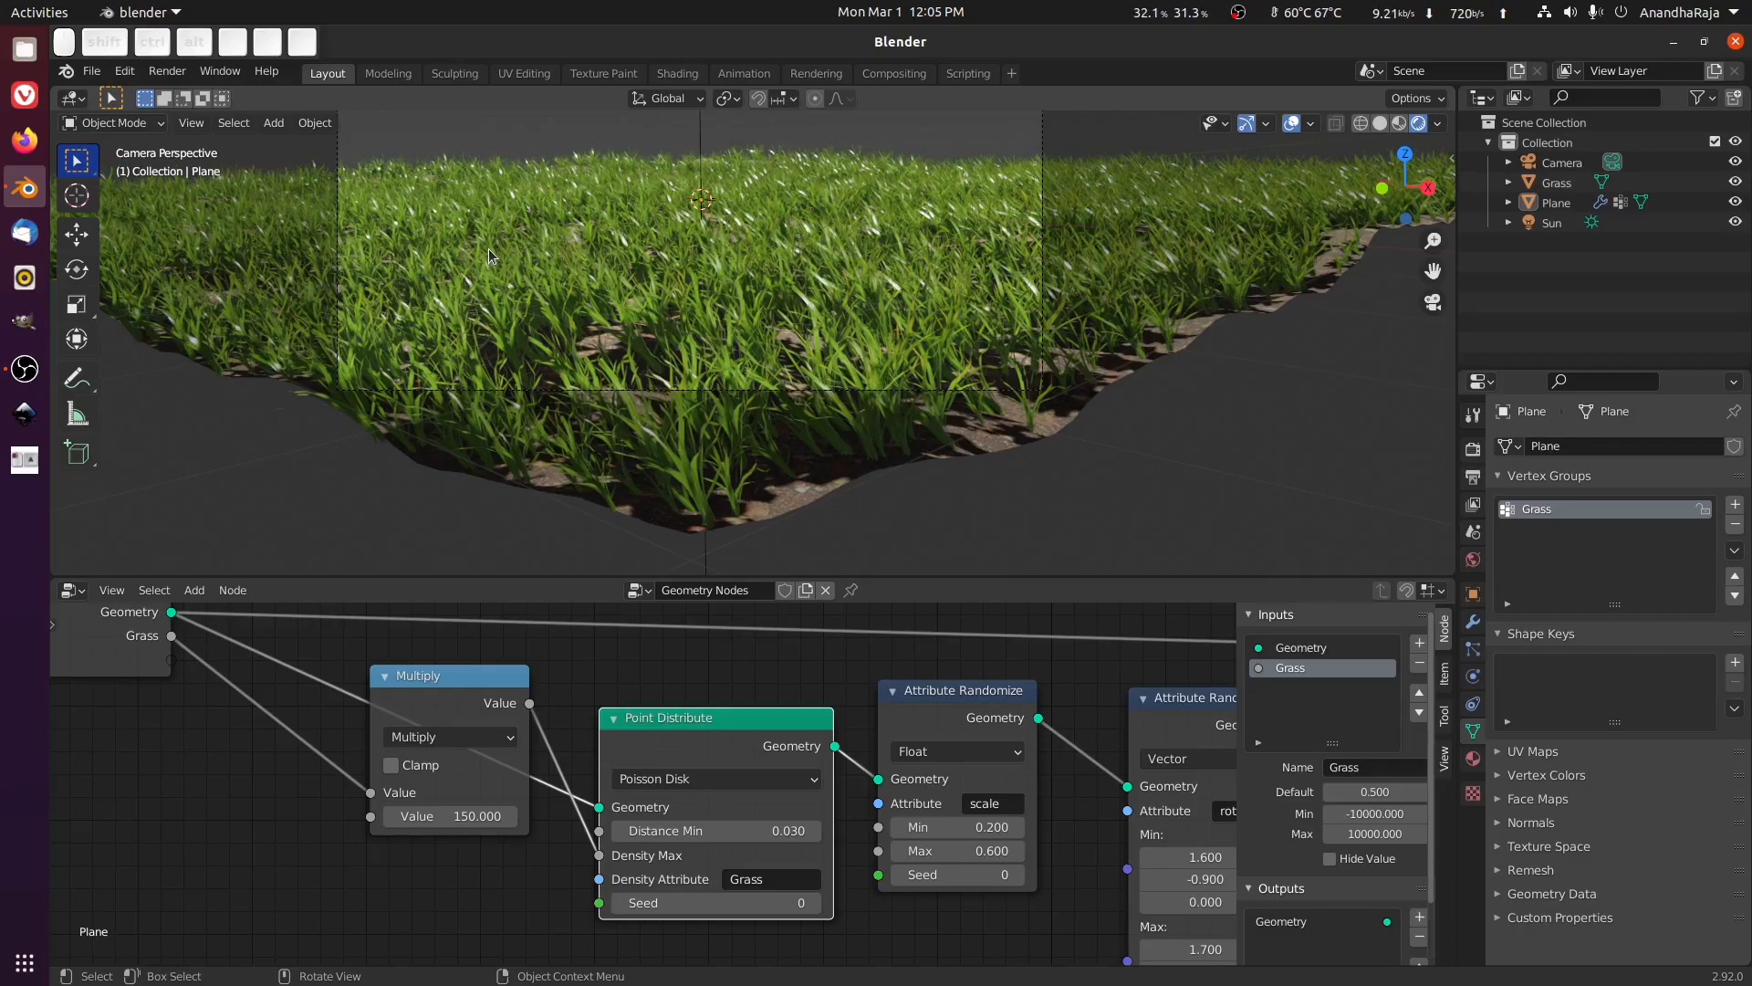
shift+middle_drag(1121, 236, 1122, 359)
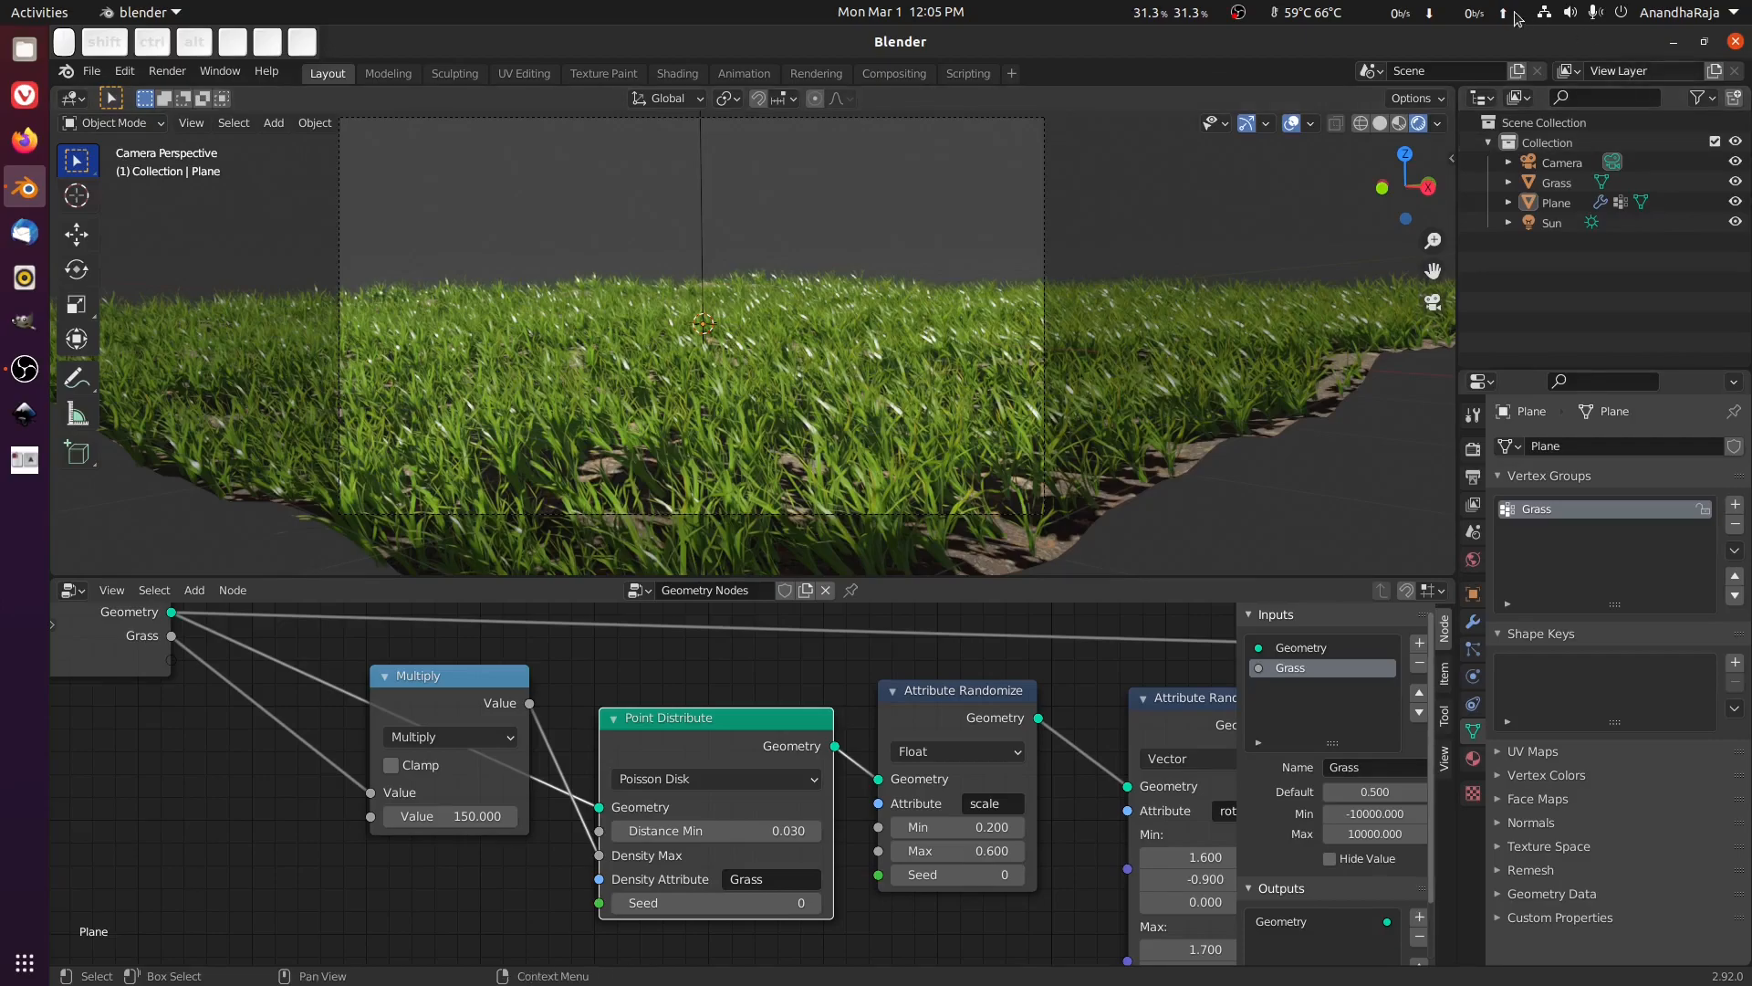
Keep the viewport in rendered shading and enable Ambient Occlusion and Bloom in the Eevee render settings.
click(1401, 125)
click(1418, 124)
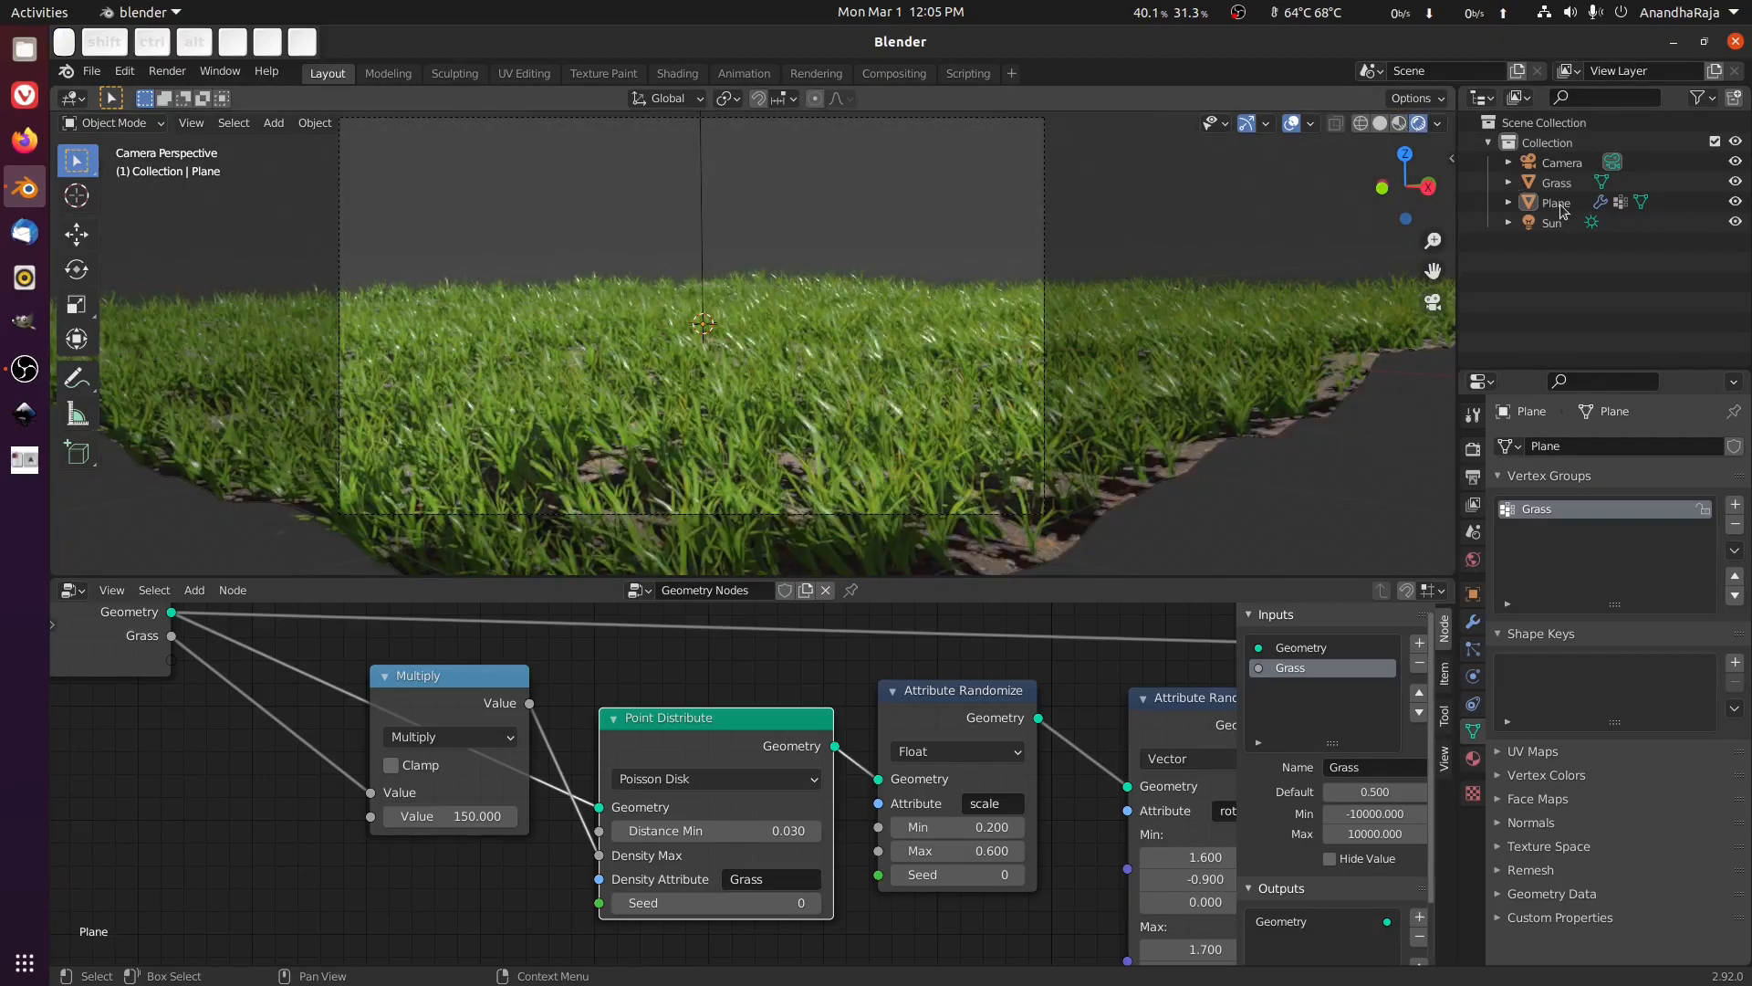
click(1472, 451)
click(1514, 579)
click(1517, 604)
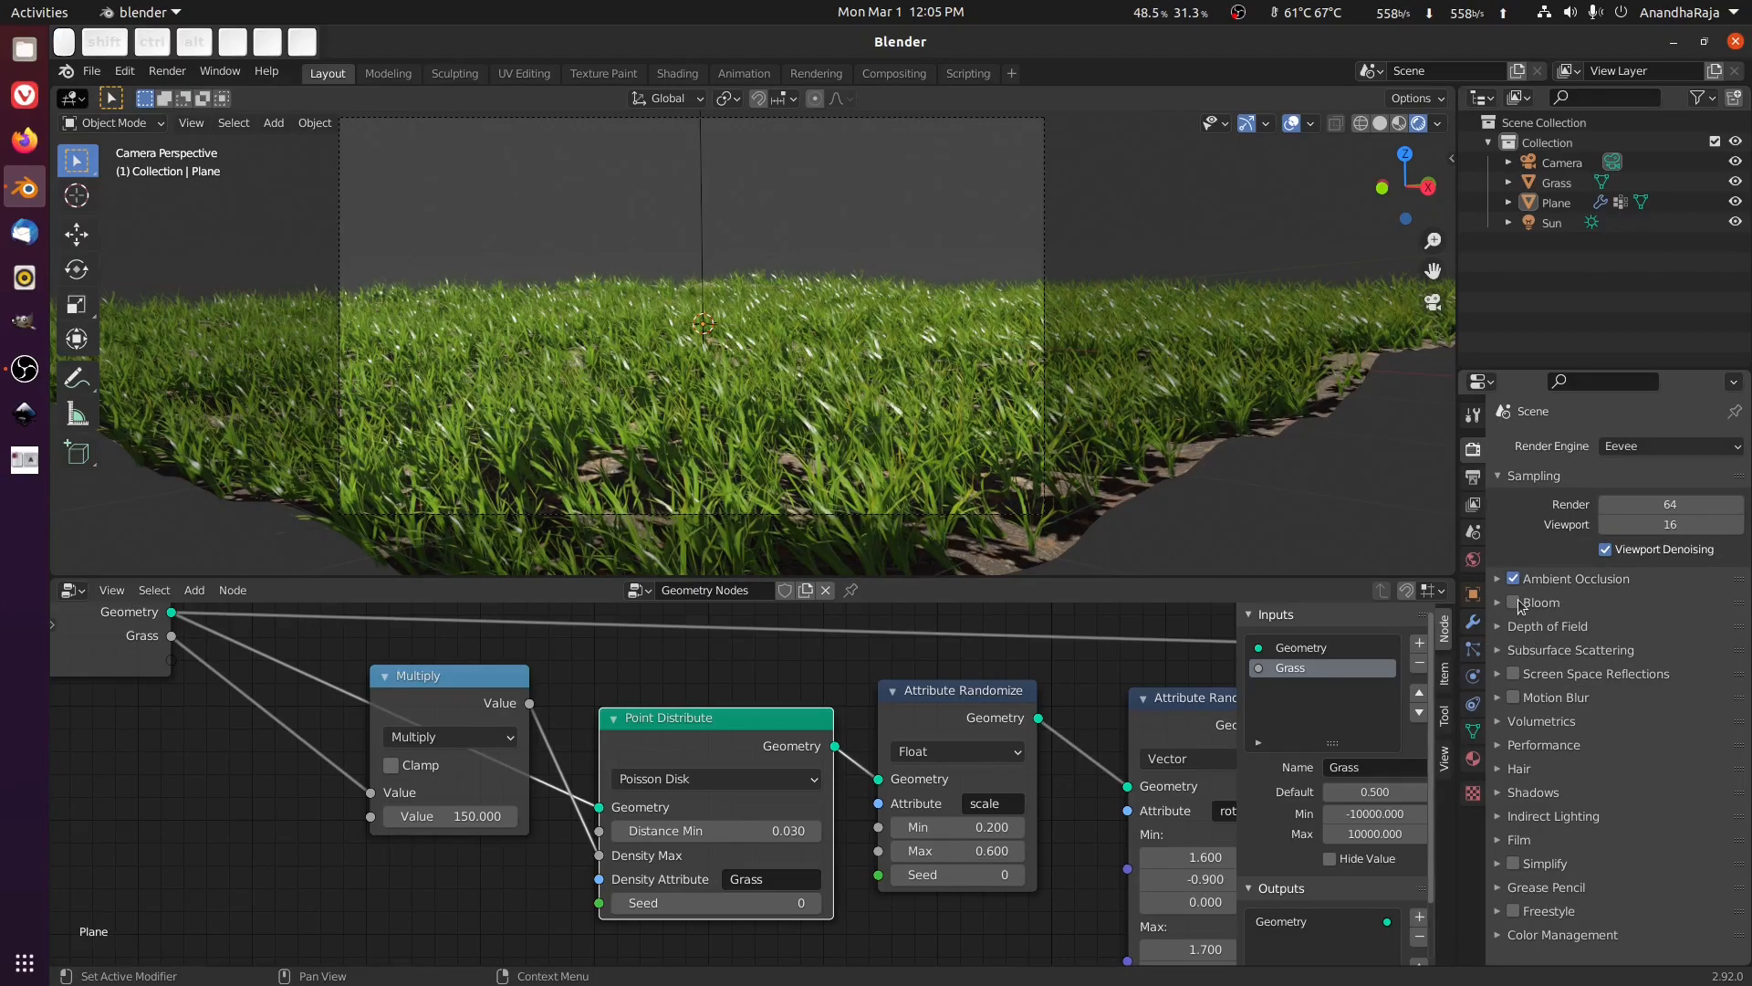